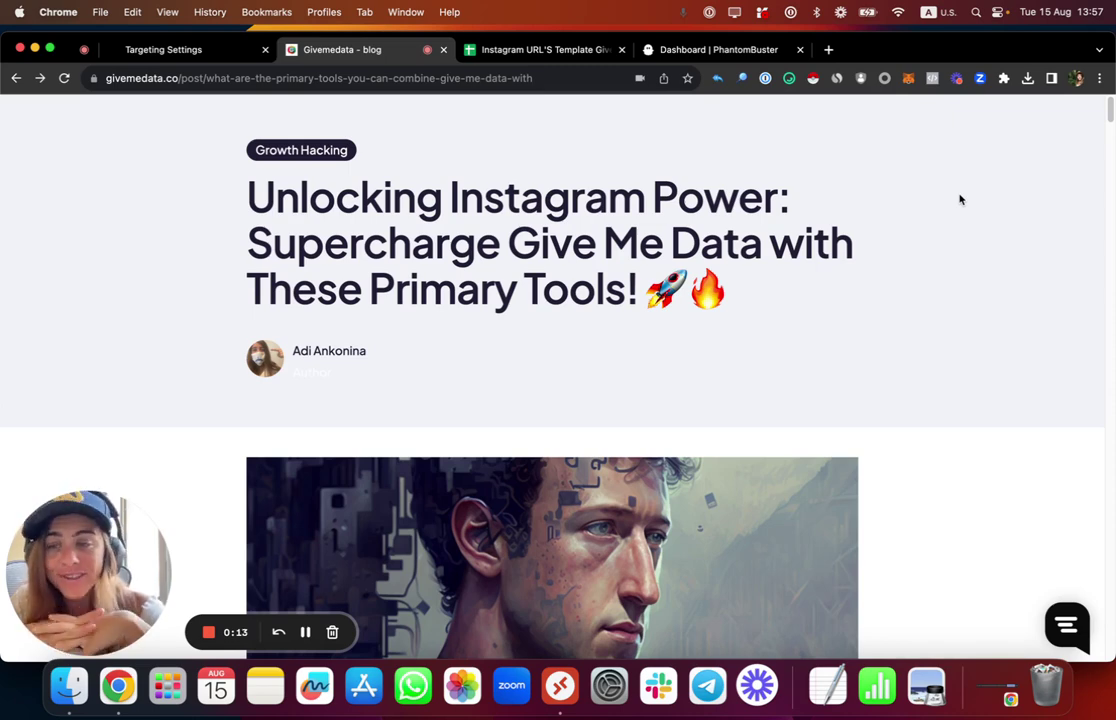
- Read the Give Me Data blog article's title, warning and introduction down to the Sharing Tools section
{"action": "scroll", "coordinate": [960, 200], "scroll_direction": "down", "scroll_amount": 8}
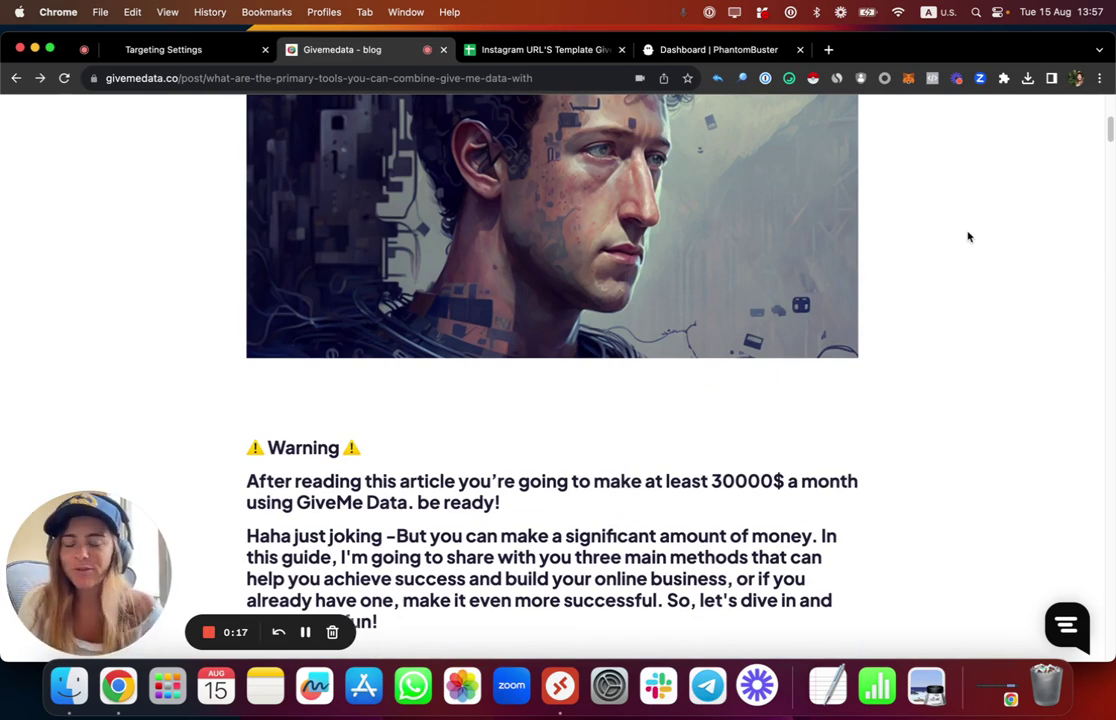
{"action": "scroll", "coordinate": [968, 237], "scroll_direction": "down", "scroll_amount": 6}
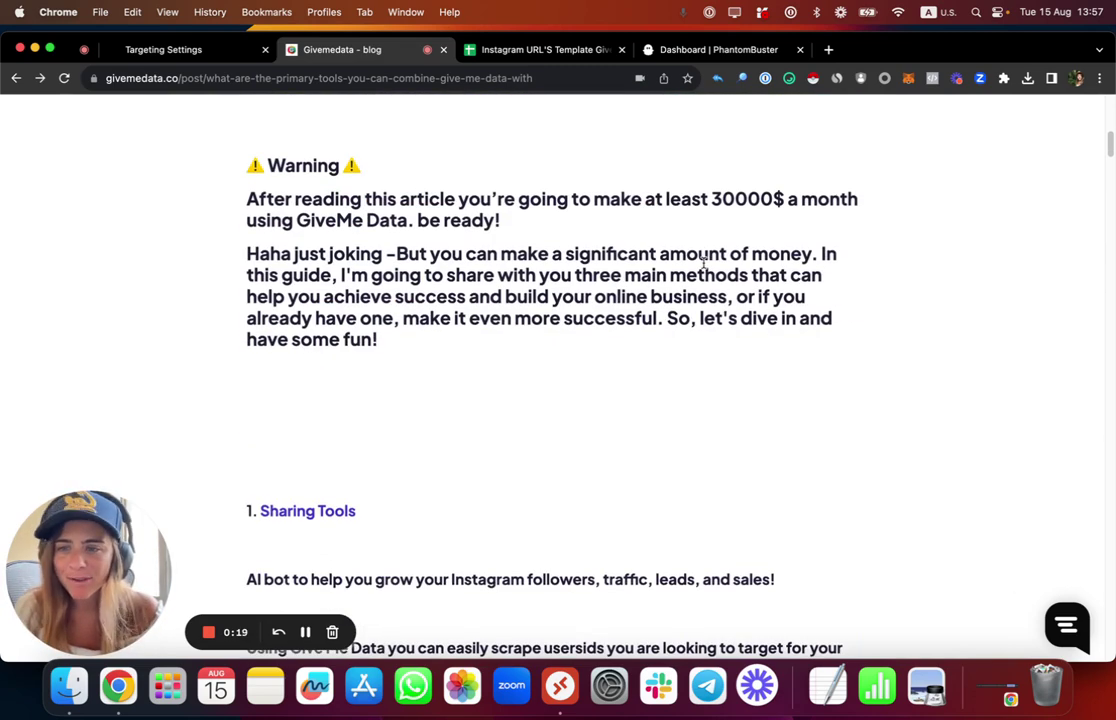
{"action": "scroll", "coordinate": [660, 245], "scroll_direction": "up", "scroll_amount": 5}
{"action": "scroll", "coordinate": [630, 352], "scroll_direction": "down", "scroll_amount": 4}
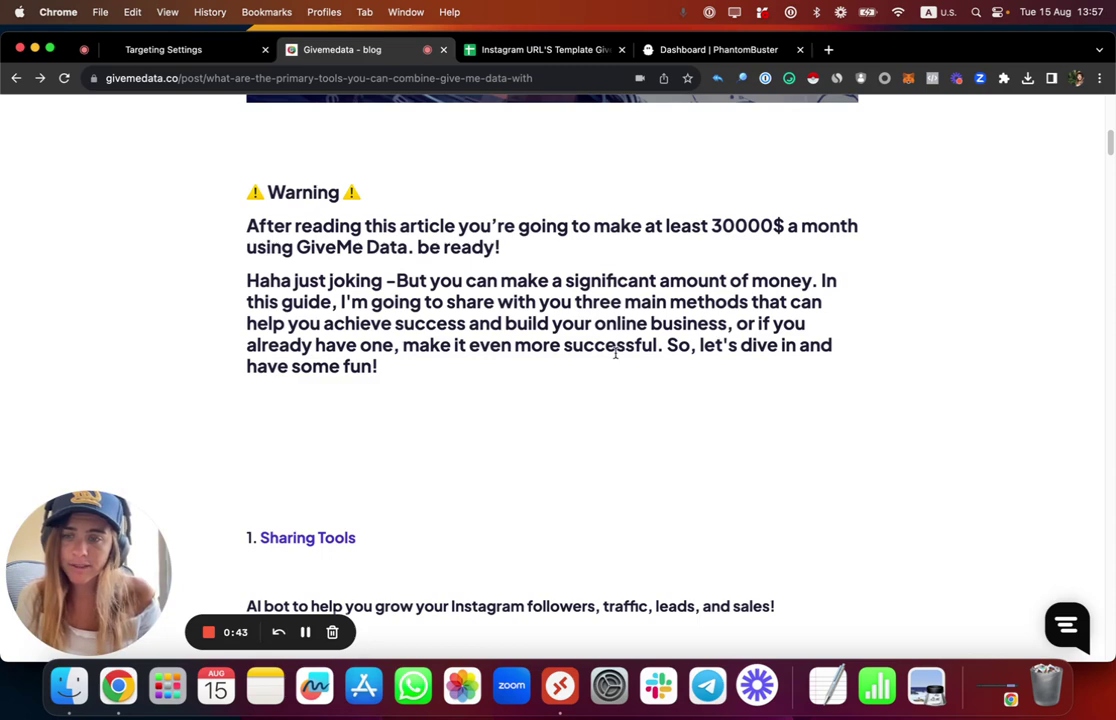
{"action": "scroll", "coordinate": [1084, 336], "scroll_direction": "down", "scroll_amount": 3}
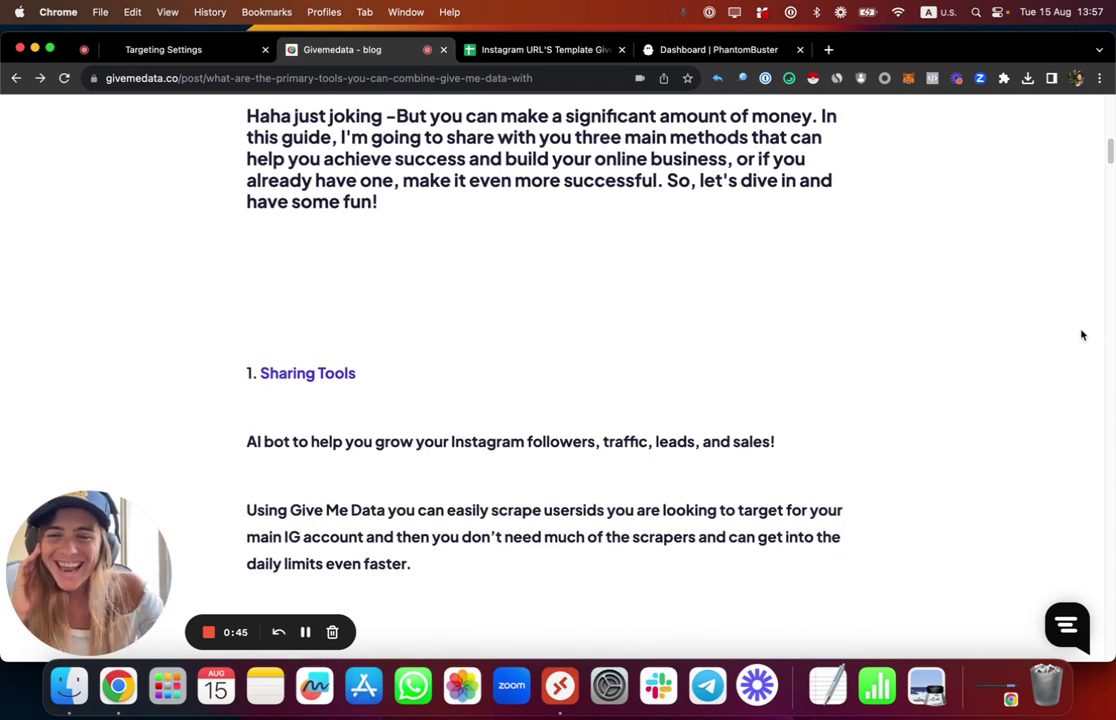
{"action": "scroll", "coordinate": [876, 542], "scroll_direction": "up", "scroll_amount": 3}
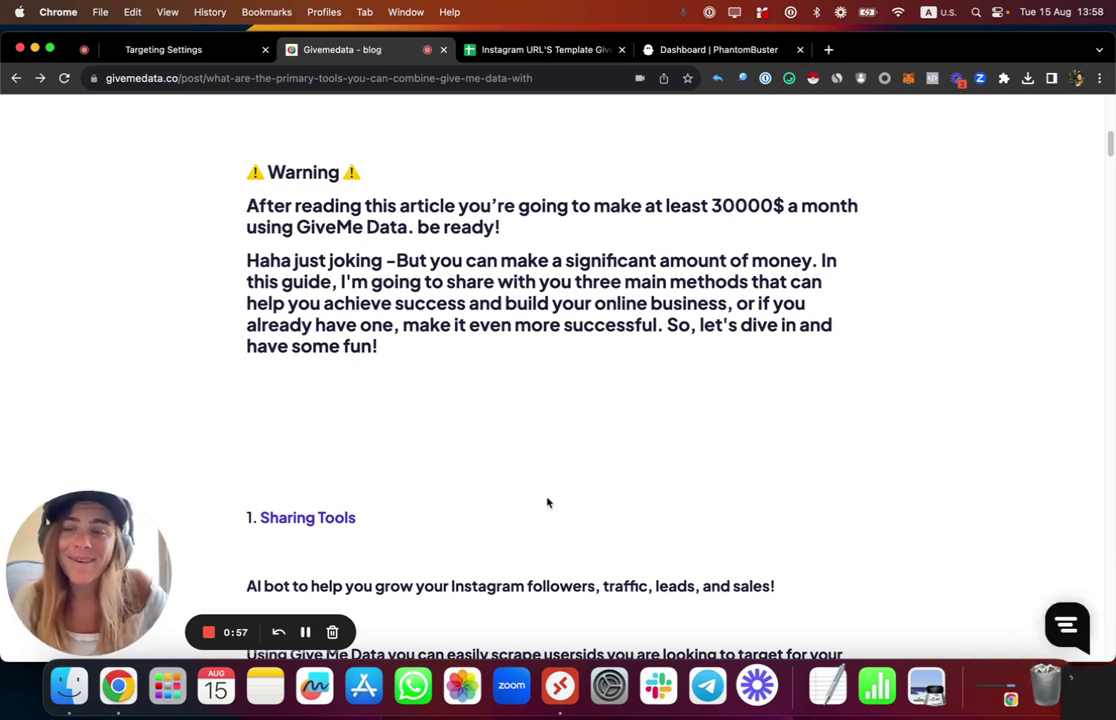
{"action": "scroll", "coordinate": [436, 481], "scroll_direction": "down", "scroll_amount": 2}
{"action": "scroll", "coordinate": [433, 481], "scroll_direction": "down", "scroll_amount": 2}
{"action": "scroll", "coordinate": [433, 481], "scroll_direction": "up", "scroll_amount": 4}
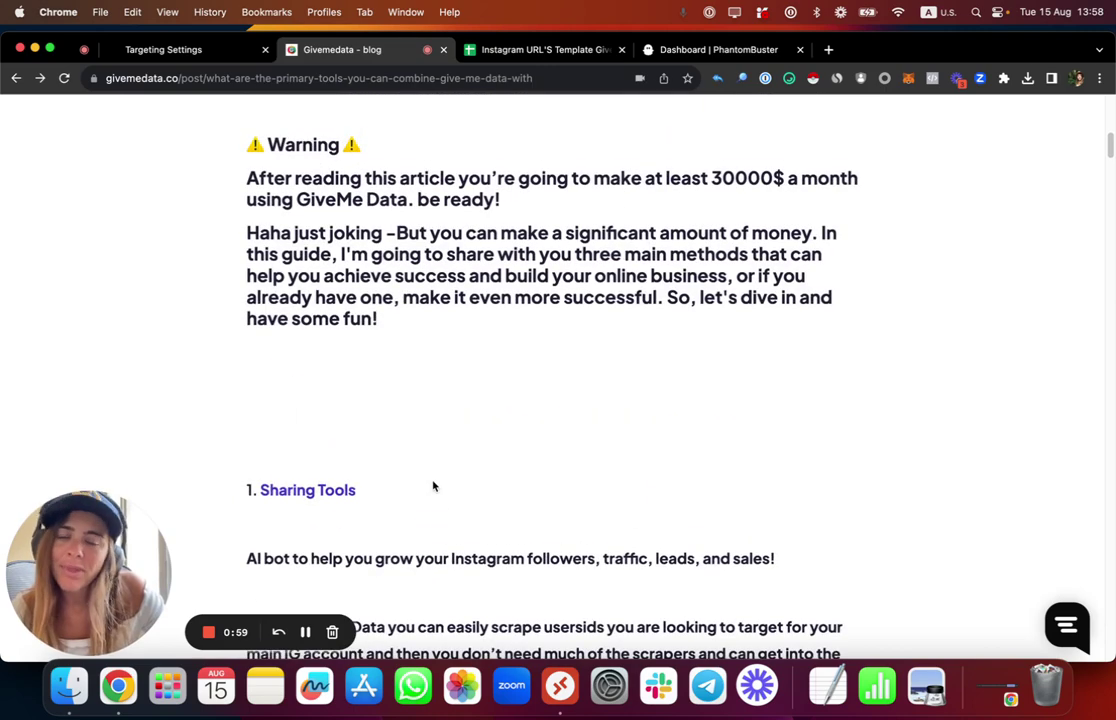
{"action": "scroll", "coordinate": [433, 486], "scroll_direction": "up", "scroll_amount": 5}
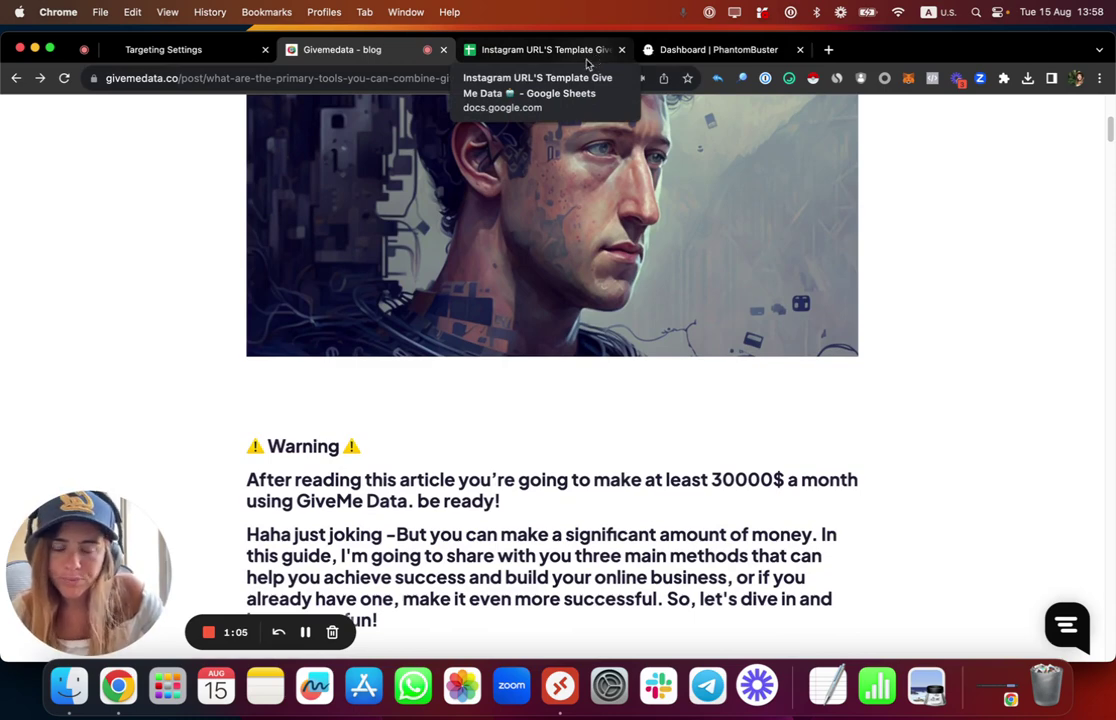
{"action": "scroll", "coordinate": [800, 197], "scroll_direction": "up", "scroll_amount": 4}
{"action": "scroll", "coordinate": [800, 197], "scroll_direction": "up", "scroll_amount": 2}
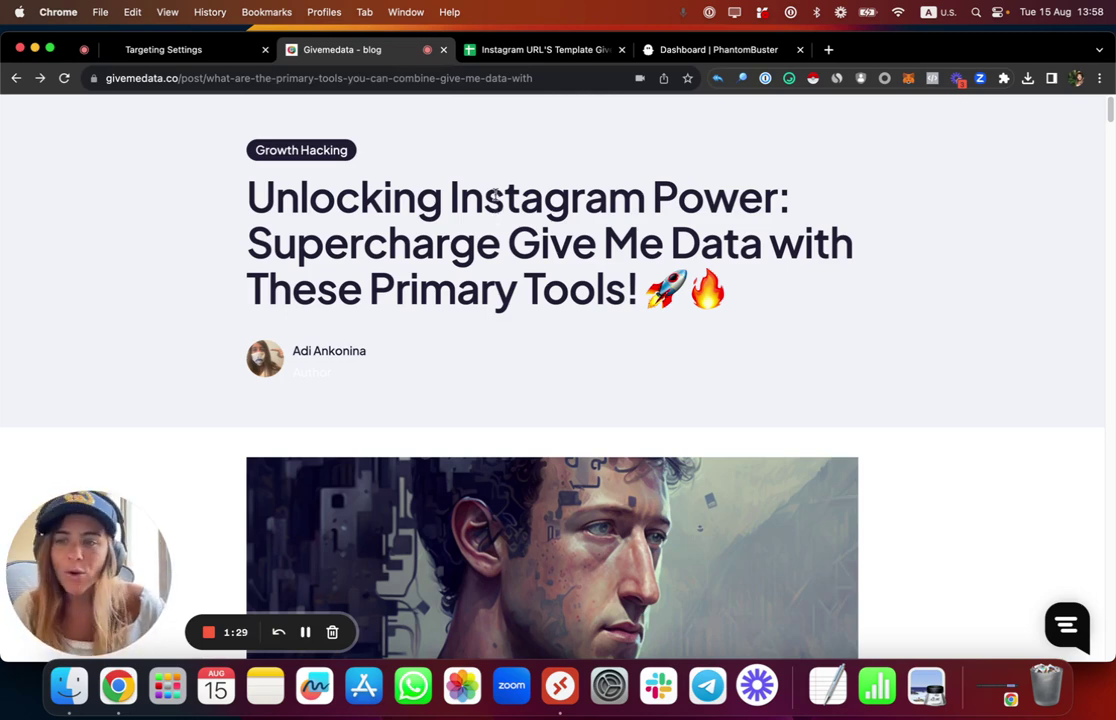
{"action": "scroll", "coordinate": [503, 247], "scroll_direction": "down", "scroll_amount": 8}
{"action": "scroll", "coordinate": [505, 249], "scroll_direction": "down", "scroll_amount": 1}
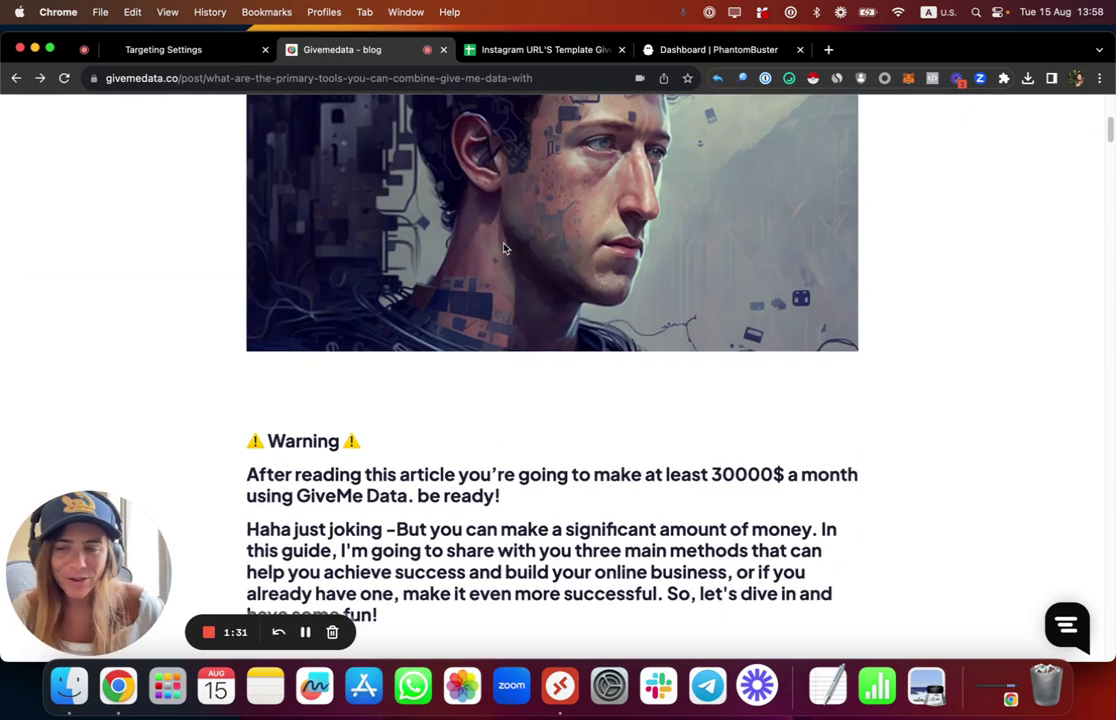
{"action": "scroll", "coordinate": [503, 247], "scroll_direction": "down", "scroll_amount": 4}
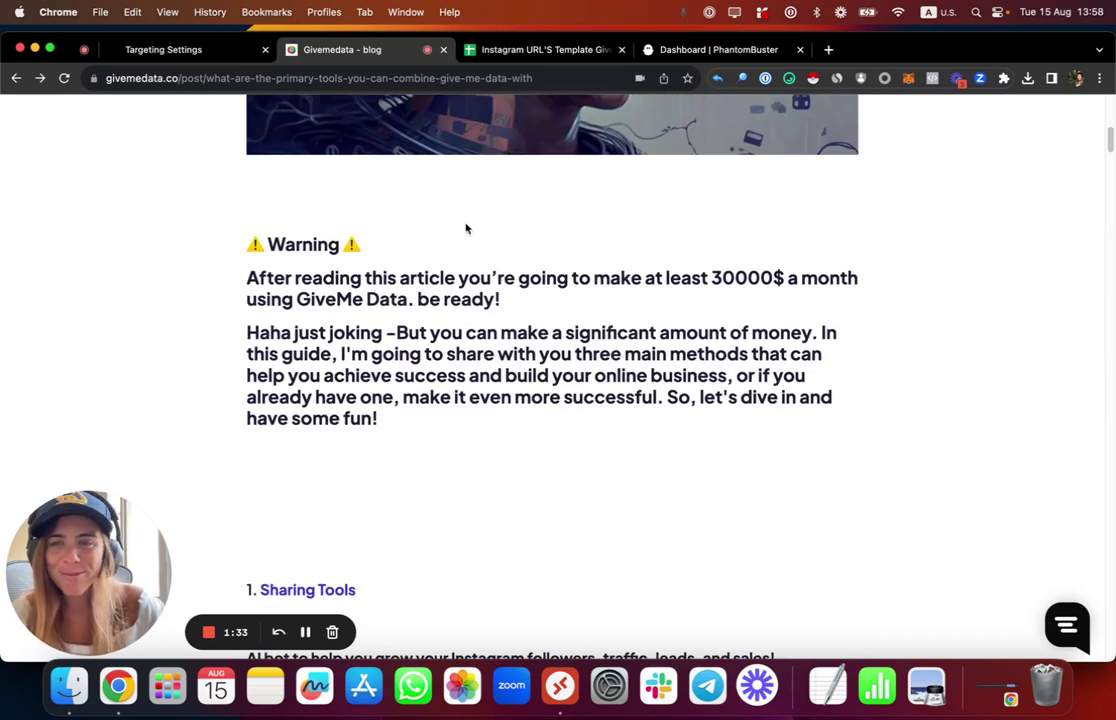
{"action": "scroll", "coordinate": [465, 228], "scroll_direction": "down", "scroll_amount": 5}
{"action": "scroll", "coordinate": [465, 228], "scroll_direction": "down", "scroll_amount": 2}
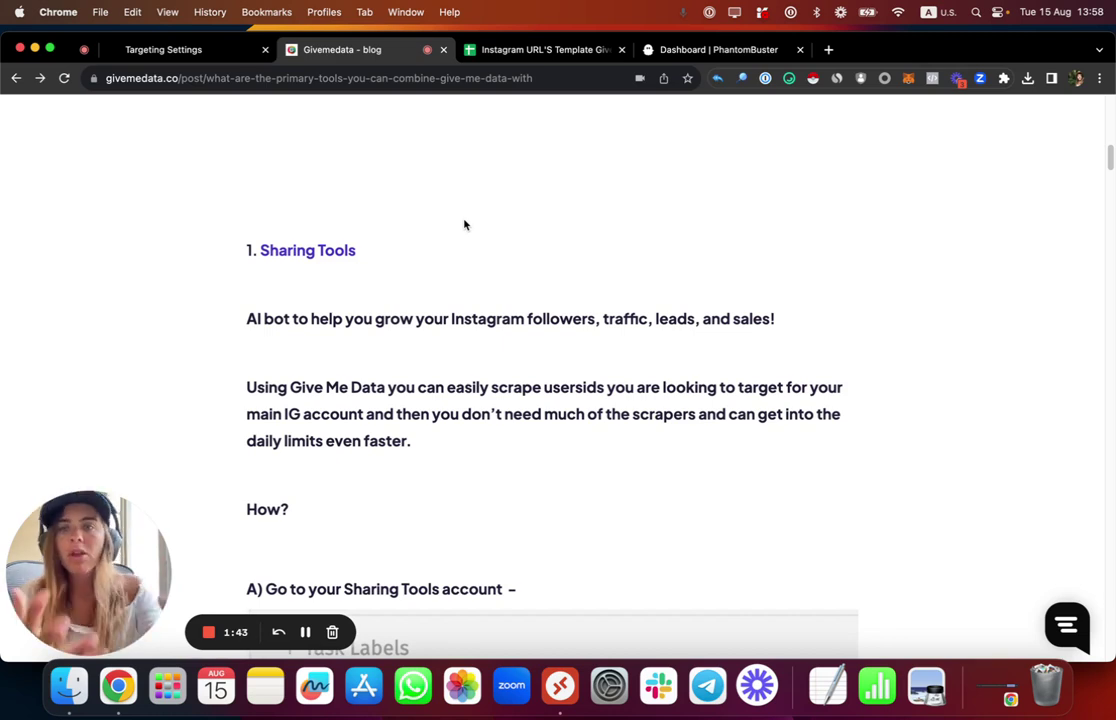
{"action": "right_click", "coordinate": [308, 260]}
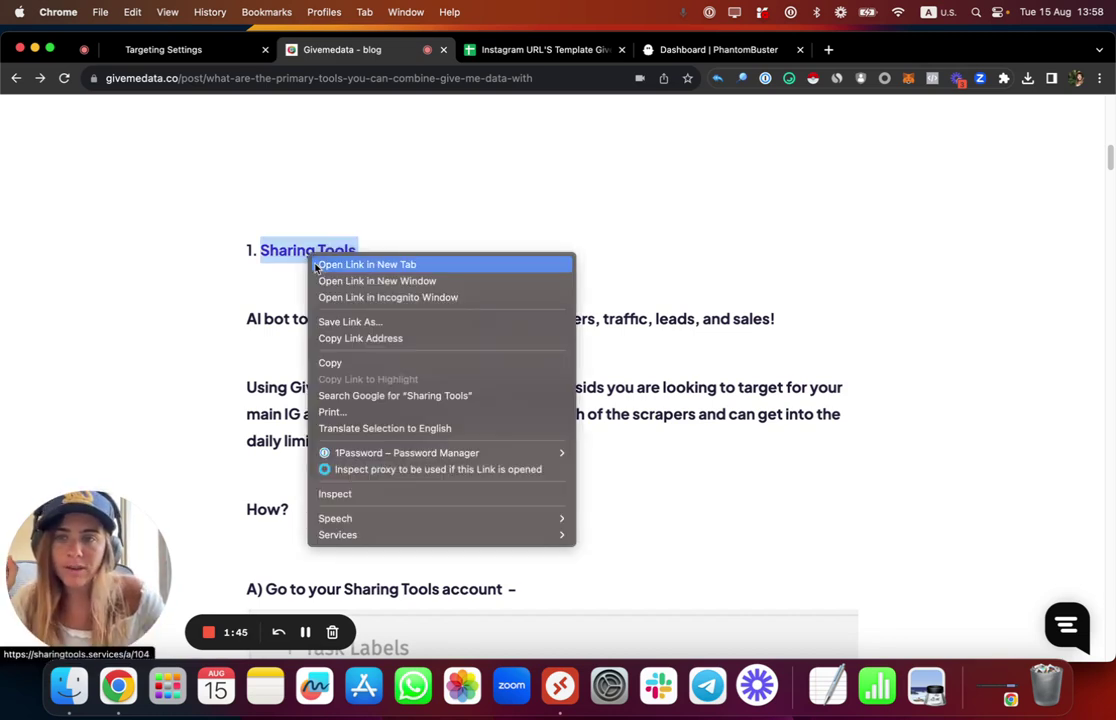
{"action": "left_click", "coordinate": [330, 263]}
{"action": "left_click", "coordinate": [519, 52]}
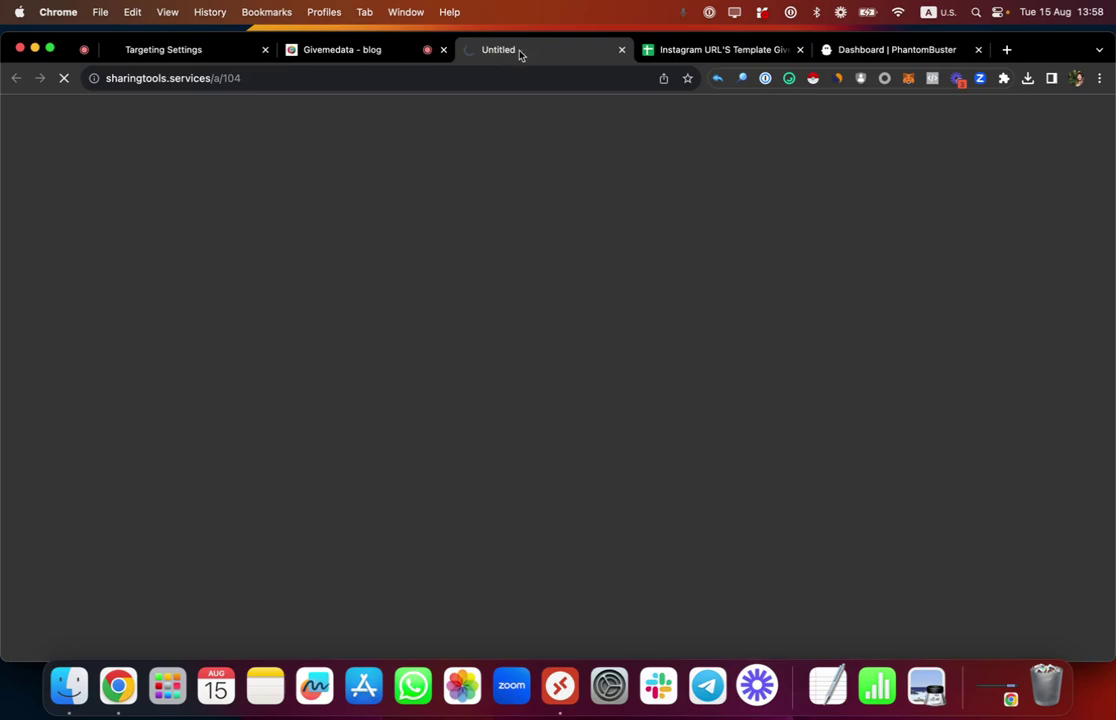
{"action": "left_click", "coordinate": [622, 49]}
- Open YouTube in a new browser tab and show the list of videos on the signed-in account's own channel
{"action": "left_click", "coordinate": [826, 50]}
{"action": "type", "text": "y"}
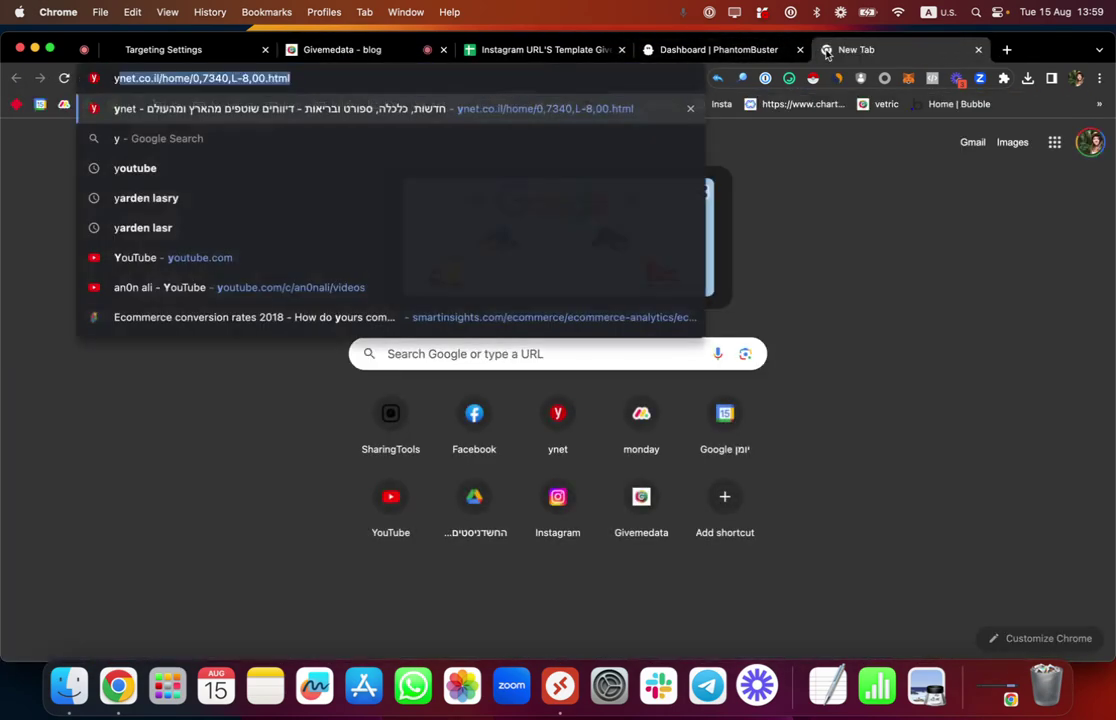
{"action": "type", "text": "outube"}
{"action": "key", "text": "Return"}
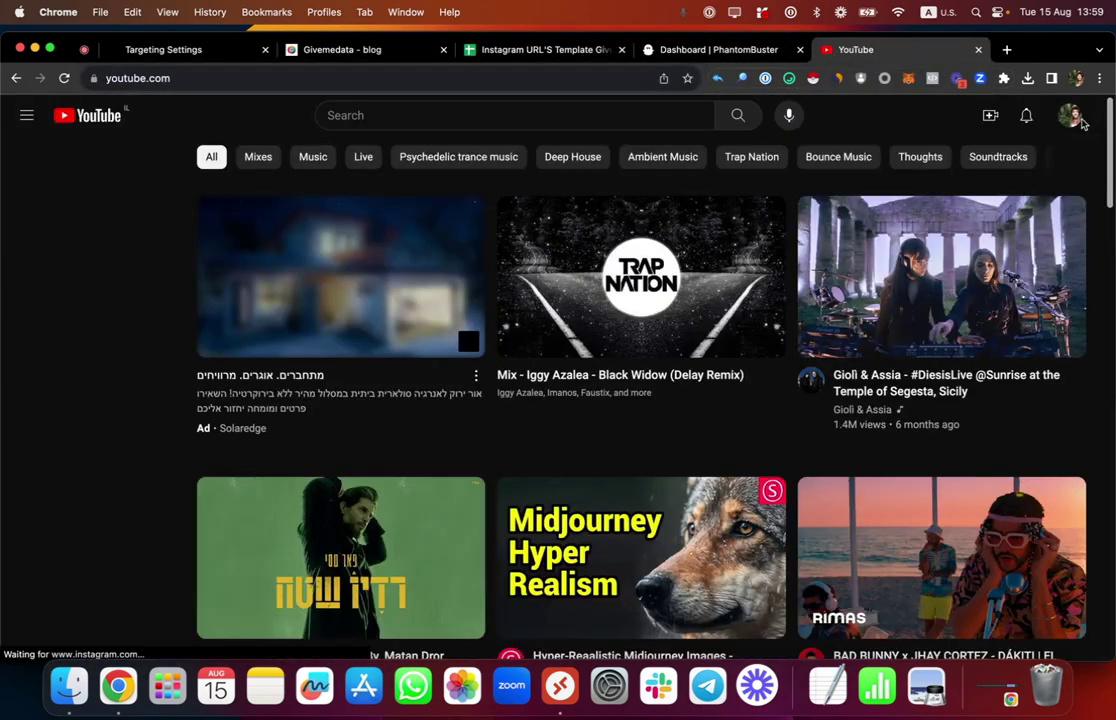
{"action": "left_click", "coordinate": [1070, 115]}
{"action": "left_click", "coordinate": [957, 203]}
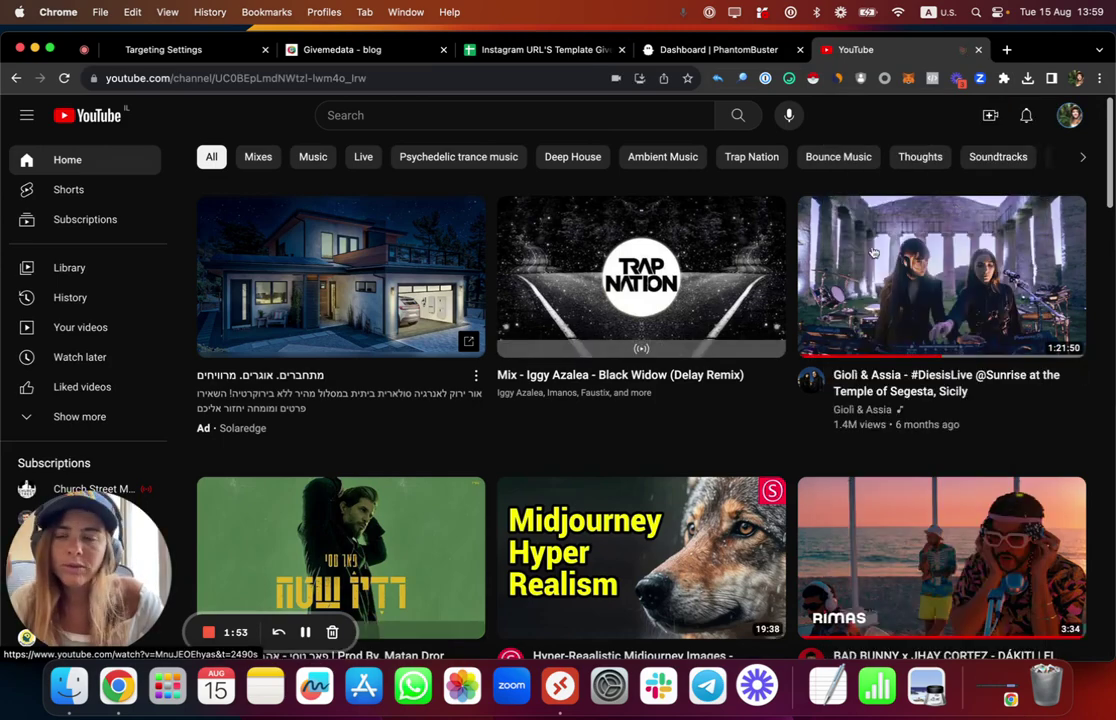
{"action": "left_click", "coordinate": [363, 435]}
- Open the channel's video "How To Grow Your Instagram Followers in 2023?" with its ad paused, and expand the full description
{"action": "scroll", "coordinate": [363, 445], "scroll_direction": "down", "scroll_amount": 5}
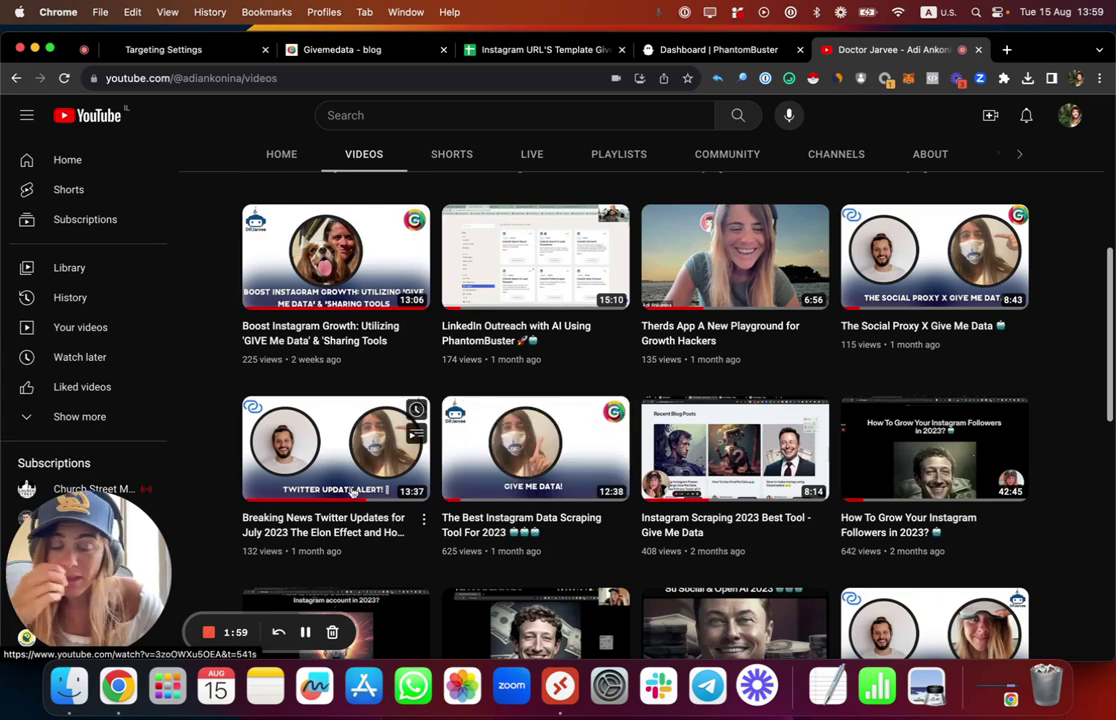
{"action": "scroll", "coordinate": [808, 470], "scroll_direction": "down", "scroll_amount": 3}
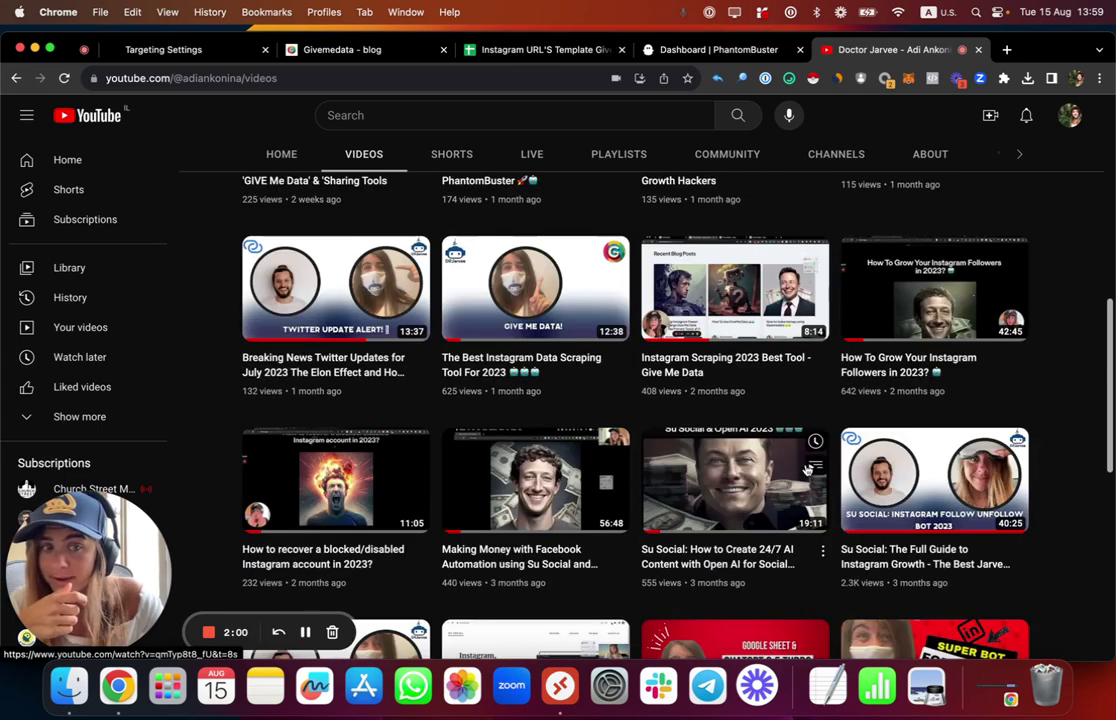
{"action": "left_click", "coordinate": [892, 296]}
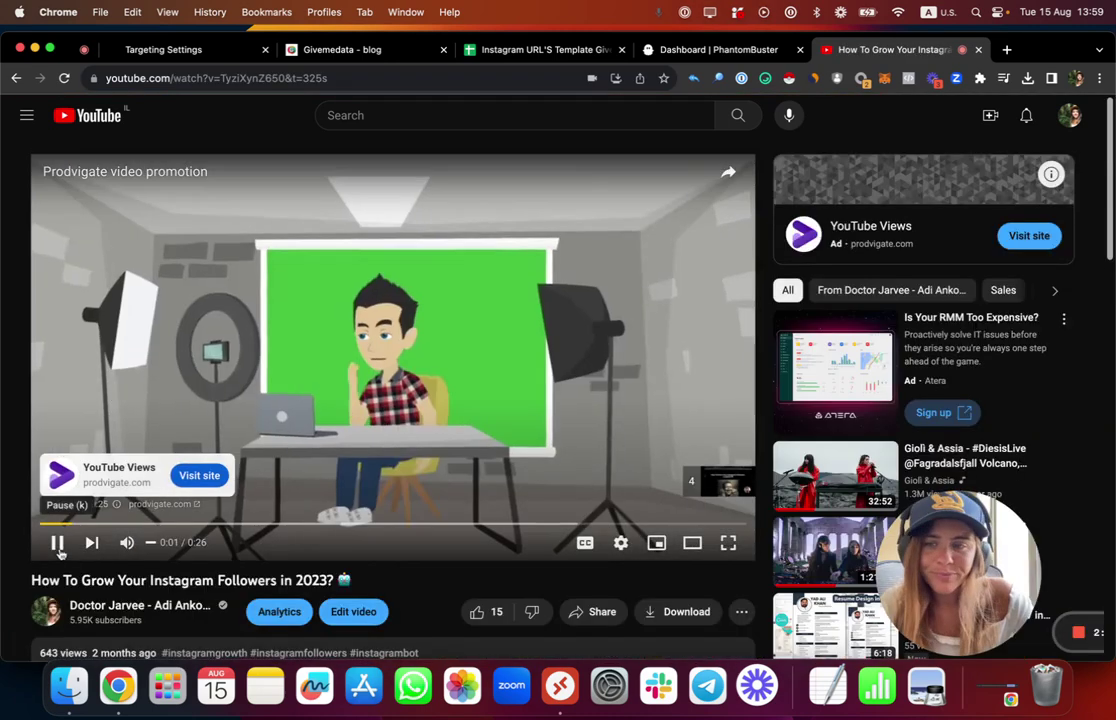
{"action": "left_click", "coordinate": [57, 542]}
{"action": "scroll", "coordinate": [80, 500], "scroll_direction": "down", "scroll_amount": 3}
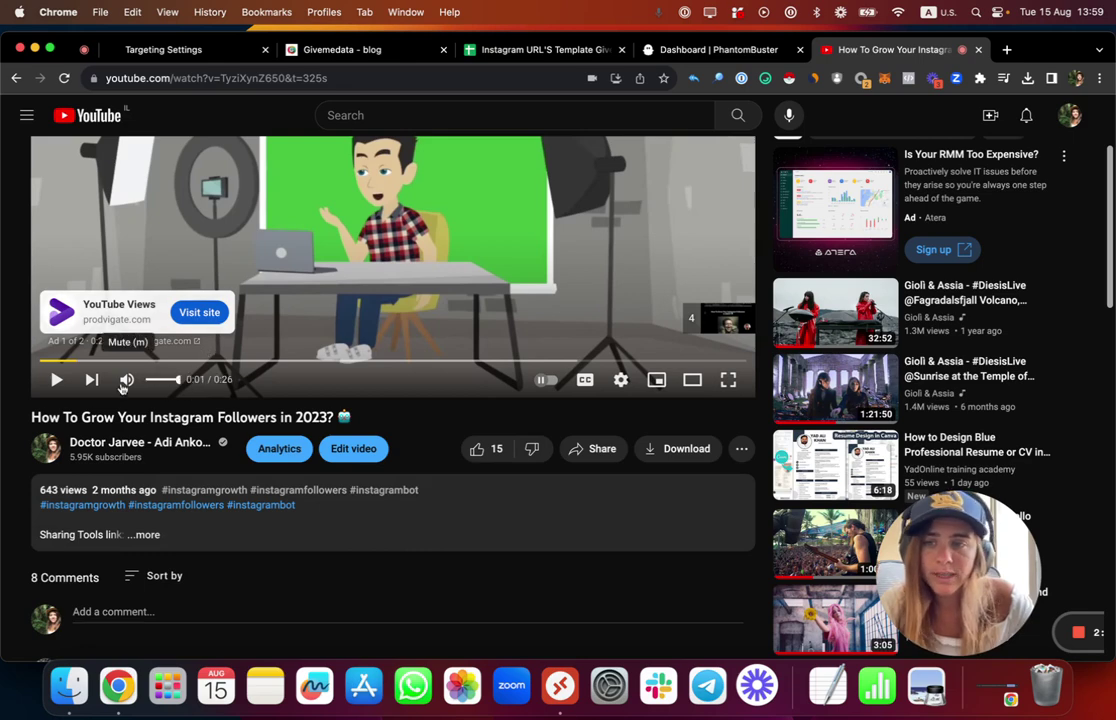
{"action": "left_click", "coordinate": [150, 535]}
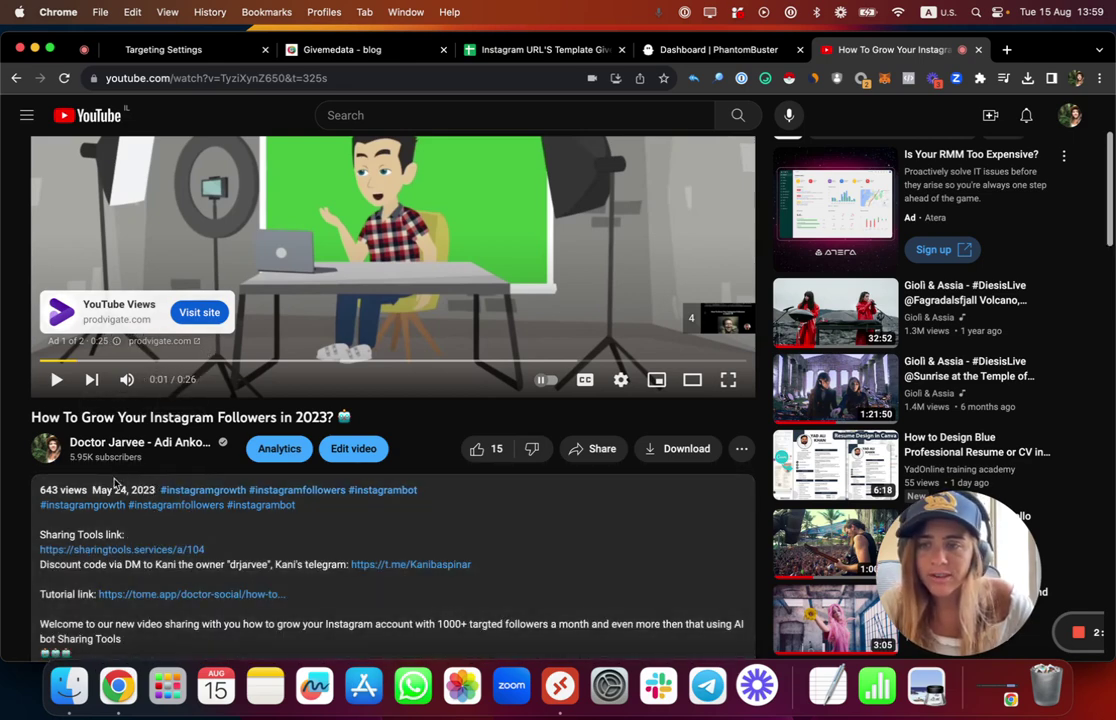
- Mute and skip the video's ad, and review the Sharing Tools and tutorial links in the expanded description
{"action": "left_click", "coordinate": [131, 375]}
{"action": "left_click", "coordinate": [56, 379]}
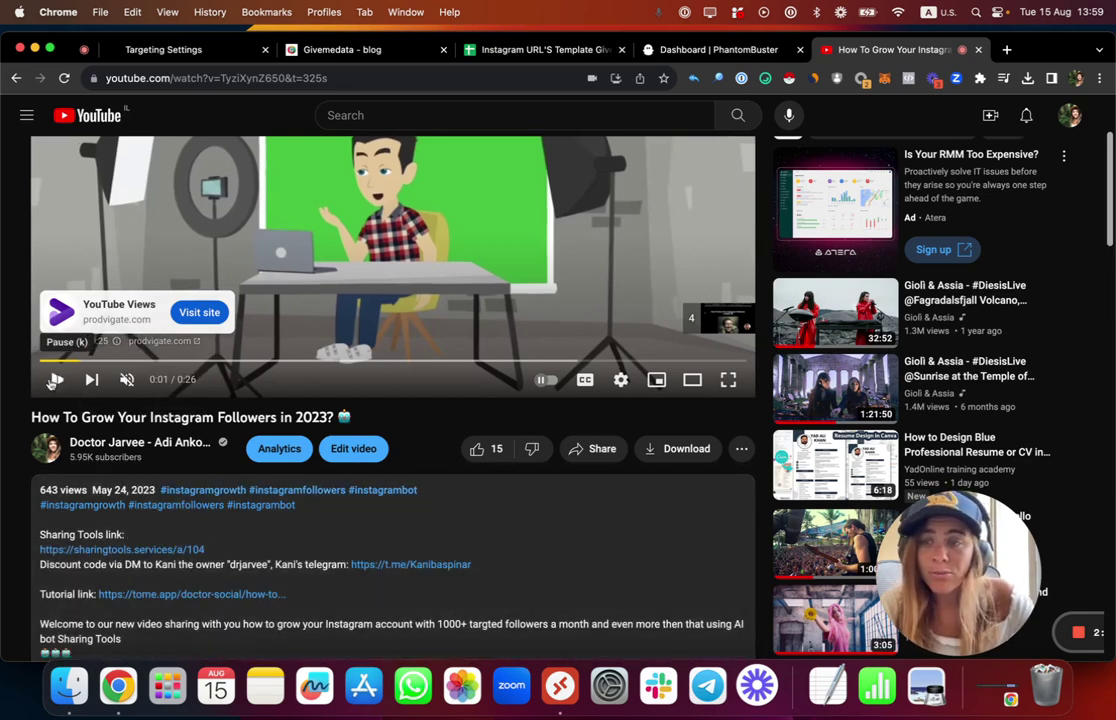
{"action": "scroll", "coordinate": [466, 466], "scroll_direction": "up", "scroll_amount": 2}
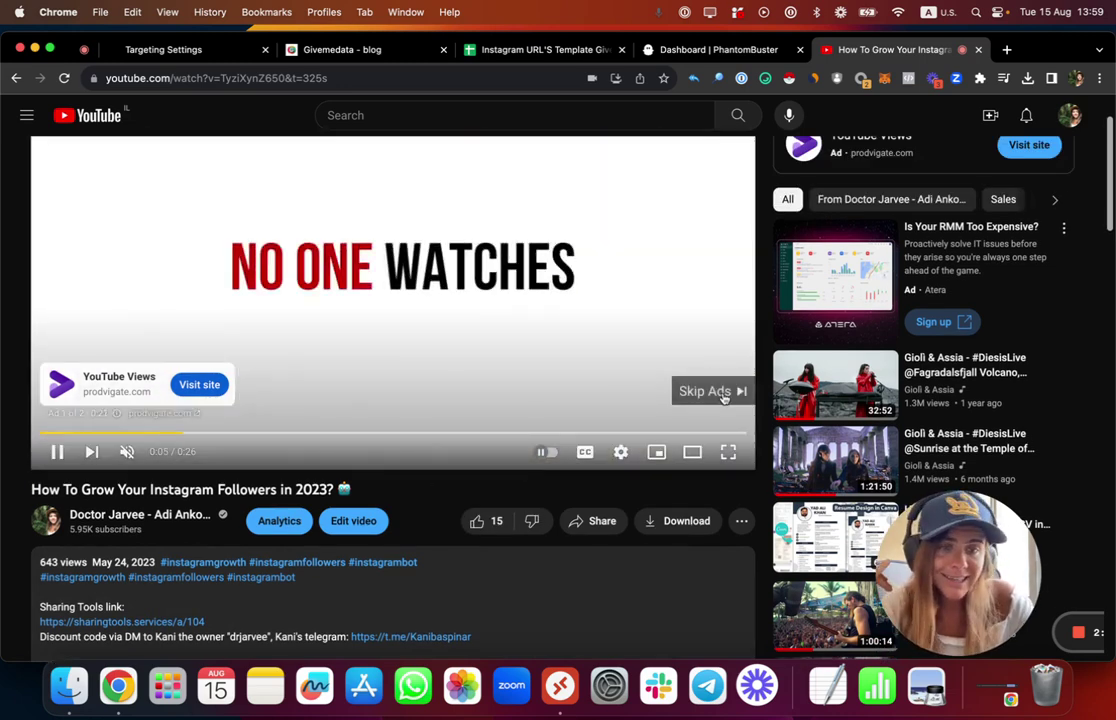
{"action": "left_click", "coordinate": [720, 391]}
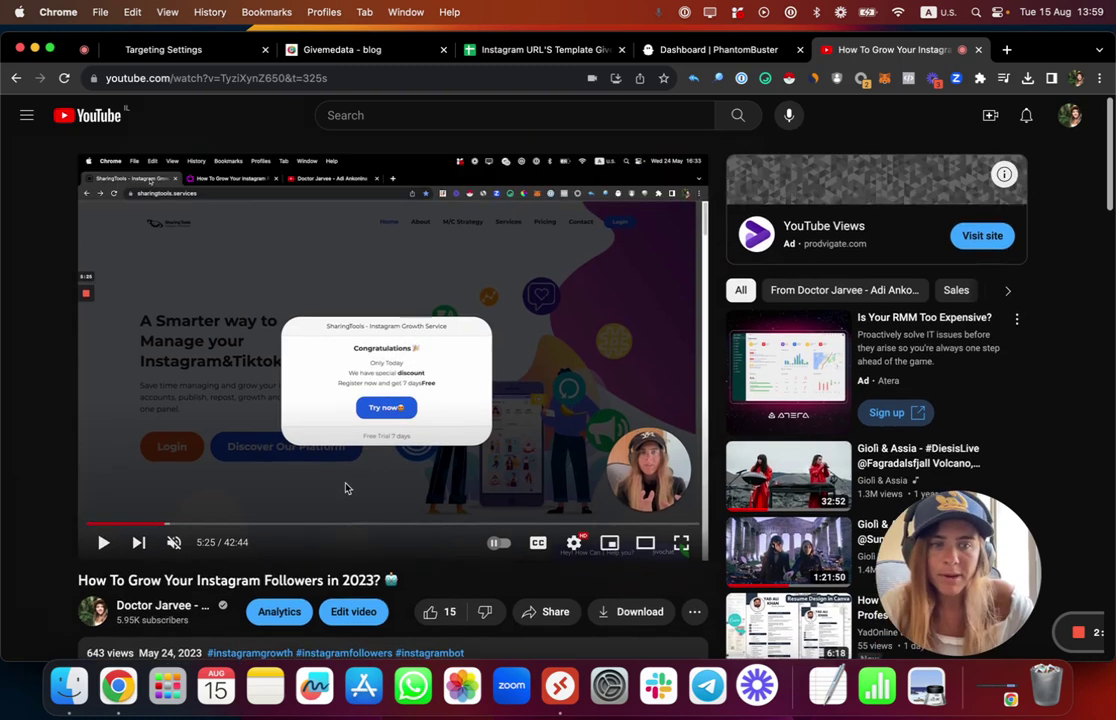
{"action": "scroll", "coordinate": [560, 486], "scroll_direction": "down", "scroll_amount": 3}
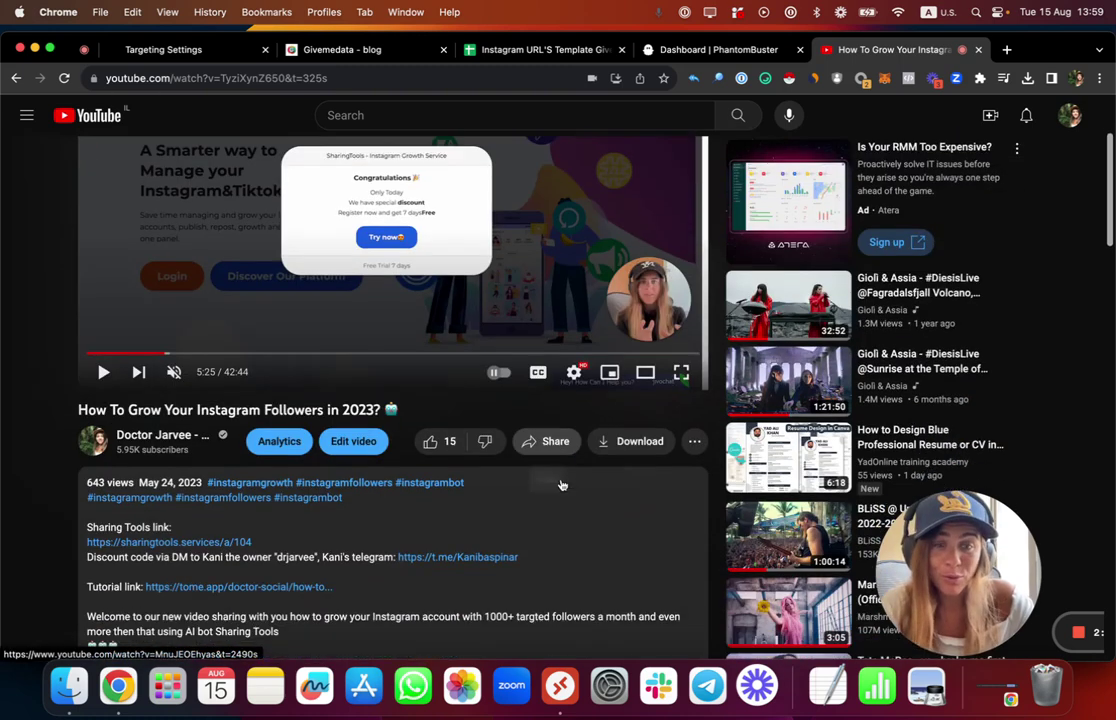
{"action": "scroll", "coordinate": [561, 484], "scroll_direction": "down", "scroll_amount": 2}
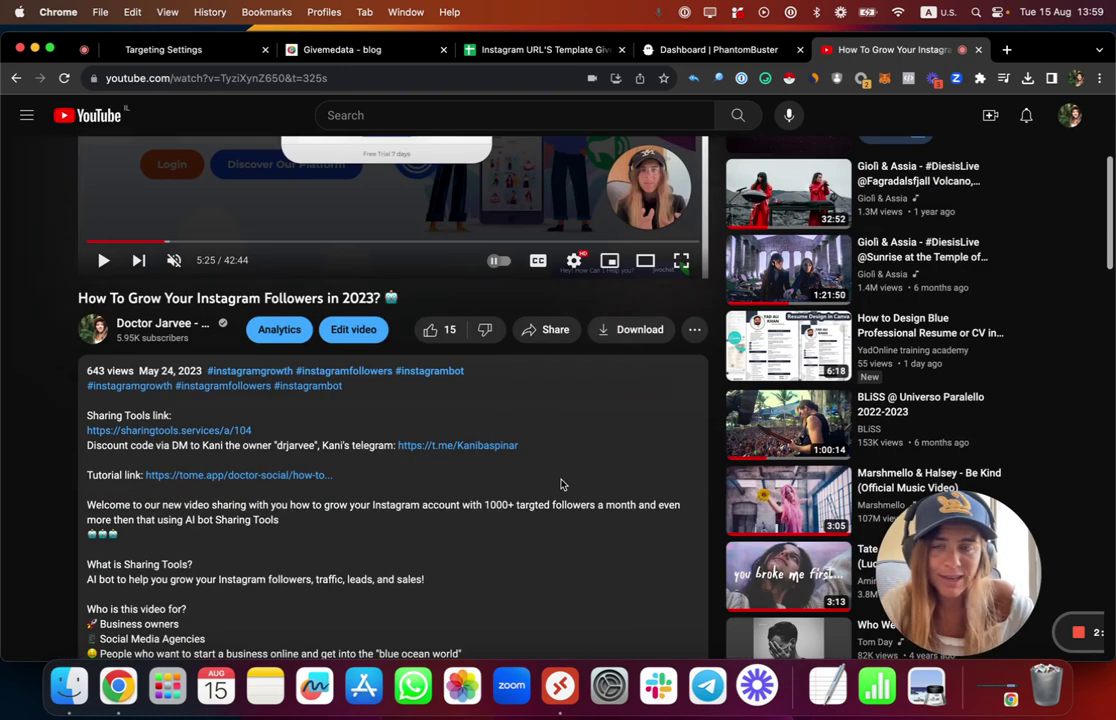
{"action": "scroll", "coordinate": [561, 484], "scroll_direction": "up", "scroll_amount": 5}
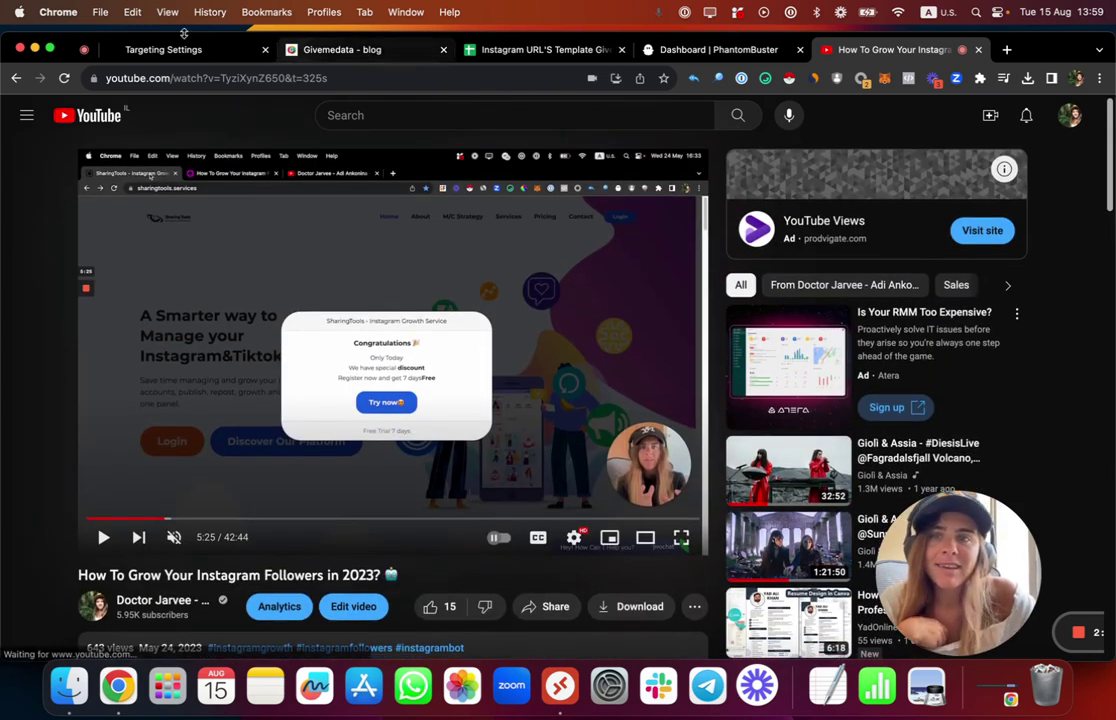
- Switch to the Sharing Tools site and examine the Instagram account's stats, including the This Month chart's daily figures and today's reactions
{"action": "left_click", "coordinate": [163, 49]}
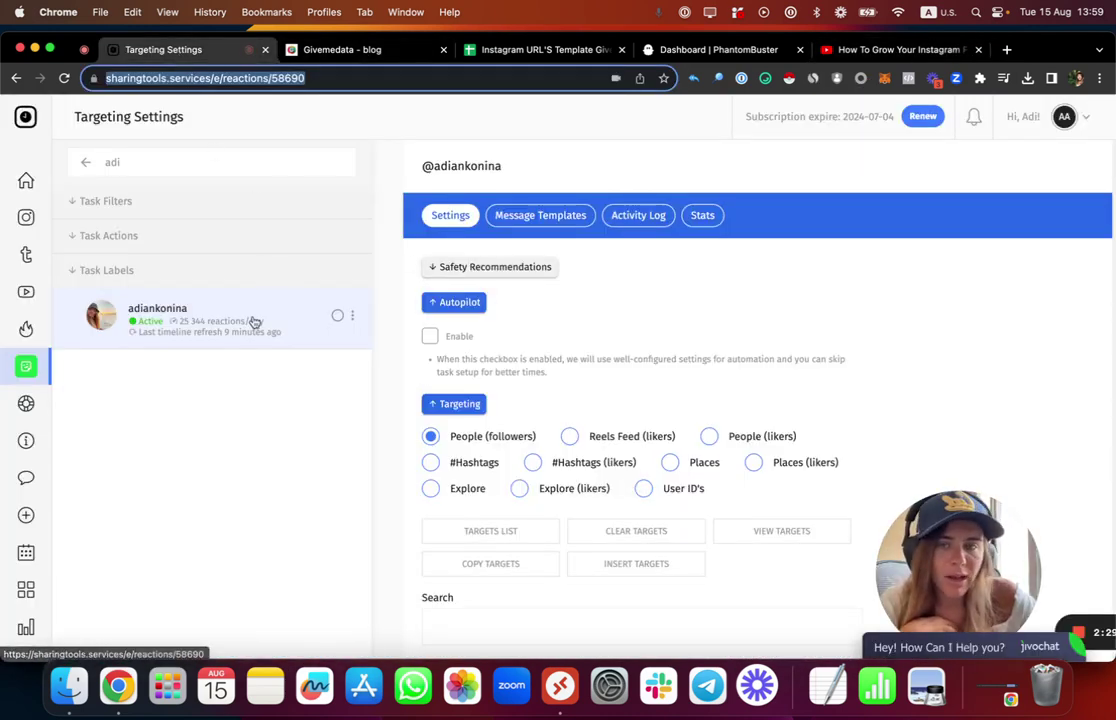
{"action": "left_click", "coordinate": [694, 218]}
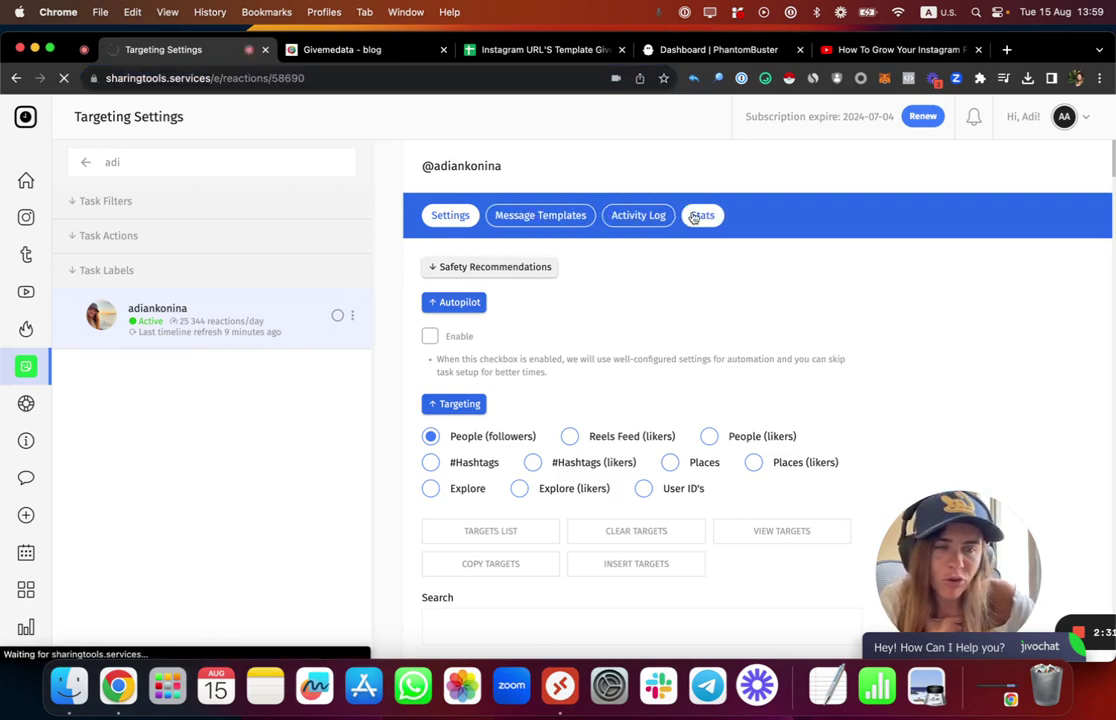
{"action": "scroll", "coordinate": [658, 388], "scroll_direction": "down", "scroll_amount": 3}
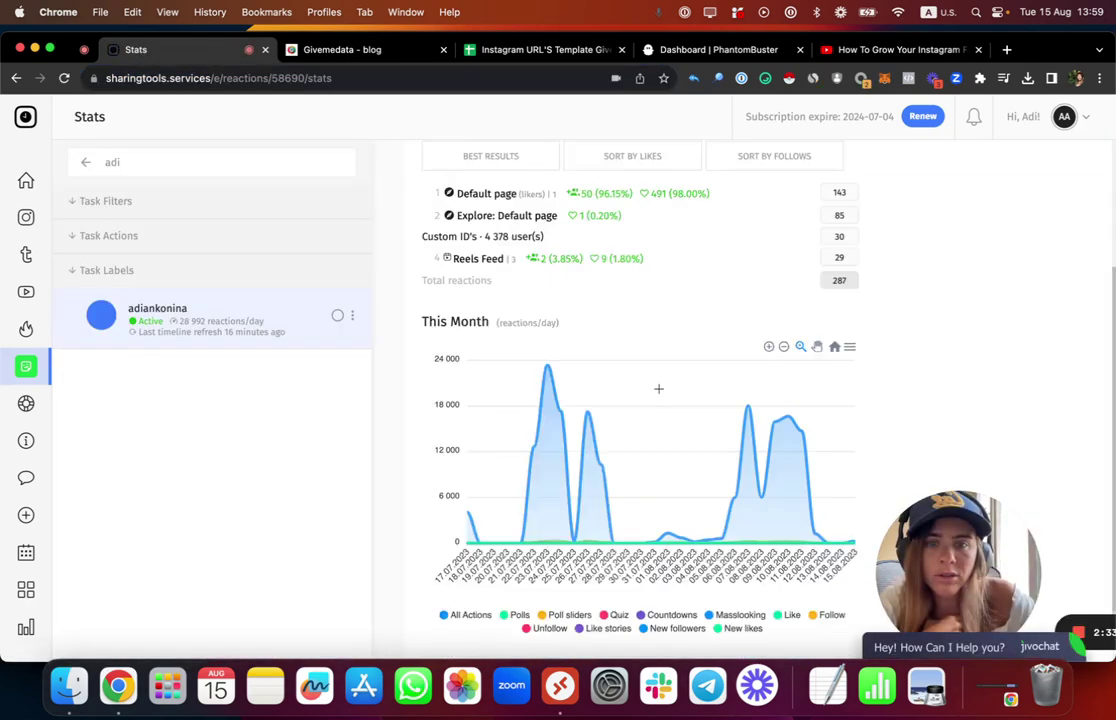
{"action": "scroll", "coordinate": [658, 388], "scroll_direction": "down", "scroll_amount": 1}
{"action": "mouse_move", "coordinate": [564, 398]}
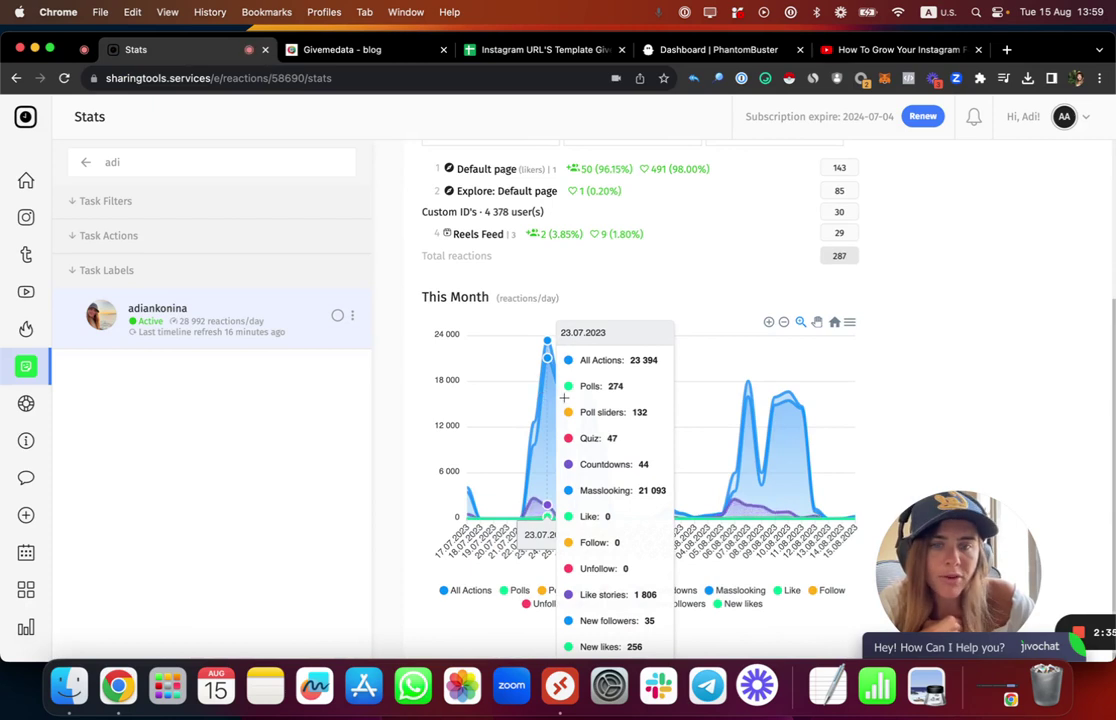
{"action": "scroll", "coordinate": [566, 400], "scroll_direction": "up", "scroll_amount": 1}
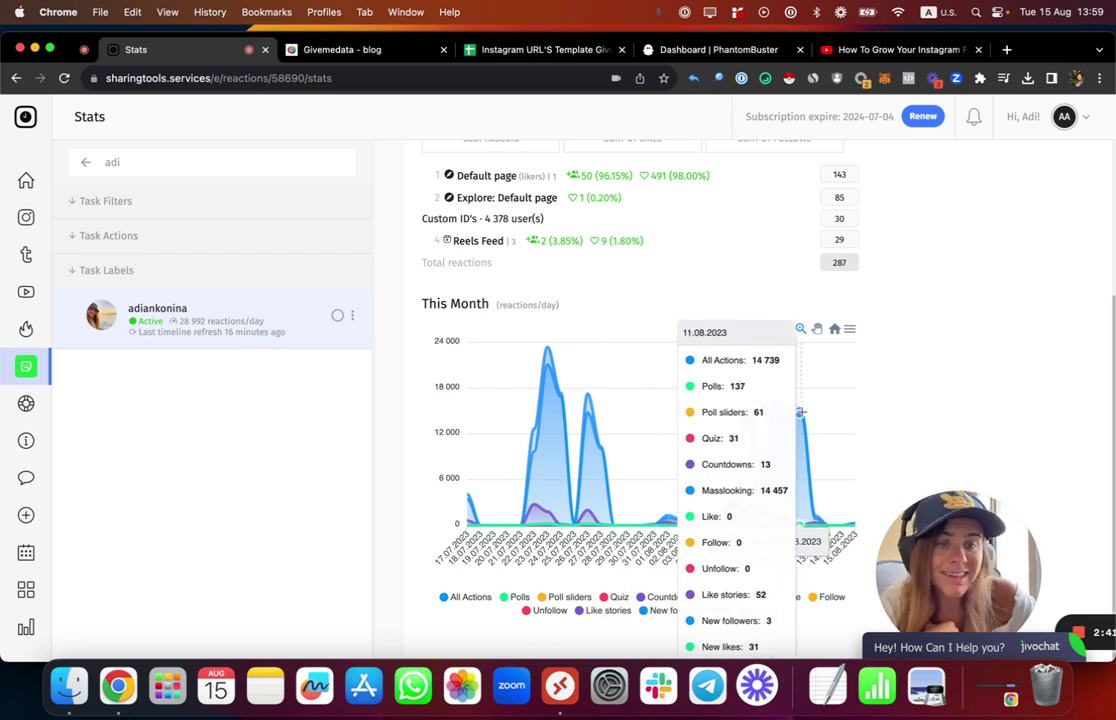
{"action": "scroll", "coordinate": [565, 412], "scroll_direction": "down", "scroll_amount": 1}
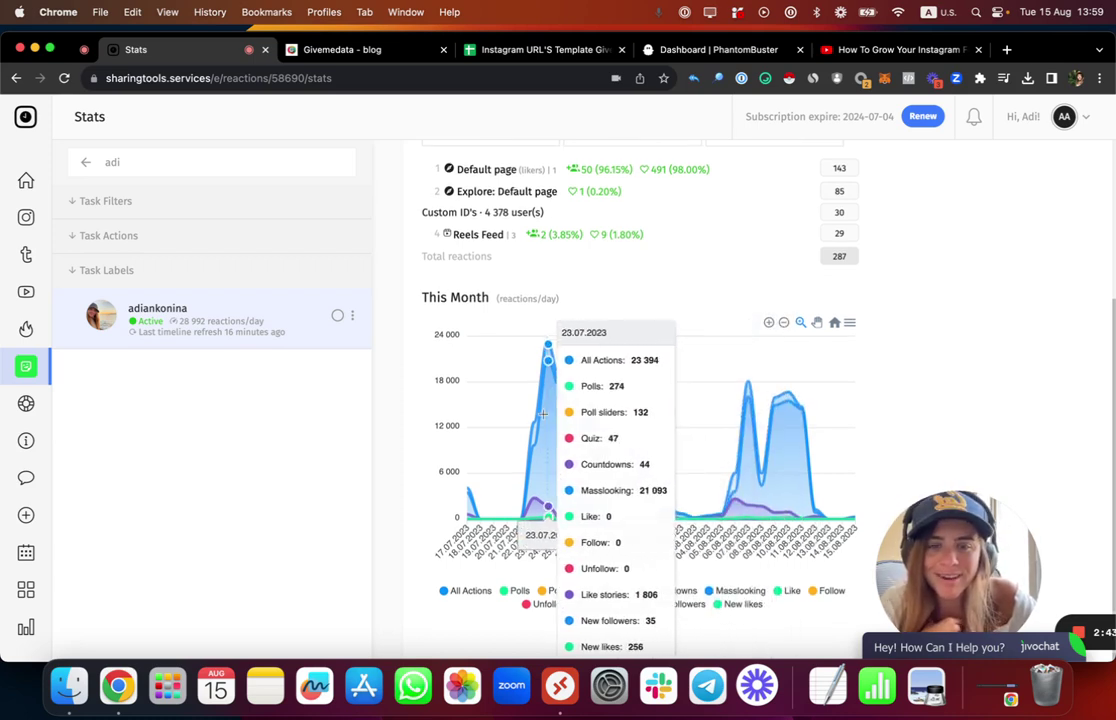
{"action": "scroll", "coordinate": [542, 413], "scroll_direction": "up", "scroll_amount": 1}
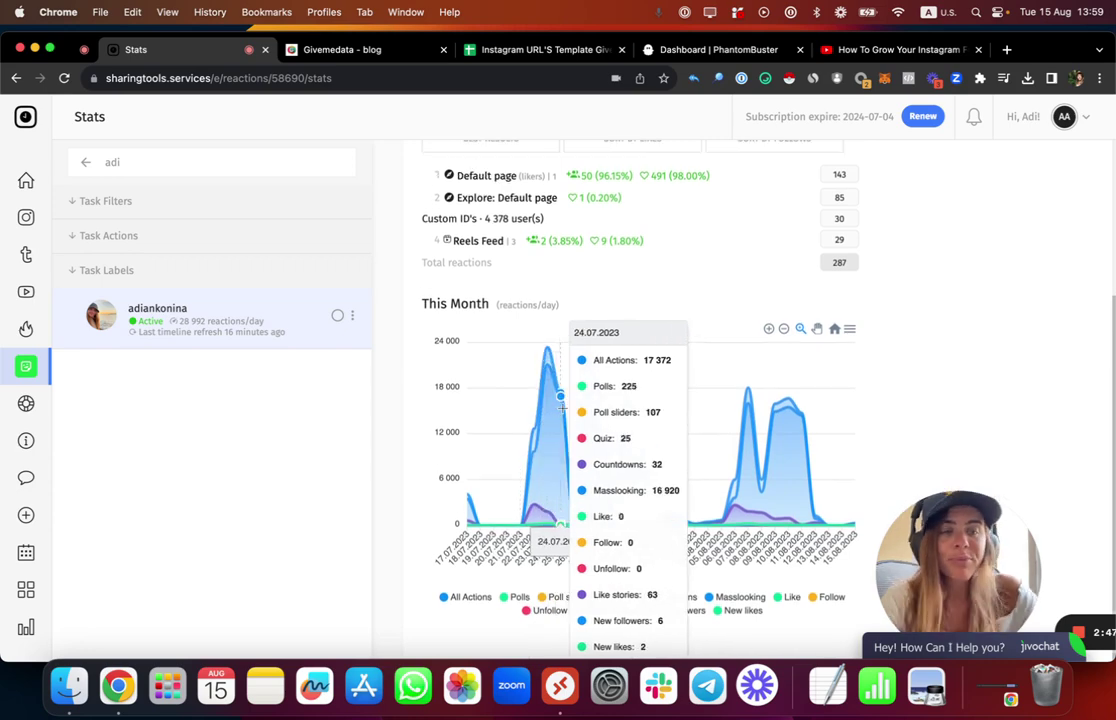
{"action": "scroll", "coordinate": [598, 457], "scroll_direction": "up", "scroll_amount": 5}
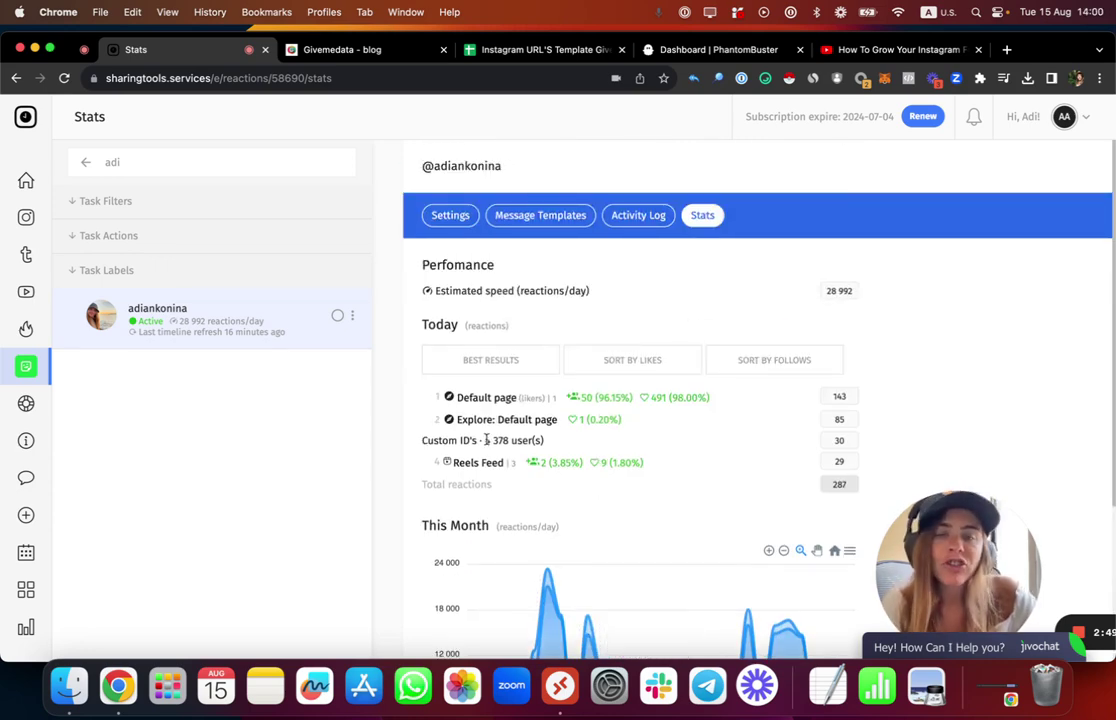
- Show the account's targeting settings in Sharing Tools, and open the Give Me Data app from givemedata.co in a new browser tab
{"action": "left_click", "coordinate": [457, 218]}
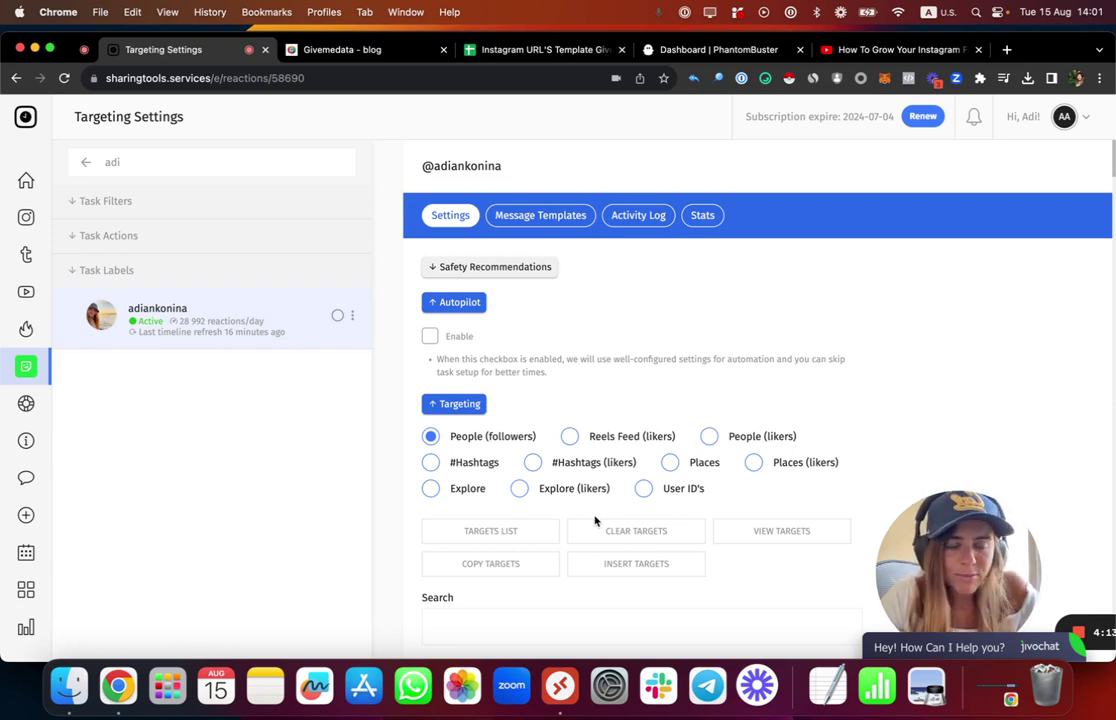
{"action": "left_click", "coordinate": [388, 56]}
{"action": "left_click", "coordinate": [1008, 52]}
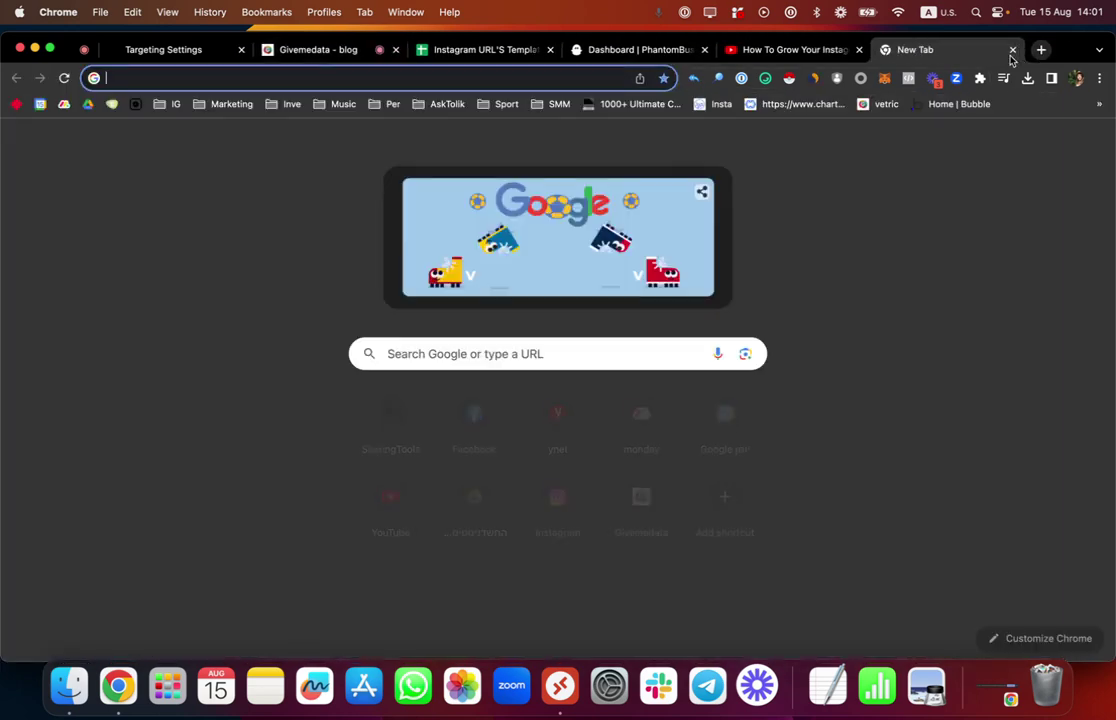
{"action": "type", "text": "give"}
{"action": "key", "text": "Return"}
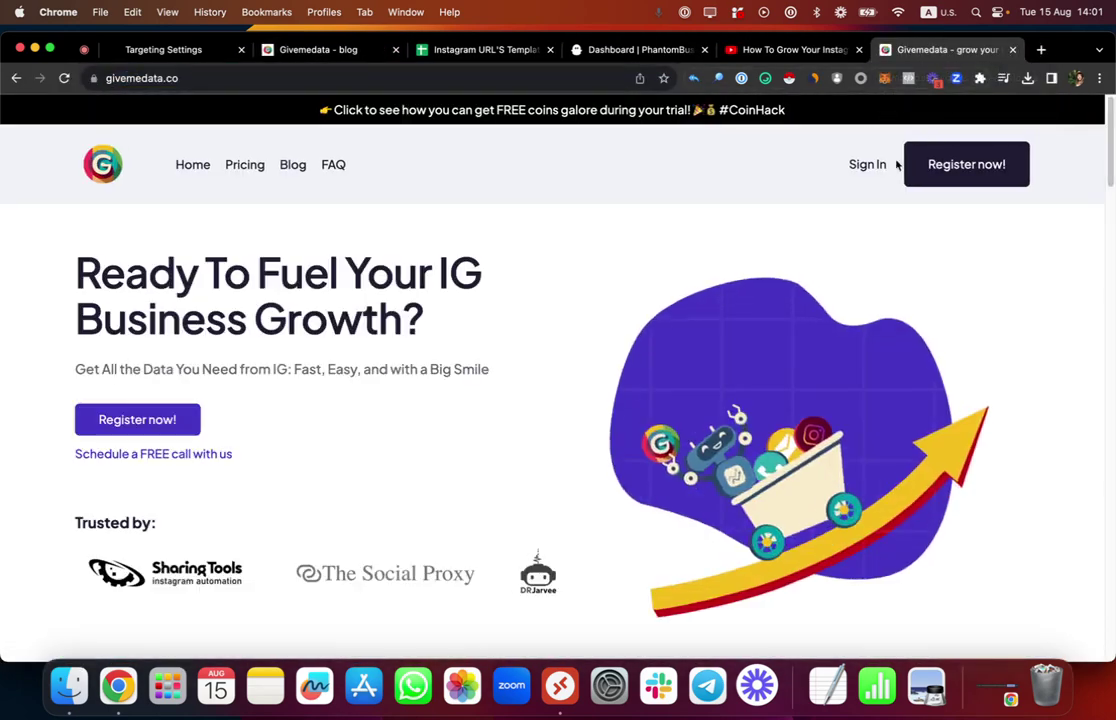
{"action": "left_click", "coordinate": [880, 167]}
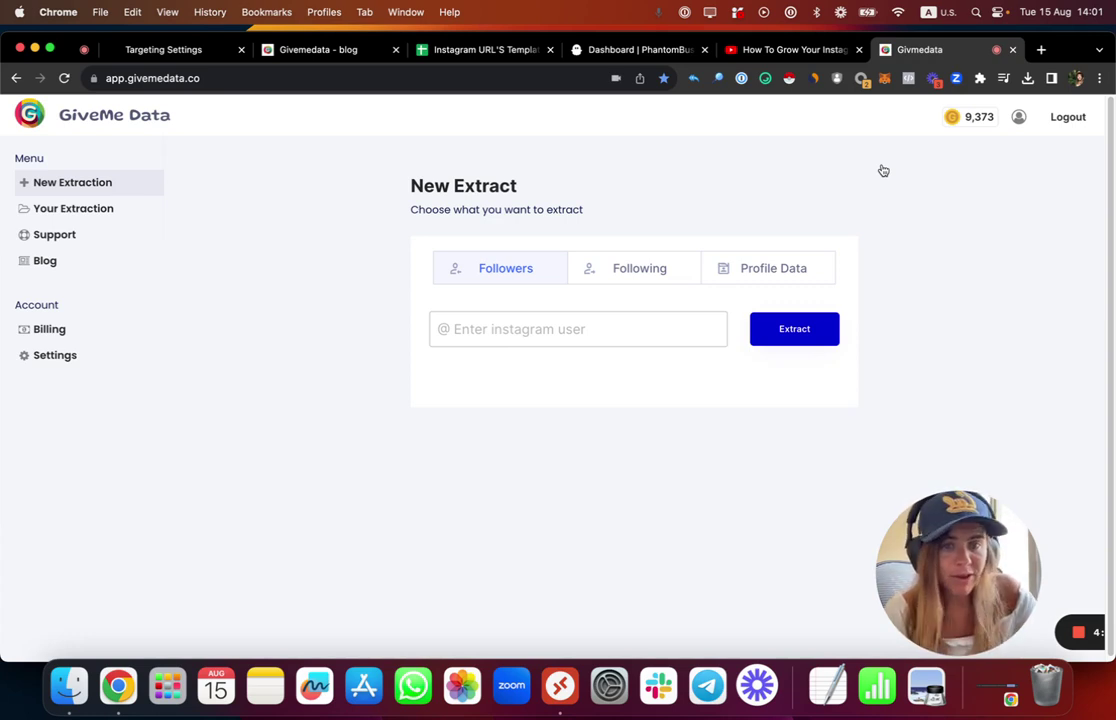
{"action": "left_click", "coordinate": [610, 330]}
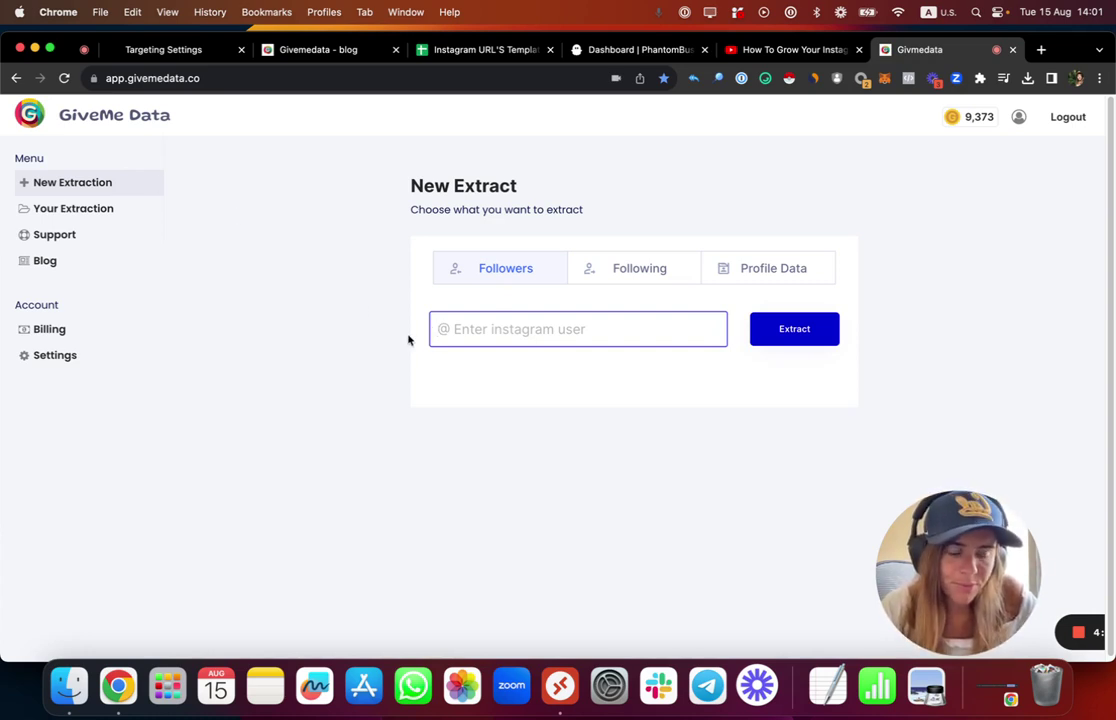
- Review the Safety Recommendations in the Sharing Tools targeting settings, and show the YouTube video on growing Instagram followers
{"action": "left_click", "coordinate": [154, 56]}
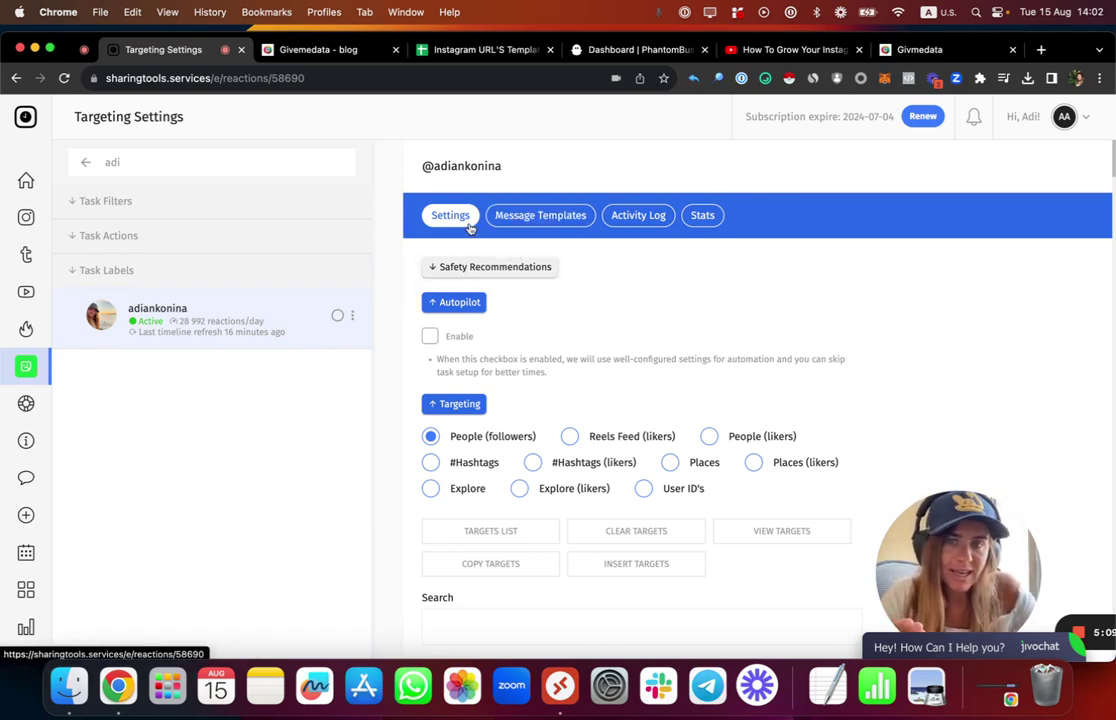
{"action": "left_click", "coordinate": [445, 266]}
{"action": "scroll", "coordinate": [600, 478], "scroll_direction": "down", "scroll_amount": 3}
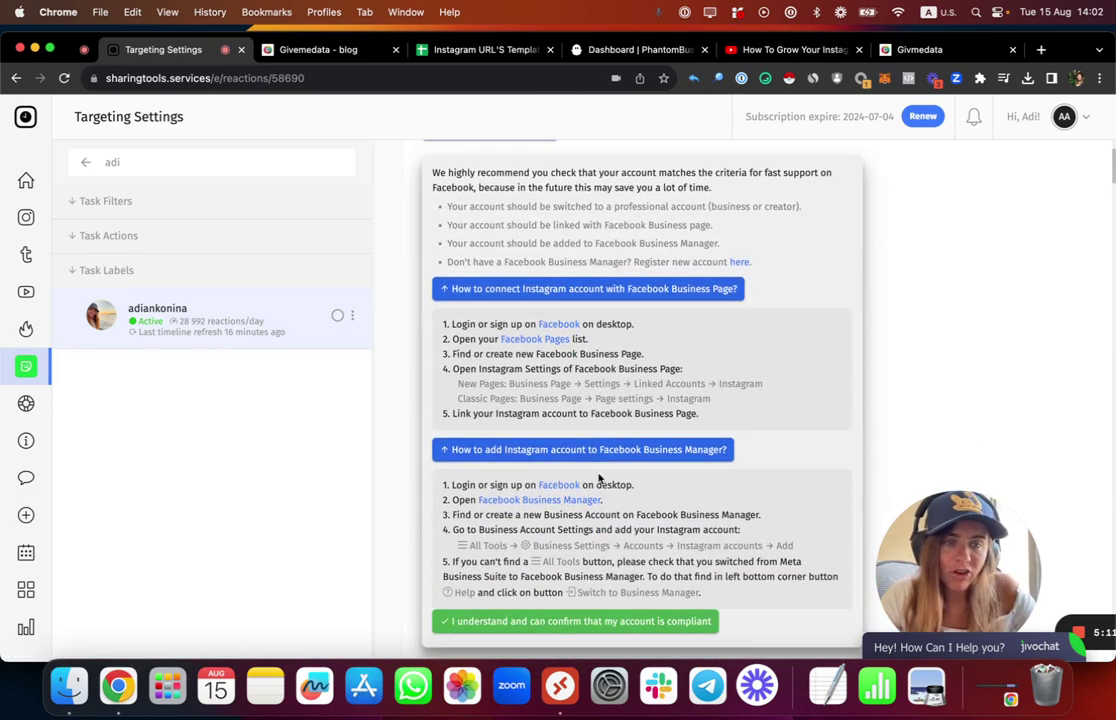
{"action": "scroll", "coordinate": [600, 478], "scroll_direction": "up", "scroll_amount": 2}
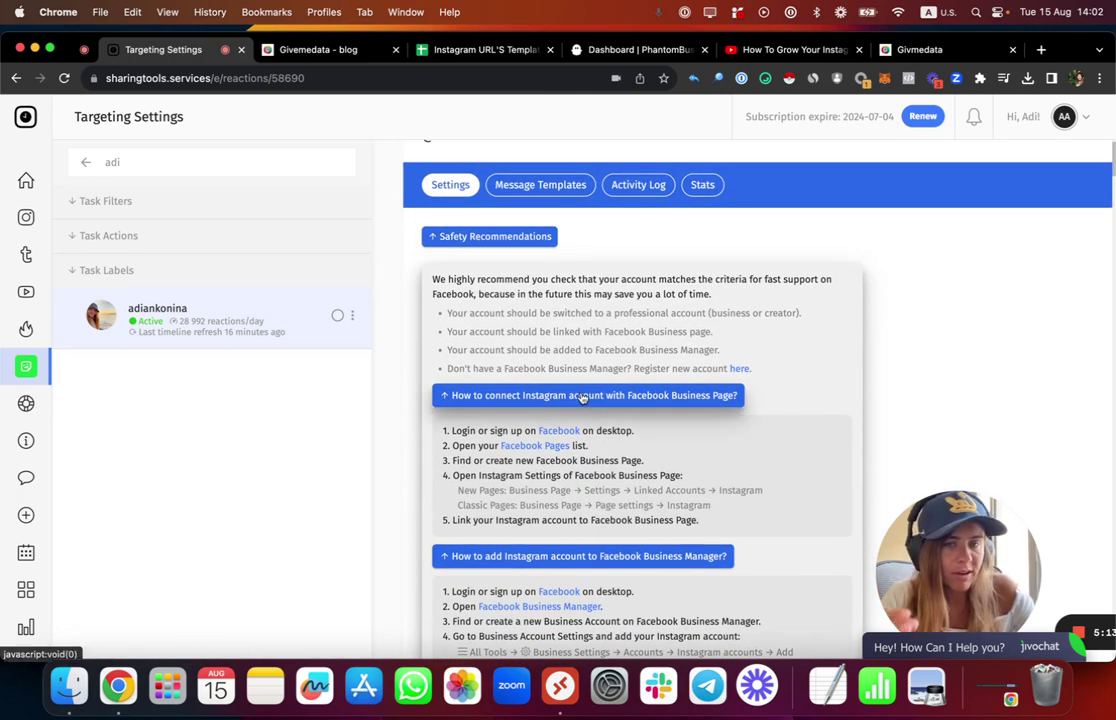
{"action": "left_click", "coordinate": [752, 49]}
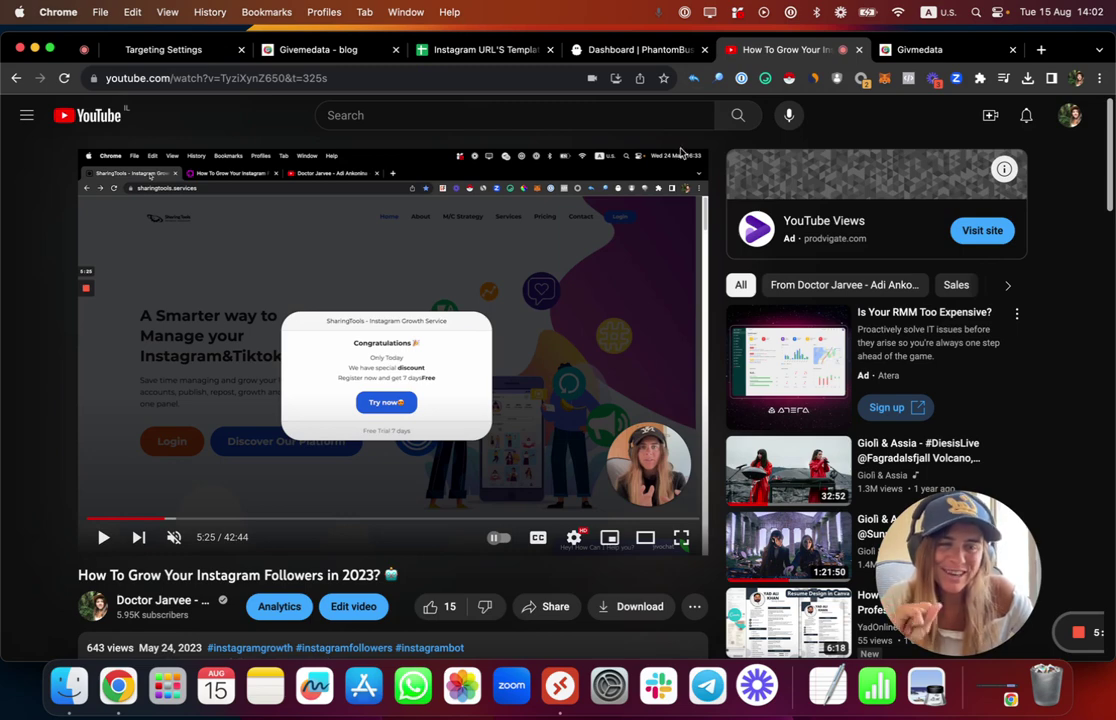
- Switch to the Give Me Data app and request a Followers extraction for the Instagram user zuck
{"action": "left_click", "coordinate": [903, 48]}
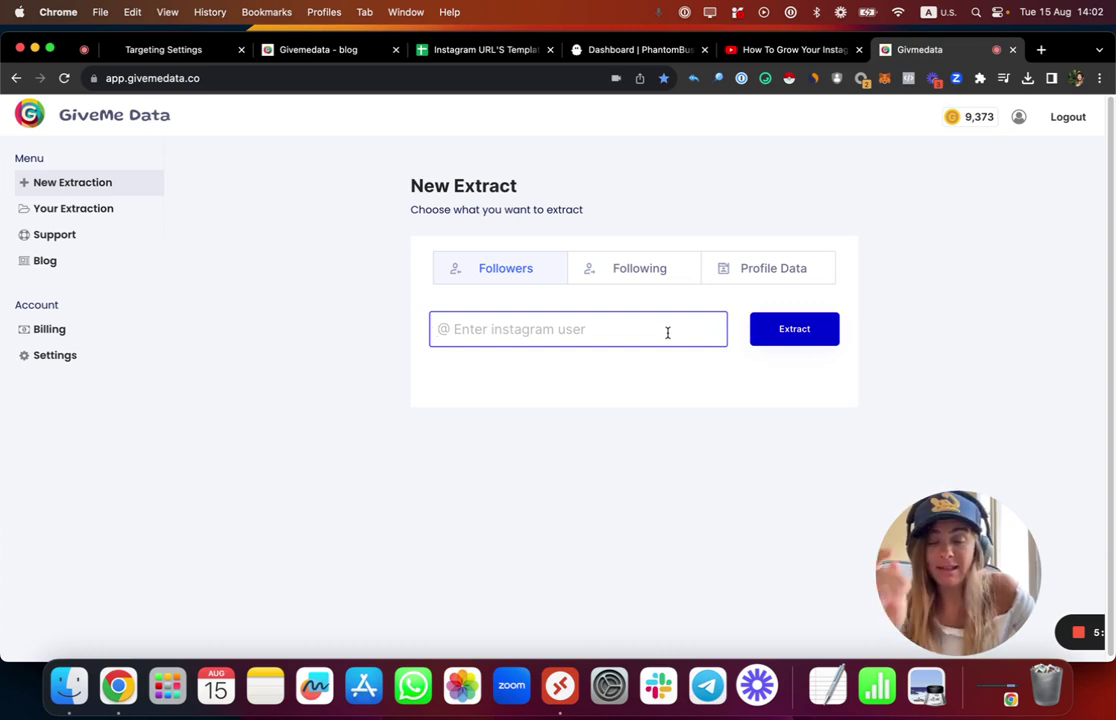
{"action": "type", "text": "zuack"}
{"action": "key", "text": "BackSpace"}
{"action": "key", "text": "BackSpace"}
{"action": "key", "text": "BackSpace"}
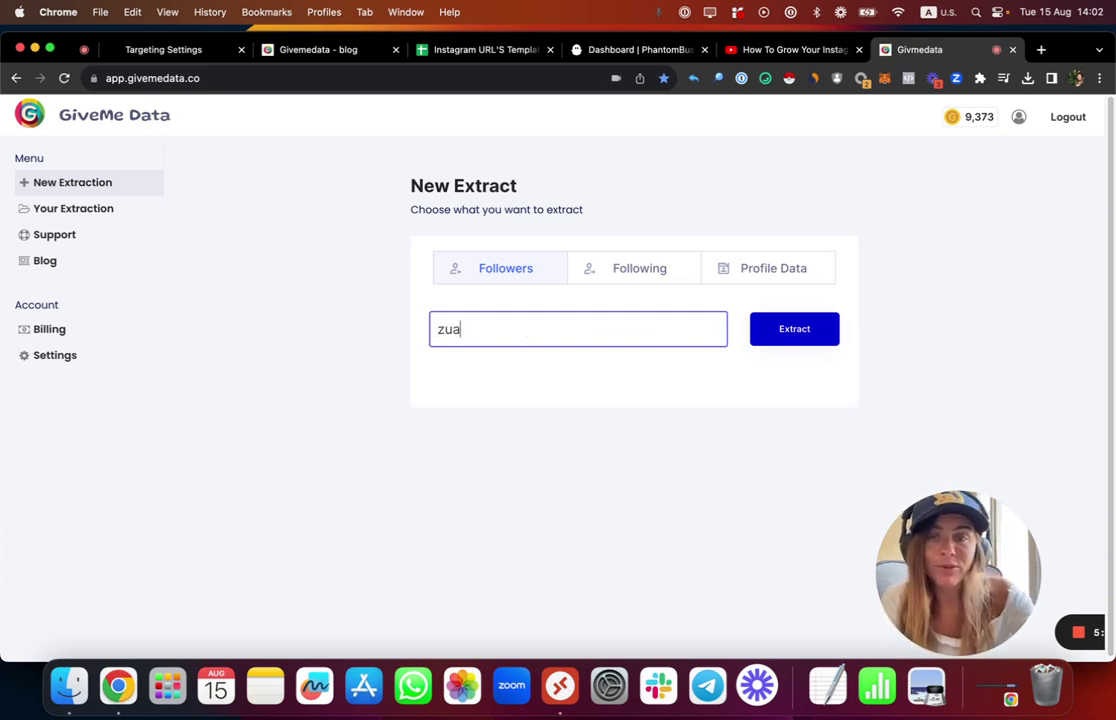
{"action": "type", "text": "ck"}
{"action": "left_click", "coordinate": [828, 326]}
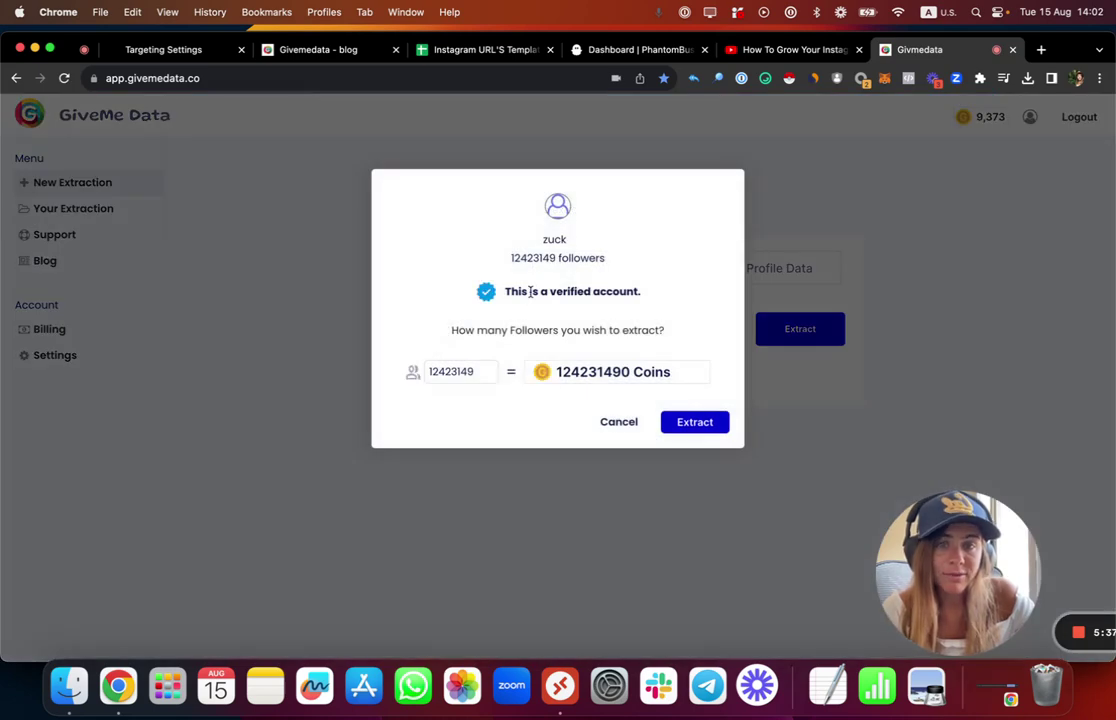
- Set the number of followers to extract to 500, start the extraction and show the list of extractions
{"action": "double_click", "coordinate": [458, 368]}
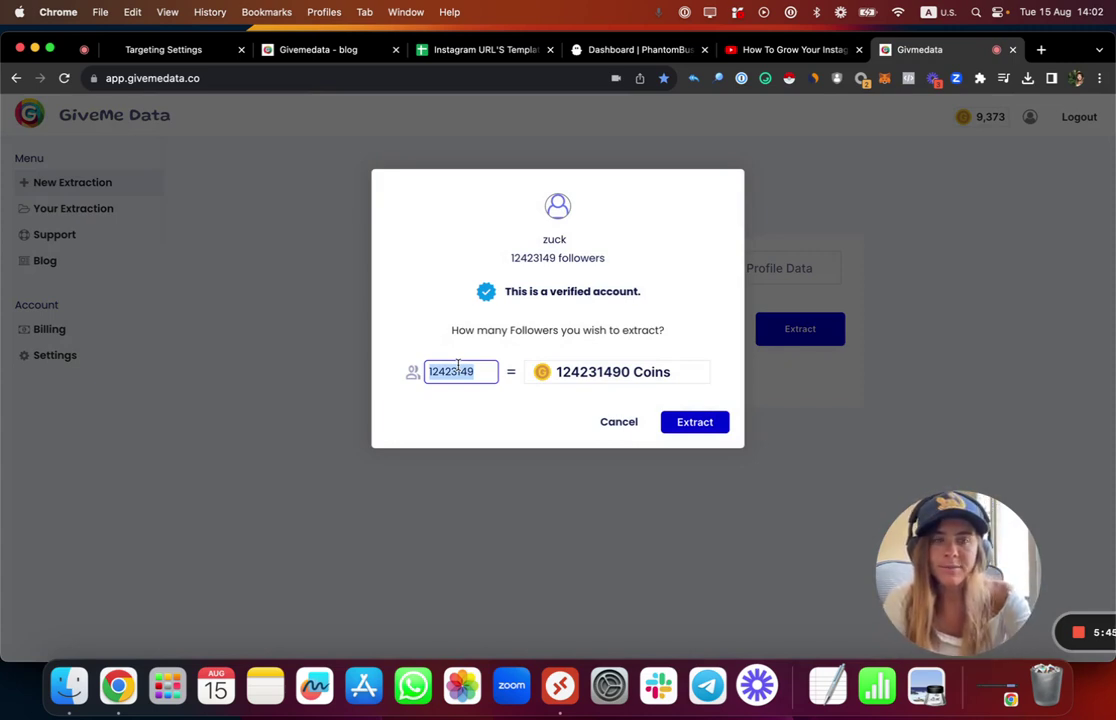
{"action": "type", "text": "200"}
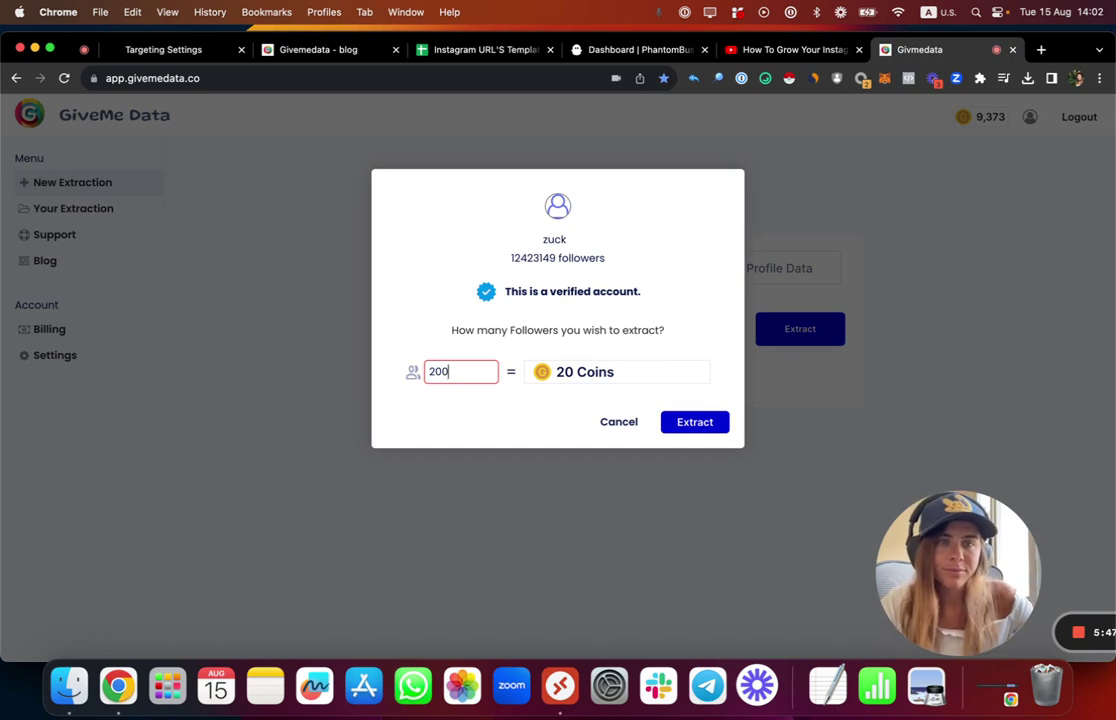
{"action": "double_click", "coordinate": [458, 365]}
{"action": "type", "text": "500"}
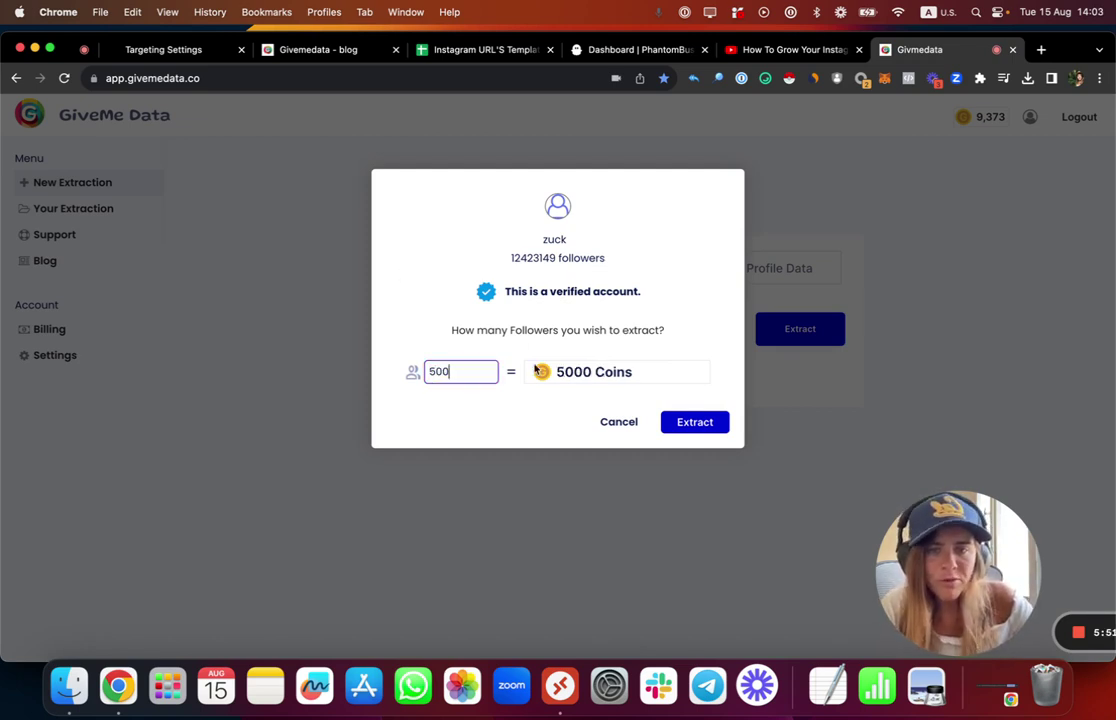
{"action": "left_click", "coordinate": [697, 424]}
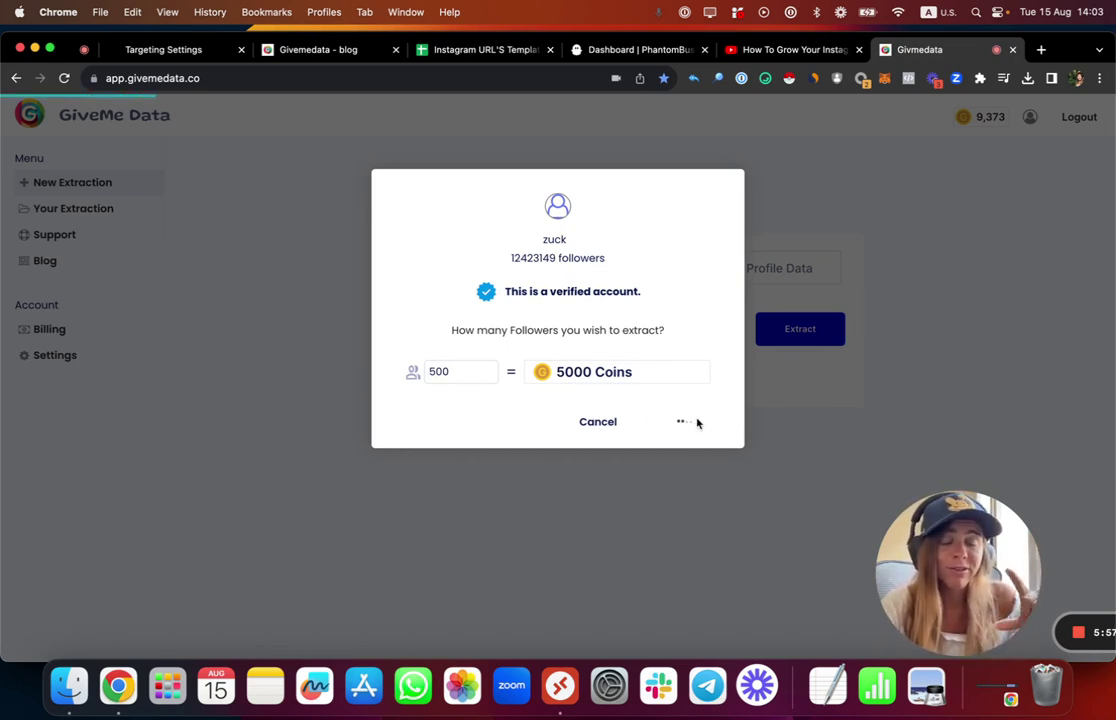
{"action": "left_click", "coordinate": [668, 506]}
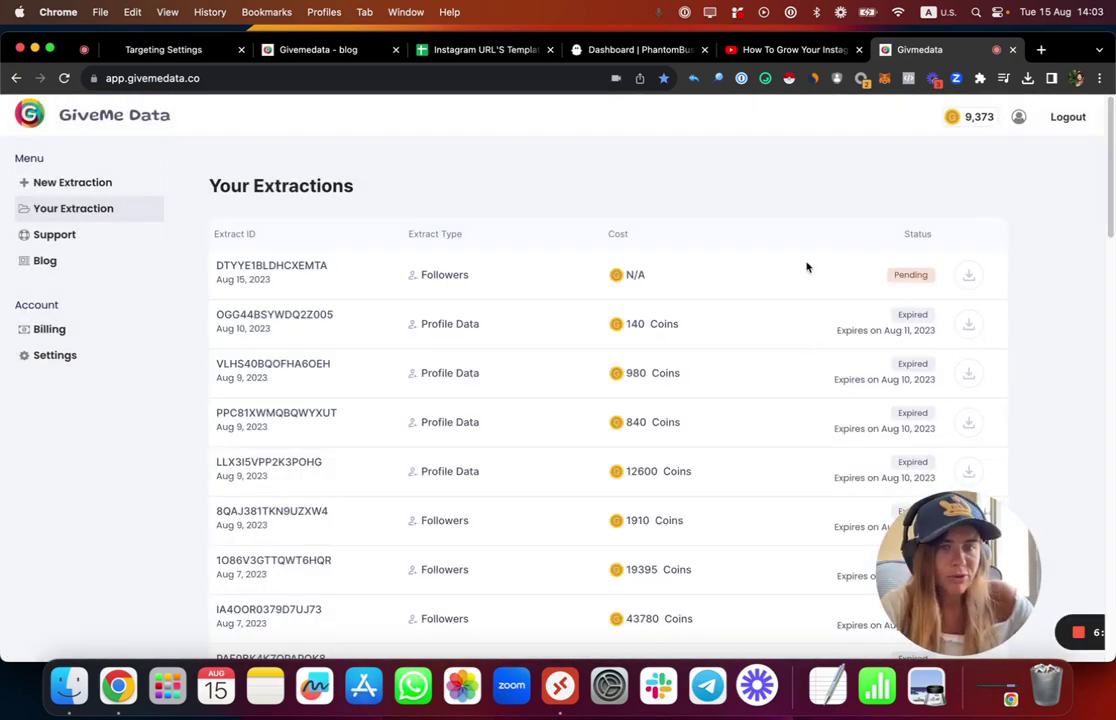
- Open the Gmail inbox in a new tab, check the extraction's status in Give Me Data, and reload the inbox for its notification
{"action": "key", "text": "super+t"}
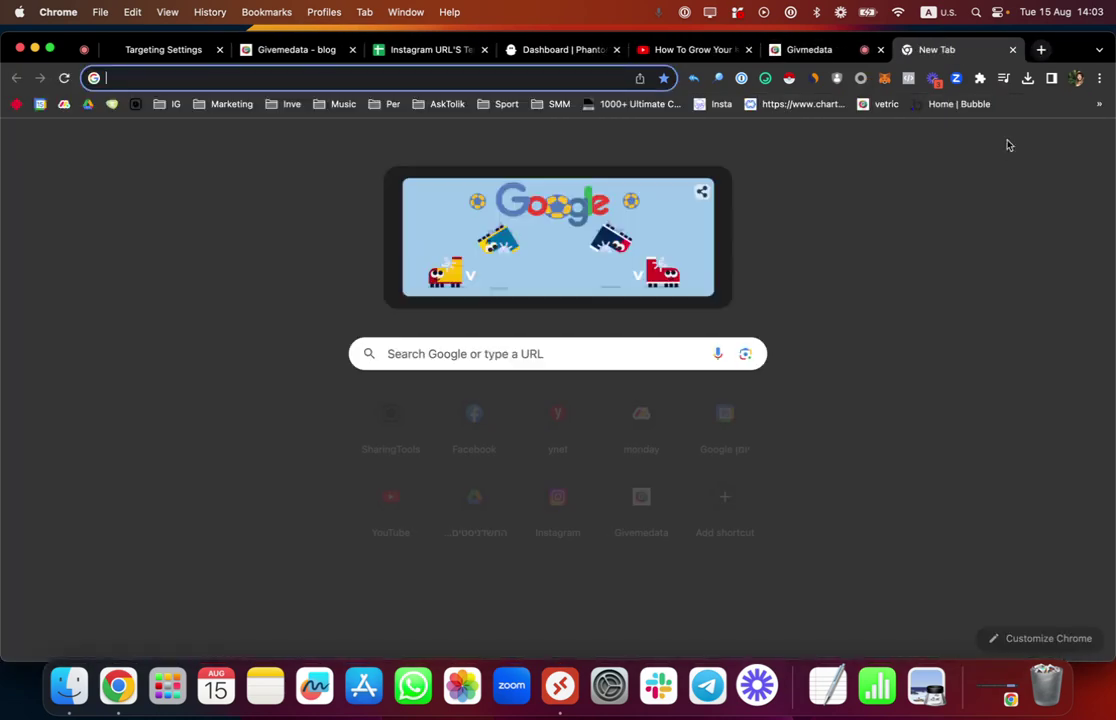
{"action": "left_click", "coordinate": [975, 143]}
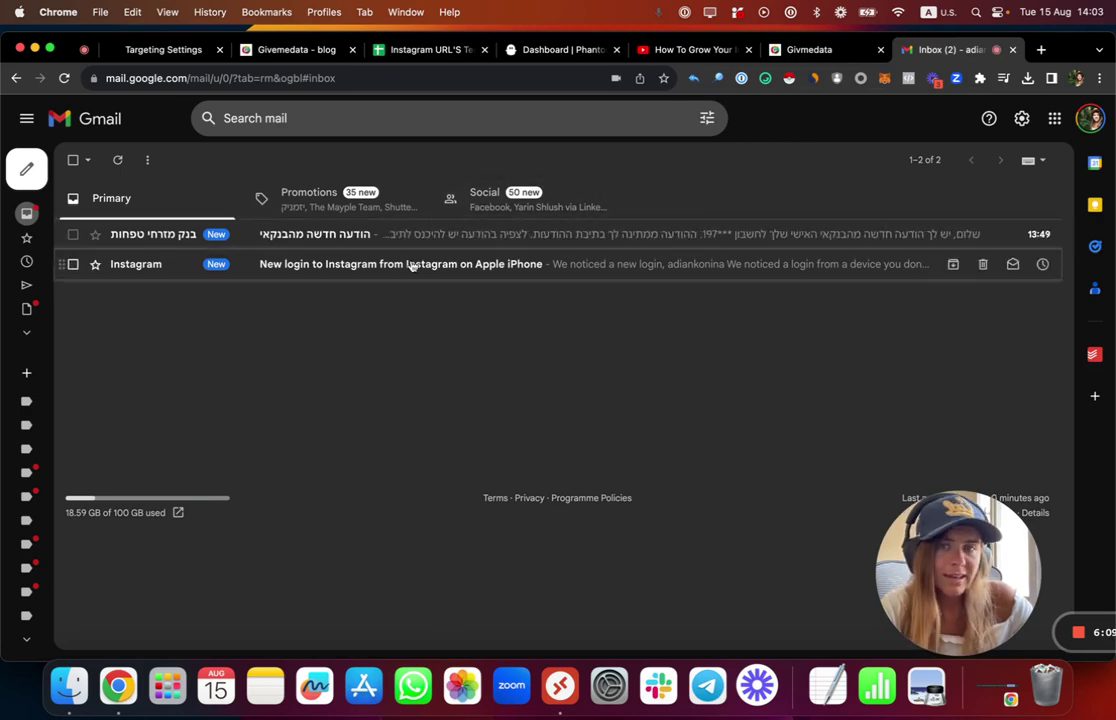
{"action": "left_click", "coordinate": [825, 57]}
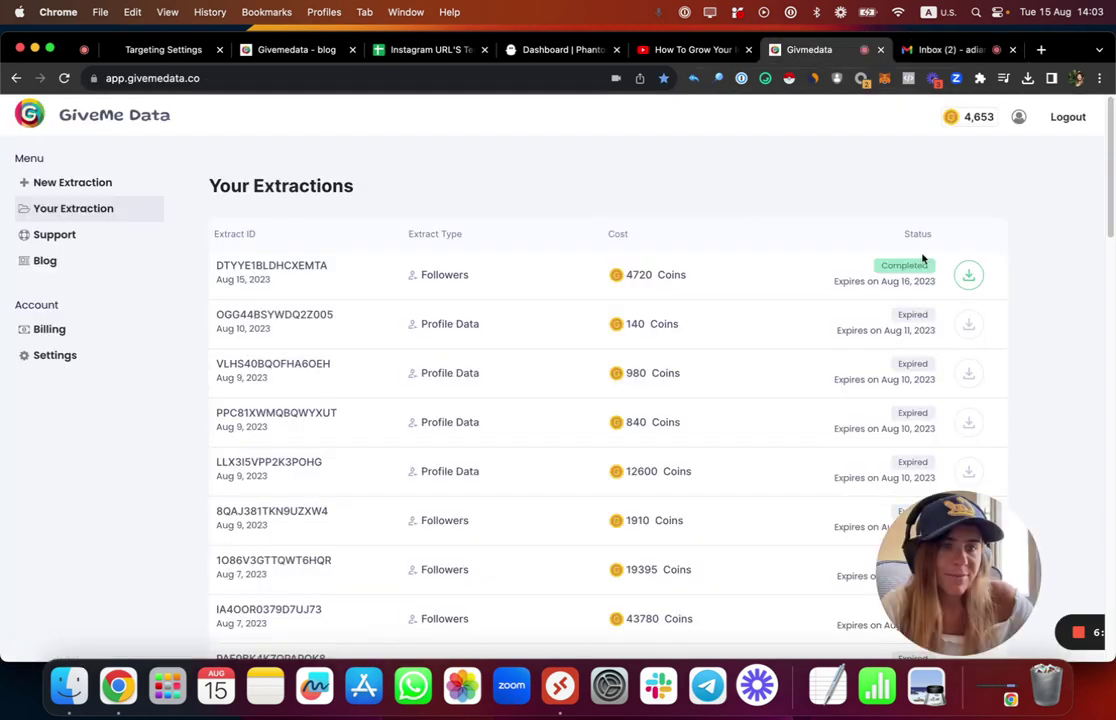
{"action": "key", "text": "ctrl+Tab"}
{"action": "left_click", "coordinate": [536, 78]}
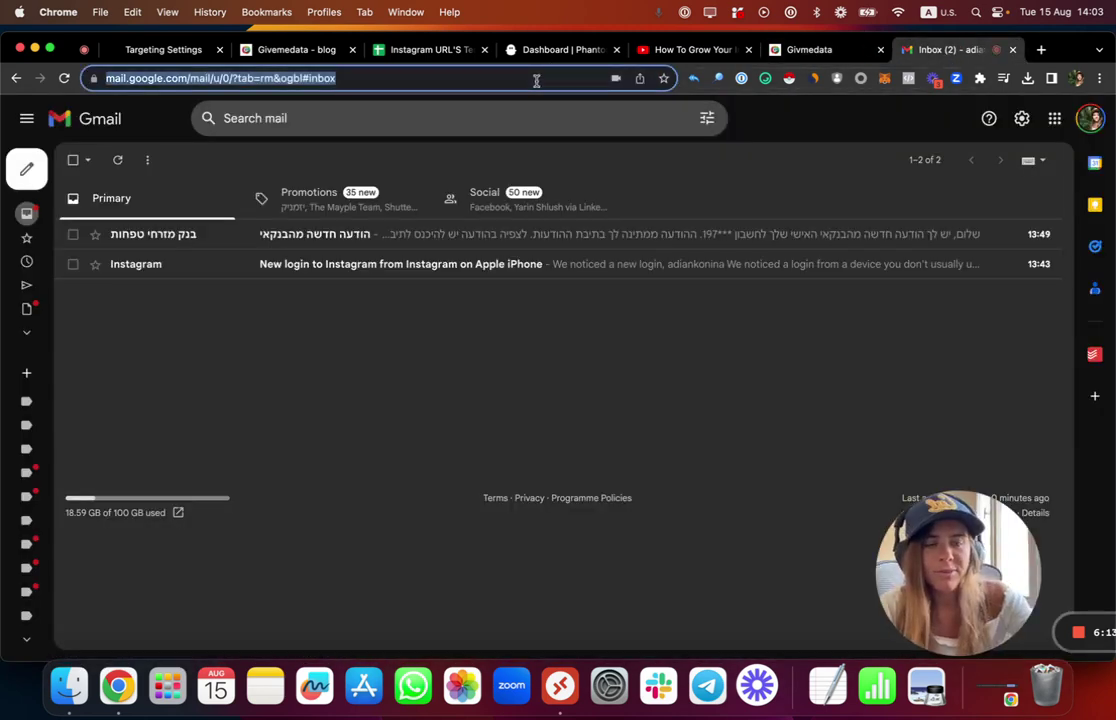
{"action": "key", "text": "Return"}
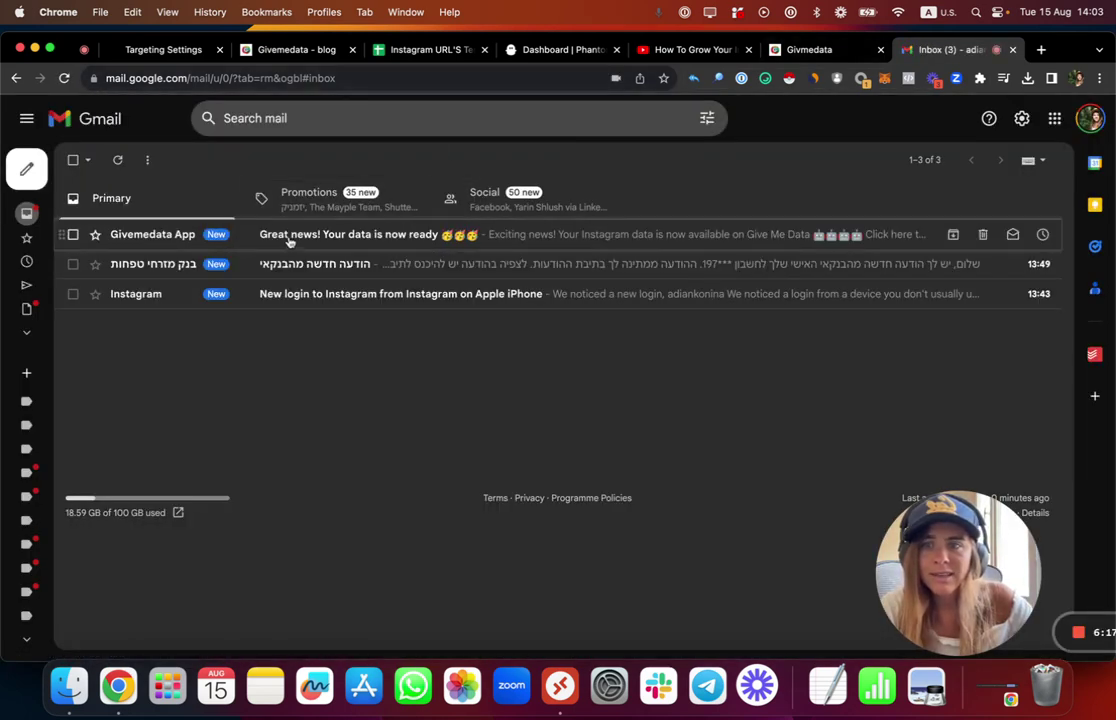
- Read the "Great news! Your data is now ready" email, try its data link, and return to the Give Me Data extractions list
{"action": "left_click", "coordinate": [305, 241]}
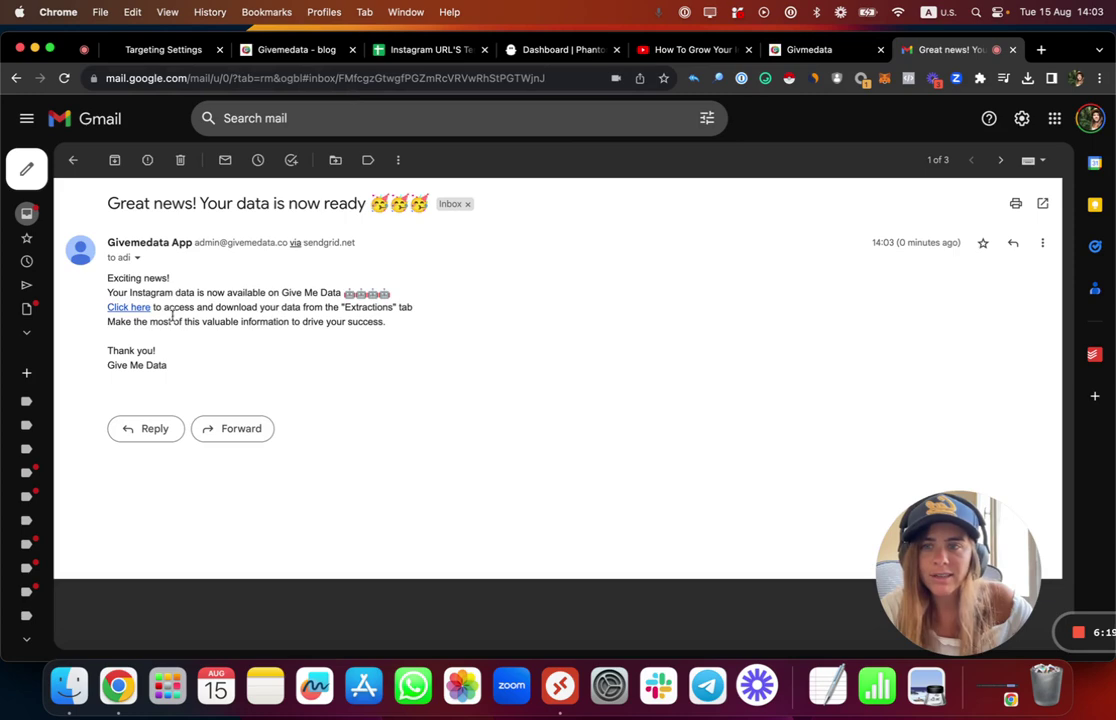
{"action": "left_click", "coordinate": [127, 308]}
{"action": "left_click", "coordinate": [1012, 49]}
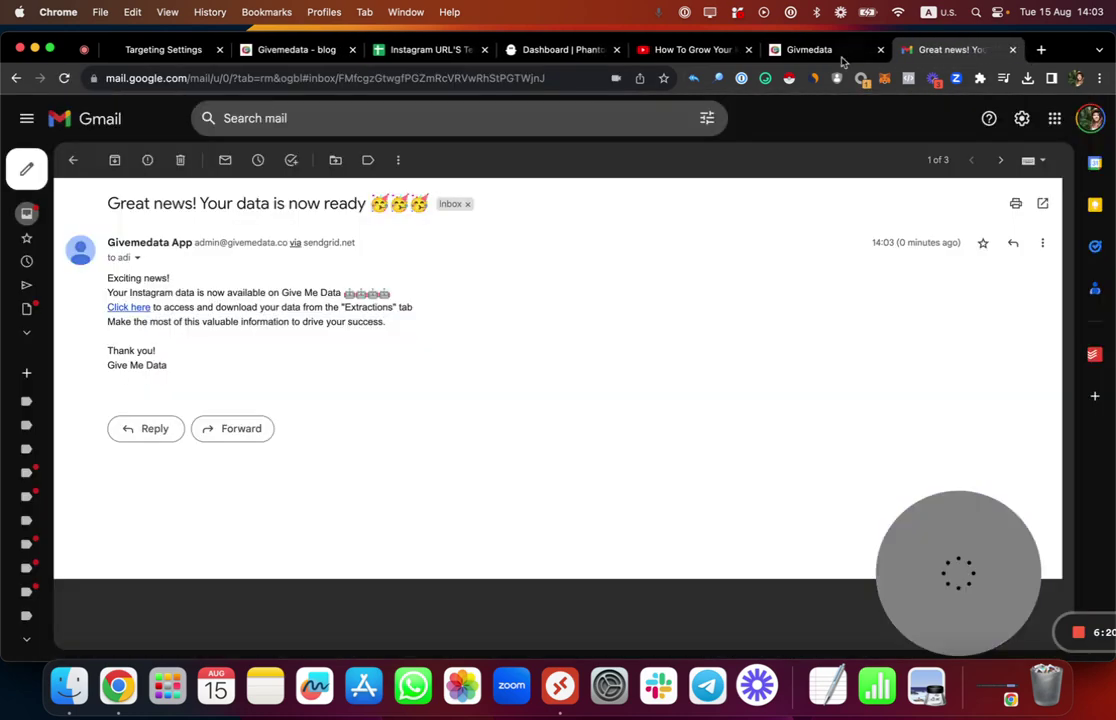
{"action": "left_click", "coordinate": [800, 50]}
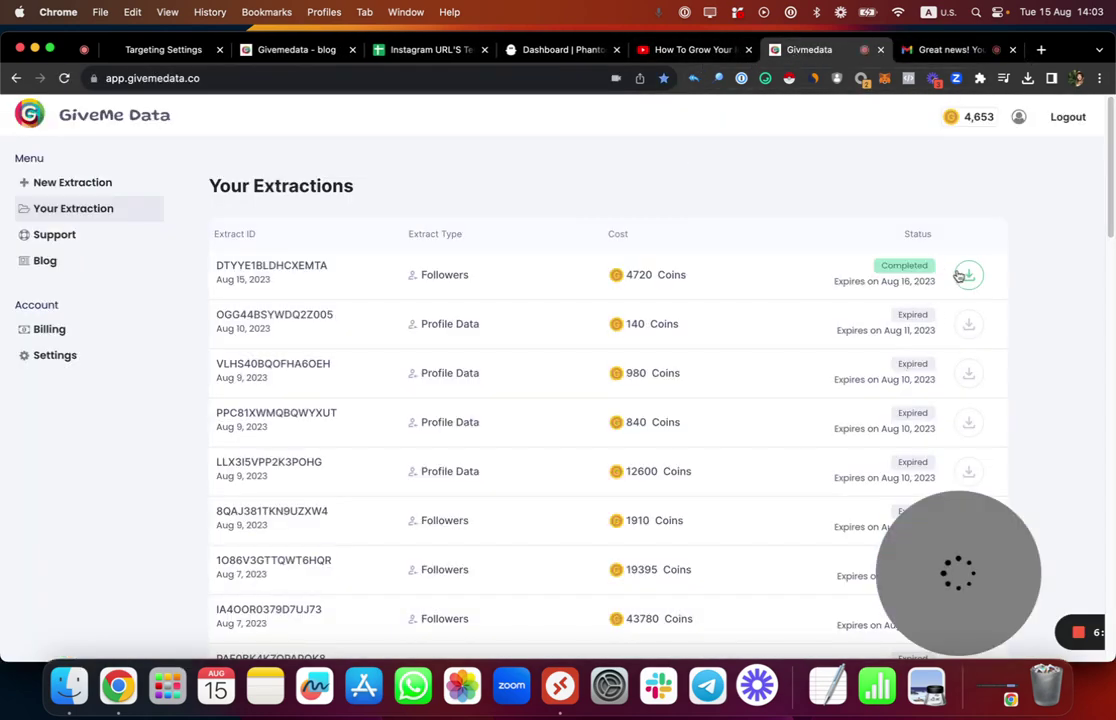
- Download the completed Followers extraction as a CSV file to the Desktop and open it in Numbers
{"action": "left_click", "coordinate": [964, 276]}
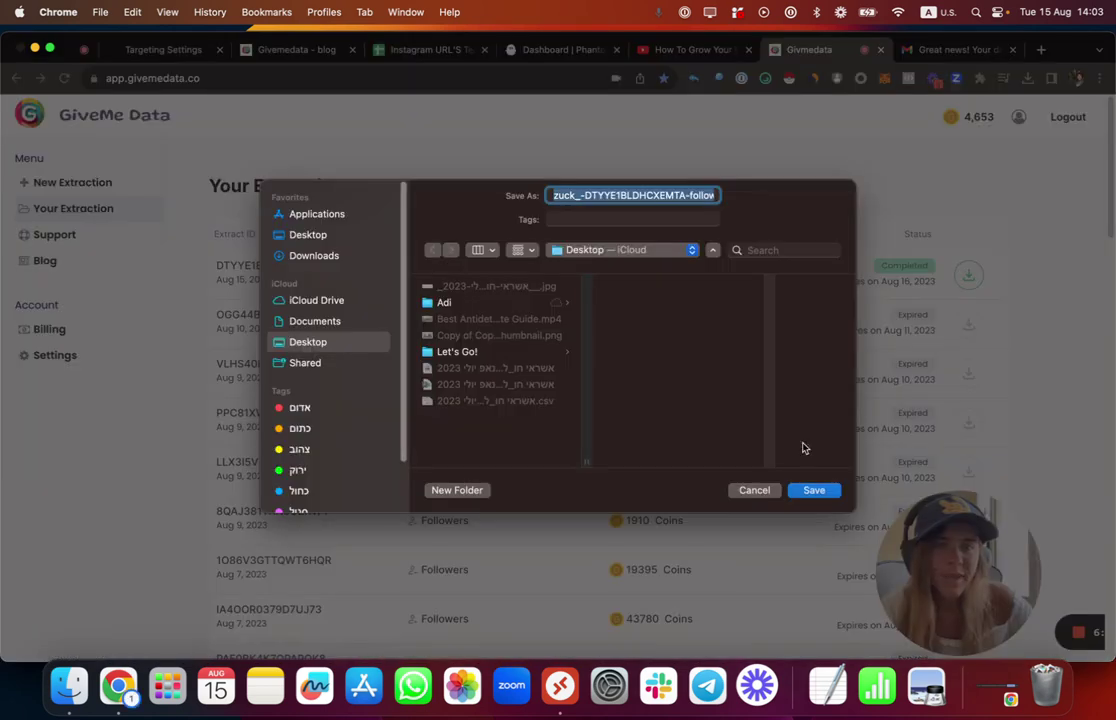
{"action": "left_click", "coordinate": [814, 490]}
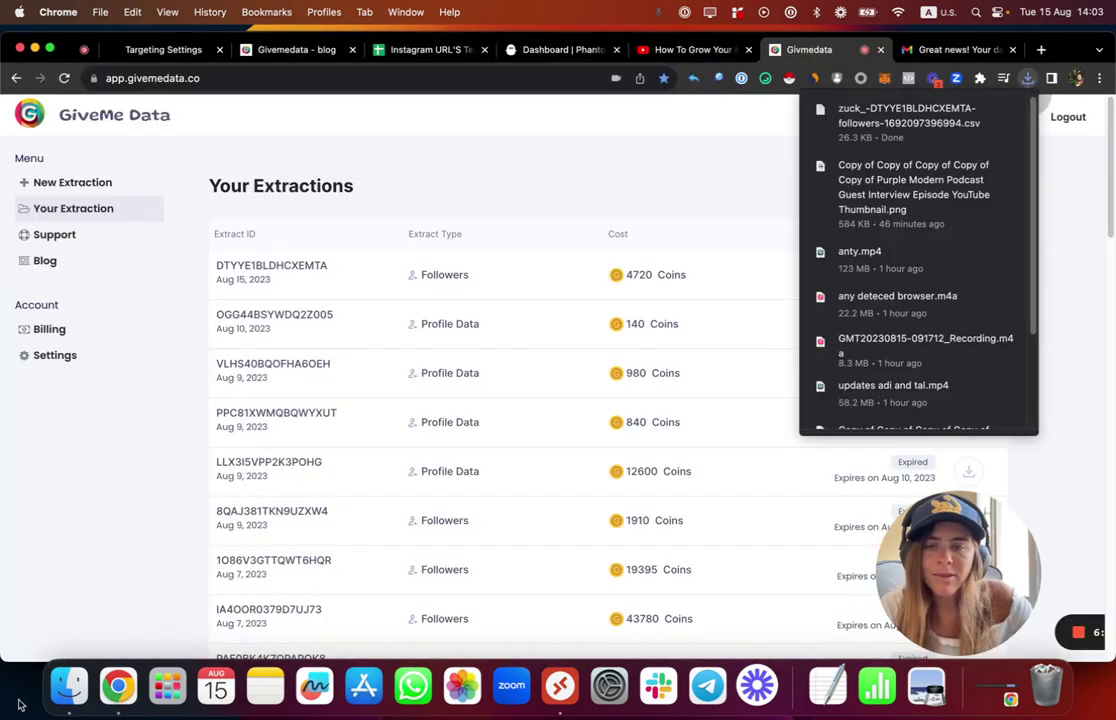
{"action": "left_click", "coordinate": [893, 119]}
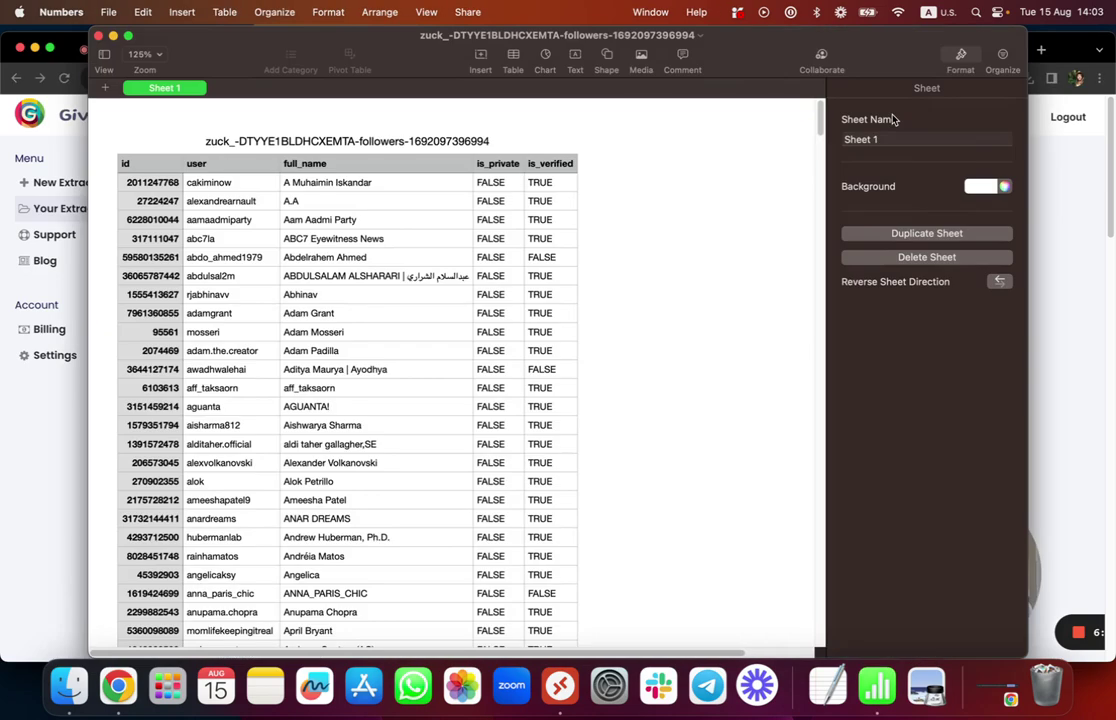
- Examine the extracted followers table, selecting the user column and the id column in turn
{"action": "scroll", "coordinate": [263, 291], "scroll_direction": "down", "scroll_amount": 5}
{"action": "scroll", "coordinate": [262, 291], "scroll_direction": "up", "scroll_amount": 5}
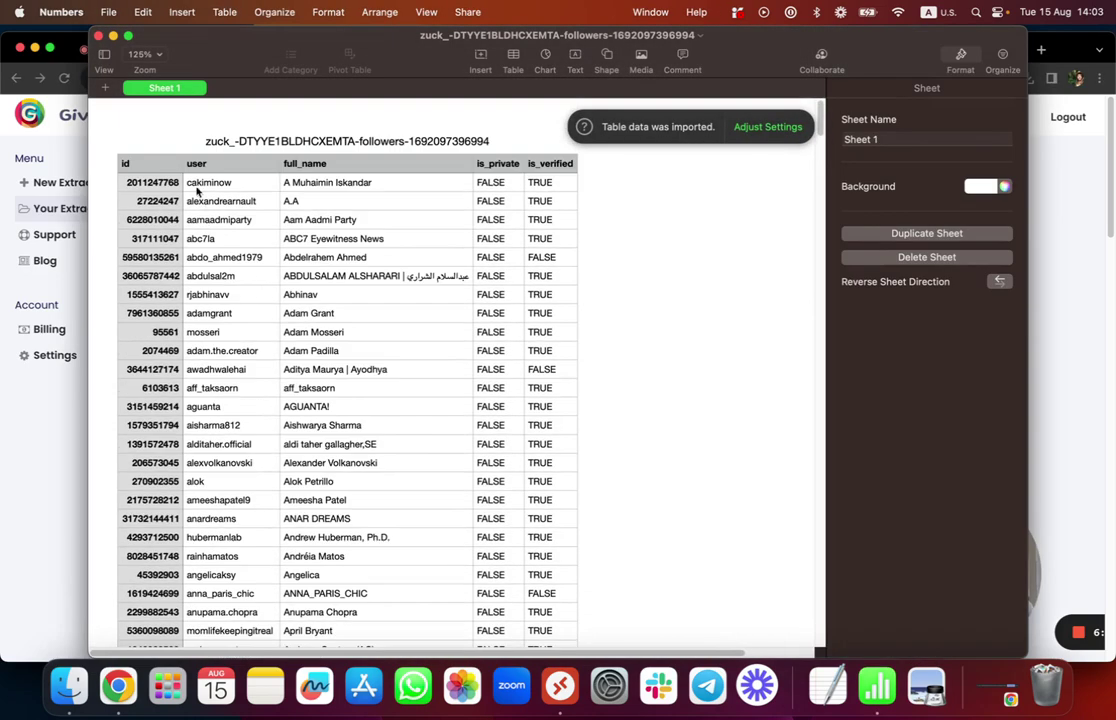
{"action": "left_click_drag", "start_coordinate": [189, 180], "coordinate": [217, 497]}
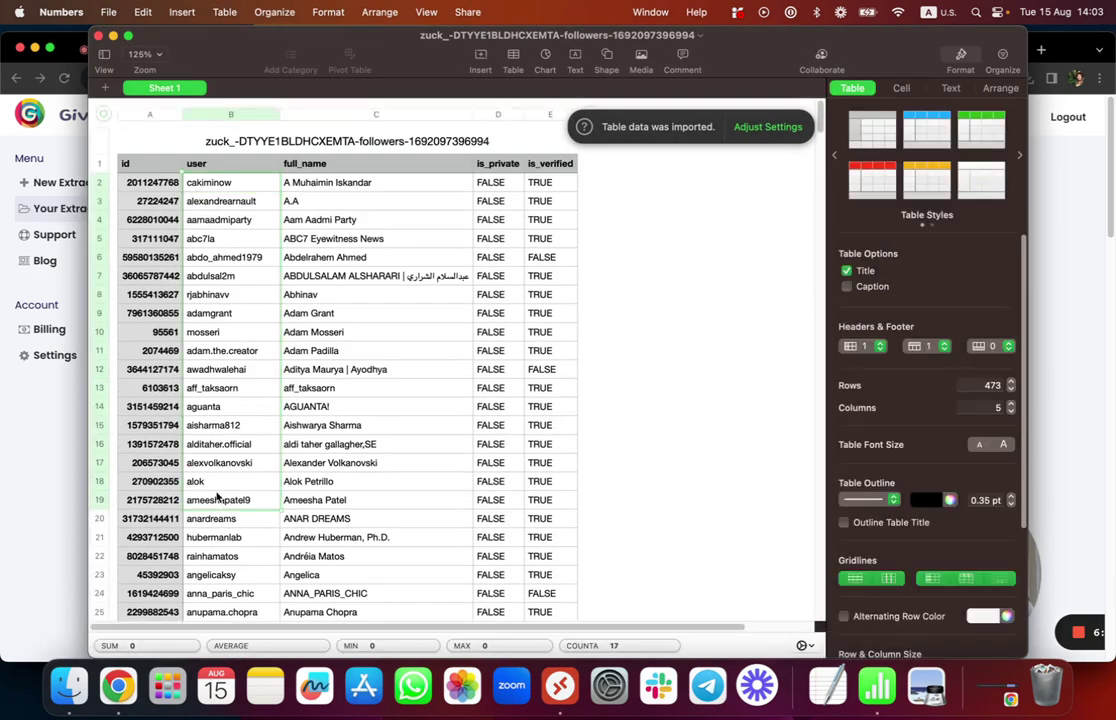
{"action": "left_click", "coordinate": [150, 114]}
{"action": "left_click", "coordinate": [254, 118]}
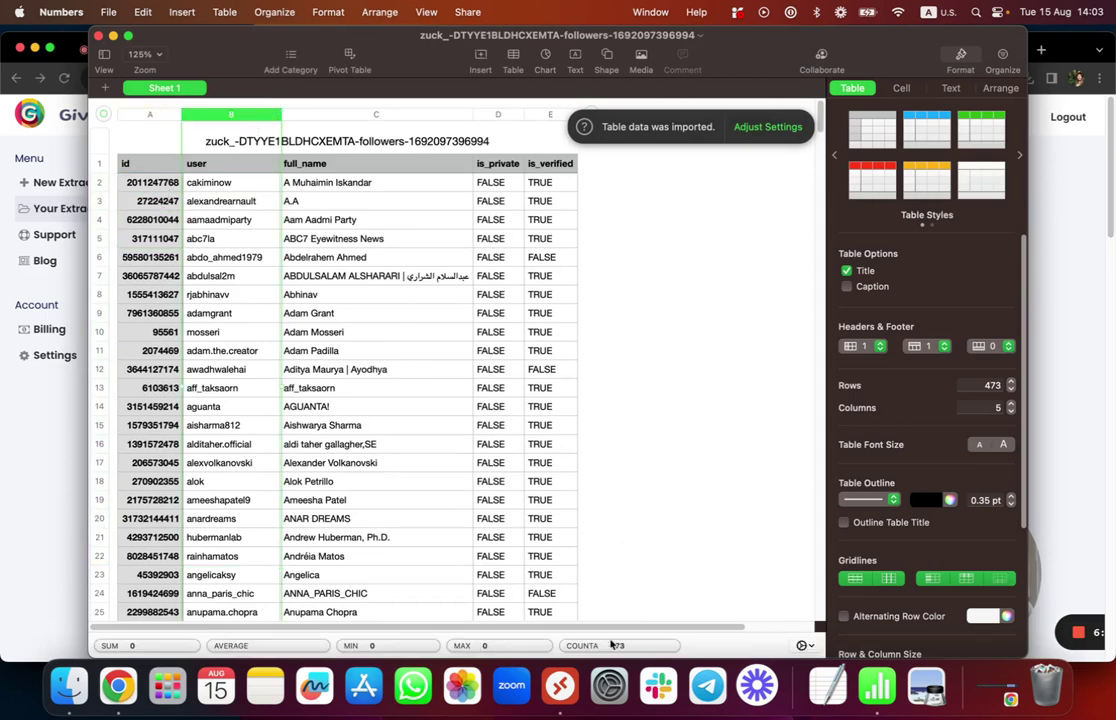
{"action": "left_click", "coordinate": [157, 114]}
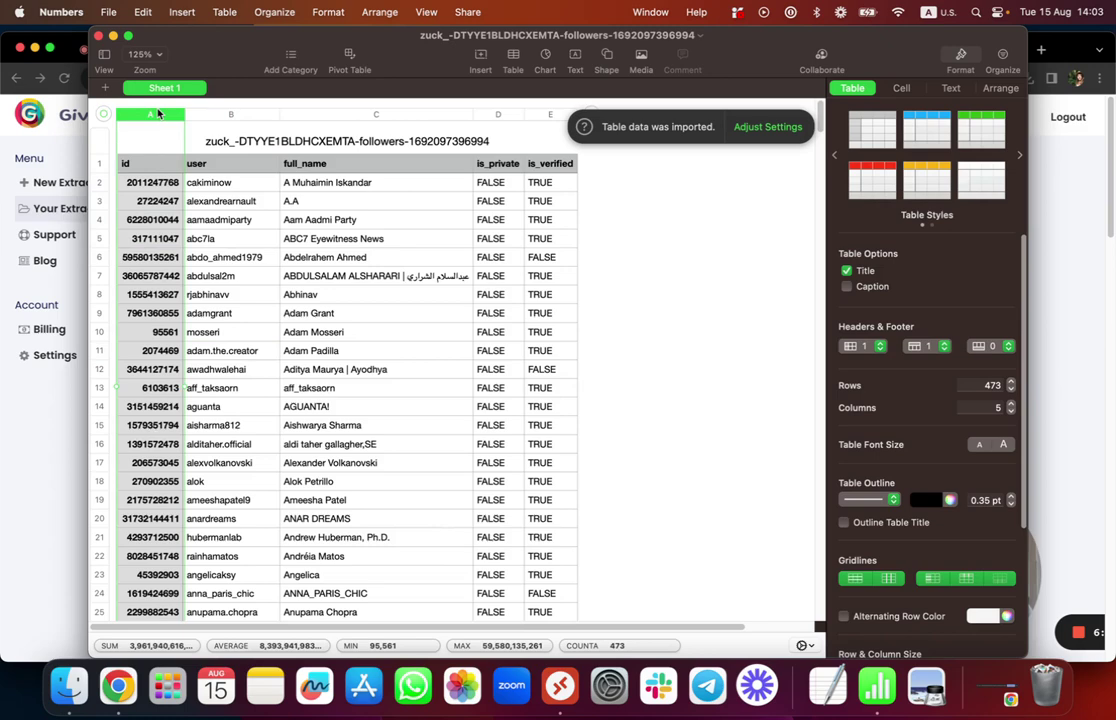
- Return to the Sharing Tools Targeting Settings in Chrome, select User ID's as the targeting type, and open its ID insertion form
{"action": "left_click", "coordinate": [8, 308]}
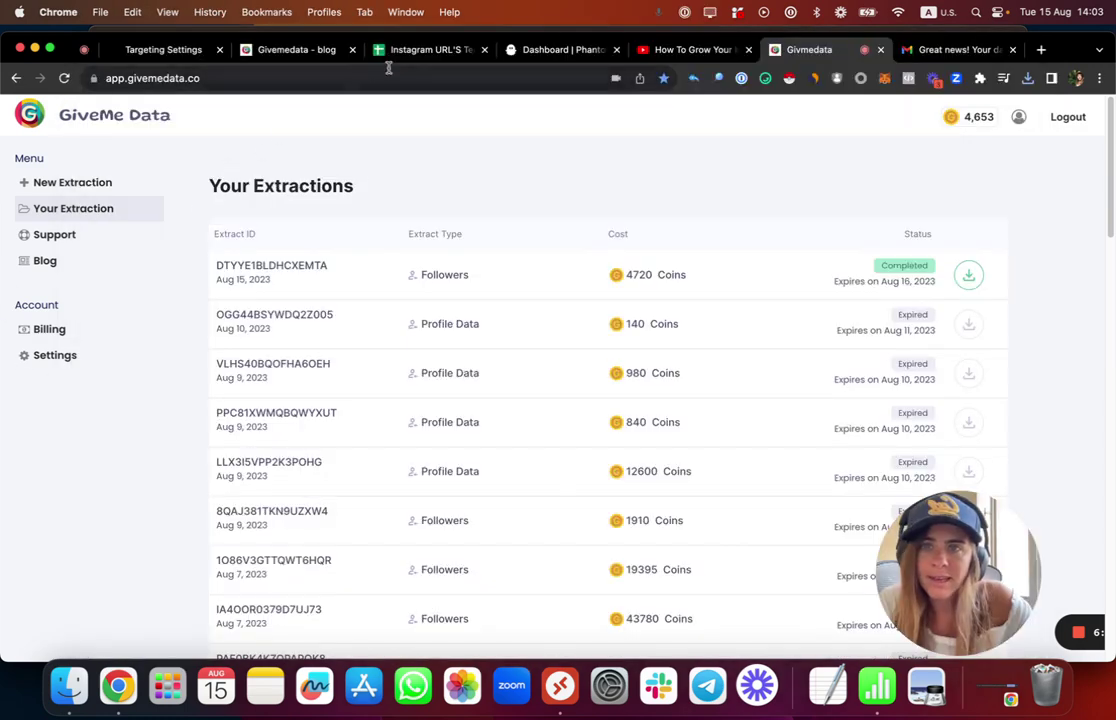
{"action": "left_click", "coordinate": [165, 49]}
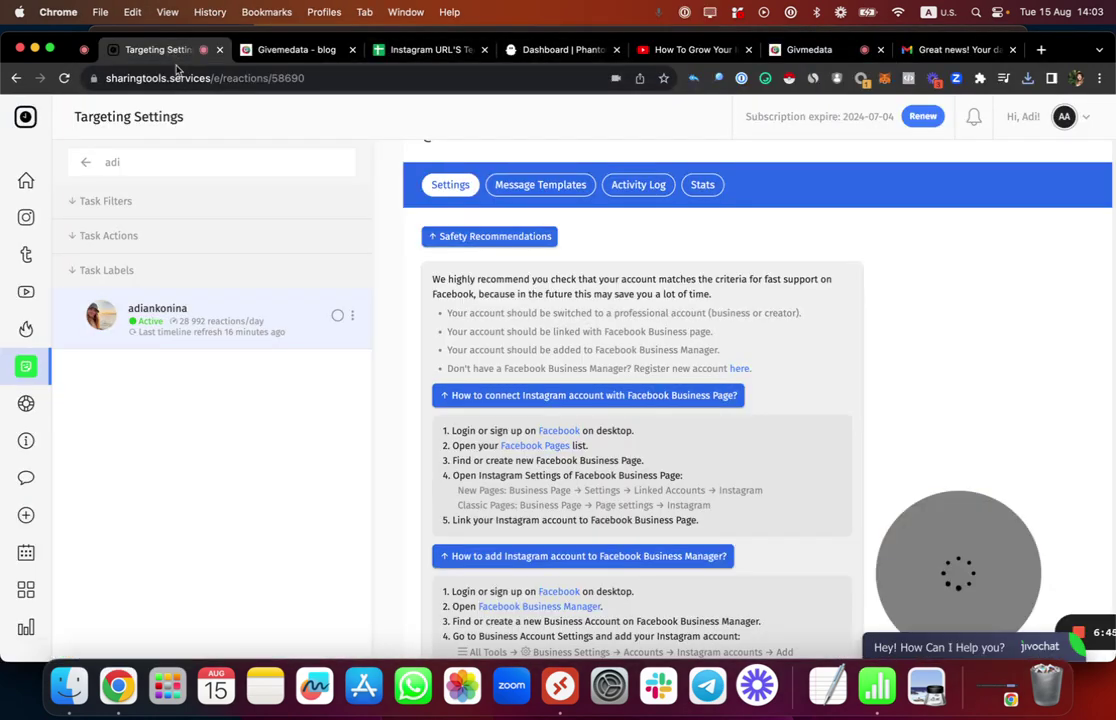
{"action": "scroll", "coordinate": [560, 443], "scroll_direction": "down", "scroll_amount": 5}
{"action": "scroll", "coordinate": [560, 443], "scroll_direction": "down", "scroll_amount": 4}
{"action": "scroll", "coordinate": [558, 413], "scroll_direction": "up", "scroll_amount": 1}
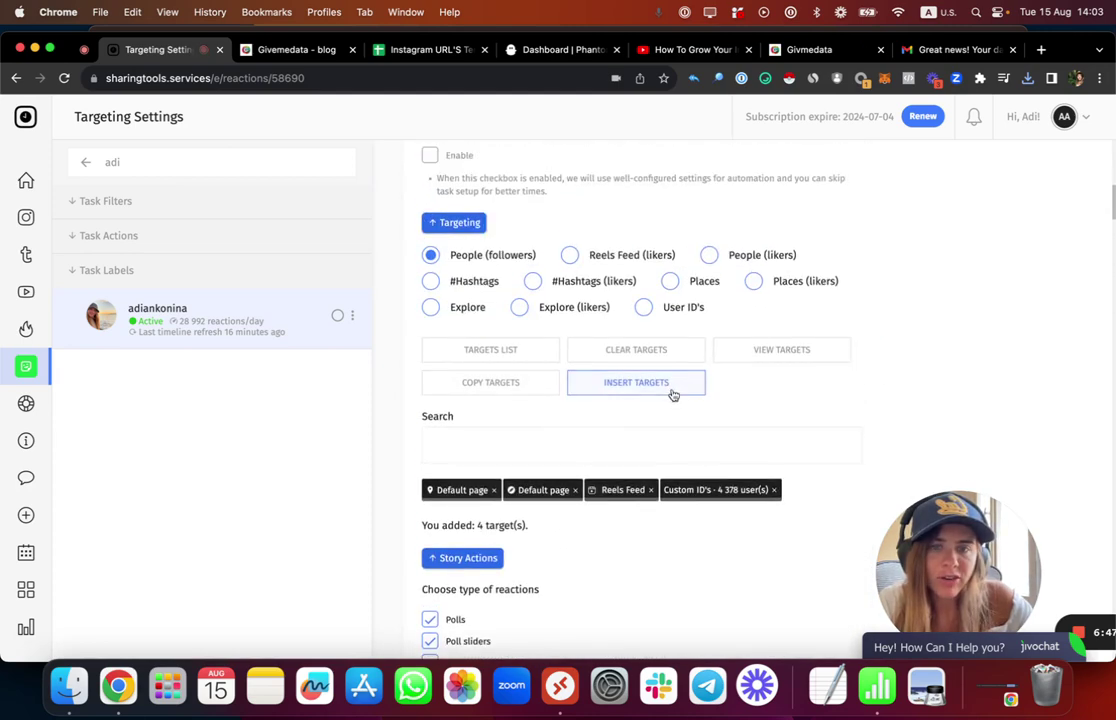
{"action": "left_click", "coordinate": [643, 307]}
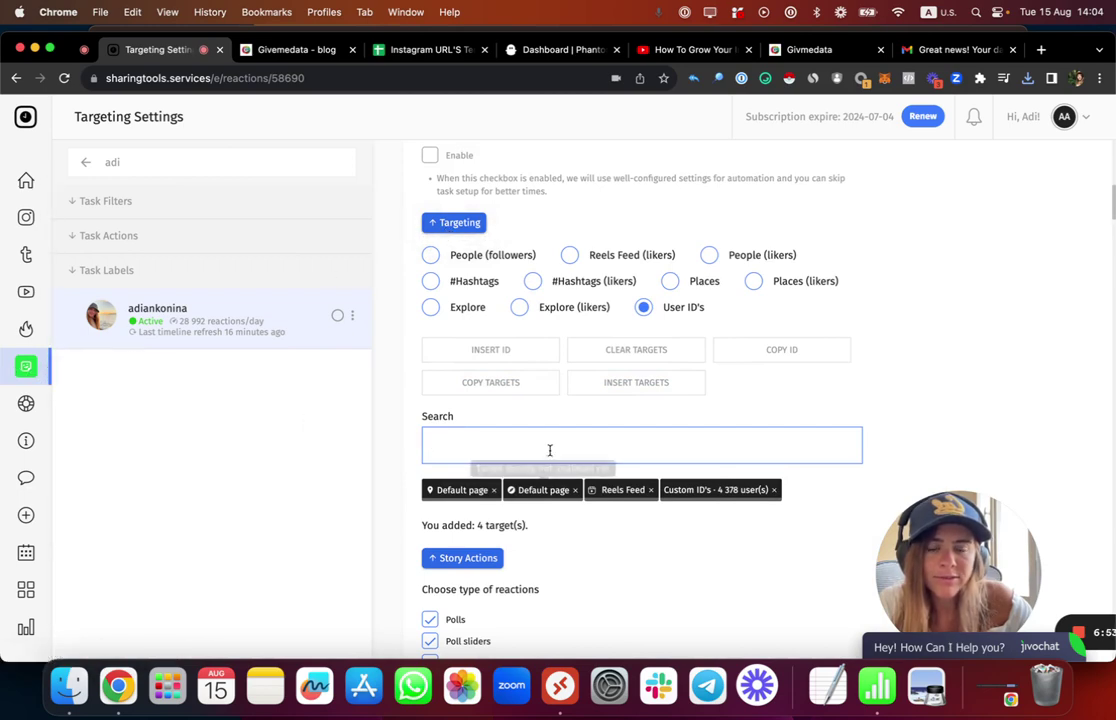
{"action": "left_click", "coordinate": [519, 358]}
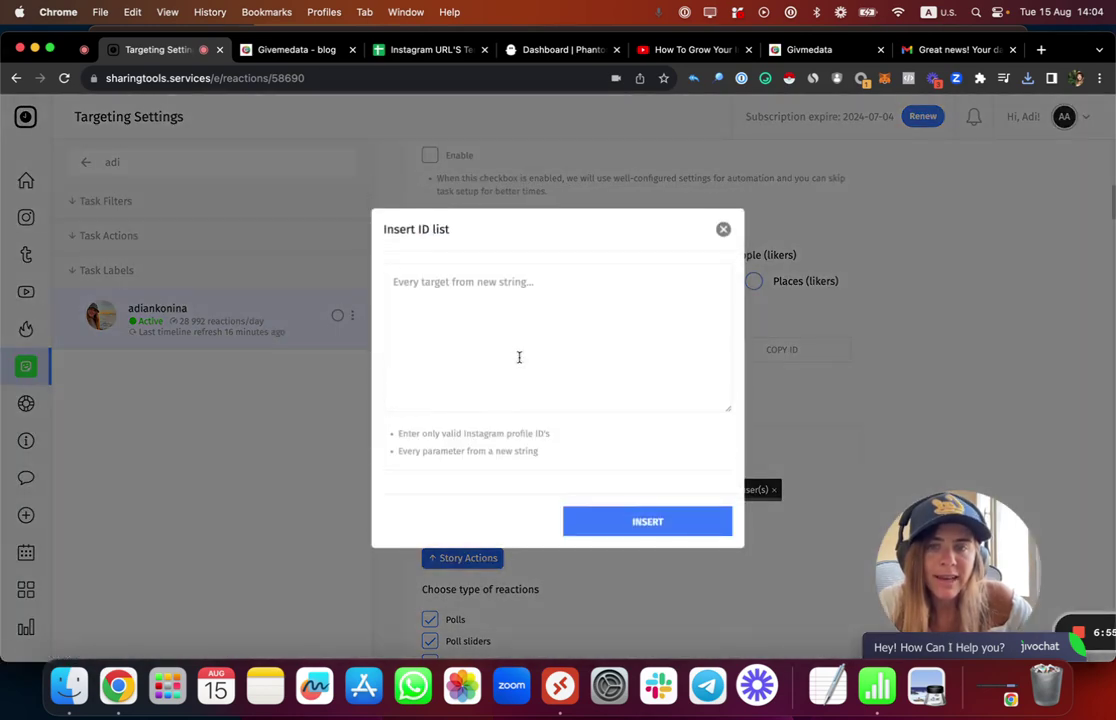
- Paste the copied follower ID column into the ID list, remove its header line, and insert the IDs as targets
{"action": "left_click", "coordinate": [518, 354]}
{"action": "key", "text": "super+v"}
{"action": "scroll", "coordinate": [635, 369], "scroll_direction": "up", "scroll_amount": 5}
{"action": "scroll", "coordinate": [618, 326], "scroll_direction": "up", "scroll_amount": 15}
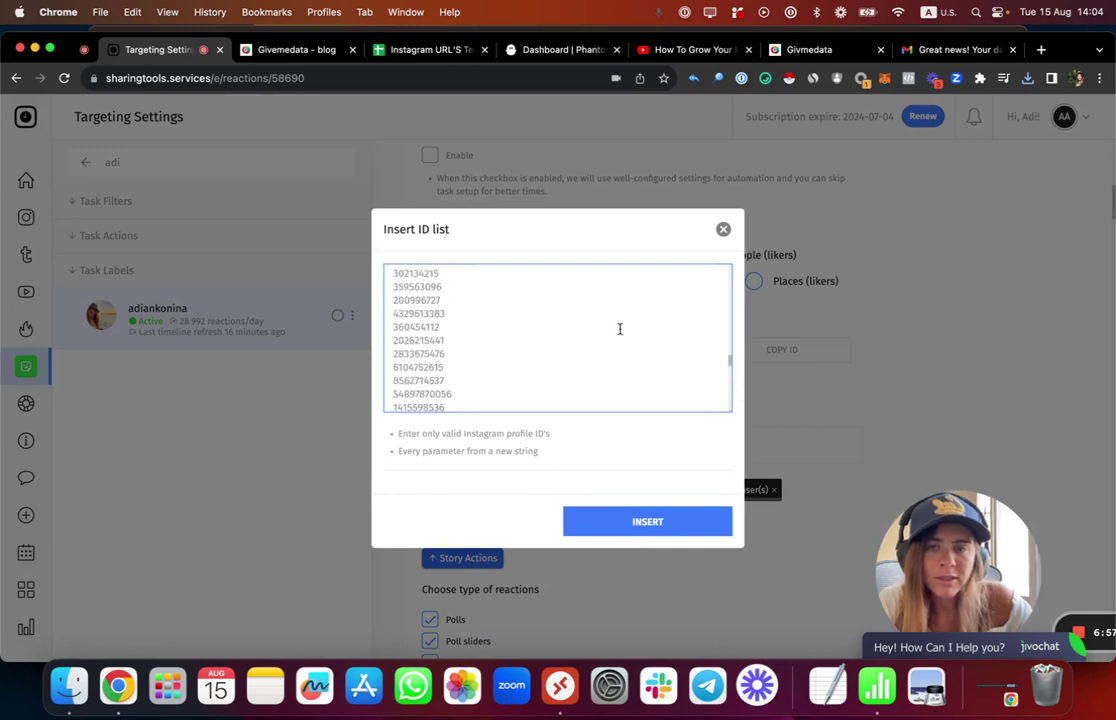
{"action": "double_click", "coordinate": [399, 282]}
{"action": "key", "text": "BackSpace"}
{"action": "left_click", "coordinate": [388, 292]}
{"action": "key", "text": "BackSpace"}
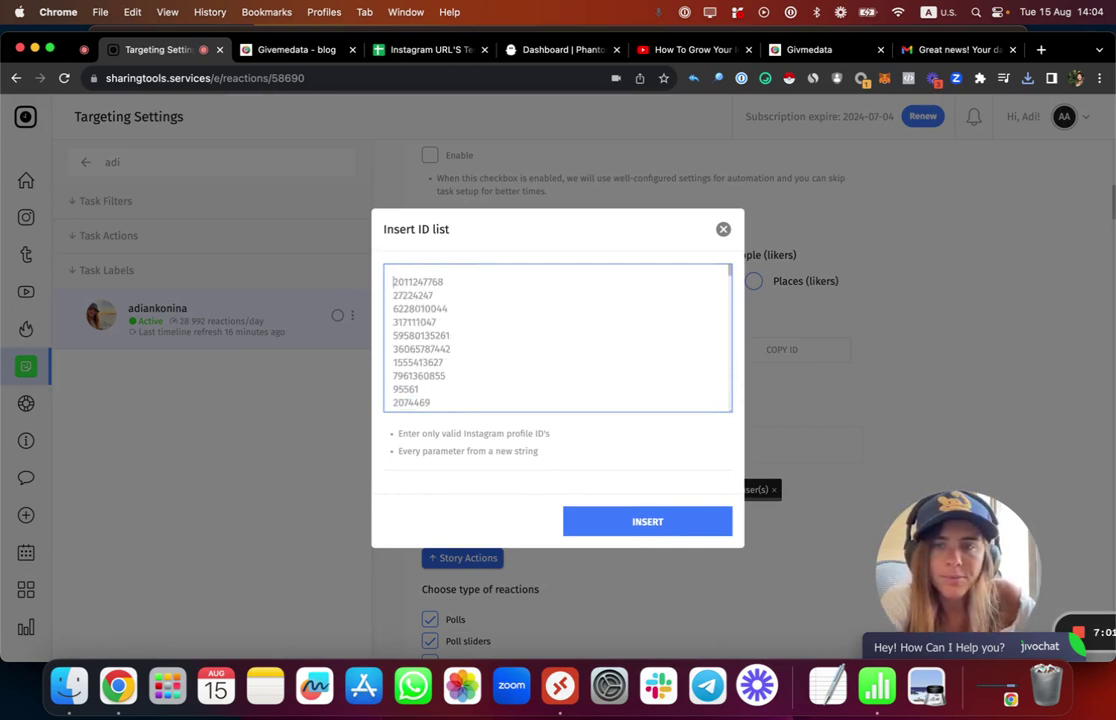
{"action": "left_click", "coordinate": [628, 516]}
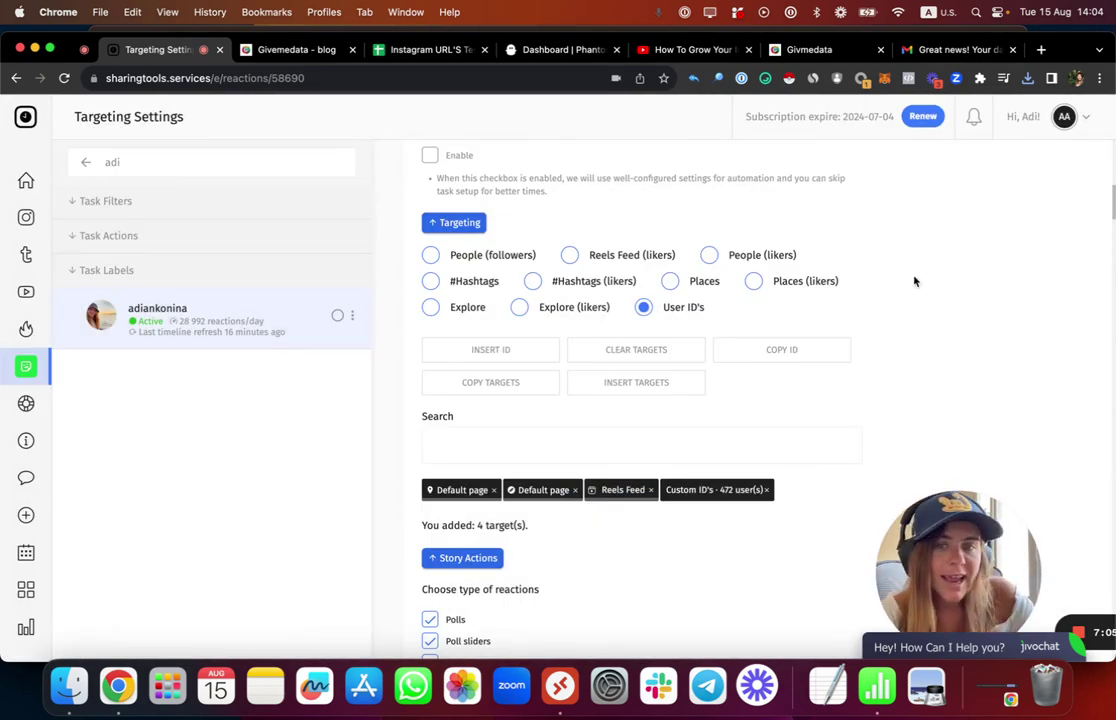
- Save the account's updated targeting settings
{"action": "scroll", "coordinate": [628, 416], "scroll_direction": "down", "scroll_amount": 15}
{"action": "scroll", "coordinate": [628, 416], "scroll_direction": "down", "scroll_amount": 10}
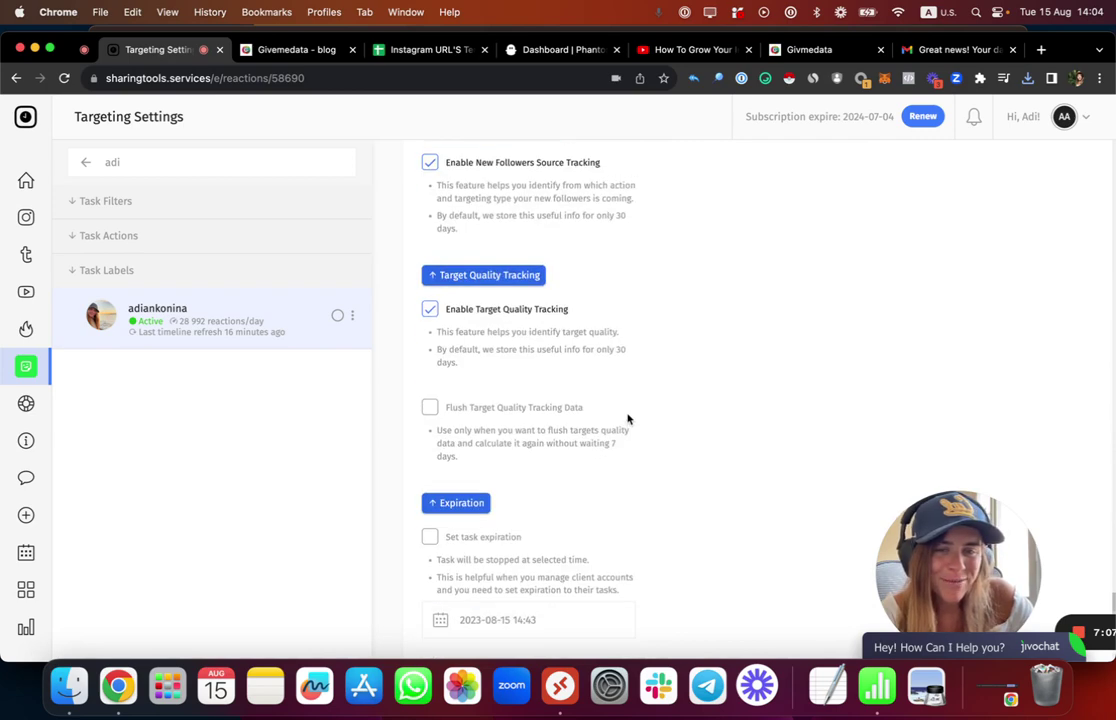
{"action": "left_click", "coordinate": [727, 370]}
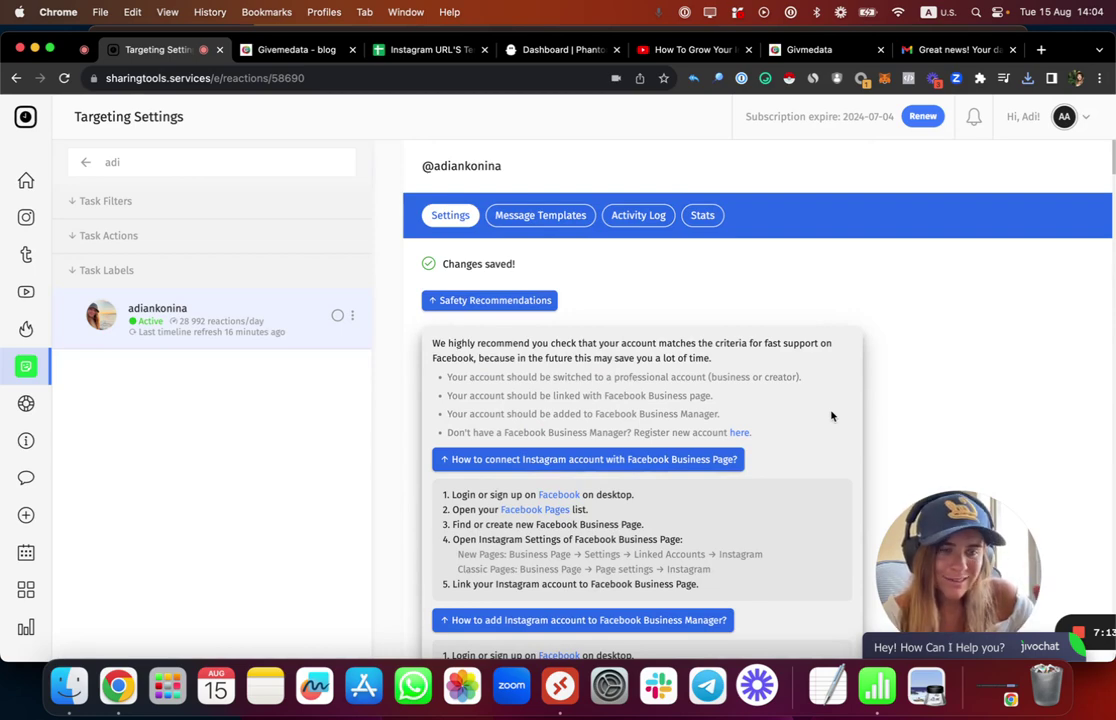
- Switch to the YouTube tutorial "How To Grow Your Instagram Followers in 2023?" and browse the videos on its creator's channel
{"action": "left_click", "coordinate": [680, 49]}
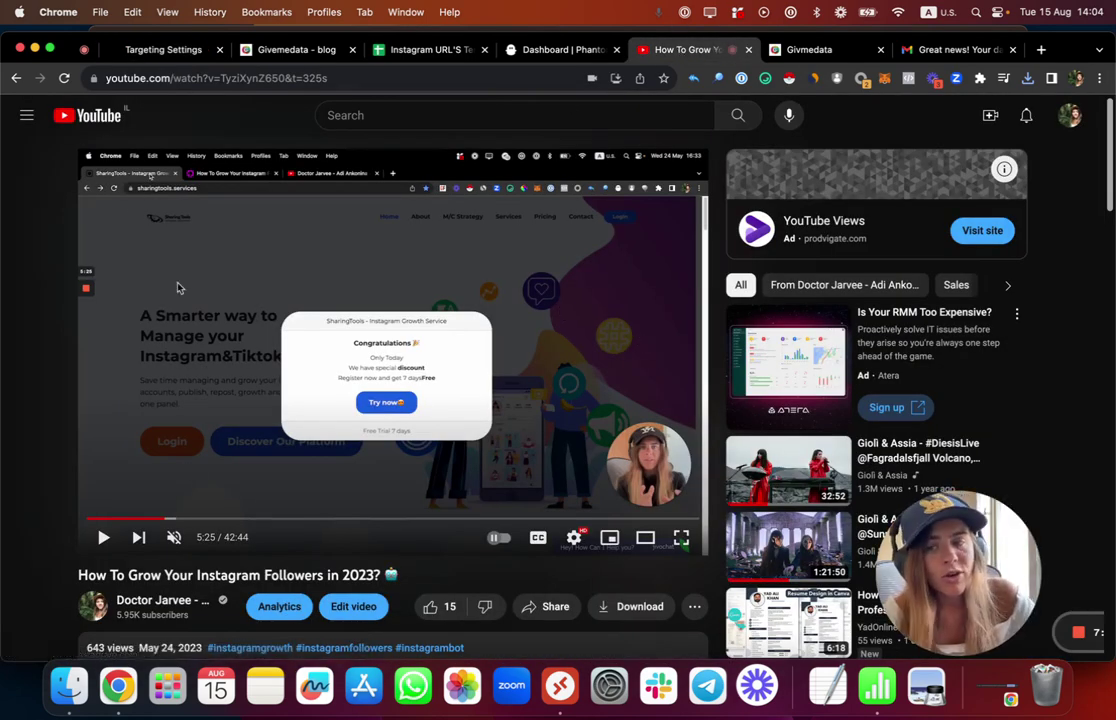
{"action": "scroll", "coordinate": [152, 533], "scroll_direction": "down", "scroll_amount": 3}
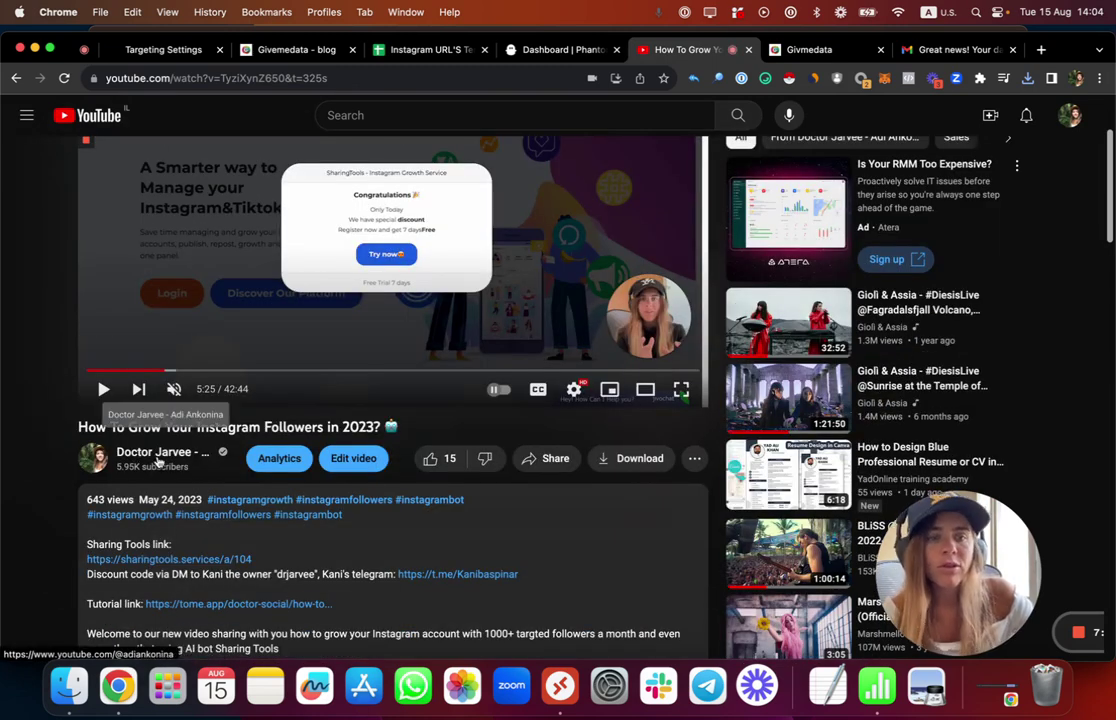
{"action": "left_click", "coordinate": [157, 455]}
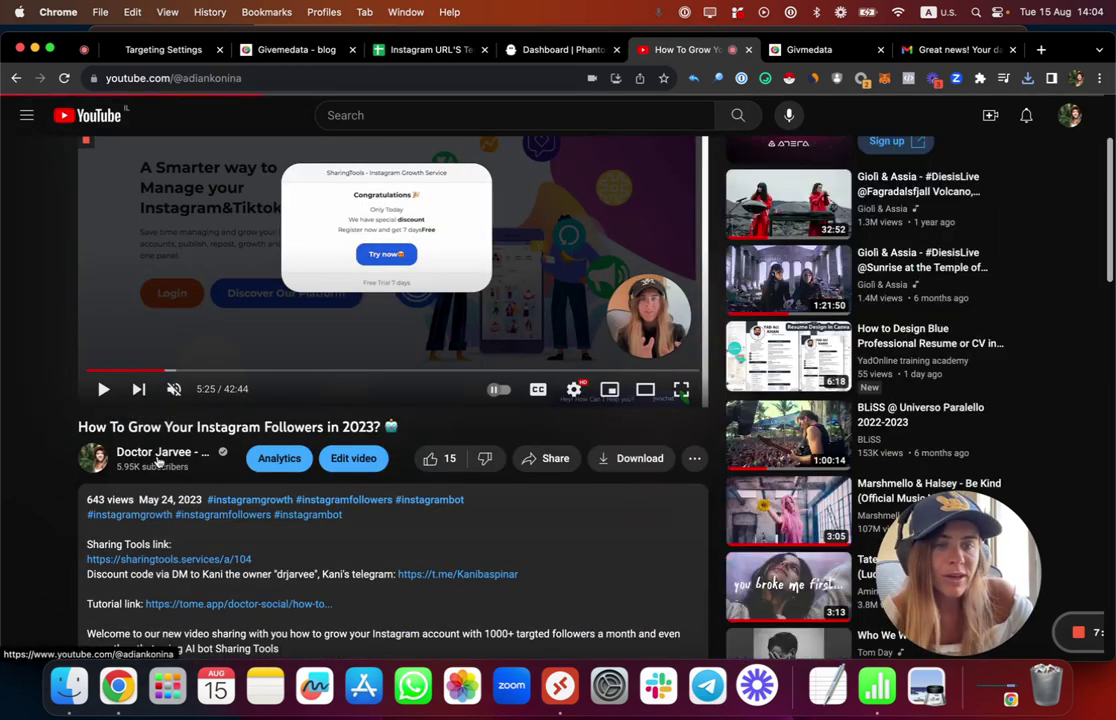
{"action": "left_click", "coordinate": [345, 425]}
{"action": "scroll", "coordinate": [486, 466], "scroll_direction": "down", "scroll_amount": 5}
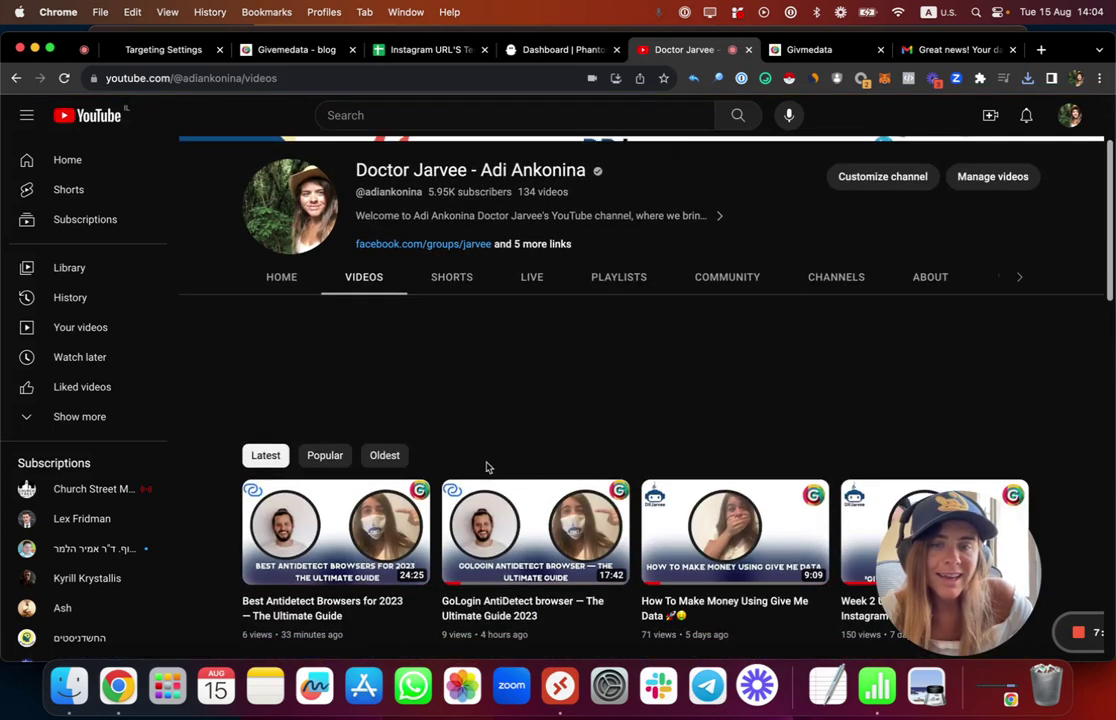
{"action": "scroll", "coordinate": [645, 503], "scroll_direction": "up", "scroll_amount": 1}
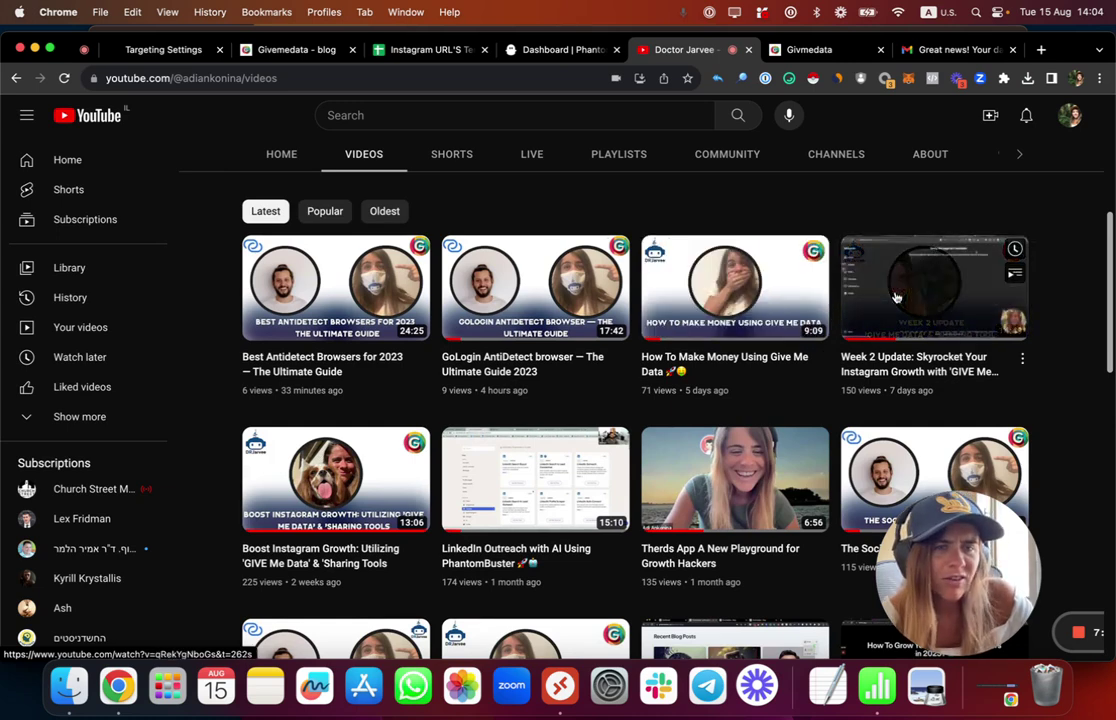
{"action": "scroll", "coordinate": [408, 462], "scroll_direction": "up", "scroll_amount": 3}
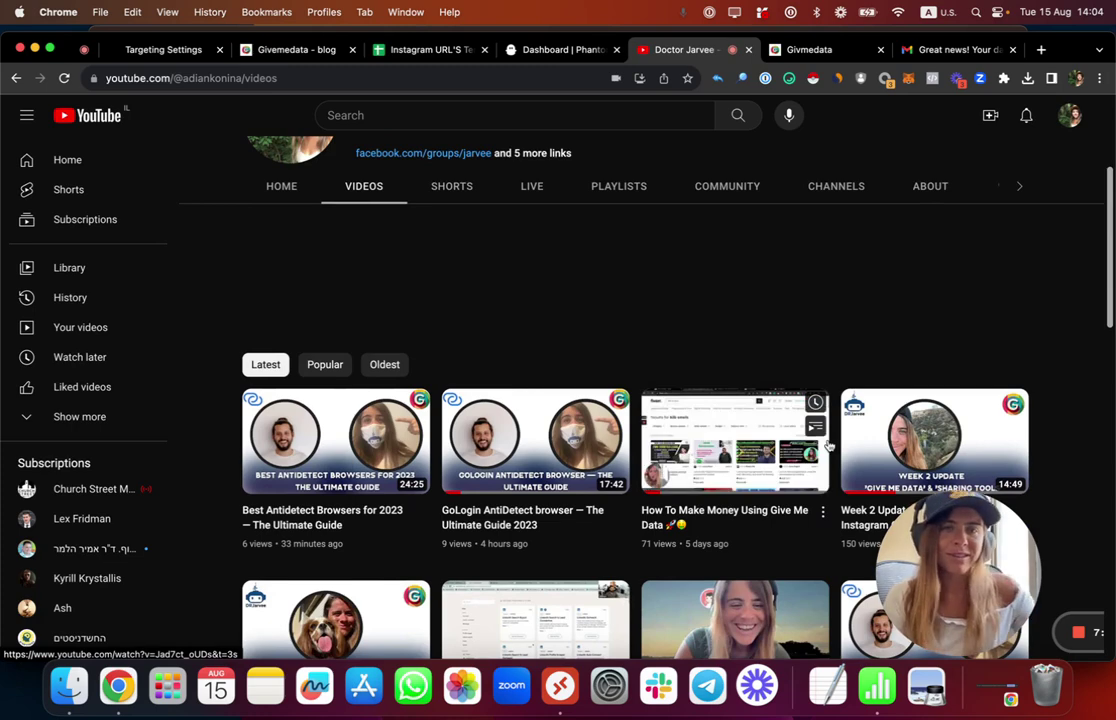
- Return to the Sharing Tools Targeting Settings and collapse the Safety Recommendations section
{"action": "left_click", "coordinate": [157, 52]}
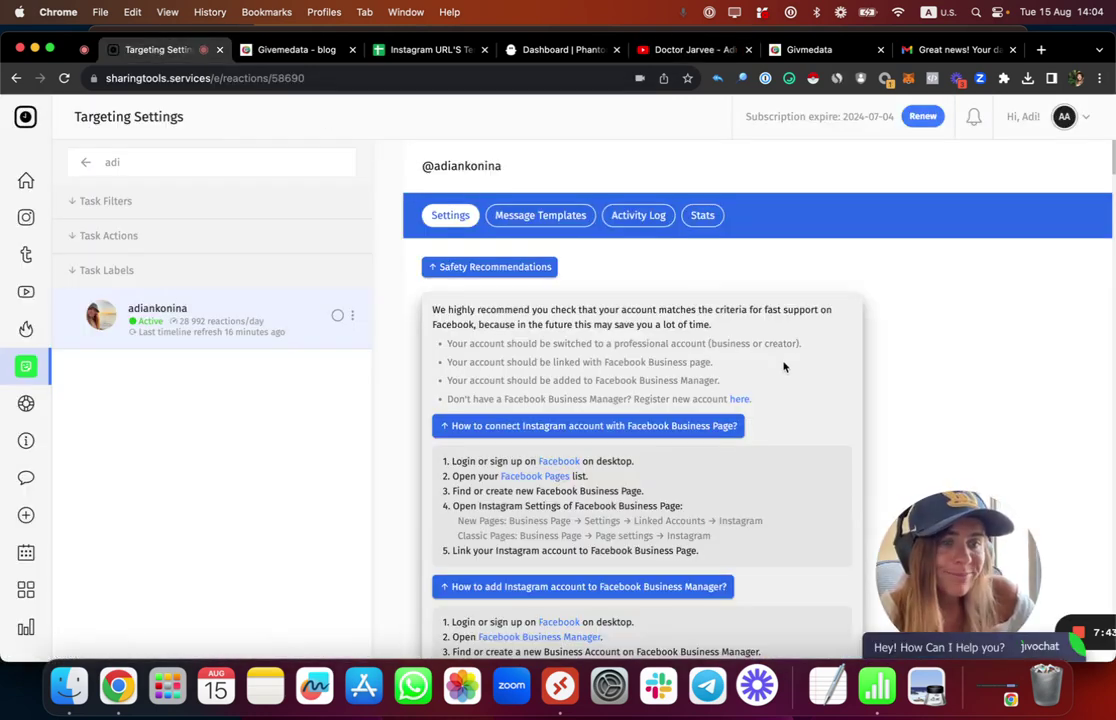
{"action": "left_click", "coordinate": [537, 268]}
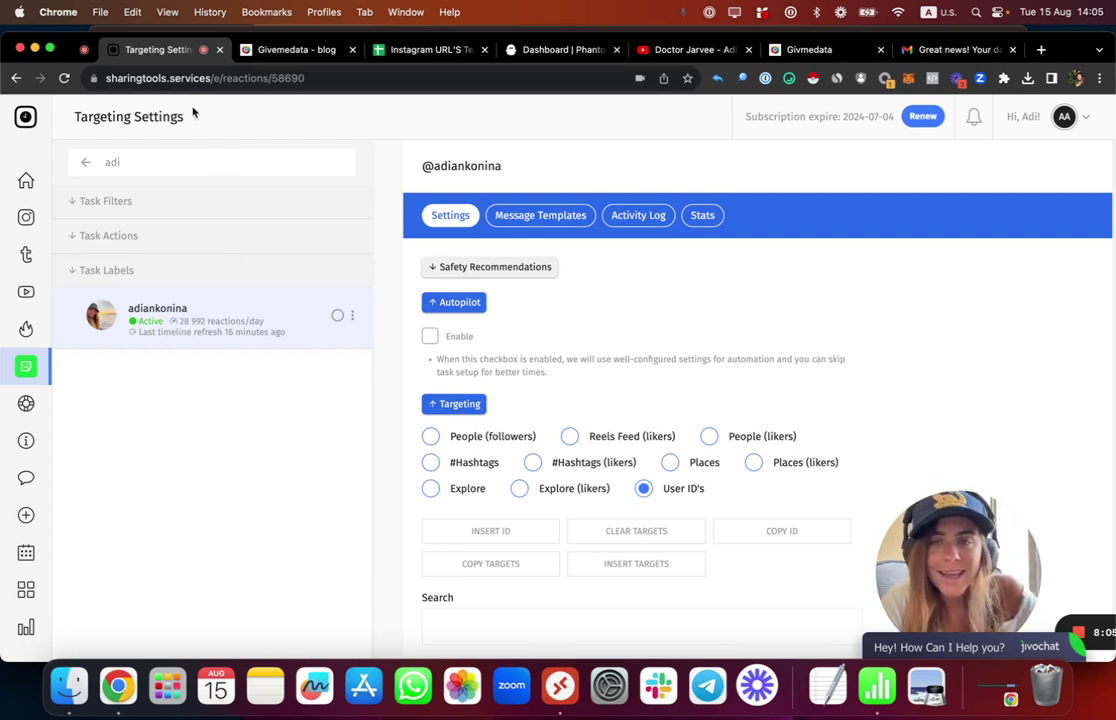
- Review the Give Me Data blog article's Sharing Tools instructions for inserting scraped user IDs, down to the Su Social section
{"action": "left_click", "coordinate": [335, 52]}
{"action": "scroll", "coordinate": [480, 400], "scroll_direction": "down", "scroll_amount": 10}
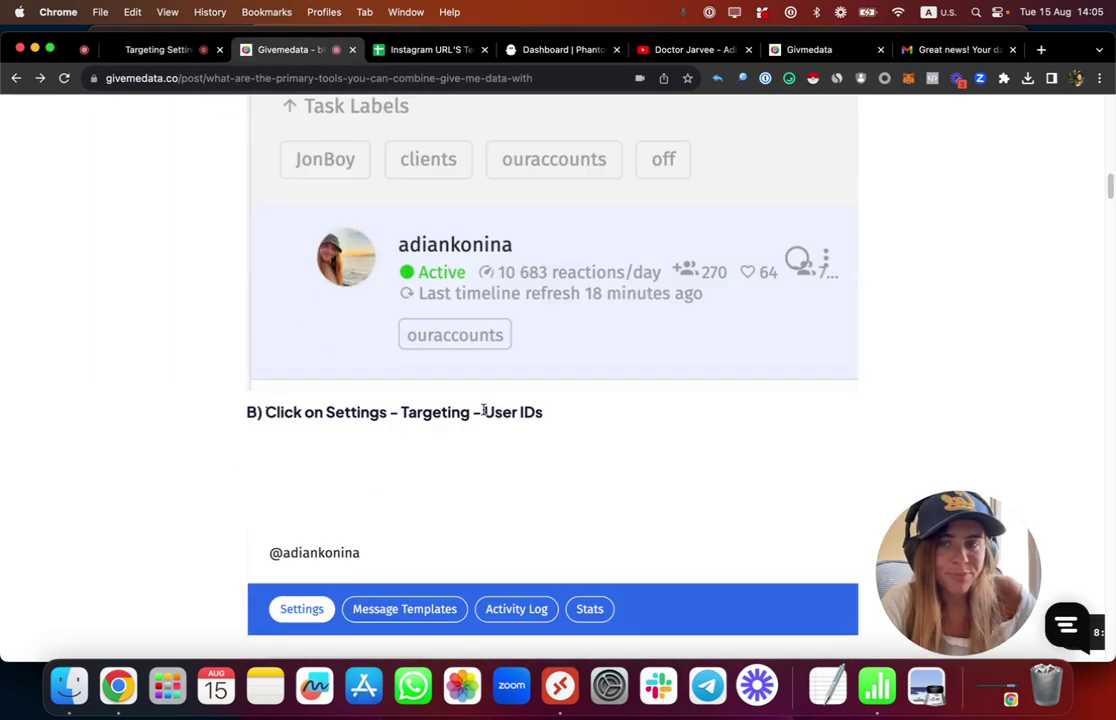
{"action": "scroll", "coordinate": [520, 452], "scroll_direction": "down", "scroll_amount": 5}
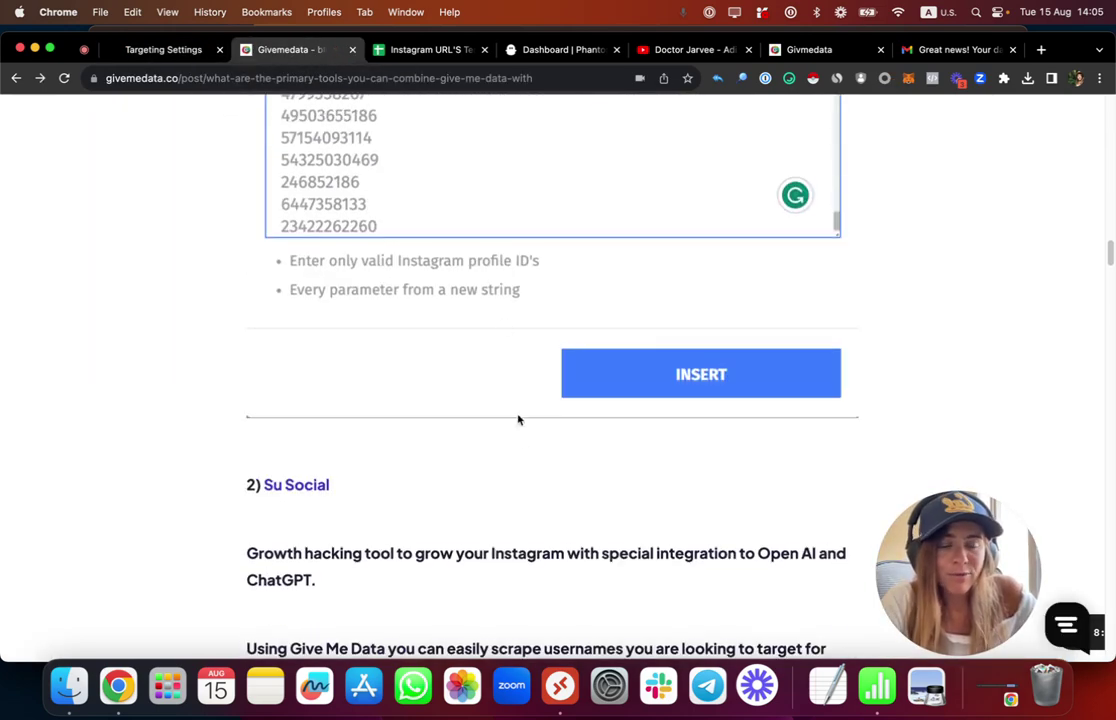
{"action": "scroll", "coordinate": [518, 418], "scroll_direction": "up", "scroll_amount": 2}
{"action": "scroll", "coordinate": [500, 400], "scroll_direction": "up", "scroll_amount": 4}
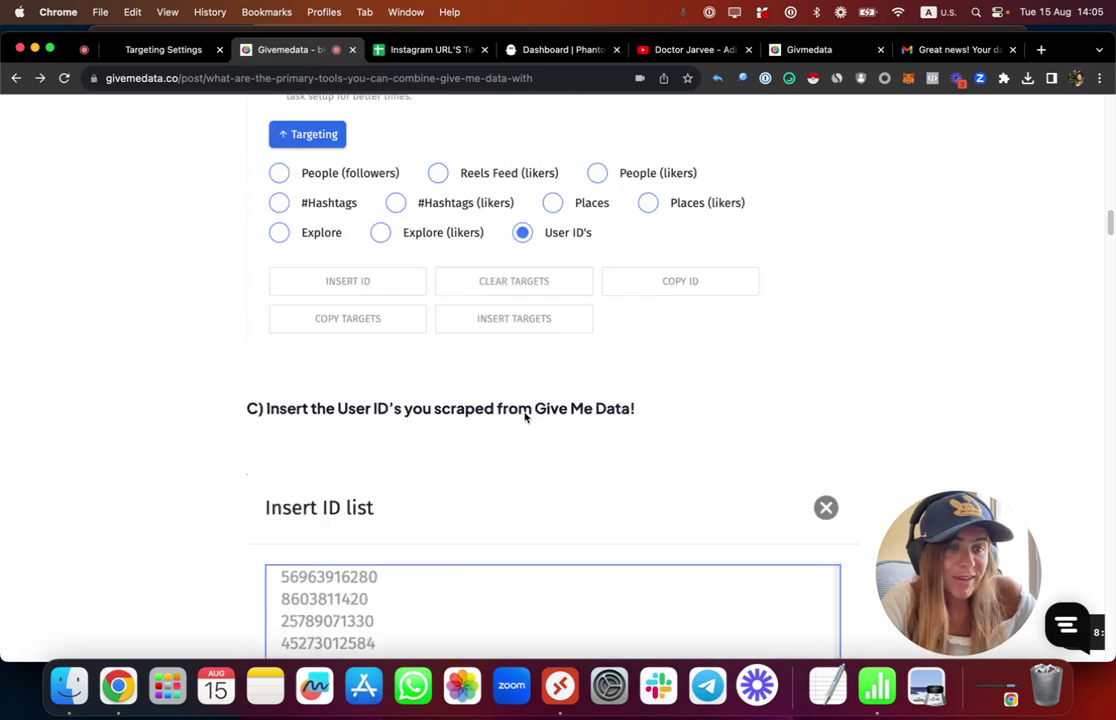
{"action": "scroll", "coordinate": [525, 416], "scroll_direction": "down", "scroll_amount": 6}
{"action": "scroll", "coordinate": [525, 416], "scroll_direction": "down", "scroll_amount": 2}
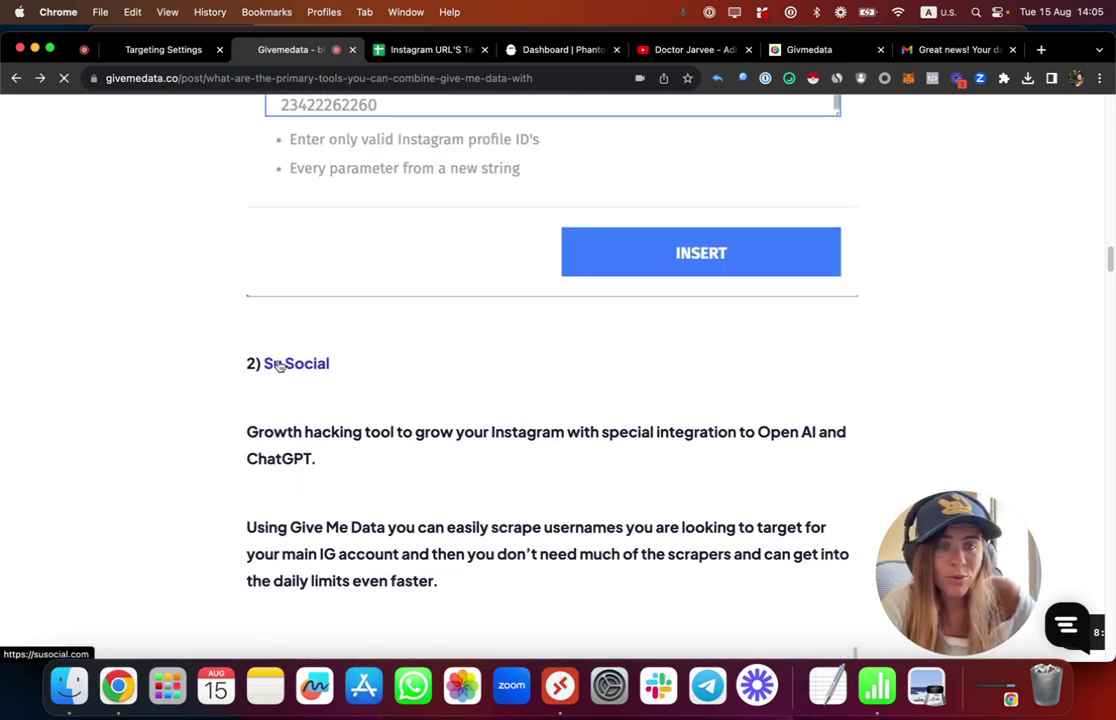
- Open the article's Su Social link in a separate tab, keeping the article open, and switch to that site
{"action": "left_click", "coordinate": [276, 364]}
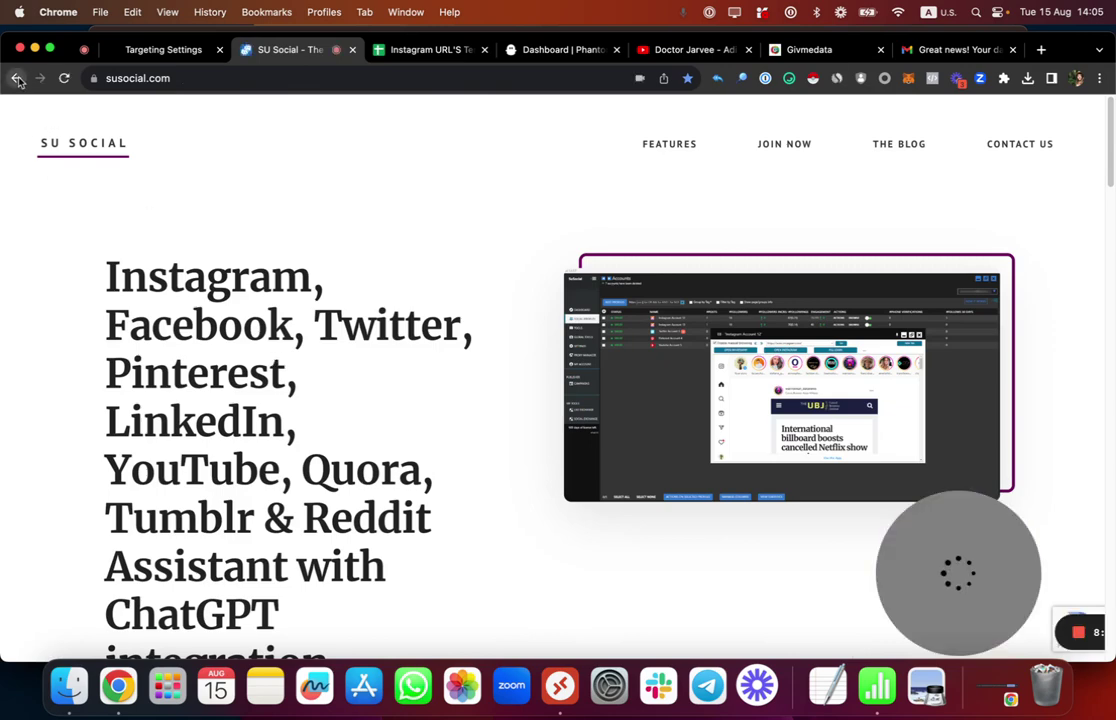
{"action": "left_click", "coordinate": [16, 77]}
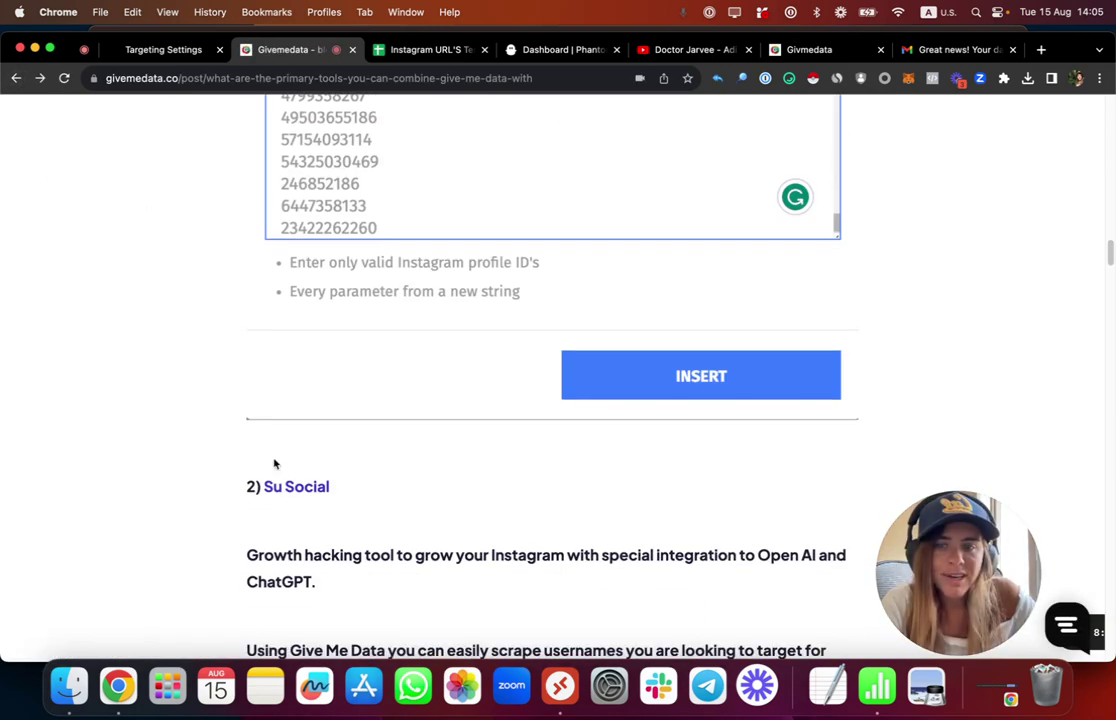
{"action": "right_click", "coordinate": [285, 486]}
{"action": "left_click", "coordinate": [312, 373]}
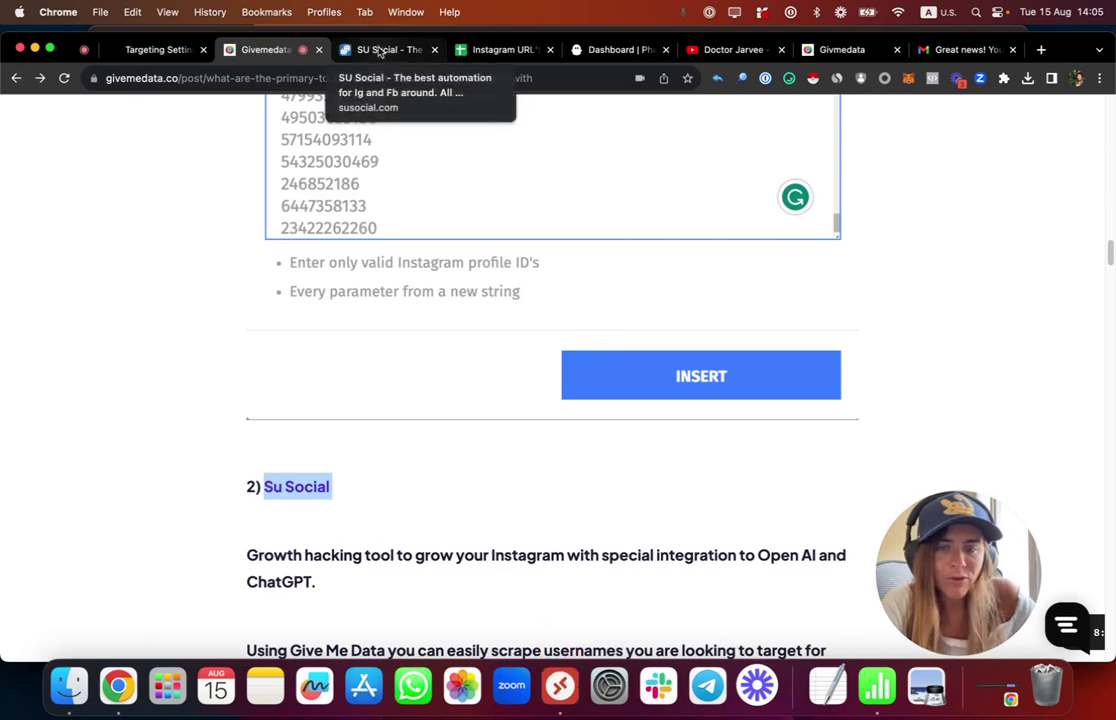
{"action": "left_click", "coordinate": [380, 52]}
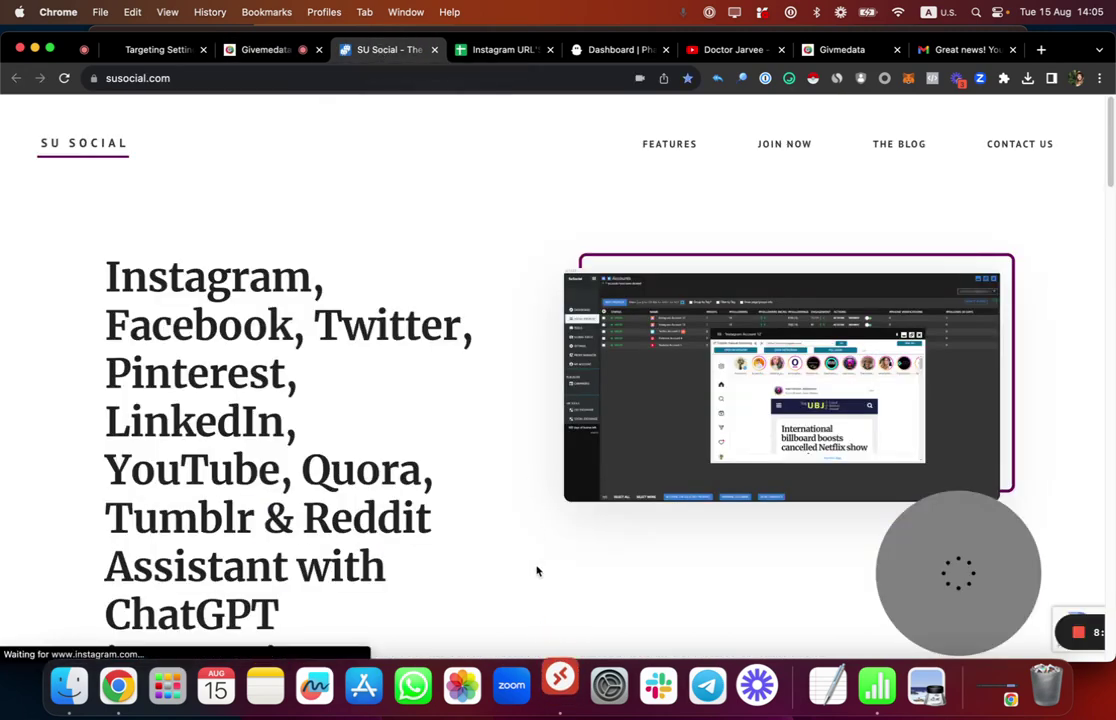
- Switch to Microsoft Remote Desktop and close the disconnected session's dialog
{"action": "left_click", "coordinate": [560, 683]}
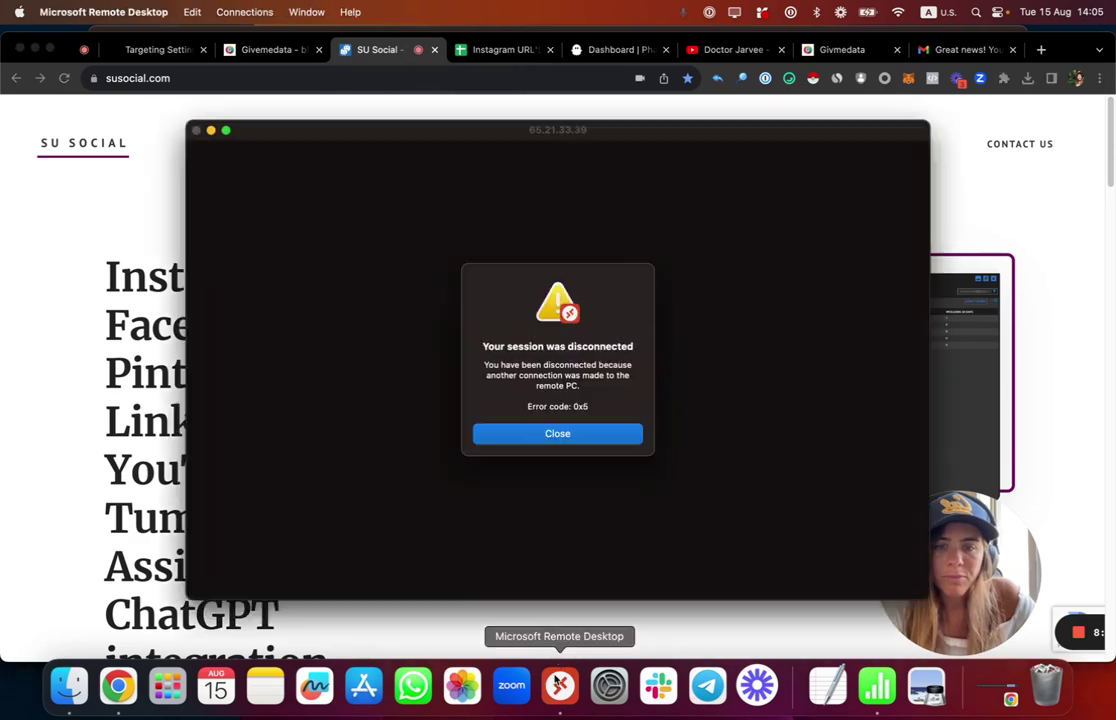
{"action": "left_click", "coordinate": [547, 432]}
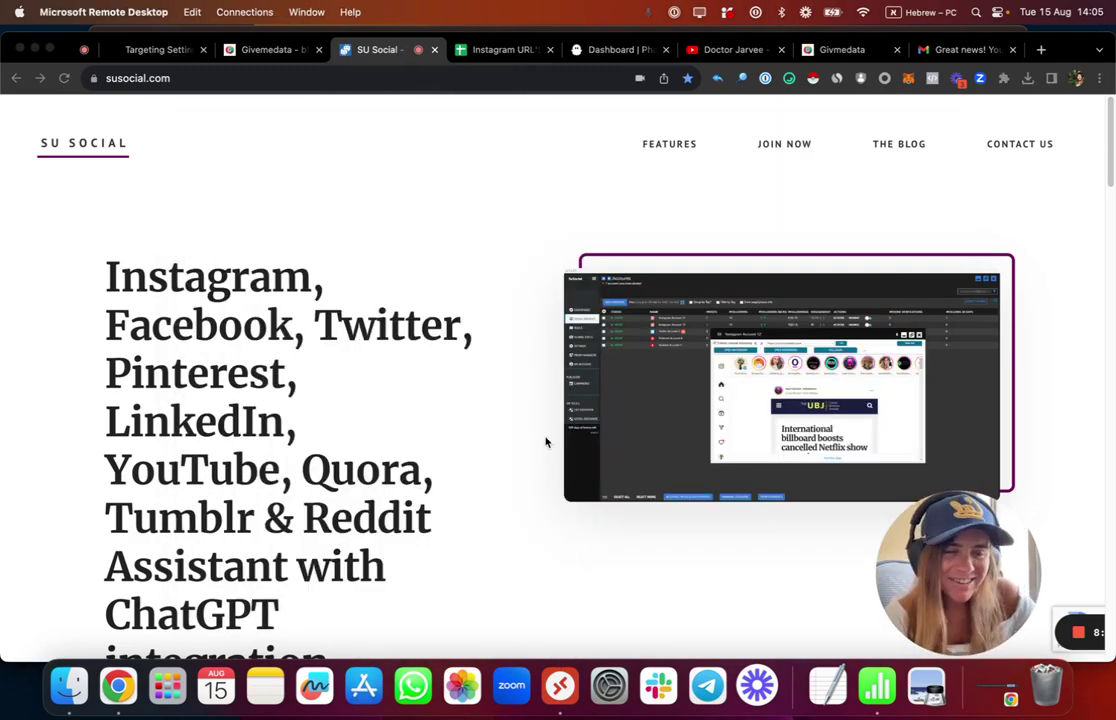
- Examine the Su Social home page, including its description and list of benefits for social media accounts
{"action": "scroll", "coordinate": [545, 443], "scroll_direction": "down", "scroll_amount": 1}
{"action": "scroll", "coordinate": [545, 443], "scroll_direction": "up", "scroll_amount": 1}
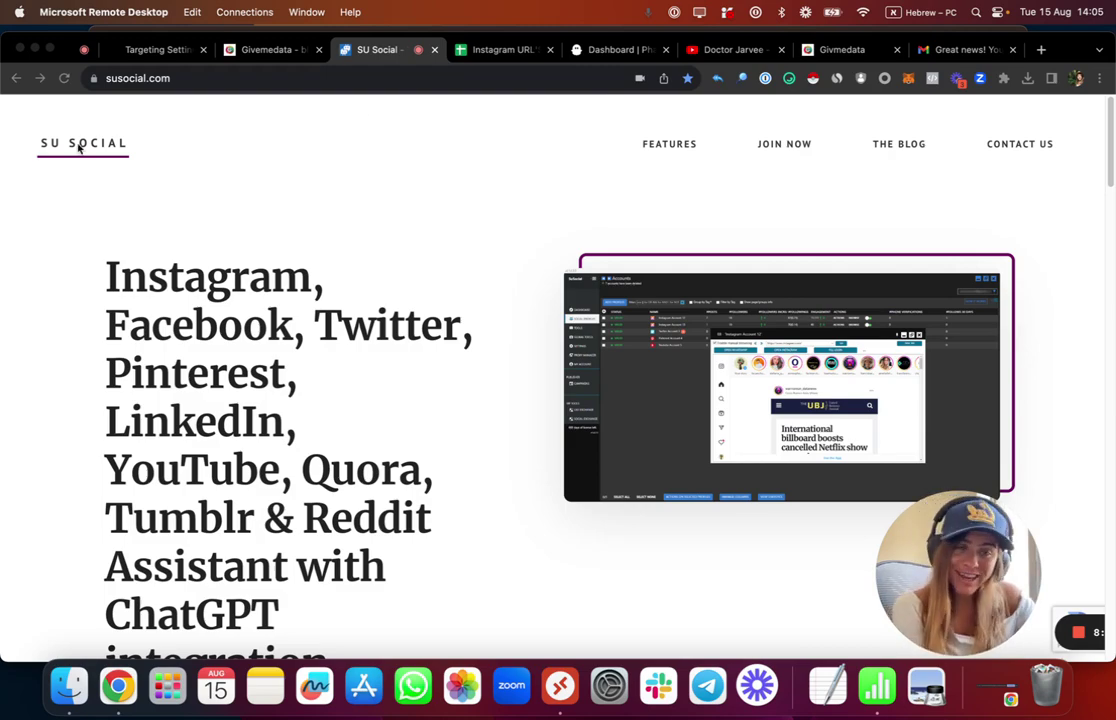
{"action": "scroll", "coordinate": [130, 316], "scroll_direction": "down", "scroll_amount": 10}
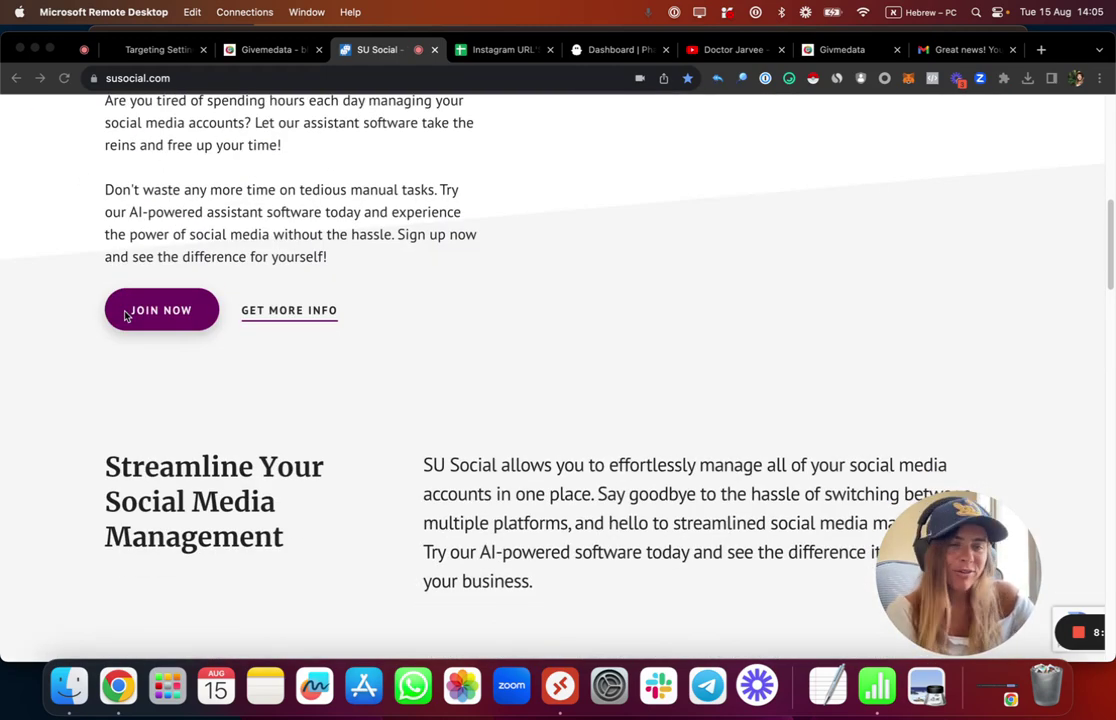
{"action": "scroll", "coordinate": [517, 335], "scroll_direction": "down", "scroll_amount": 2}
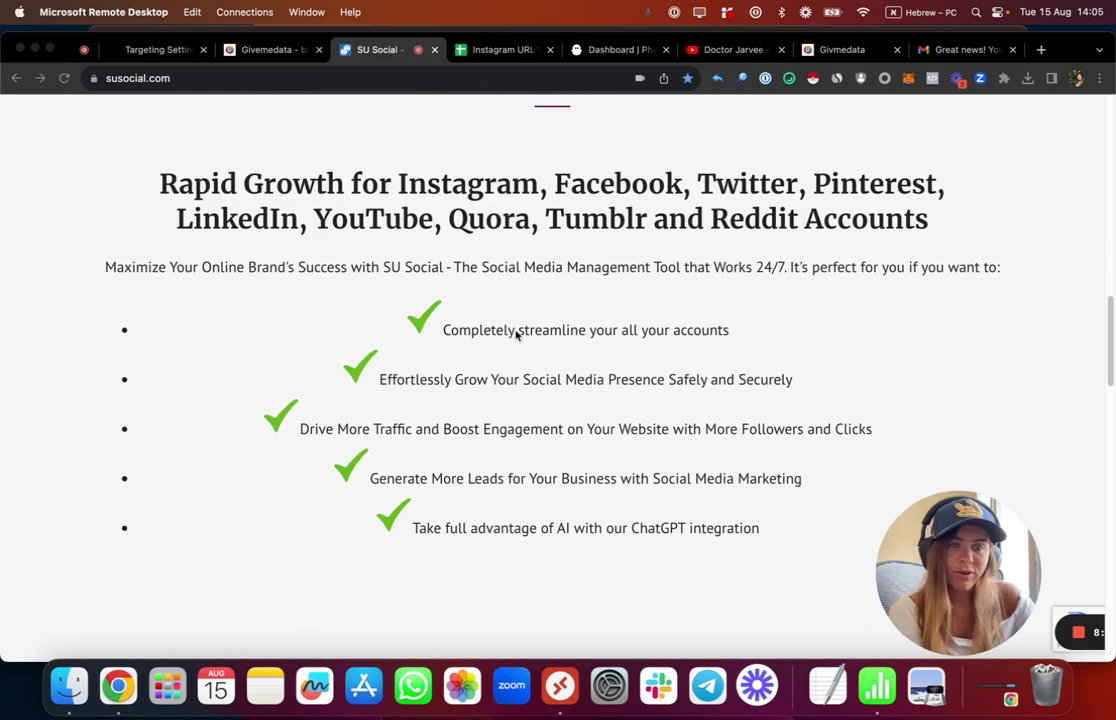
{"action": "scroll", "coordinate": [517, 335], "scroll_direction": "up", "scroll_amount": 12}
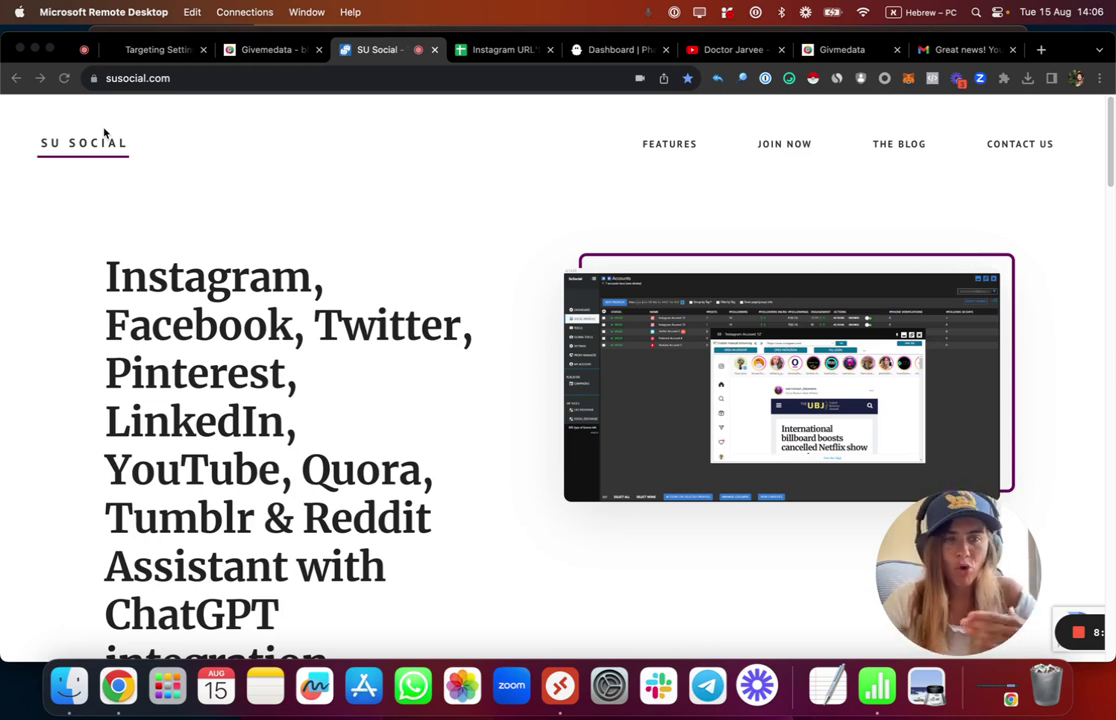
- Switch to the YouTube channel's videos and look through the older uploads for the Su Social tutorials
{"action": "left_click", "coordinate": [720, 49]}
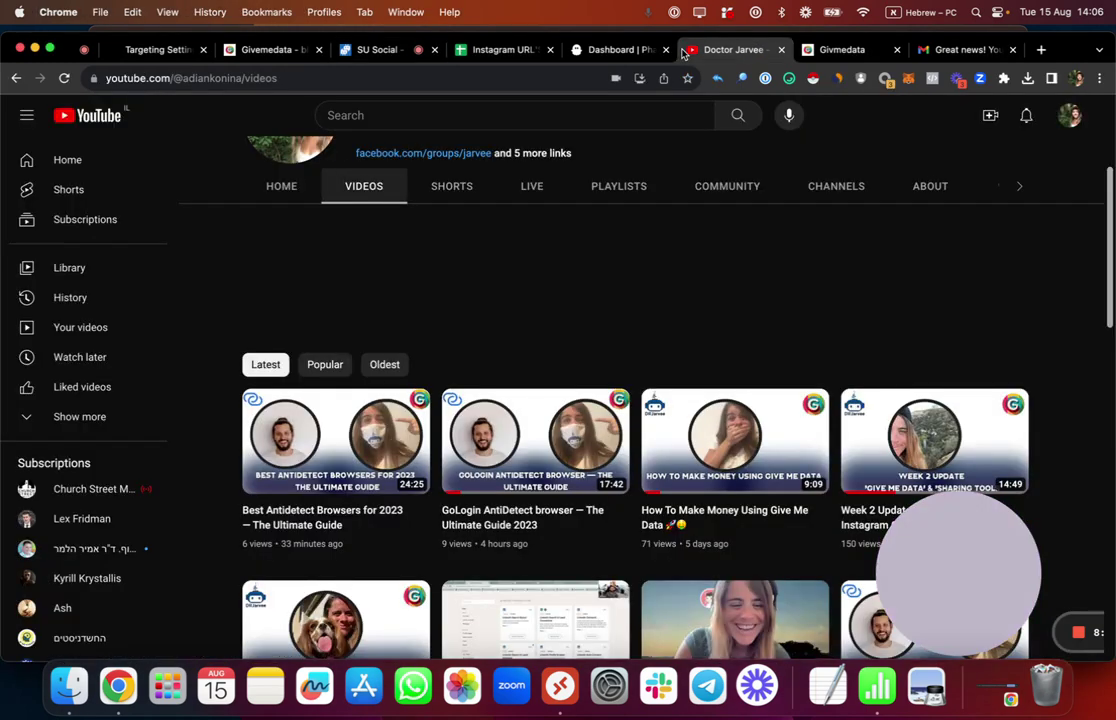
{"action": "scroll", "coordinate": [836, 398], "scroll_direction": "down", "scroll_amount": 5}
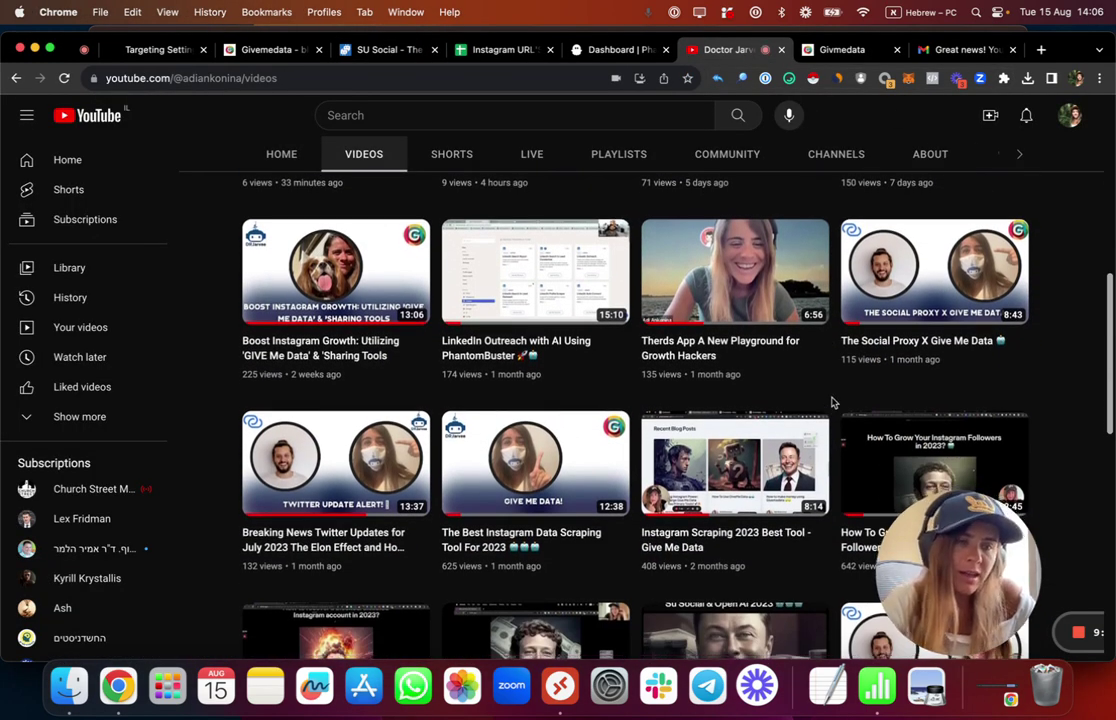
{"action": "scroll", "coordinate": [832, 400], "scroll_direction": "down", "scroll_amount": 2}
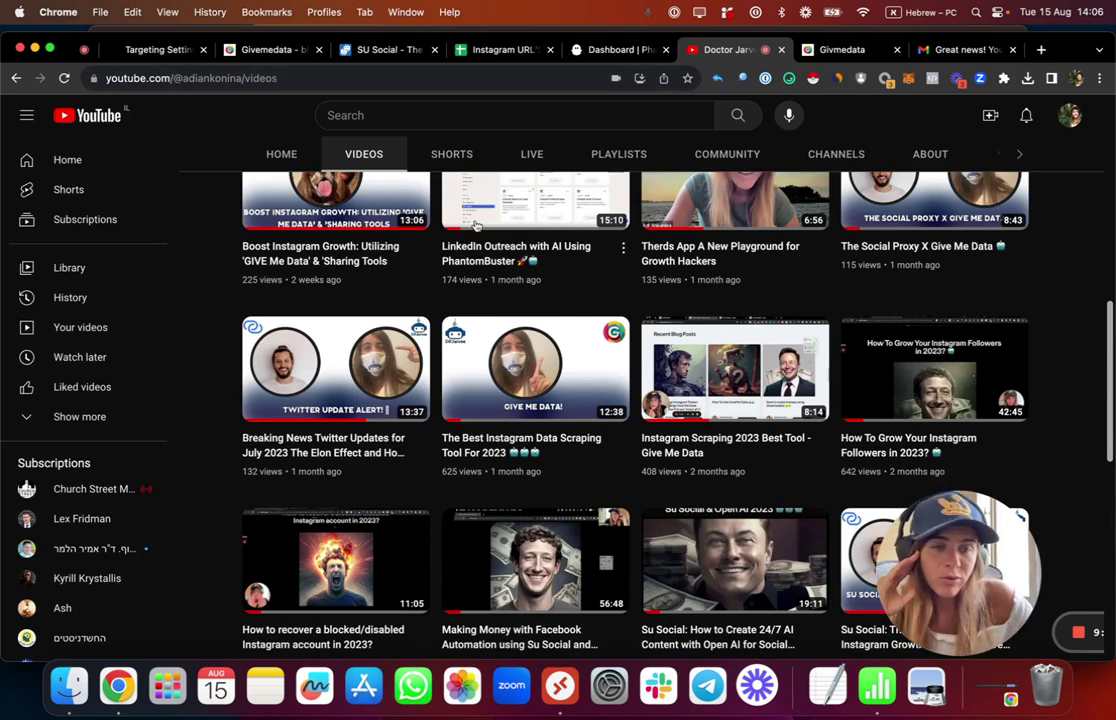
- Find the video "Su Social: The Full Guide to Instagram Growth" among the channel's uploads and open it
{"action": "mouse_move", "coordinate": [476, 224]}
{"action": "scroll", "coordinate": [662, 446], "scroll_direction": "up", "scroll_amount": 5}
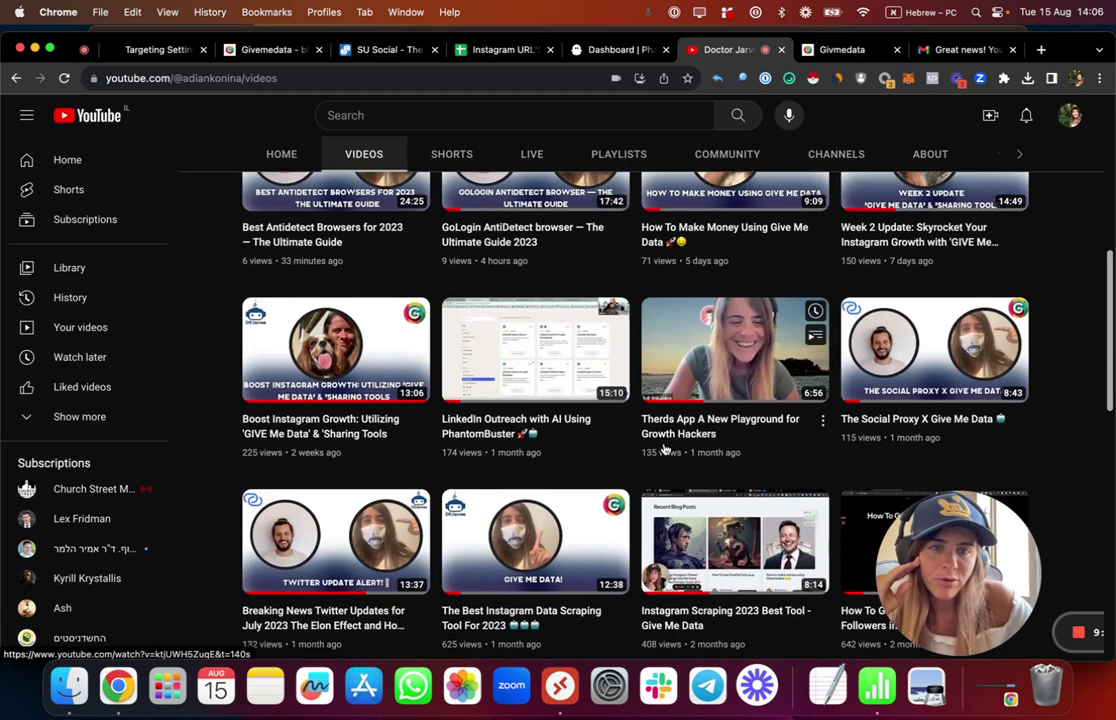
{"action": "scroll", "coordinate": [662, 446], "scroll_direction": "down", "scroll_amount": 5}
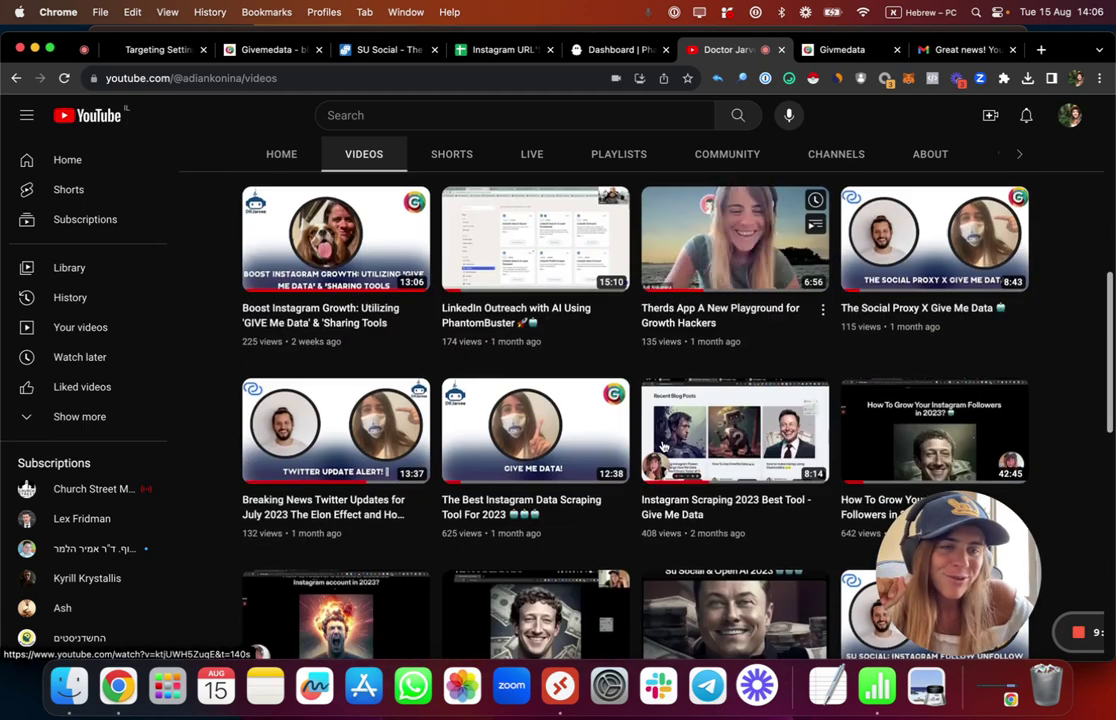
{"action": "scroll", "coordinate": [660, 444], "scroll_direction": "down", "scroll_amount": 5}
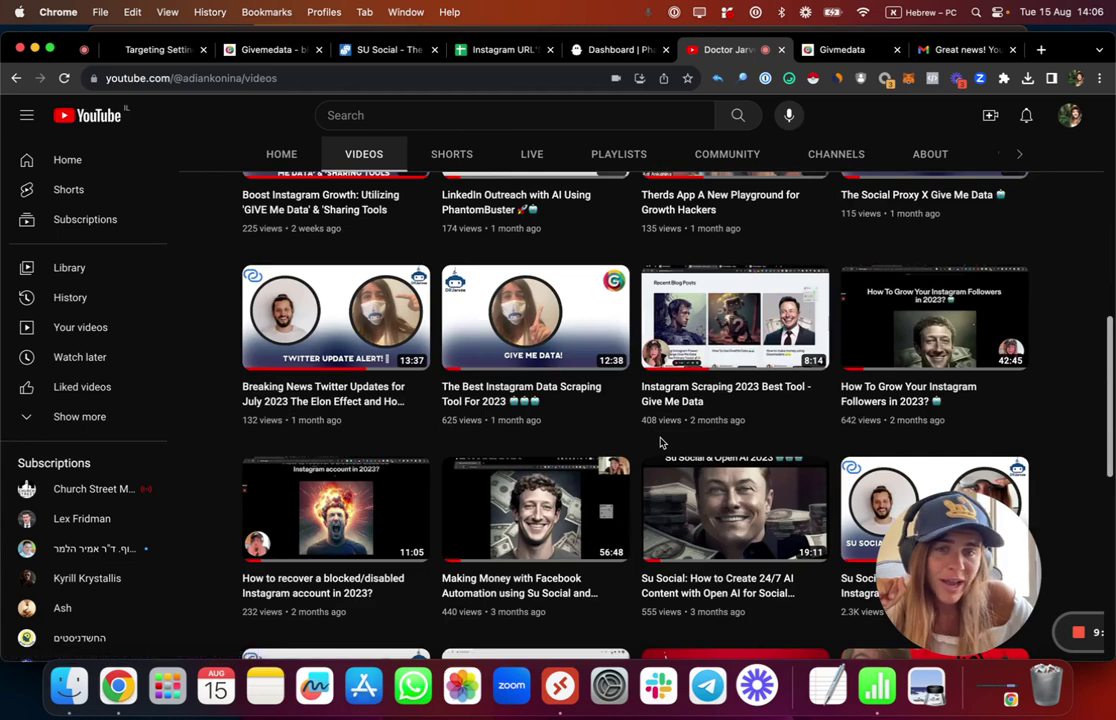
{"action": "scroll", "coordinate": [660, 444], "scroll_direction": "down", "scroll_amount": 3}
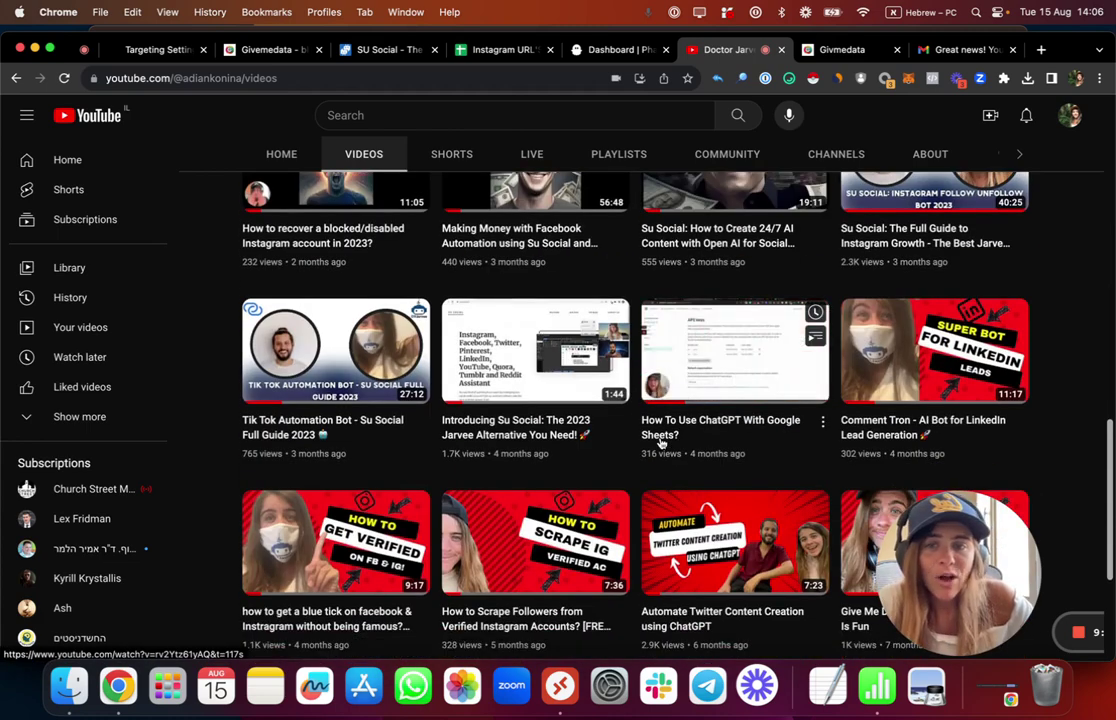
{"action": "scroll", "coordinate": [660, 444], "scroll_direction": "up", "scroll_amount": 3}
{"action": "left_click", "coordinate": [772, 333]}
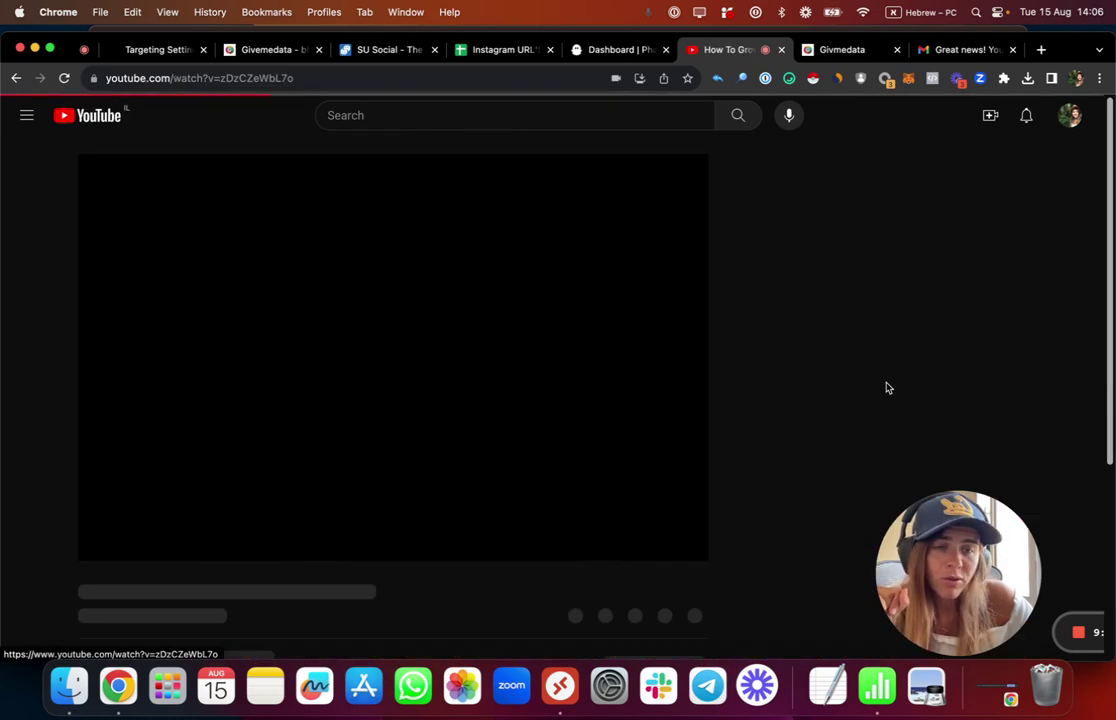
- Start playback of the Su Social guide video and look through its viewer comments
{"action": "scroll", "coordinate": [180, 490], "scroll_direction": "down", "scroll_amount": 2}
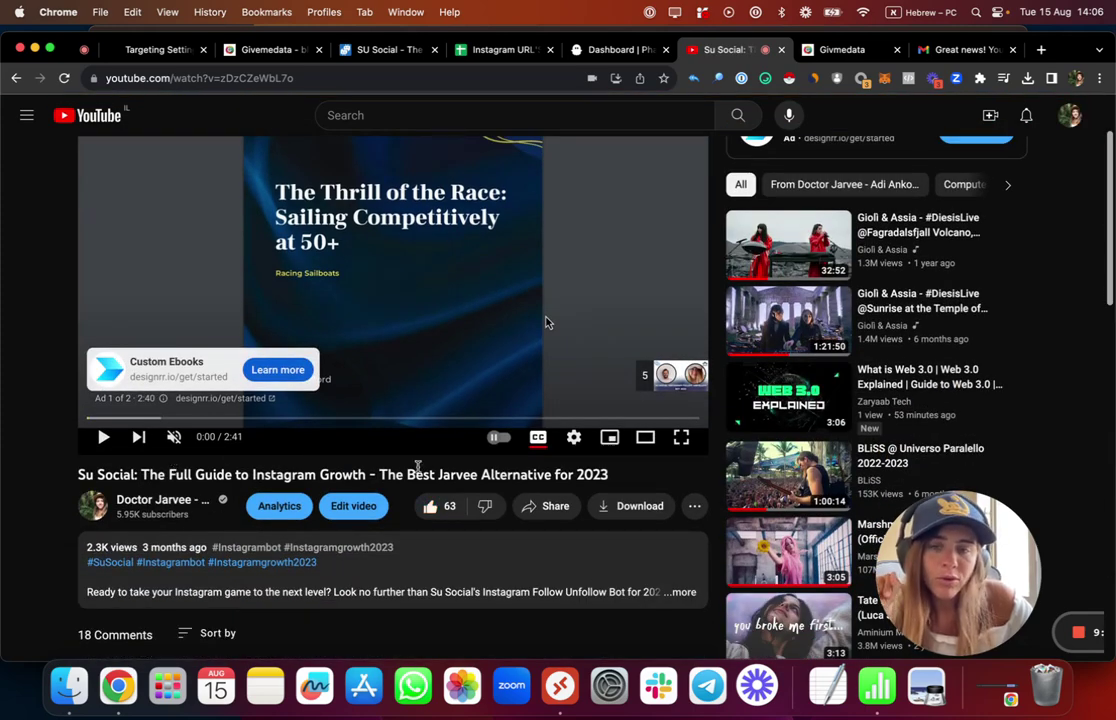
{"action": "left_click", "coordinate": [103, 436]}
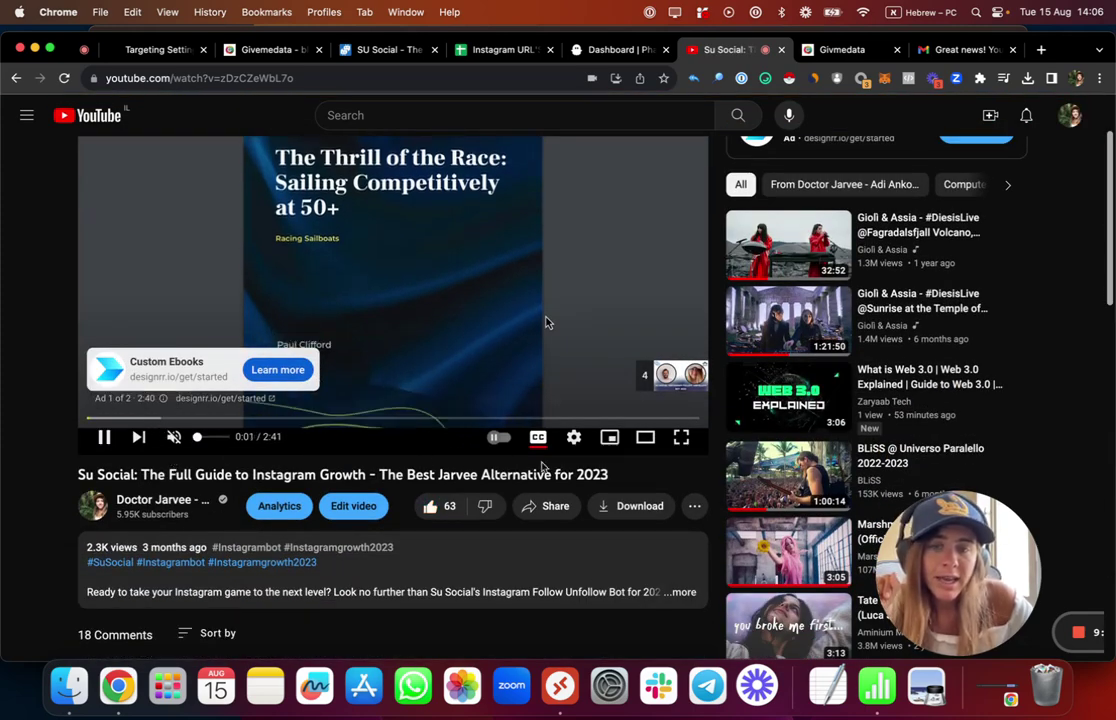
{"action": "scroll", "coordinate": [545, 322], "scroll_direction": "down", "scroll_amount": 15}
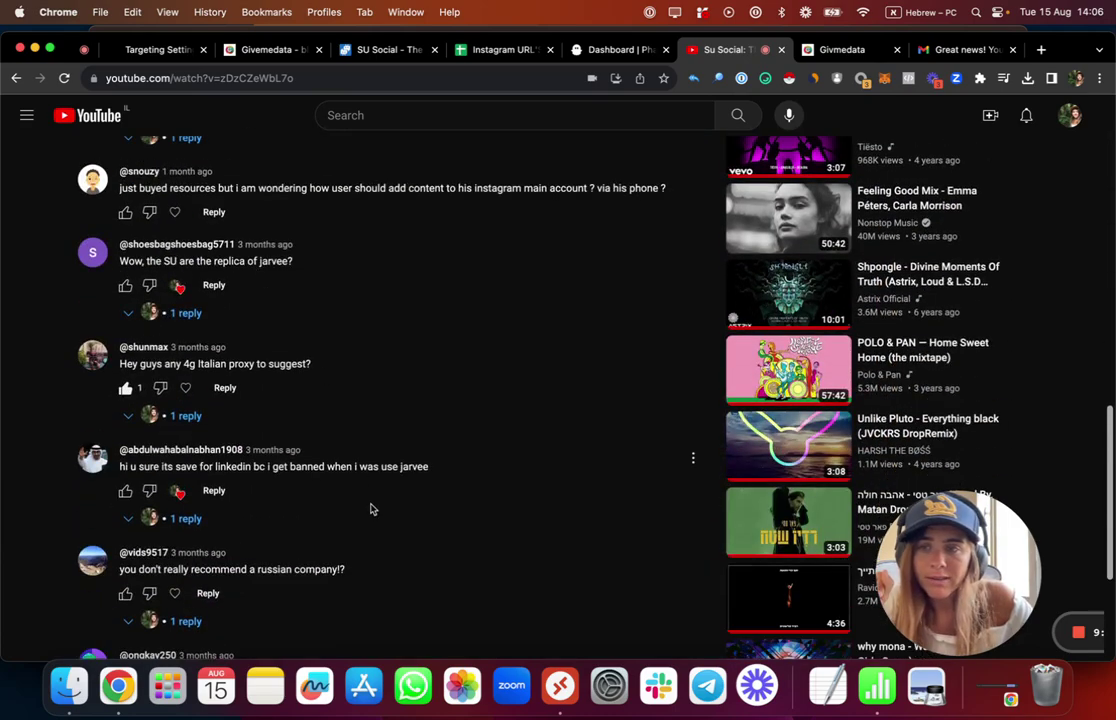
{"action": "scroll", "coordinate": [370, 511], "scroll_direction": "down", "scroll_amount": 5}
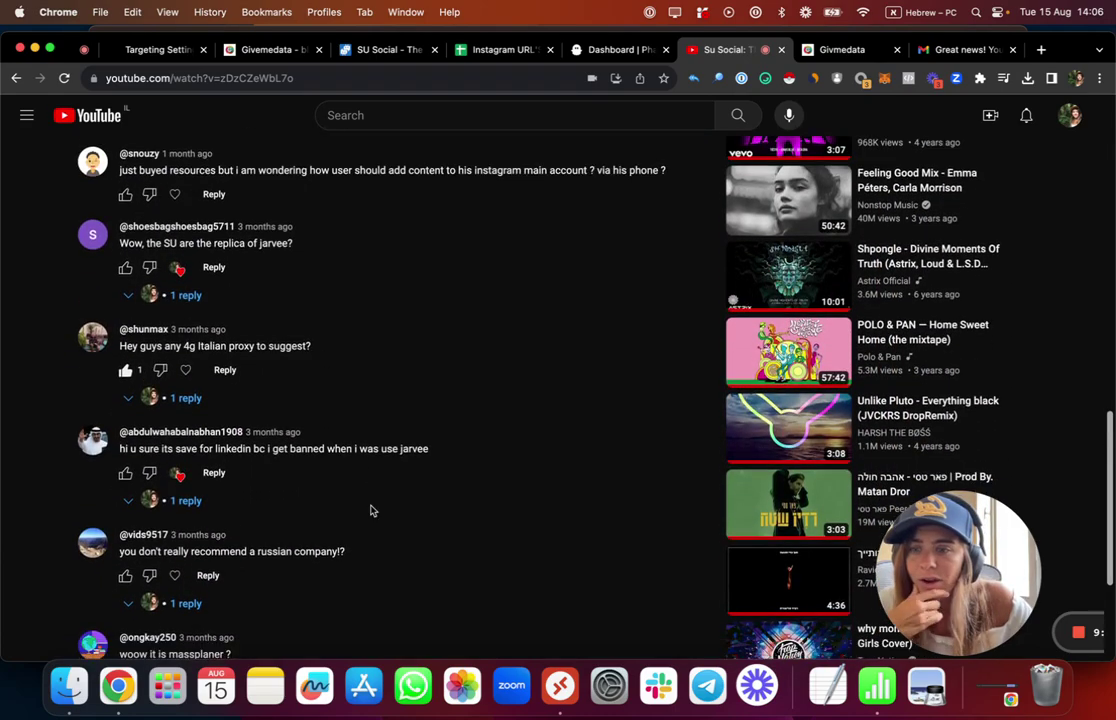
{"action": "scroll", "coordinate": [370, 511], "scroll_direction": "up", "scroll_amount": 12}
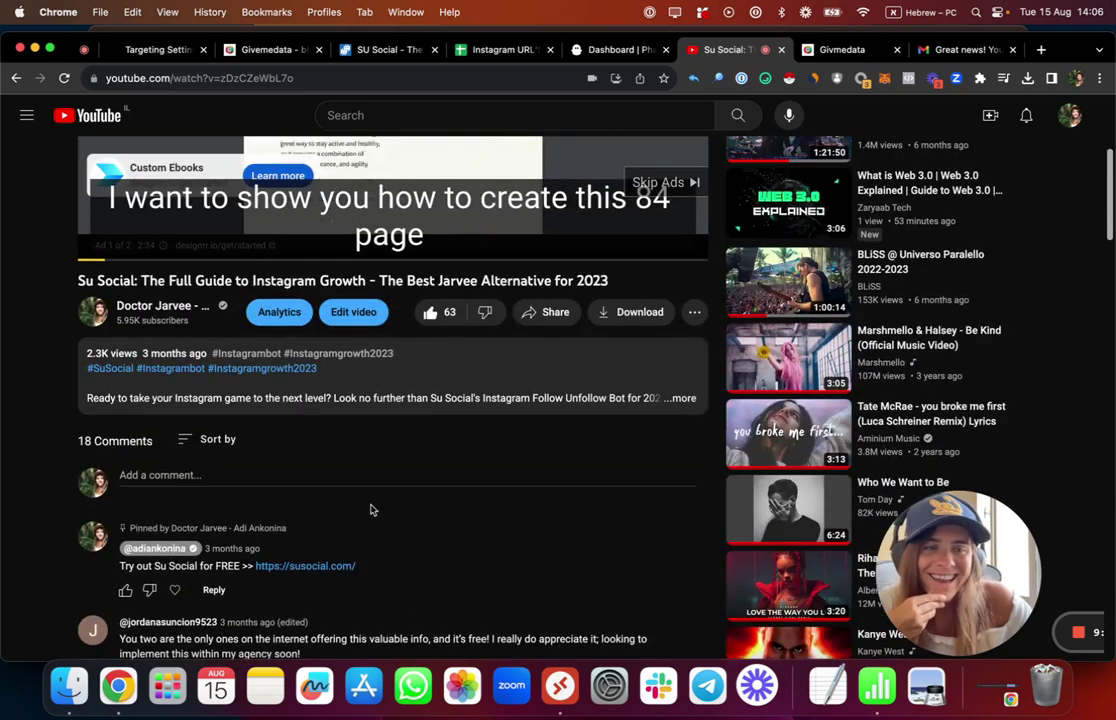
- Return to the player, skip the ad and pause the Su Social guide video
{"action": "scroll", "coordinate": [275, 405], "scroll_direction": "up", "scroll_amount": 2}
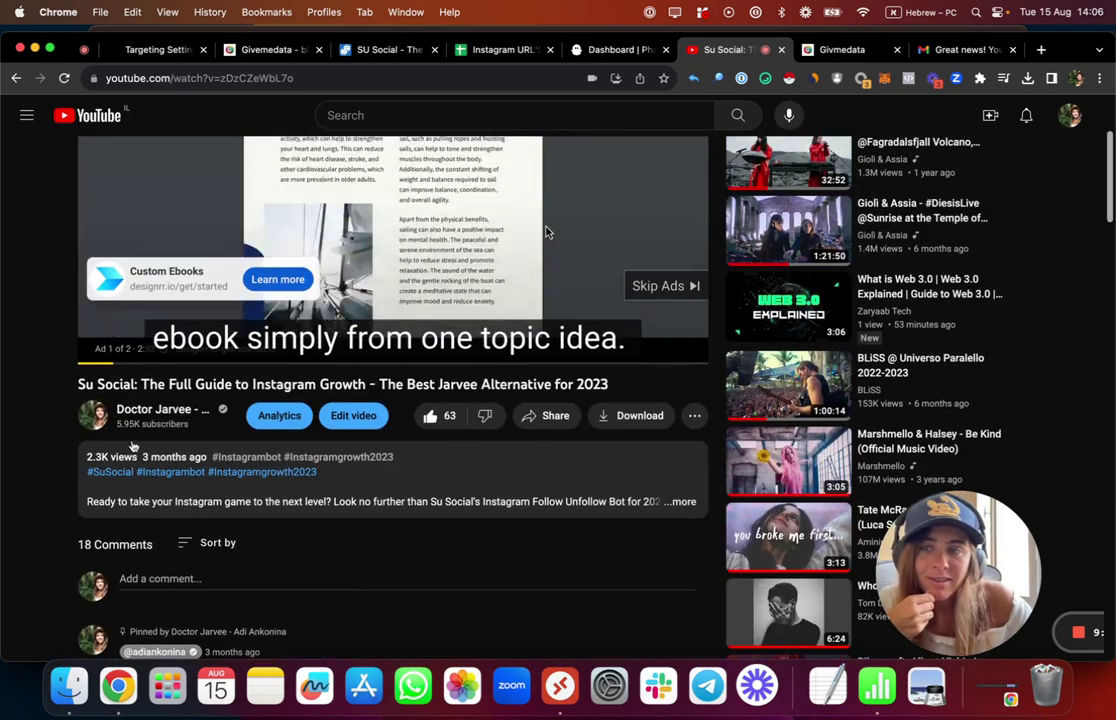
{"action": "scroll", "coordinate": [545, 232], "scroll_direction": "up", "scroll_amount": 2}
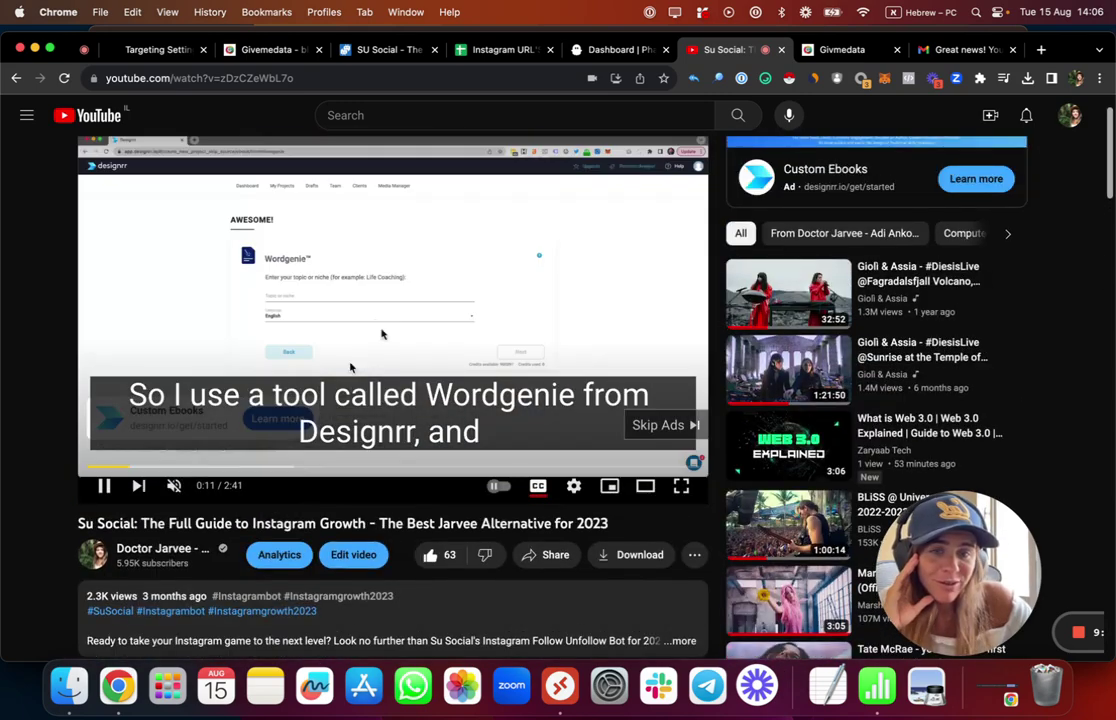
{"action": "left_click", "coordinate": [630, 426]}
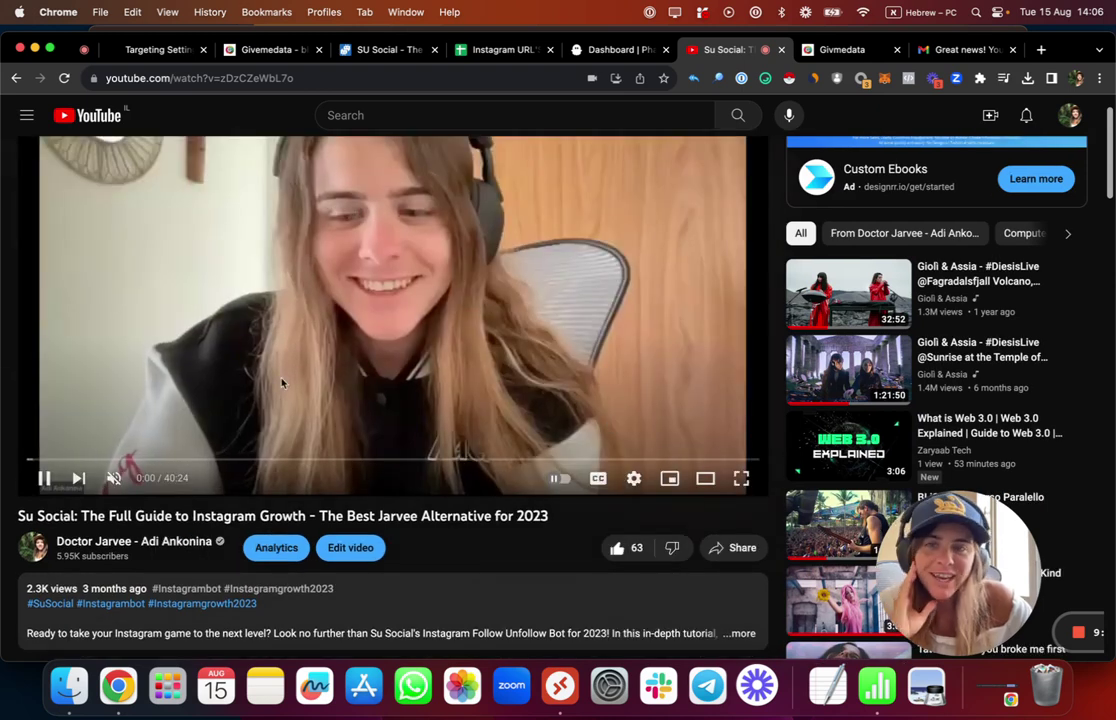
{"action": "left_click", "coordinate": [330, 400]}
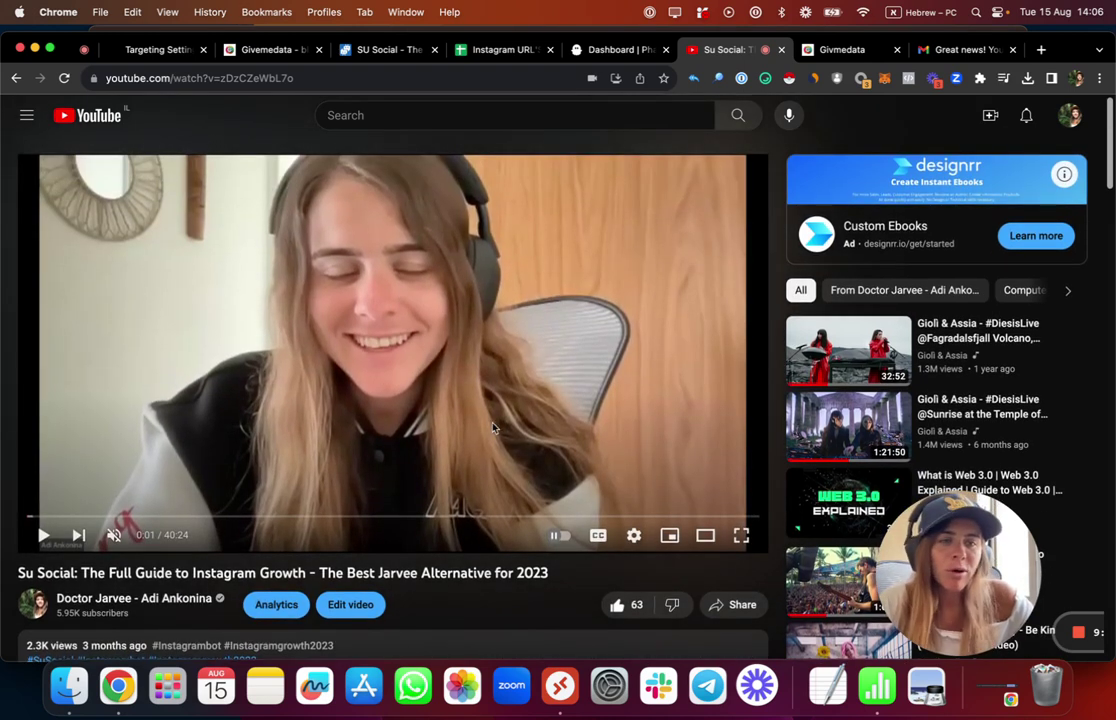
{"action": "left_click", "coordinate": [559, 685]}
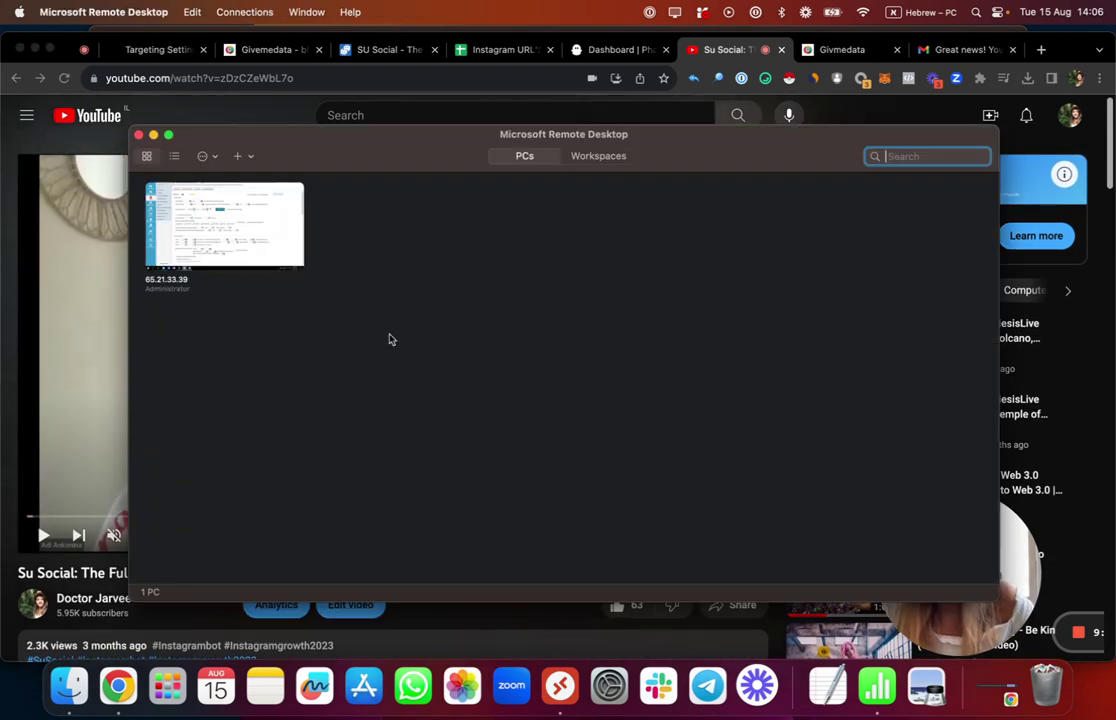
{"action": "left_click", "coordinate": [8, 378]}
{"action": "left_click_drag", "start_coordinate": [937, 531], "coordinate": [64, 521]}
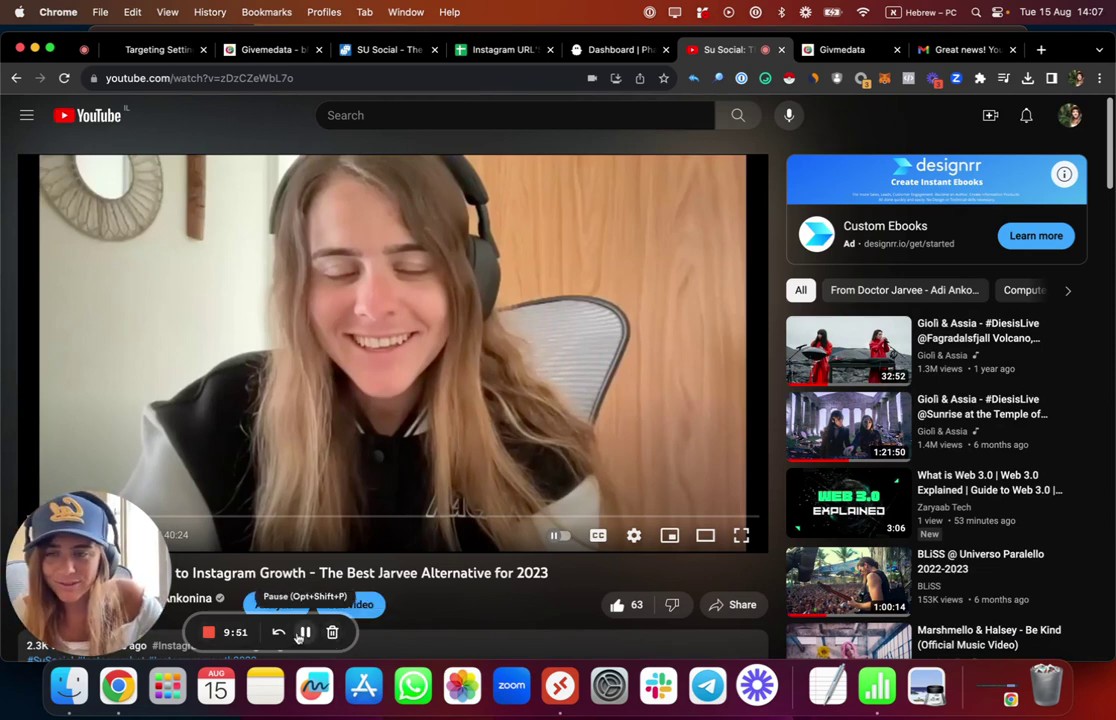
- Switch to the remote desktop session, show it full screen and open SuSocial's dialog for adding or importing profiles
{"action": "key", "text": "super+Tab"}
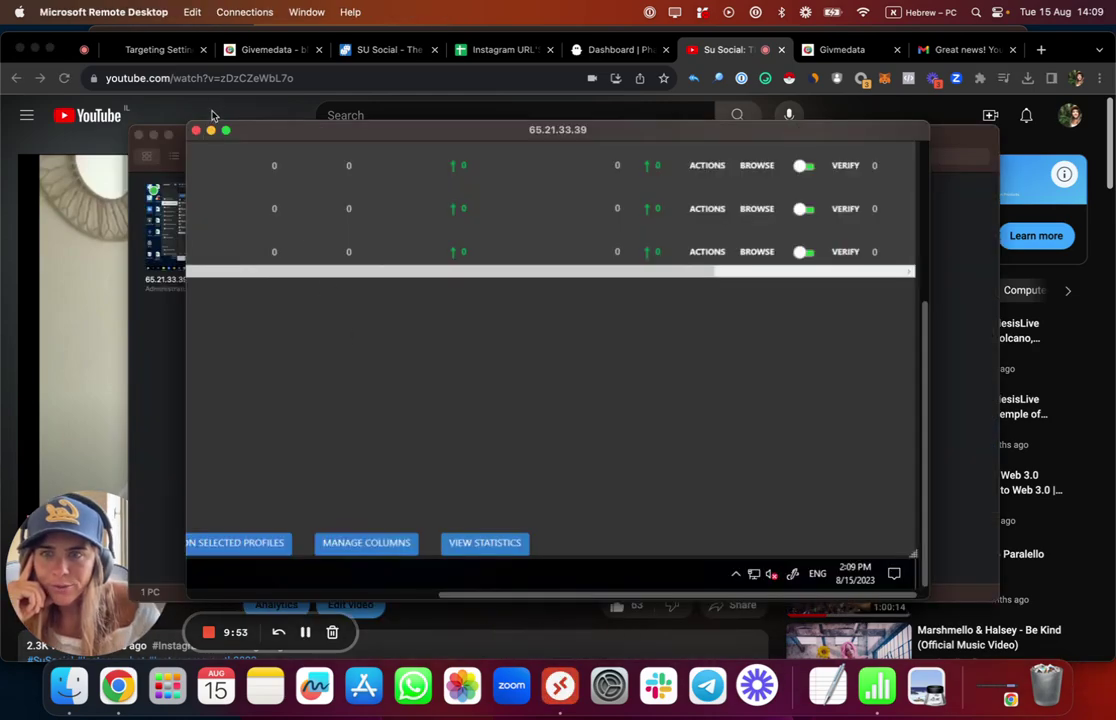
{"action": "left_click", "coordinate": [224, 132]}
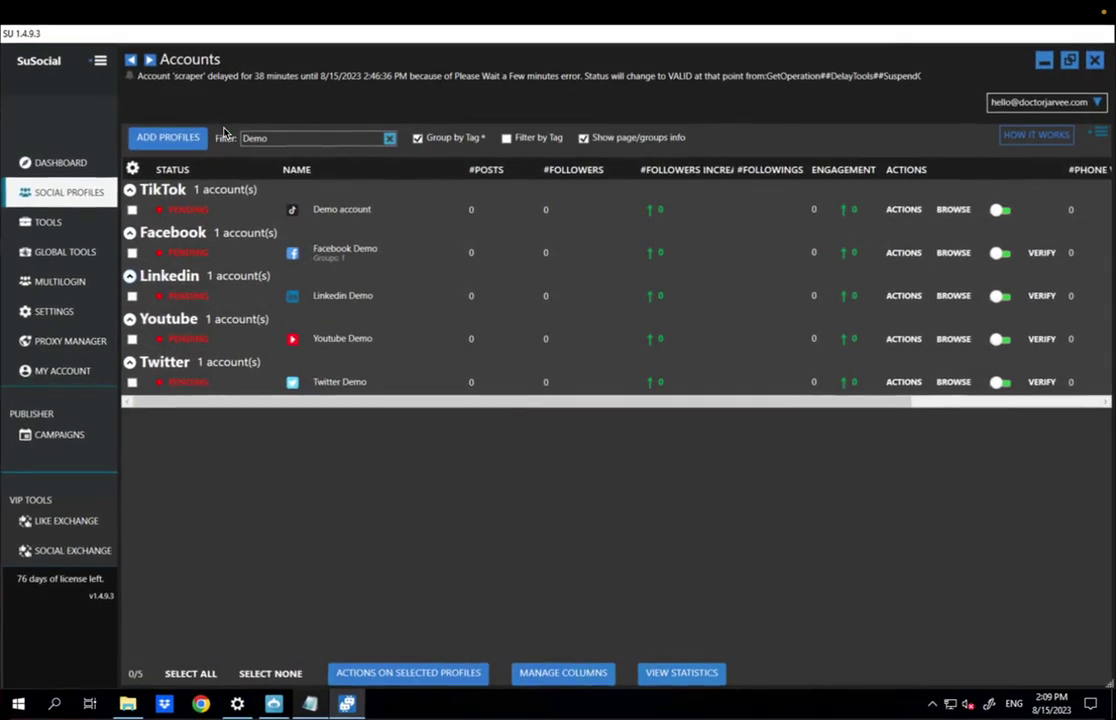
{"action": "left_click", "coordinate": [134, 137]}
{"action": "left_click", "coordinate": [40, 35]}
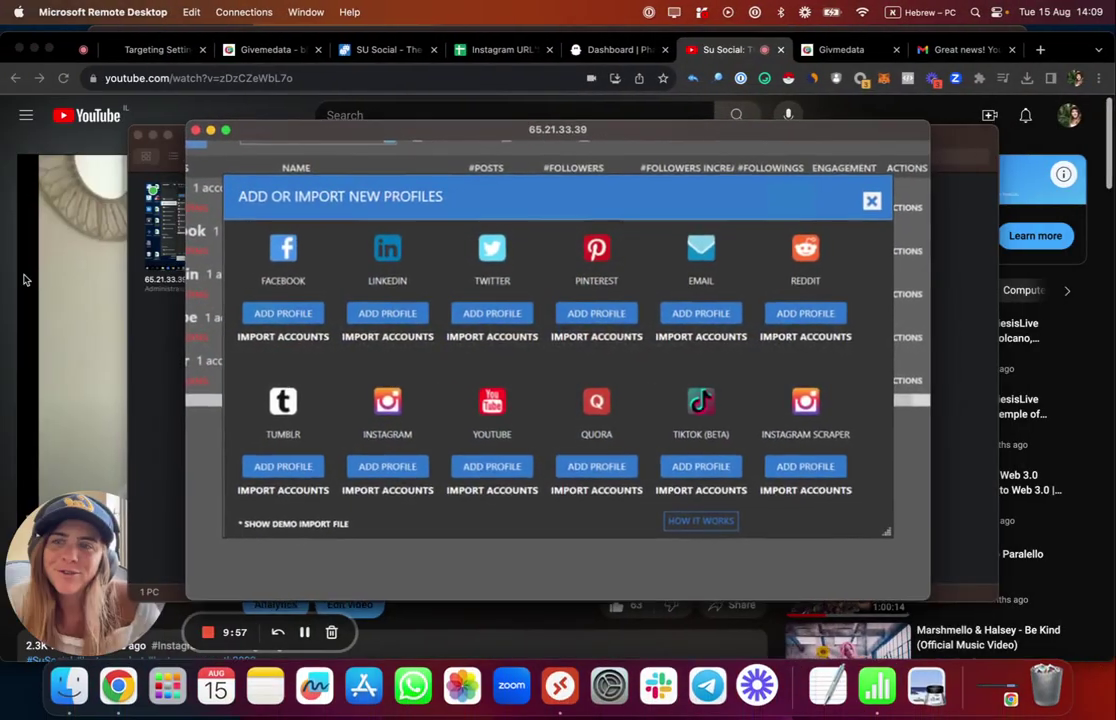
{"action": "left_click", "coordinate": [22, 247]}
{"action": "scroll", "coordinate": [531, 375], "scroll_direction": "down", "scroll_amount": 3}
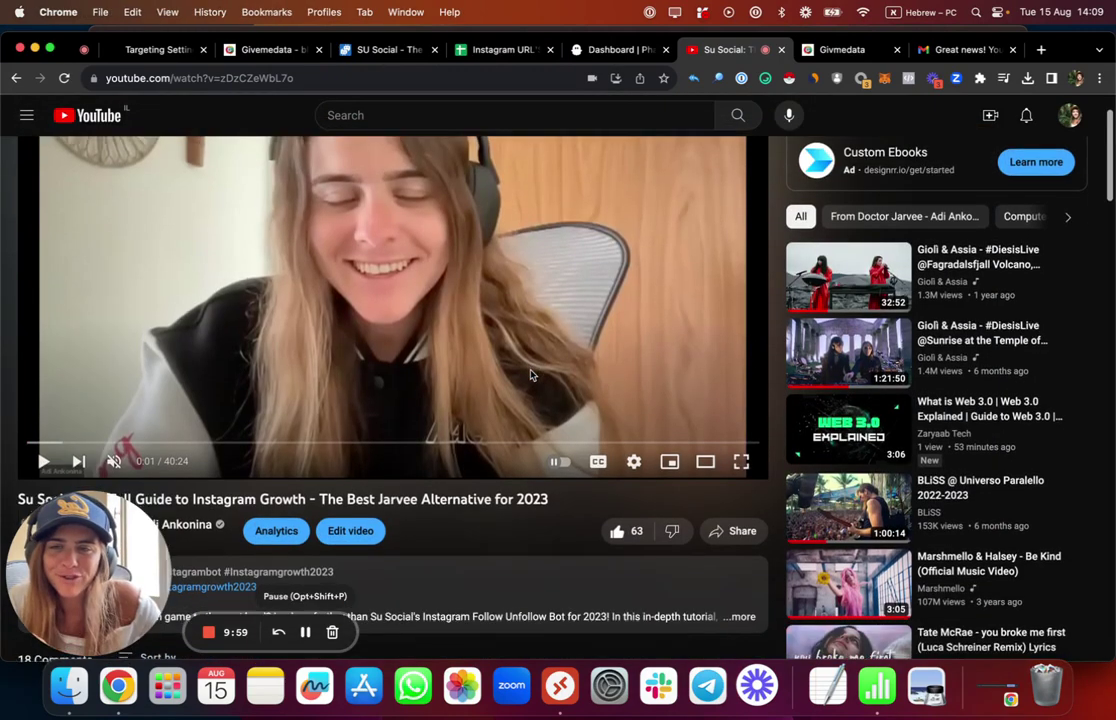
{"action": "scroll", "coordinate": [530, 370], "scroll_direction": "up", "scroll_amount": 2}
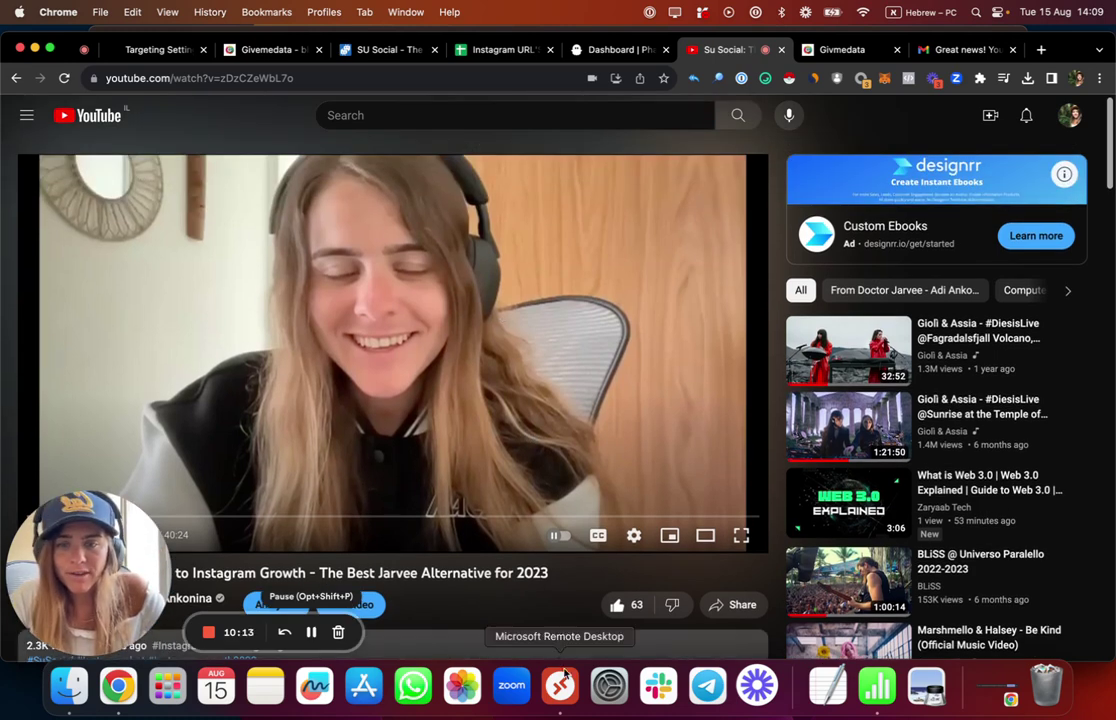
- Switch back to the full-screen remote desktop session and add a new Instagram profile in SuSocial
{"action": "left_click", "coordinate": [560, 685]}
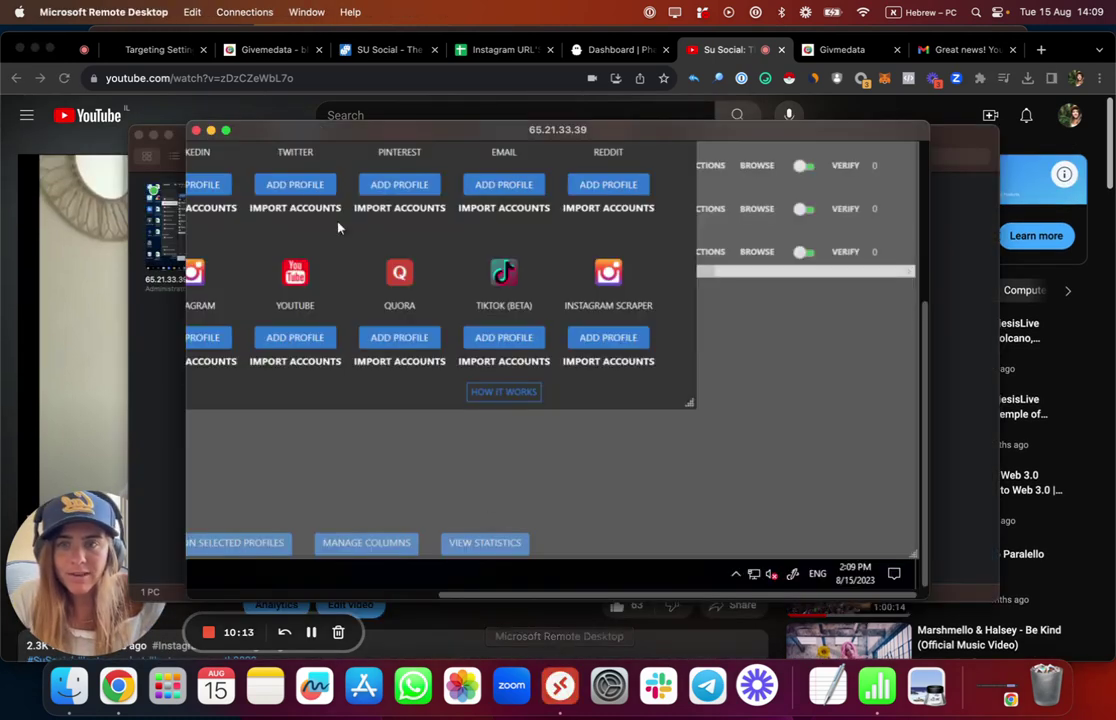
{"action": "left_click", "coordinate": [229, 130]}
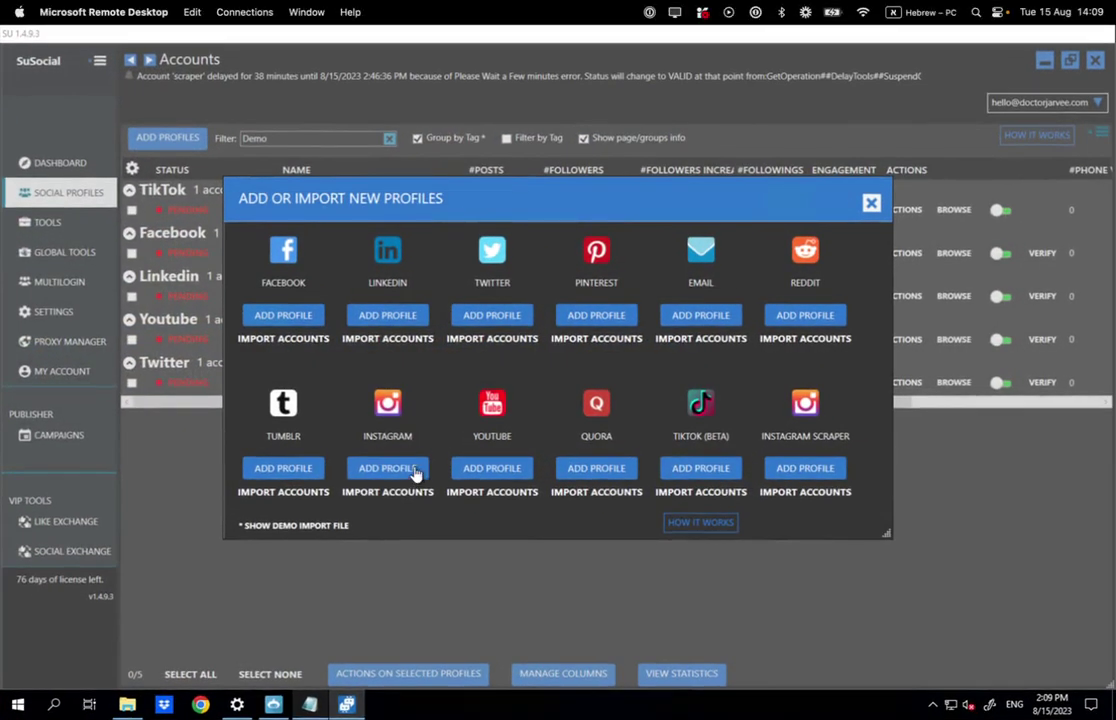
{"action": "left_click", "coordinate": [387, 468]}
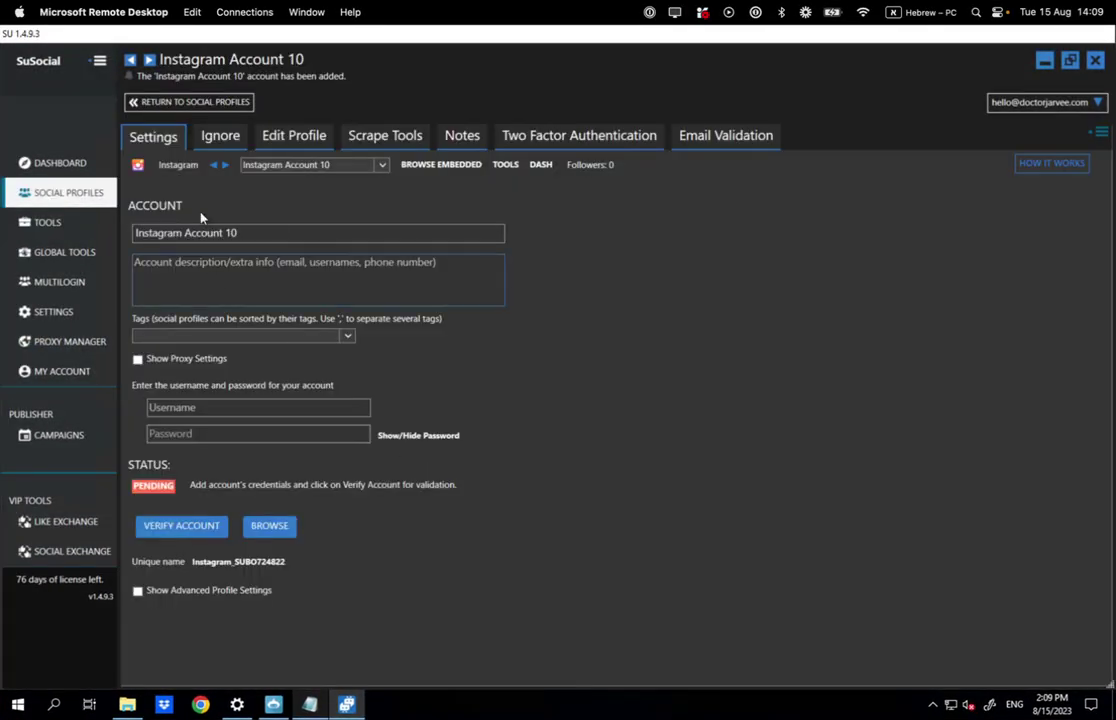
- Open the new Instagram account's Follow tool sources and enable Follow Specific Users
{"action": "left_click", "coordinate": [505, 166]}
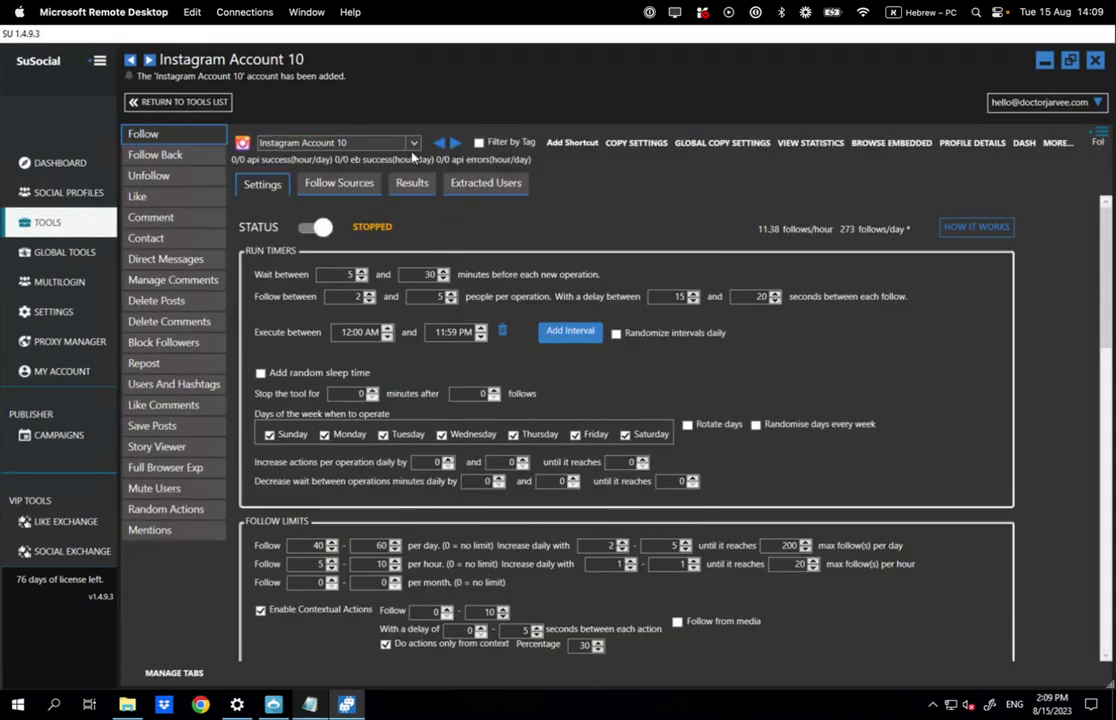
{"action": "left_click", "coordinate": [336, 190]}
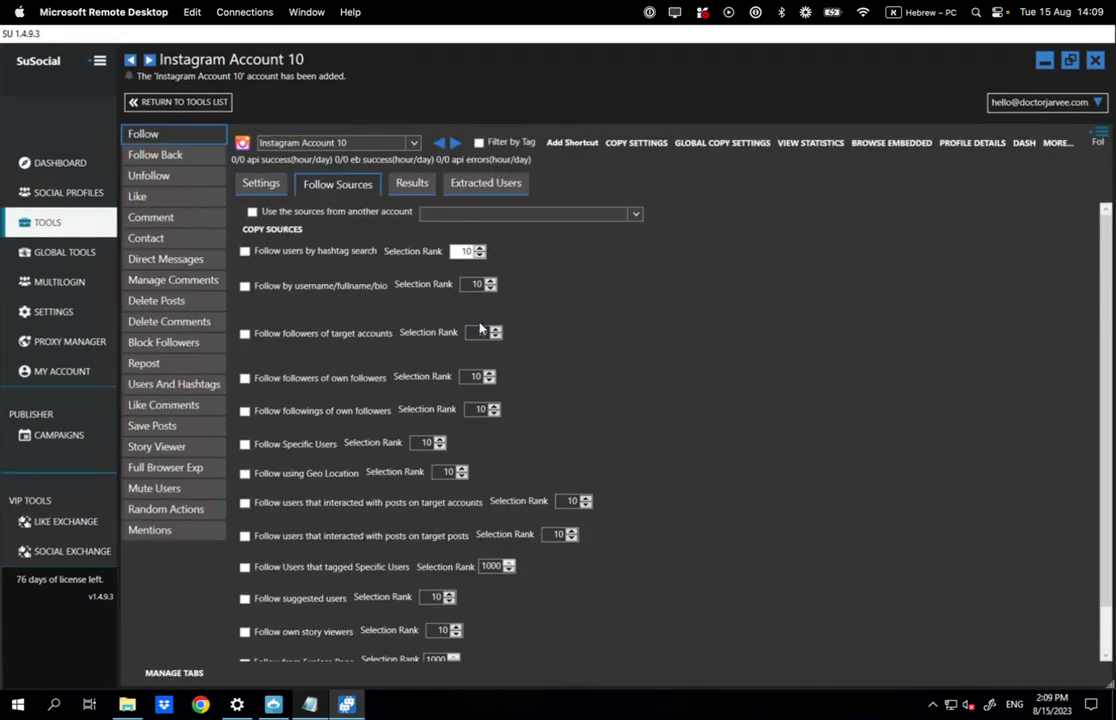
{"action": "scroll", "coordinate": [319, 410], "scroll_direction": "down", "scroll_amount": 2}
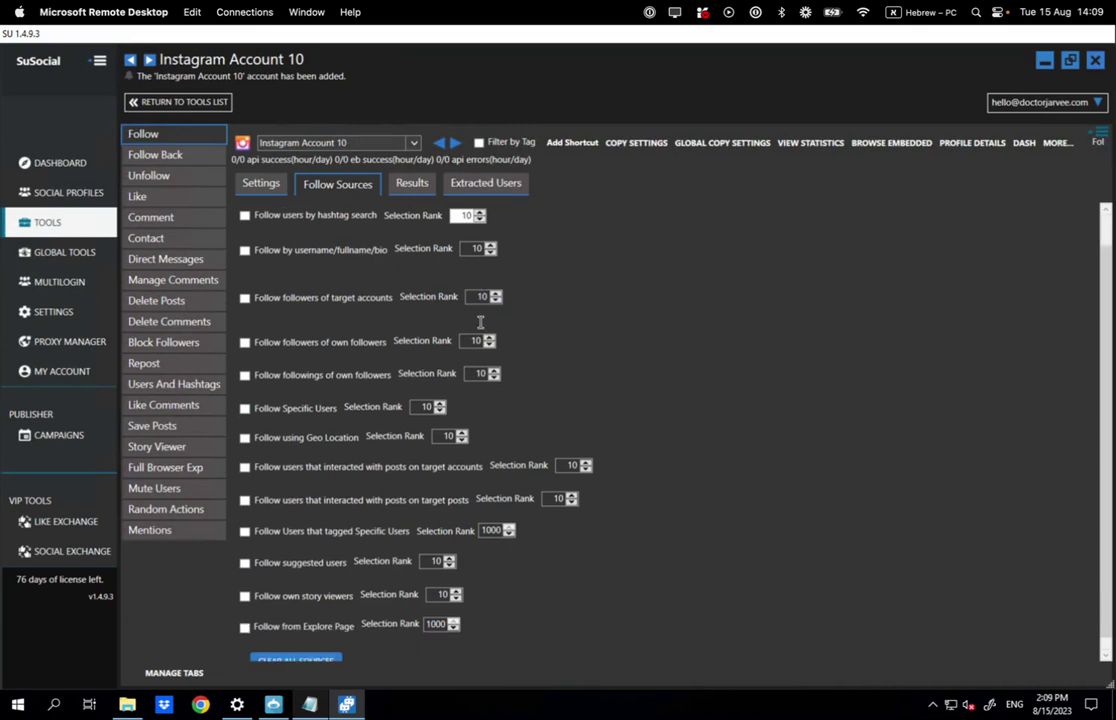
{"action": "left_click", "coordinate": [311, 402]}
{"action": "scroll", "coordinate": [311, 402], "scroll_direction": "down", "scroll_amount": 3}
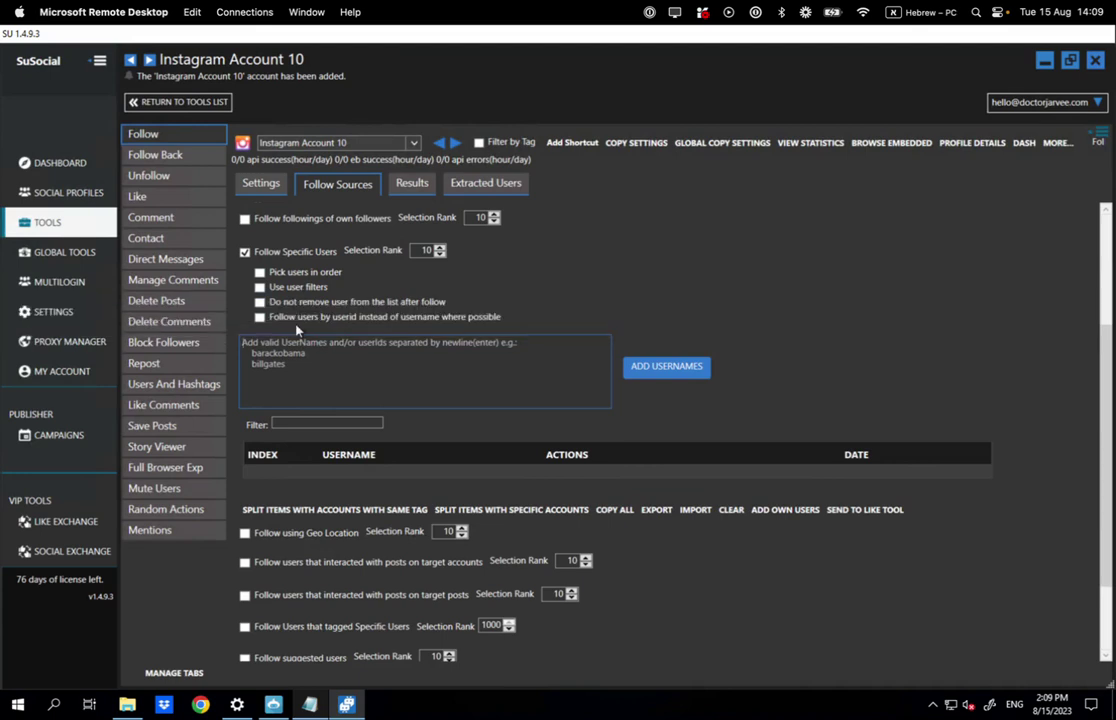
{"action": "mouse_move", "coordinate": [312, 320]}
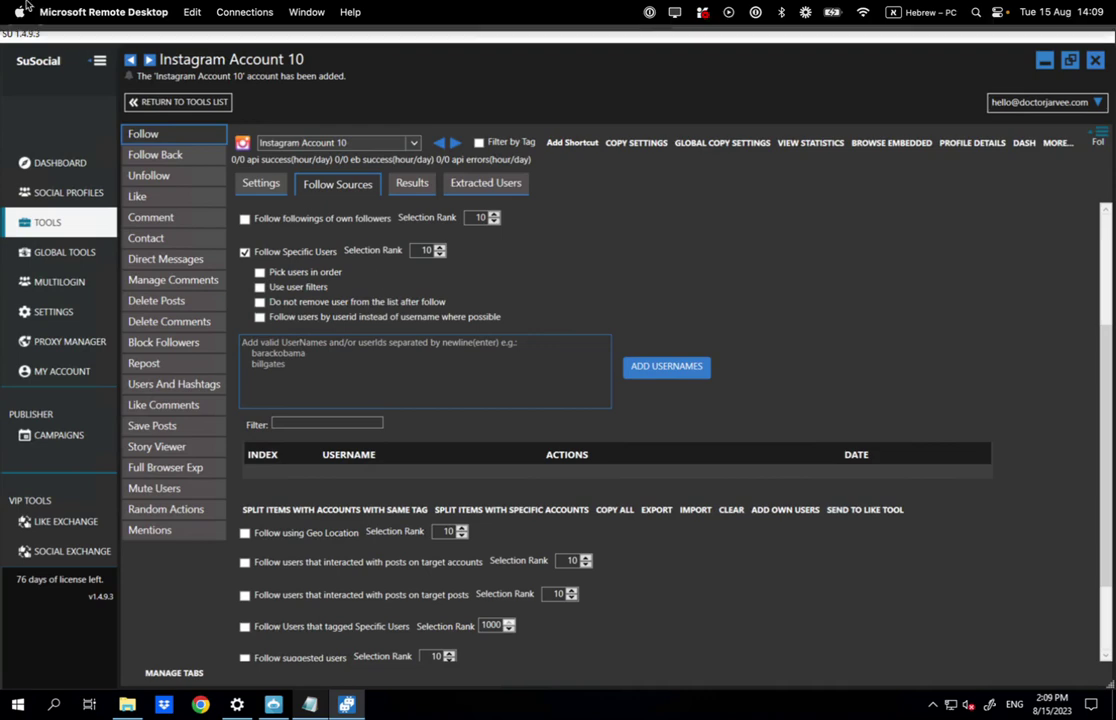
- Leave the full-screen session, switch to Numbers and copy the user column of the extracted followers sheet
{"action": "key", "text": "ctrl+Left"}
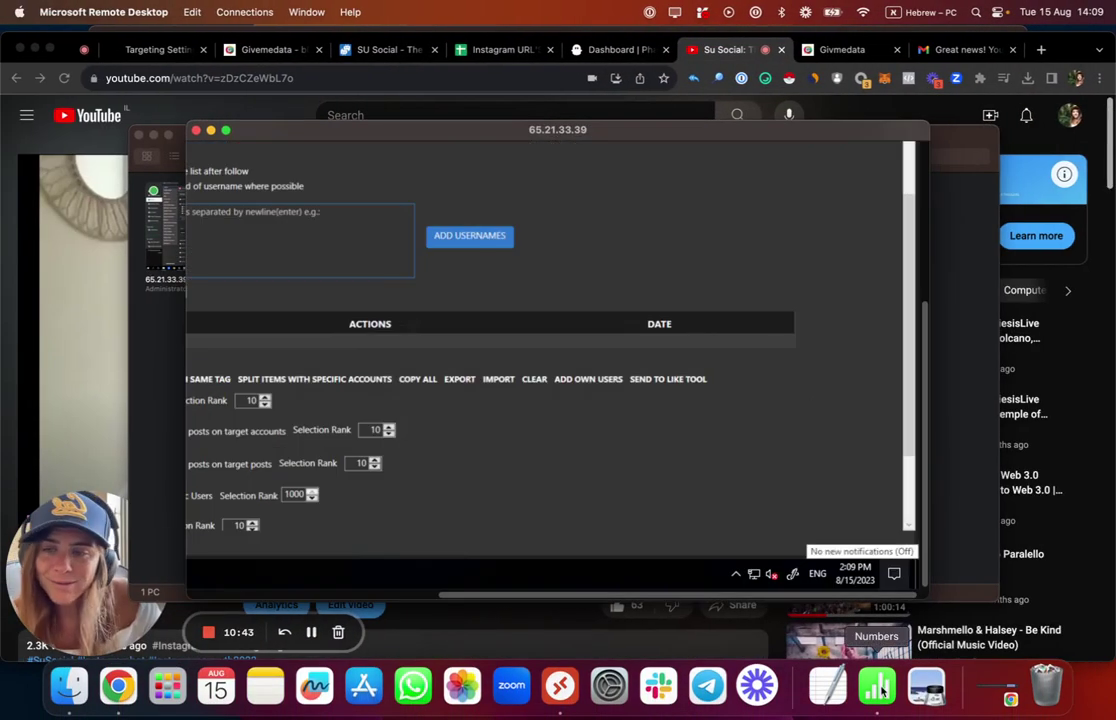
{"action": "left_click", "coordinate": [877, 686]}
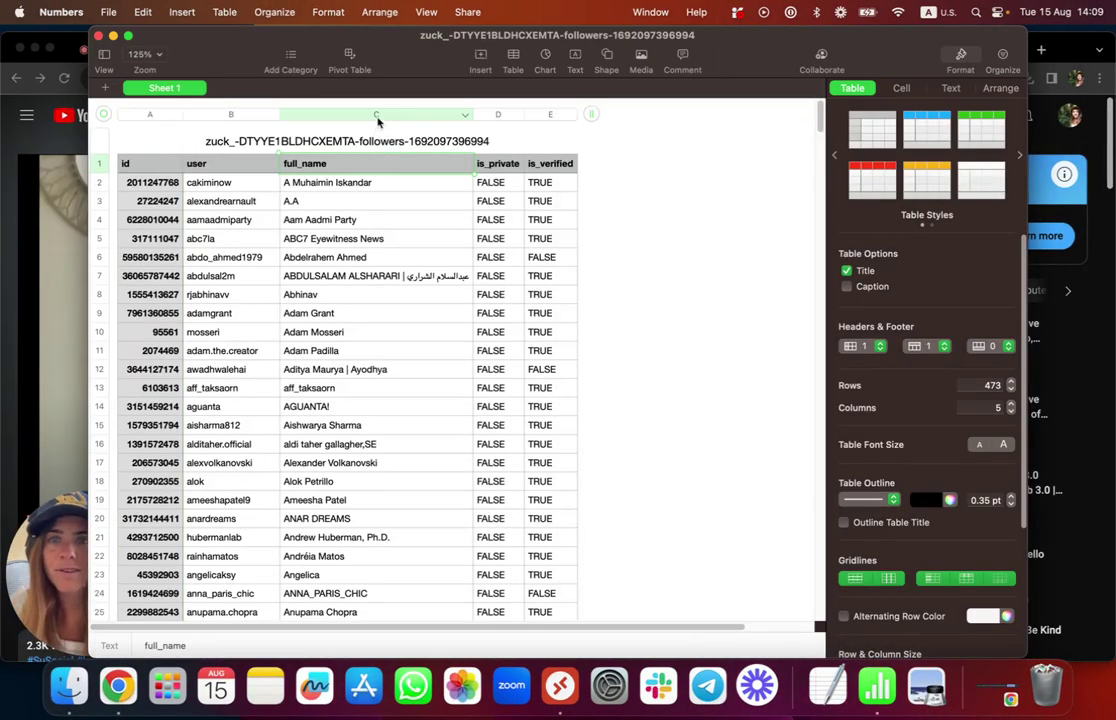
{"action": "left_click", "coordinate": [248, 113]}
{"action": "key", "text": "super+c"}
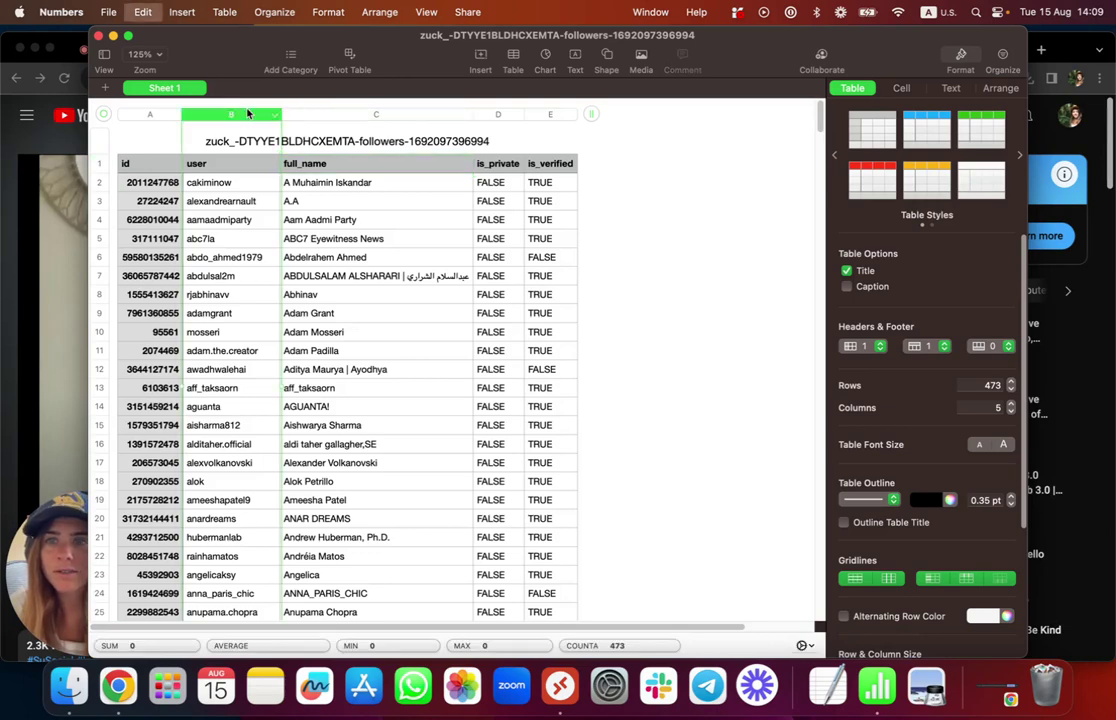
- Switch back to the remote session, paste the copied usernames under Follow Specific Users, add them and check the resulting list
{"action": "left_click", "coordinate": [559, 686]}
{"action": "left_click", "coordinate": [229, 133]}
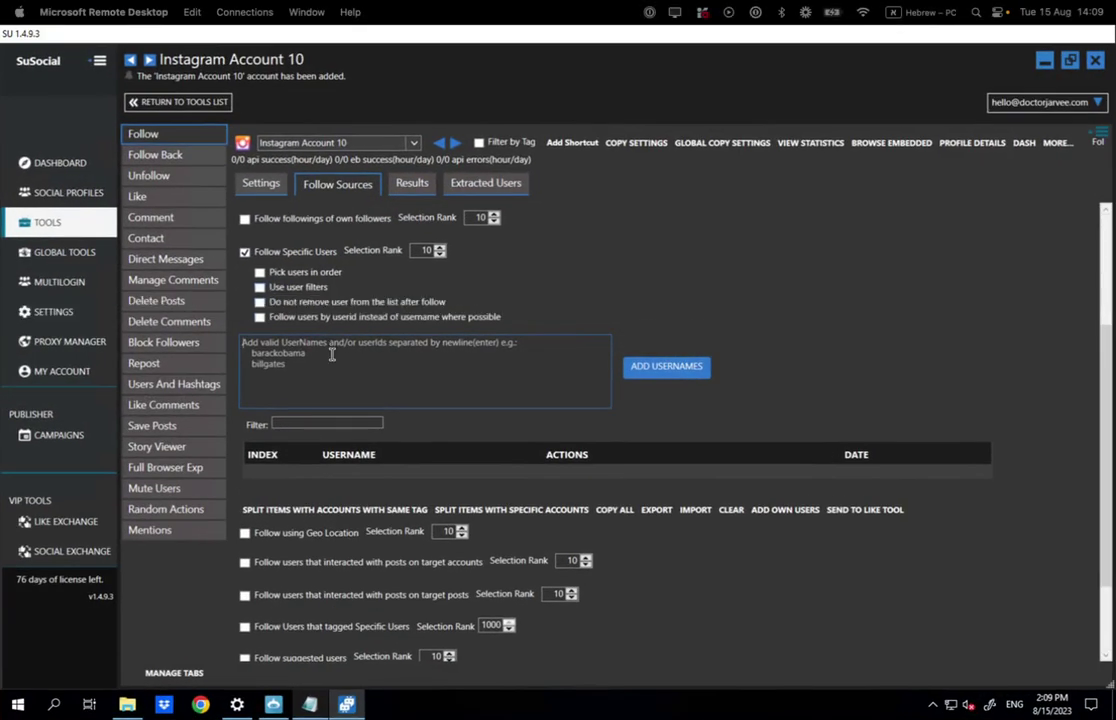
{"action": "left_click", "coordinate": [393, 351]}
{"action": "key", "text": "super+v"}
{"action": "scroll", "coordinate": [393, 351], "scroll_direction": "up", "scroll_amount": 8}
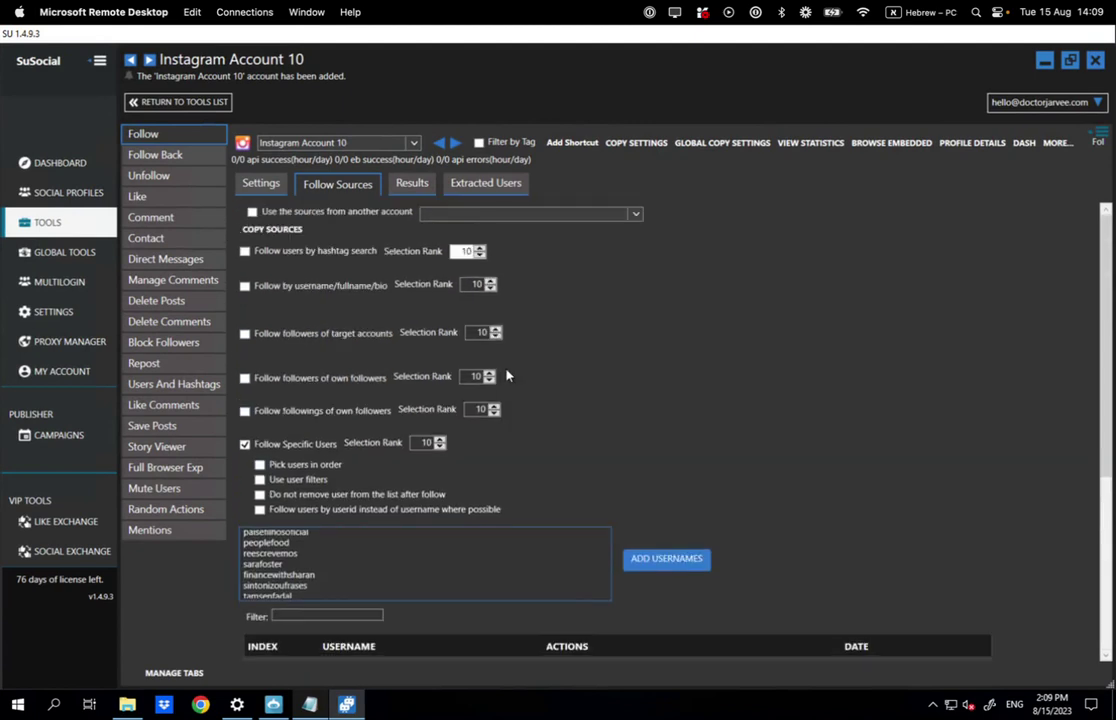
{"action": "left_click", "coordinate": [665, 571]}
{"action": "scroll", "coordinate": [575, 470], "scroll_direction": "down", "scroll_amount": 5}
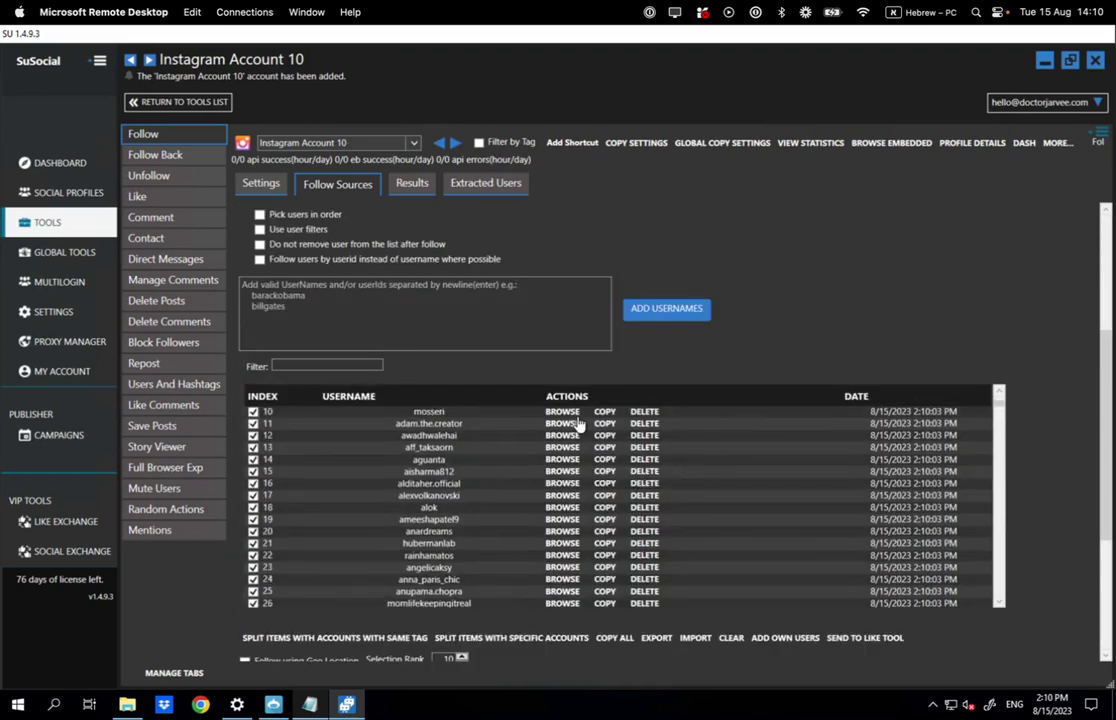
- Look through the list of usernames added under the Follow Sources of Instagram Account 10
{"action": "scroll", "coordinate": [515, 410], "scroll_direction": "down", "scroll_amount": 18}
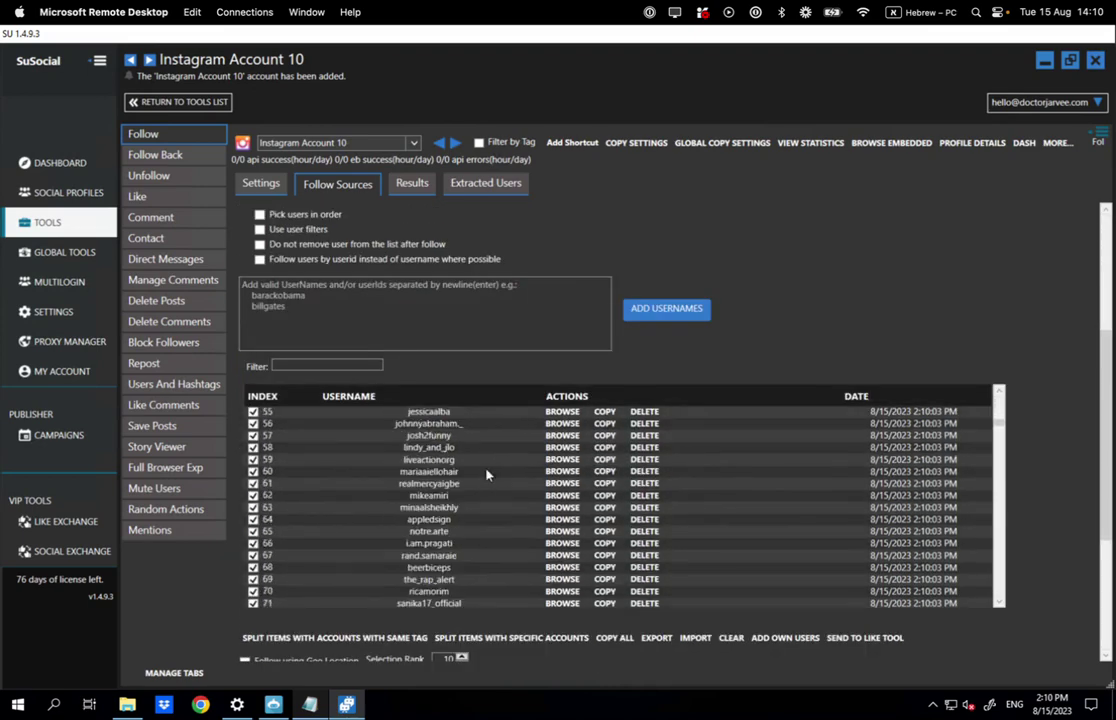
{"action": "scroll", "coordinate": [478, 485], "scroll_direction": "down", "scroll_amount": 18}
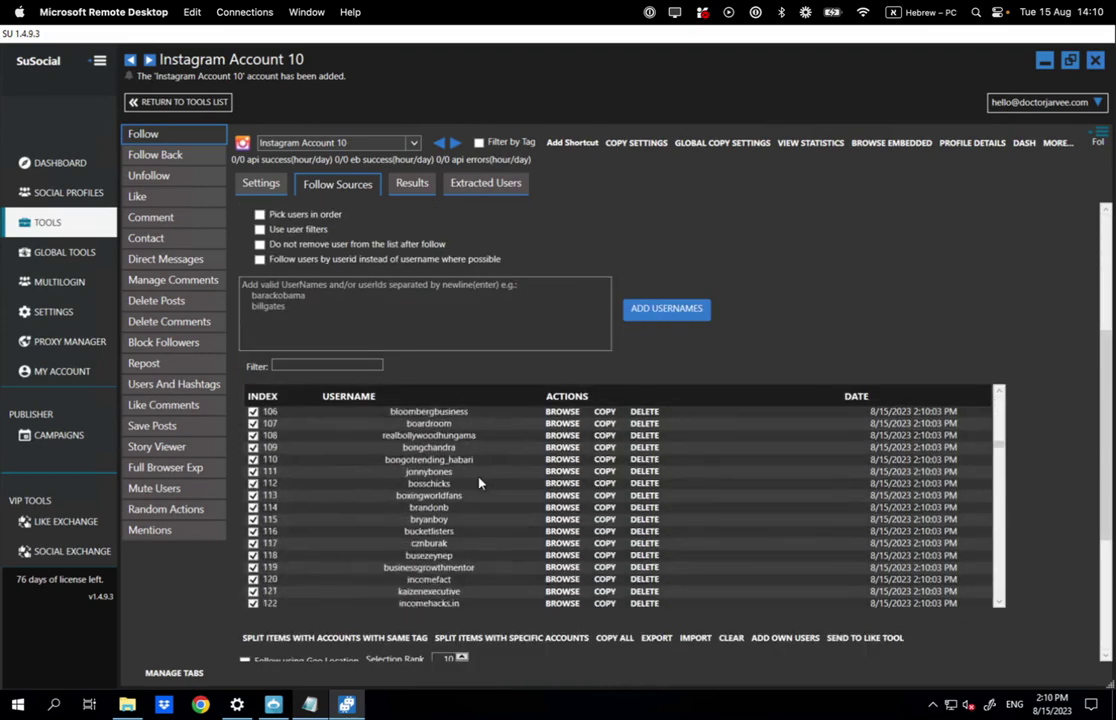
{"action": "scroll", "coordinate": [478, 483], "scroll_direction": "down", "scroll_amount": 20}
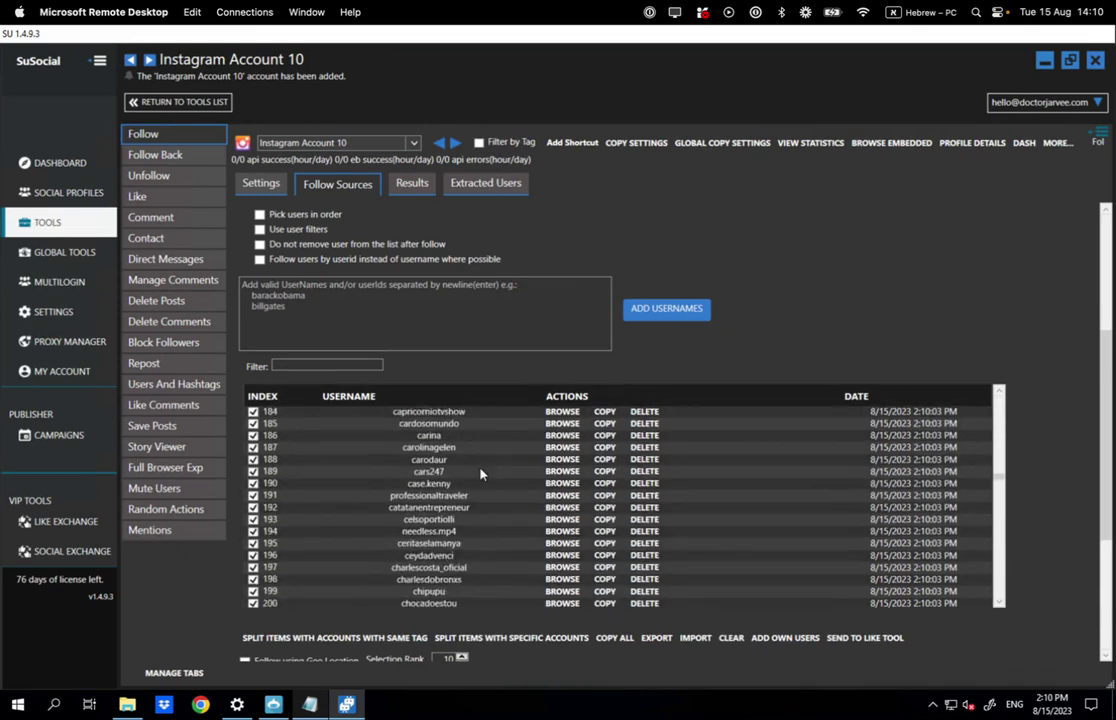
{"action": "scroll", "coordinate": [481, 470], "scroll_direction": "down", "scroll_amount": 3}
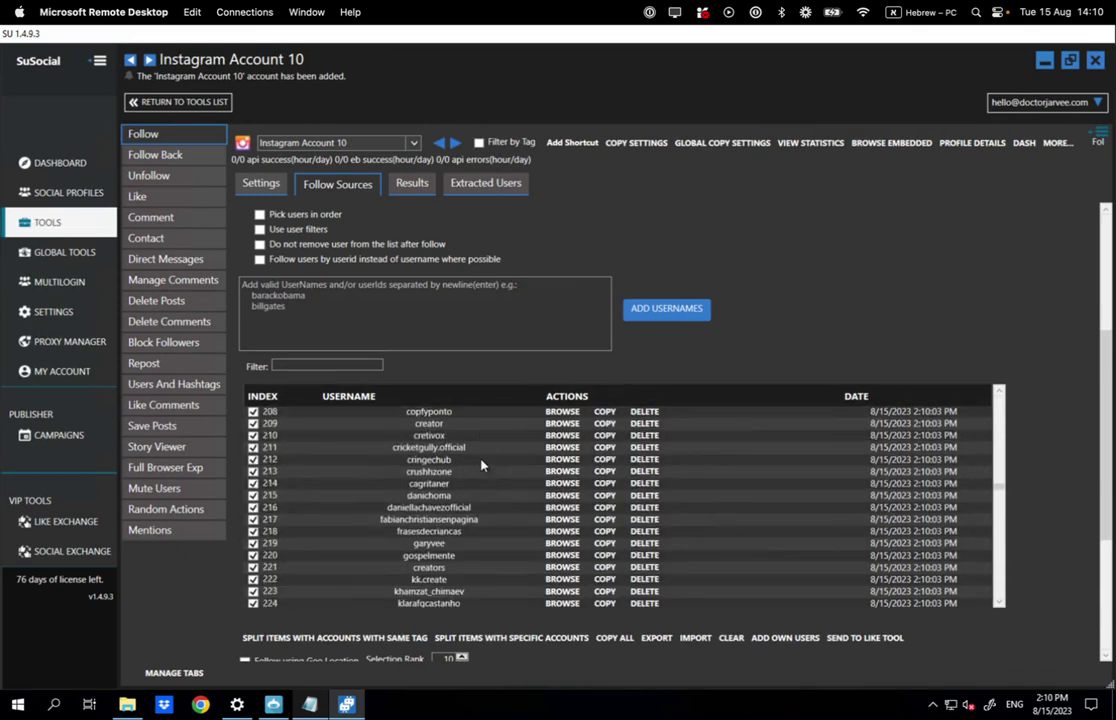
{"action": "left_click", "coordinate": [406, 184]}
{"action": "left_click", "coordinate": [340, 185]}
{"action": "scroll", "coordinate": [455, 523], "scroll_direction": "up", "scroll_amount": 11}
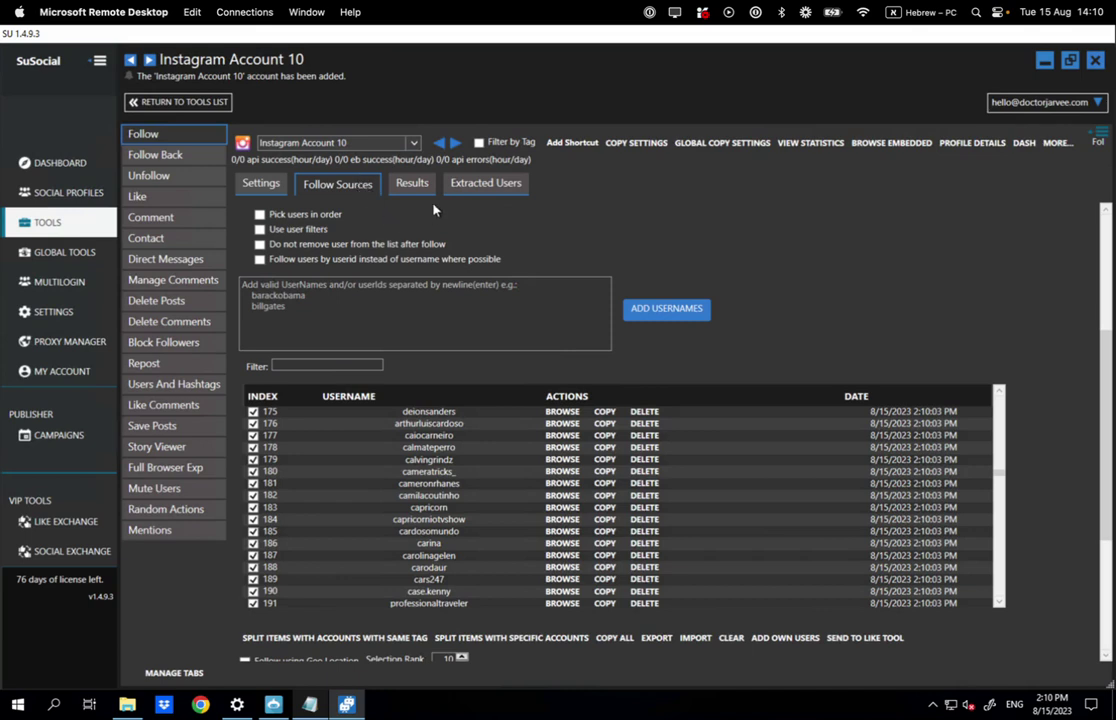
{"action": "scroll", "coordinate": [481, 449], "scroll_direction": "down", "scroll_amount": 20}
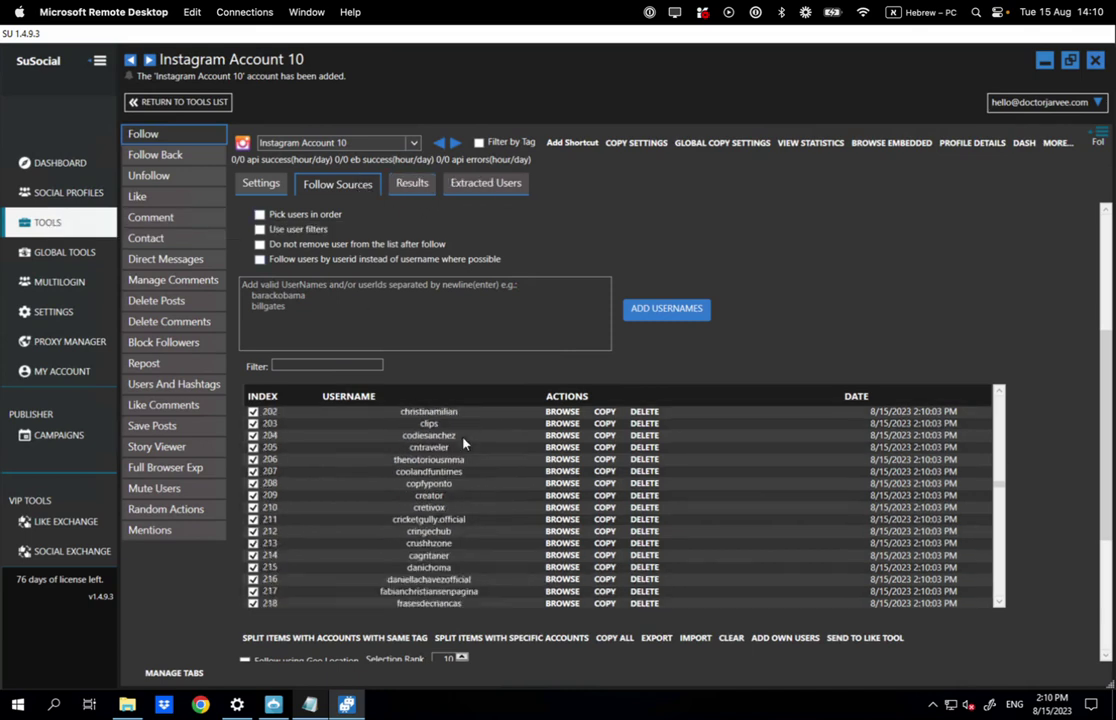
{"action": "scroll", "coordinate": [463, 443], "scroll_direction": "down", "scroll_amount": 3}
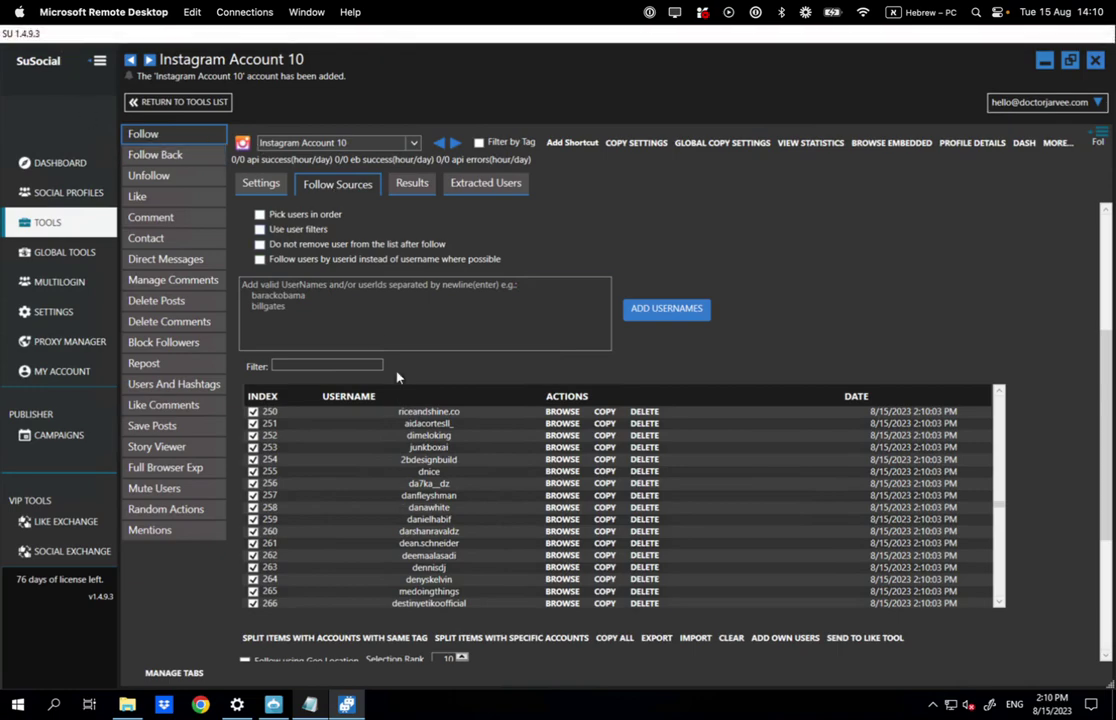
- Leave the full-screen remote session, switch to Chrome and play the Su Social Instagram growth guide video on YouTube, skipping the ad
{"action": "left_click", "coordinate": [40, 36]}
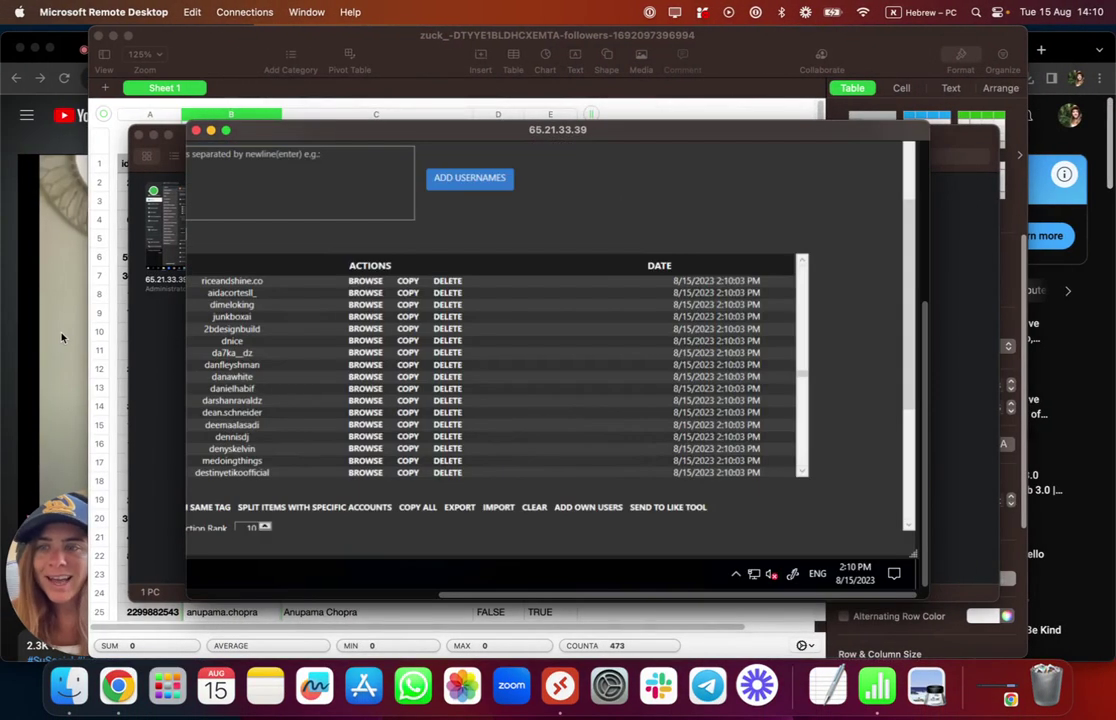
{"action": "key", "text": "super+Tab"}
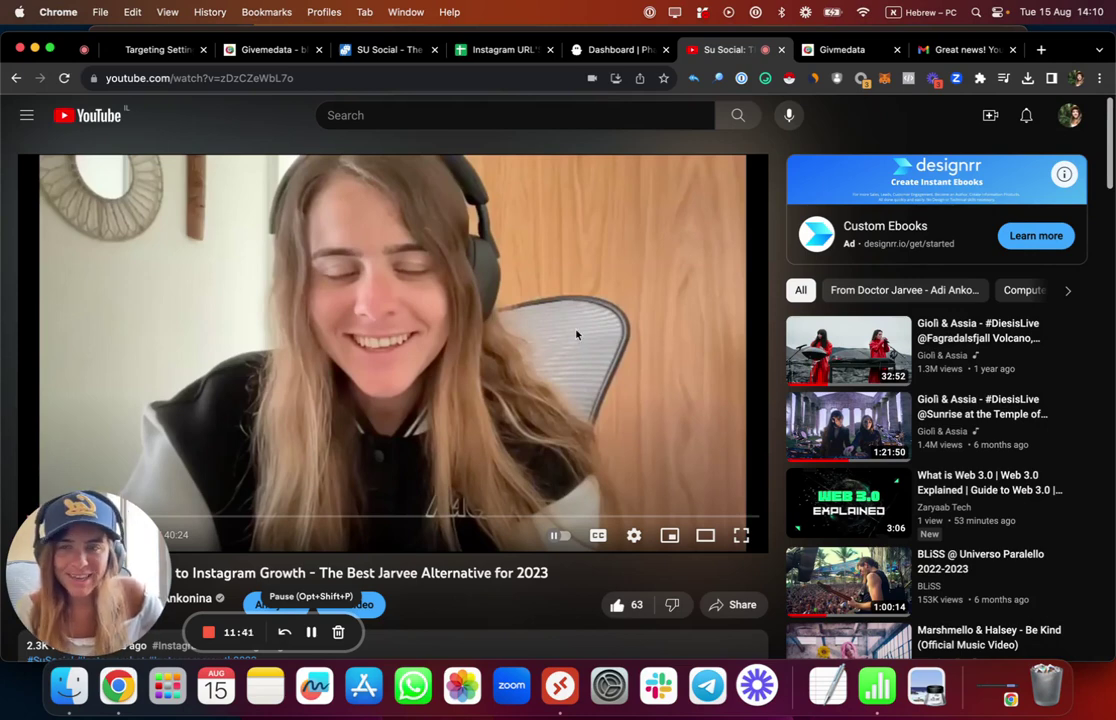
{"action": "scroll", "coordinate": [440, 390], "scroll_direction": "down", "scroll_amount": 2}
{"action": "left_click", "coordinate": [147, 478]}
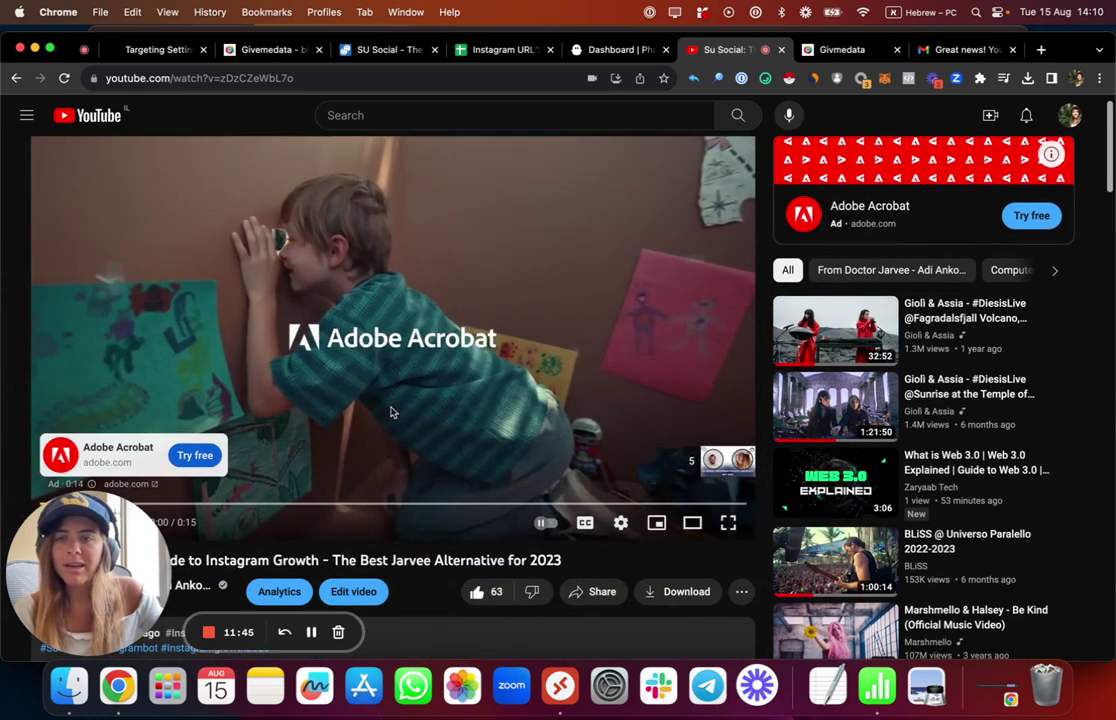
{"action": "scroll", "coordinate": [600, 503], "scroll_direction": "down", "scroll_amount": 3}
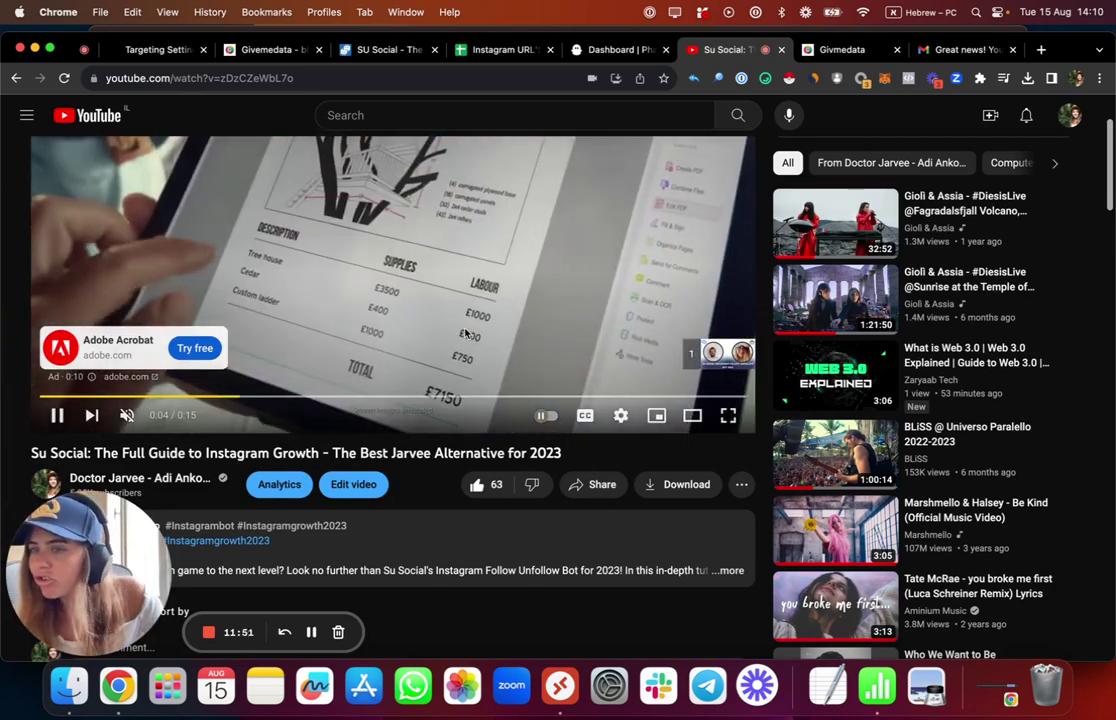
{"action": "left_click", "coordinate": [698, 355]}
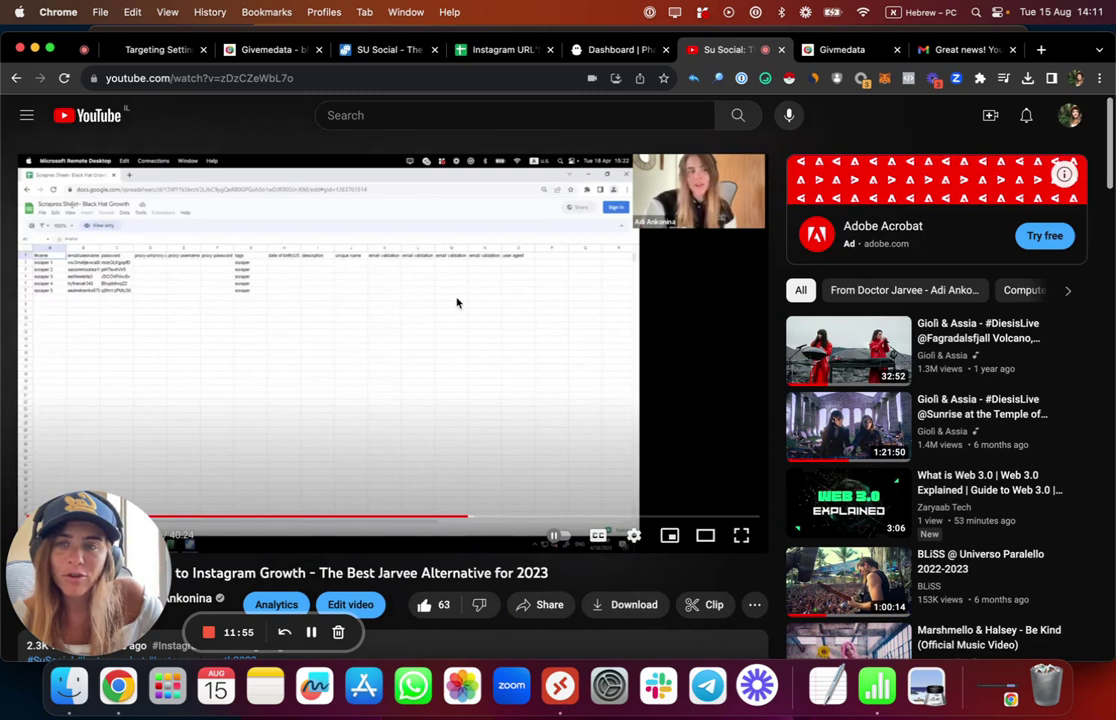
{"action": "left_click", "coordinate": [202, 259]}
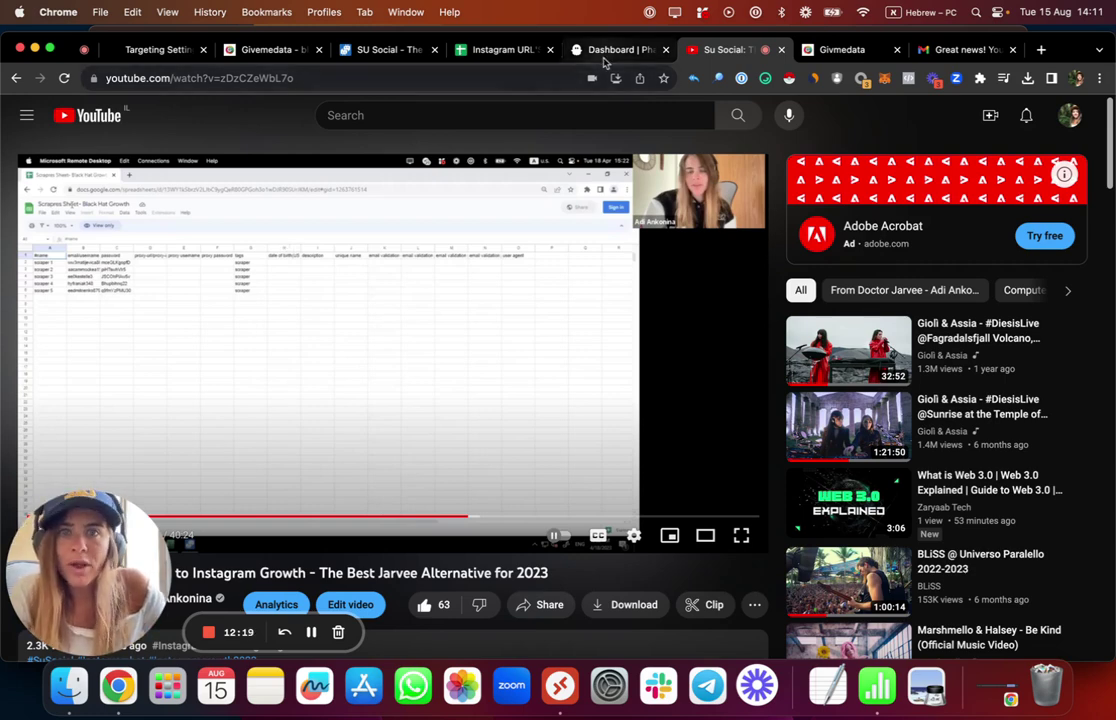
- View the Give Me Data extractions, look over the SU Social homepage and close its page
{"action": "left_click", "coordinate": [828, 49]}
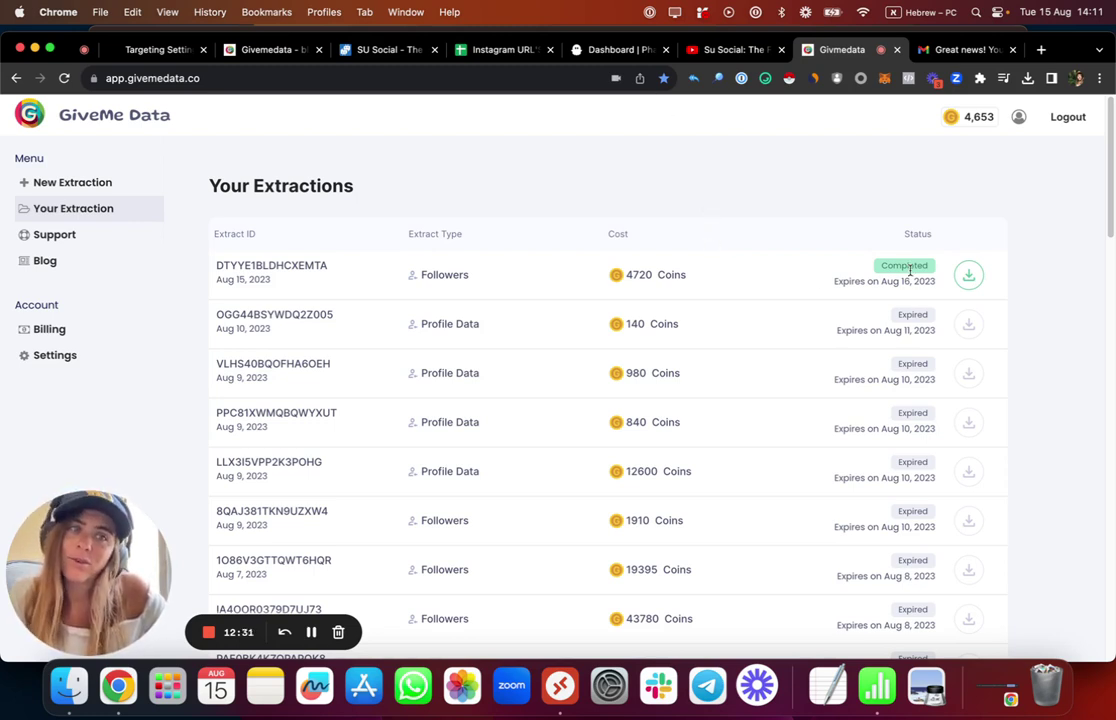
{"action": "left_click", "coordinate": [580, 49]}
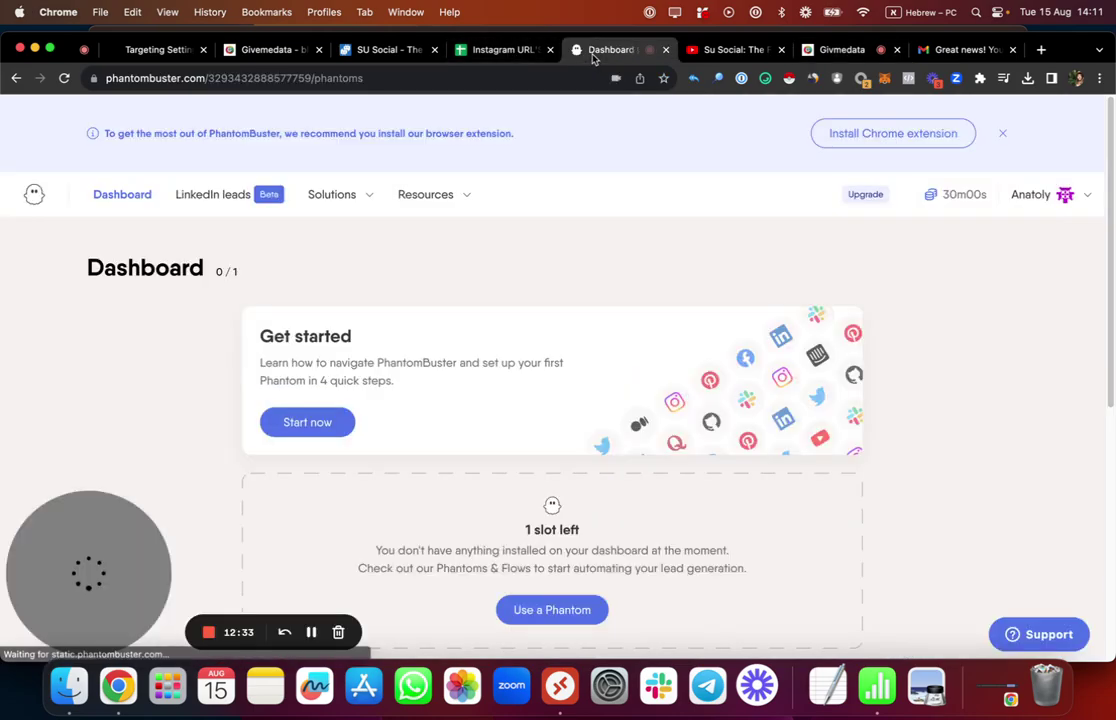
{"action": "left_click", "coordinate": [365, 49]}
{"action": "scroll", "coordinate": [449, 374], "scroll_direction": "down", "scroll_amount": 15}
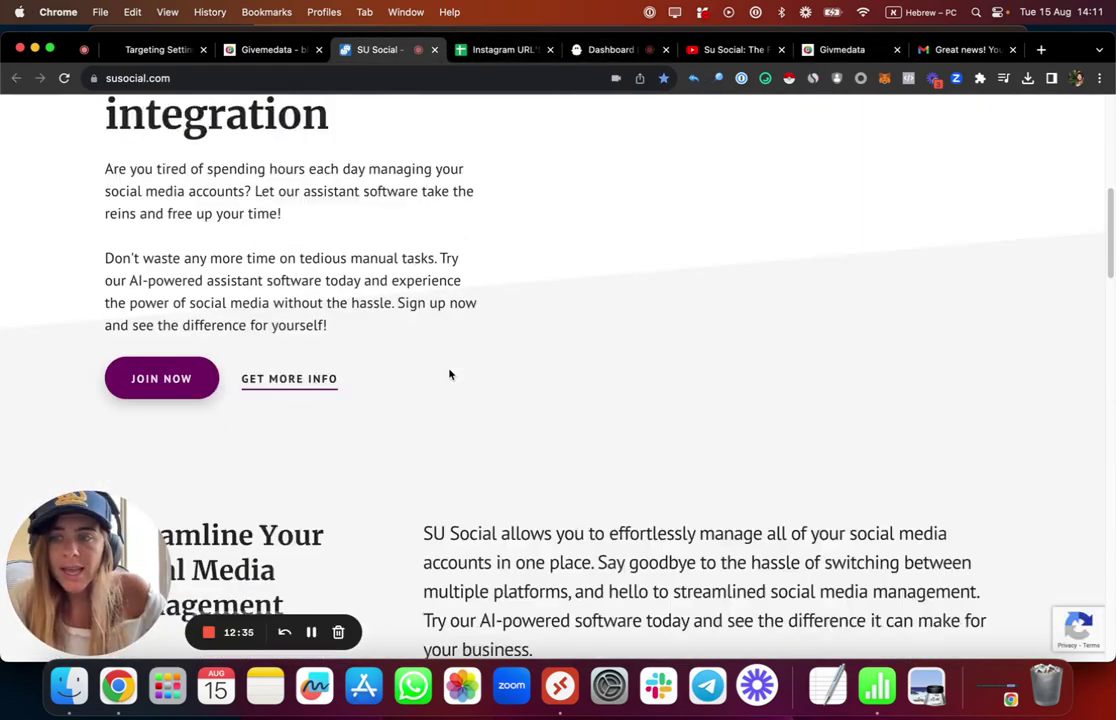
{"action": "scroll", "coordinate": [449, 370], "scroll_direction": "down", "scroll_amount": 15}
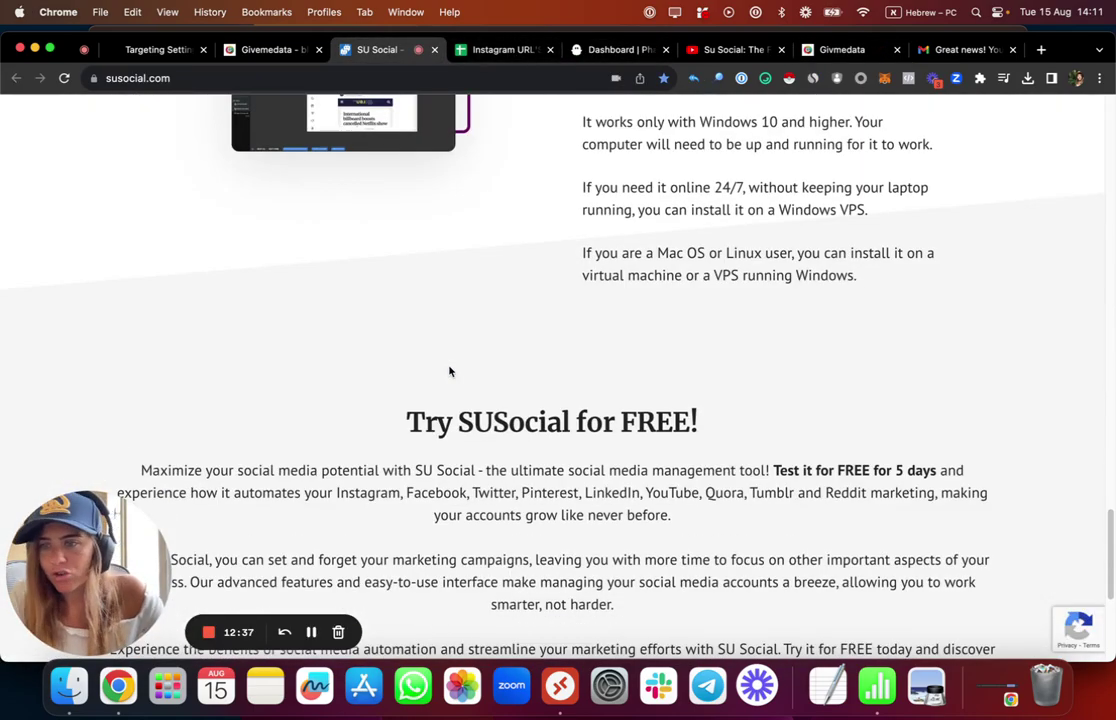
{"action": "scroll", "coordinate": [448, 364], "scroll_direction": "up", "scroll_amount": 20}
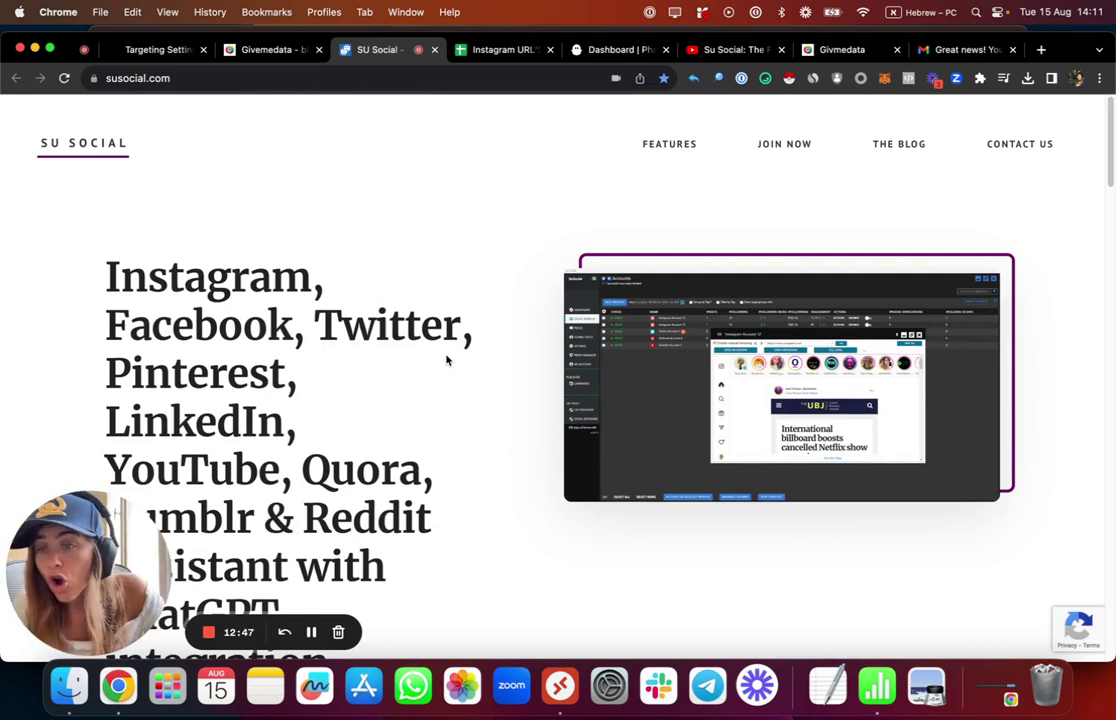
{"action": "left_click", "coordinate": [434, 50]}
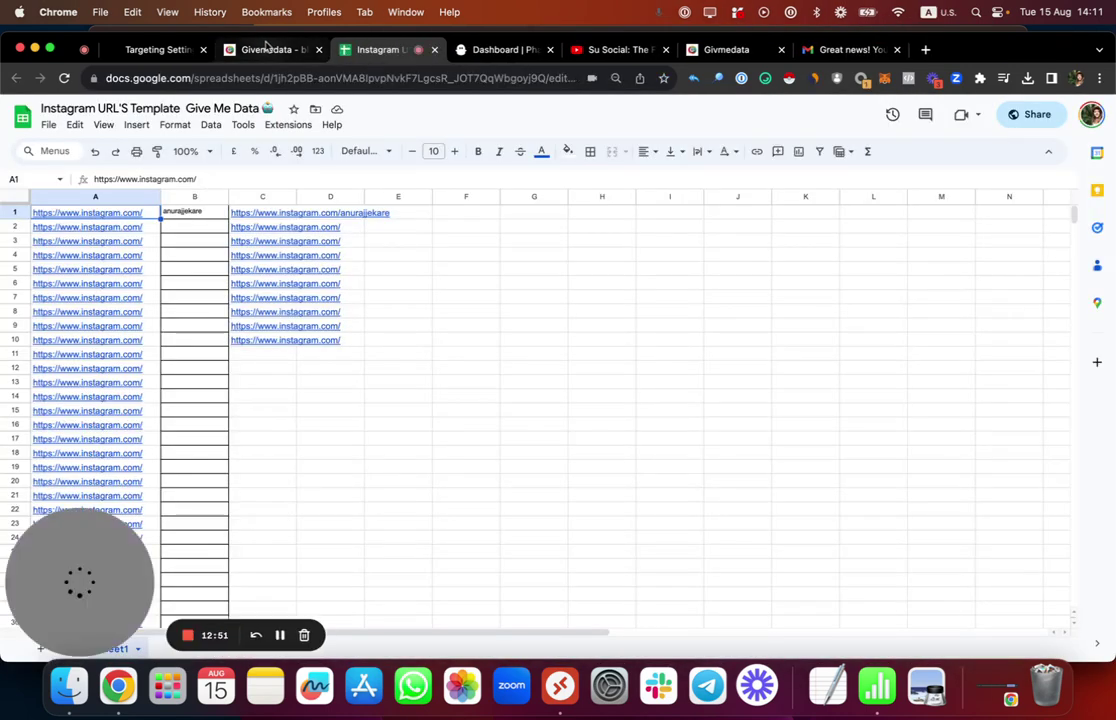
- Open the PhantomBuster dashboard and examine the site's visits and traffic sources in Similarweb
{"action": "left_click", "coordinate": [519, 55]}
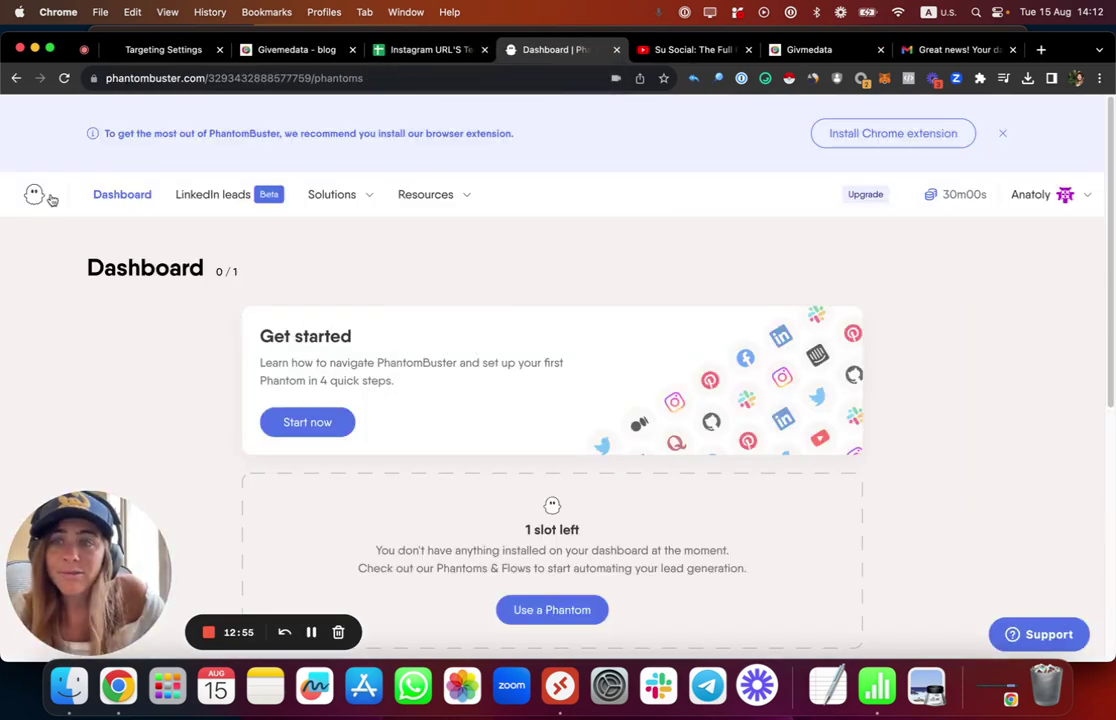
{"action": "left_click", "coordinate": [30, 202]}
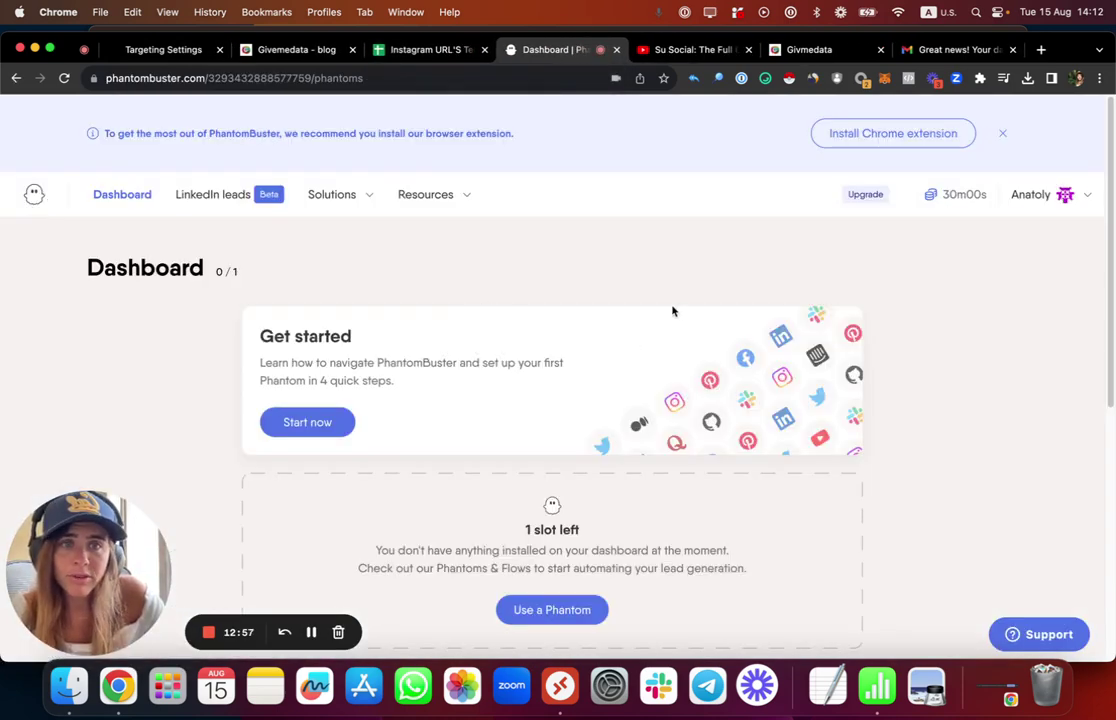
{"action": "left_click", "coordinate": [717, 78]}
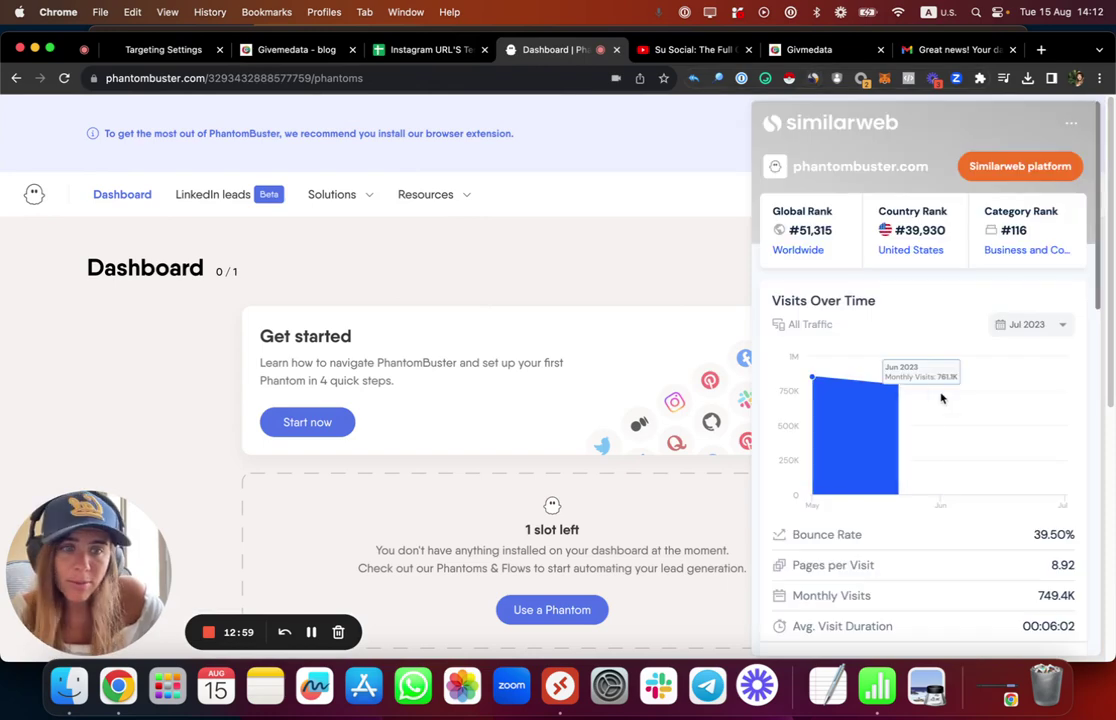
{"action": "scroll", "coordinate": [1027, 390], "scroll_direction": "down", "scroll_amount": 10}
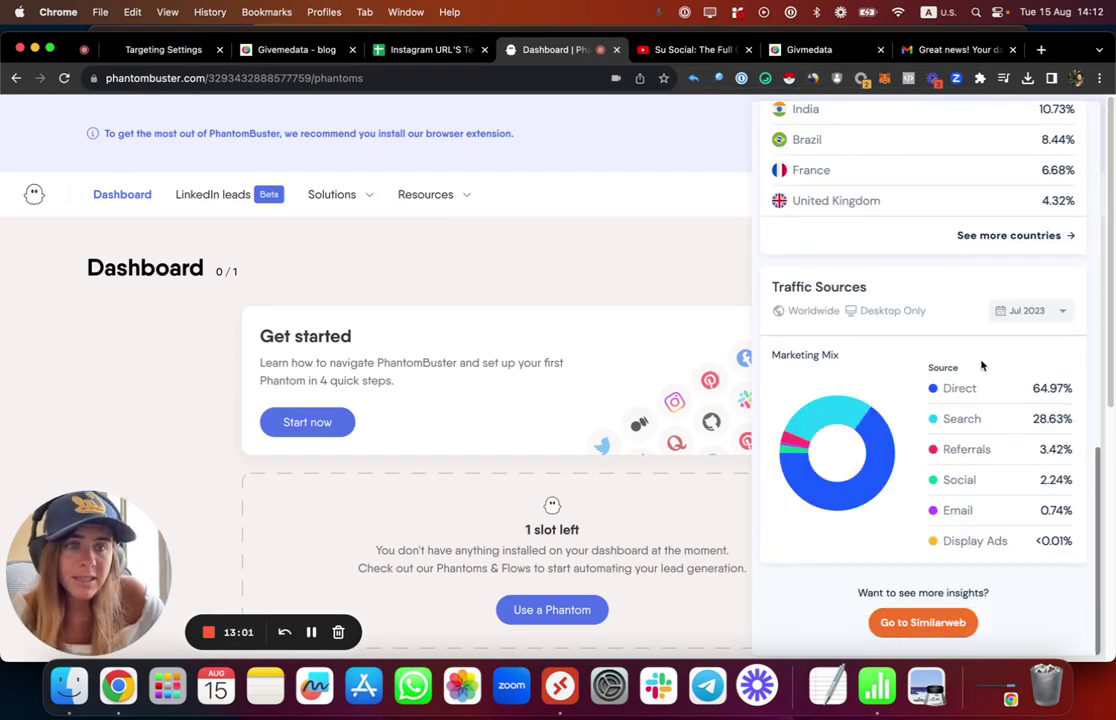
{"action": "scroll", "coordinate": [900, 360], "scroll_direction": "up", "scroll_amount": 4}
{"action": "left_click", "coordinate": [490, 270]}
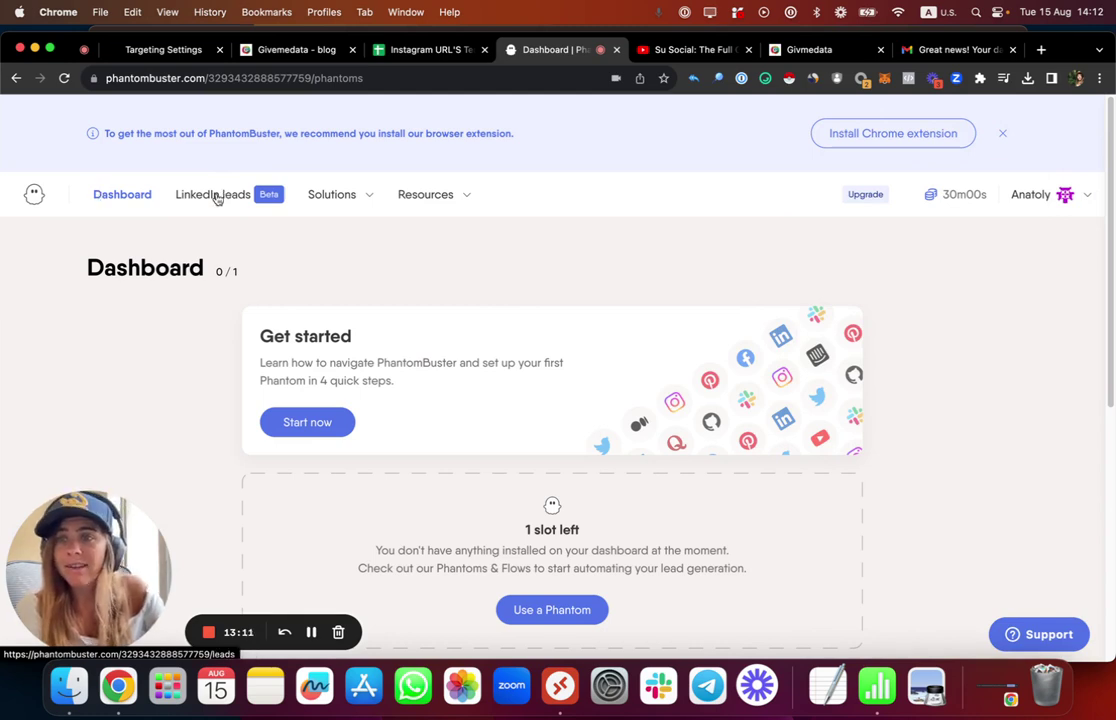
- Open PhantomBuster's Instagram solutions and look through the featured and other available Phantoms
{"action": "mouse_move", "coordinate": [353, 205]}
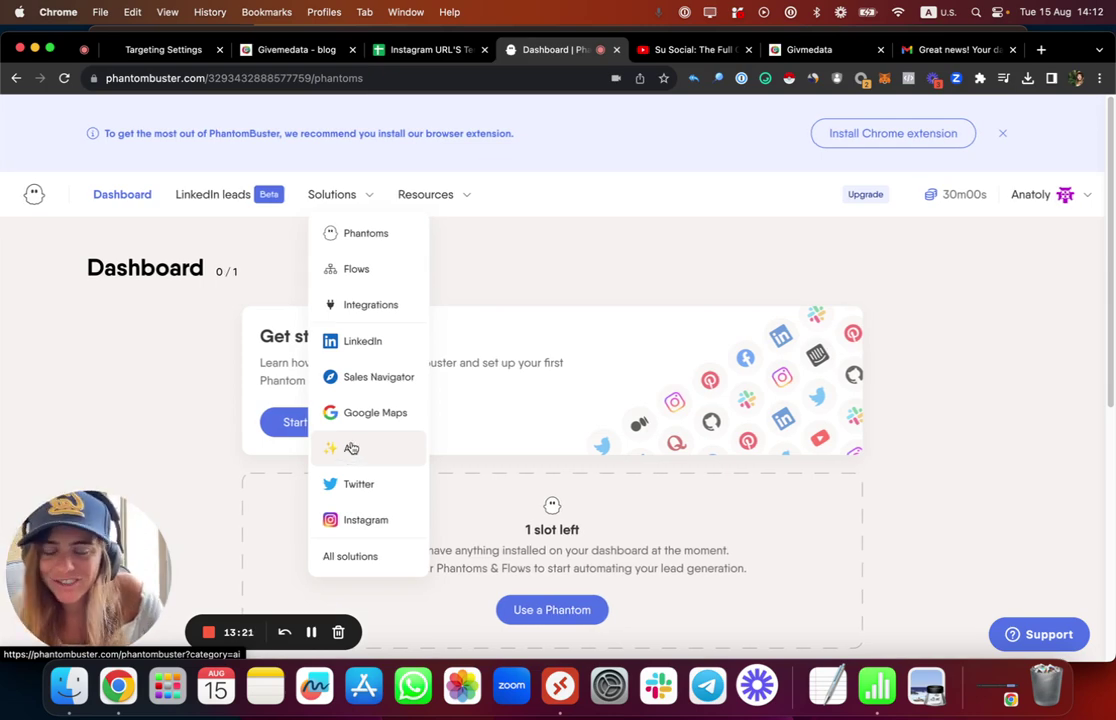
{"action": "left_click", "coordinate": [380, 536]}
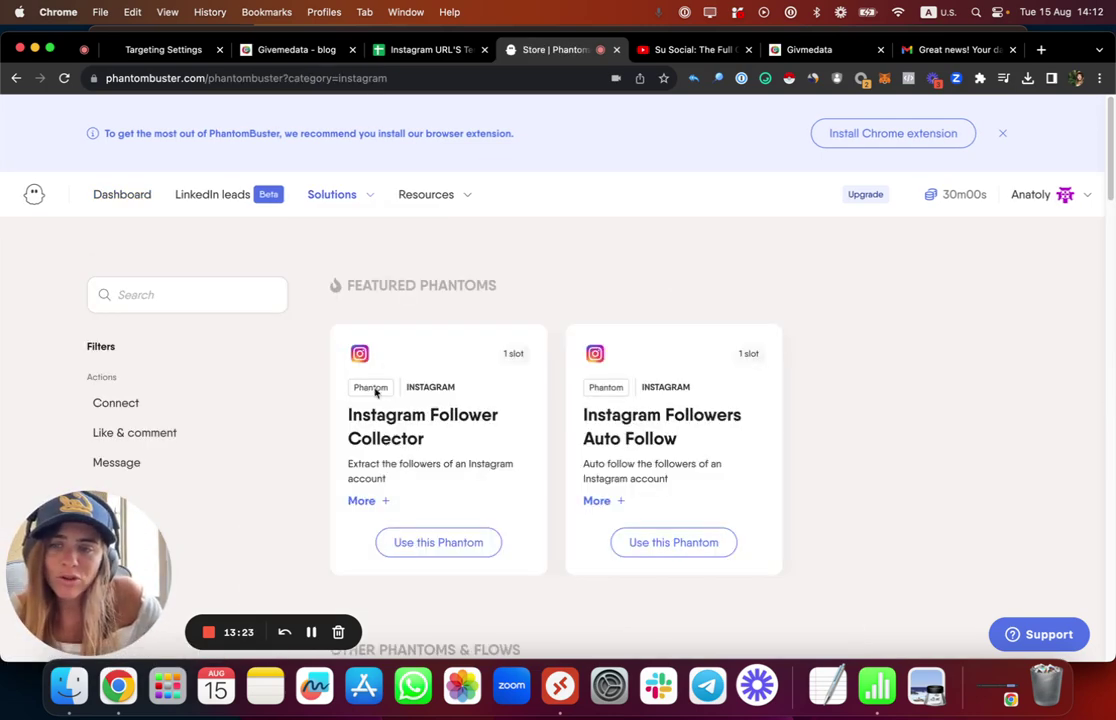
{"action": "scroll", "coordinate": [420, 490], "scroll_direction": "down", "scroll_amount": 2}
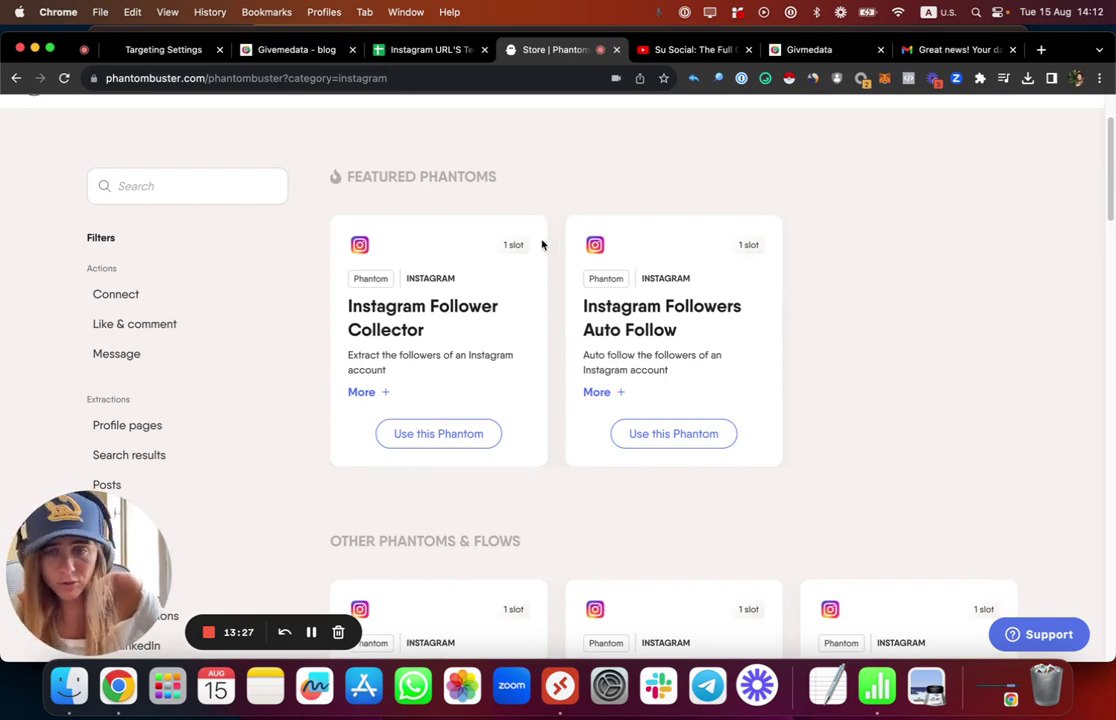
{"action": "scroll", "coordinate": [431, 198], "scroll_direction": "up", "scroll_amount": 2}
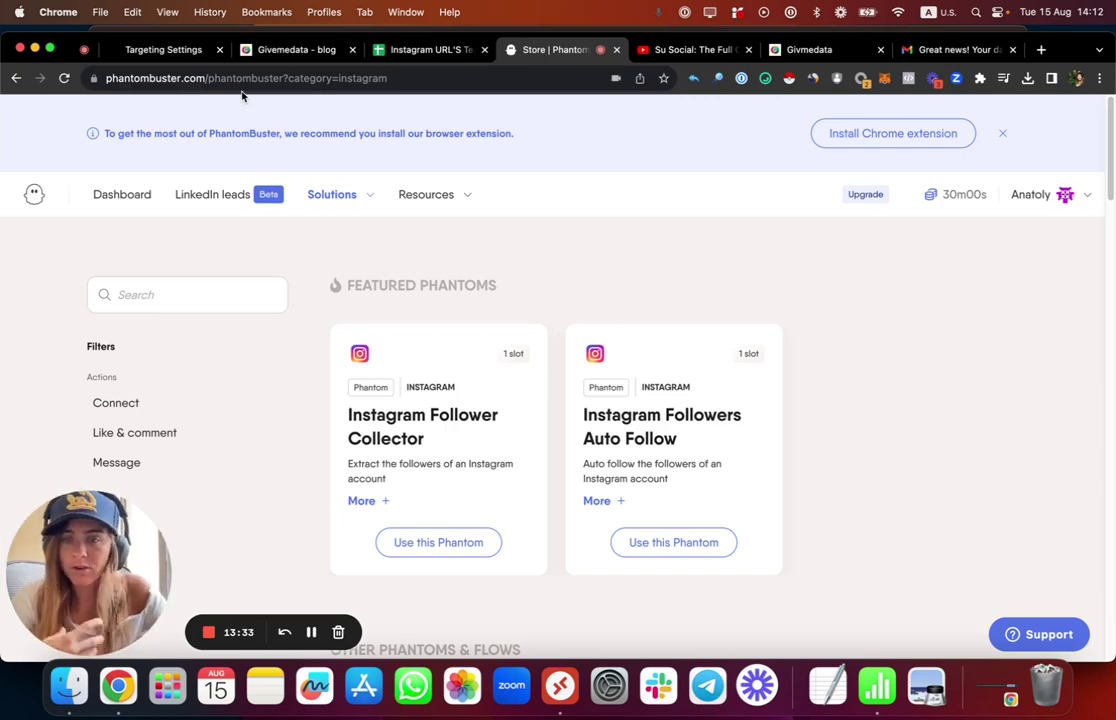
{"action": "scroll", "coordinate": [555, 256], "scroll_direction": "down", "scroll_amount": 5}
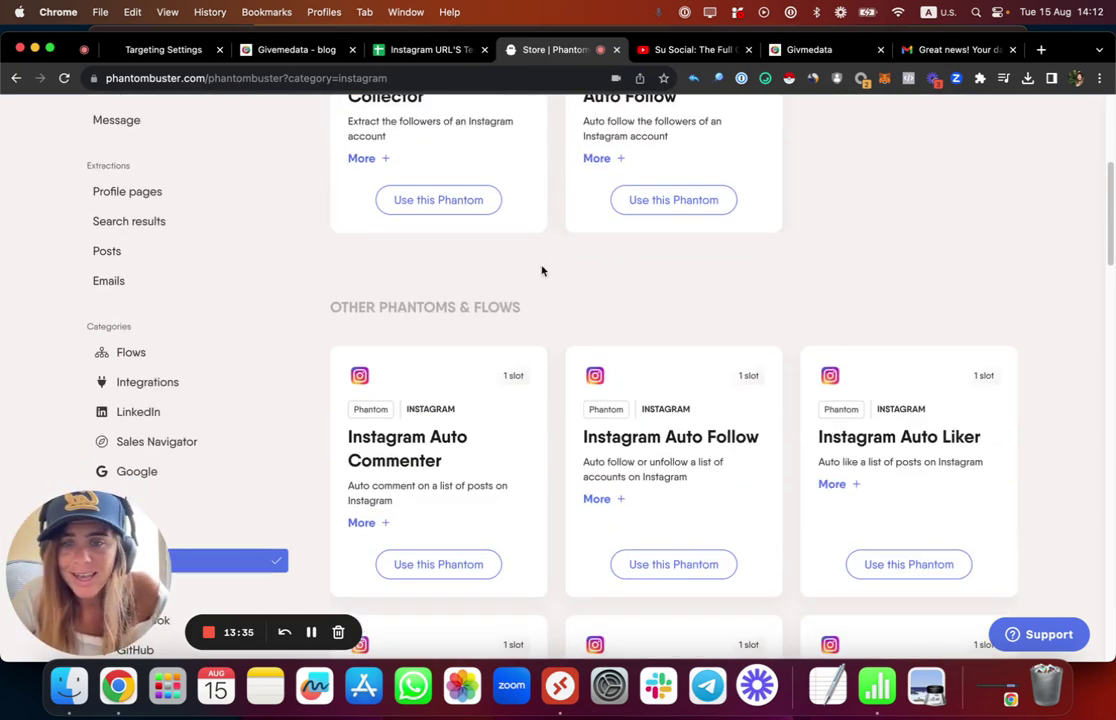
{"action": "scroll", "coordinate": [480, 425], "scroll_direction": "down", "scroll_amount": 2}
{"action": "scroll", "coordinate": [466, 316], "scroll_direction": "down", "scroll_amount": 10}
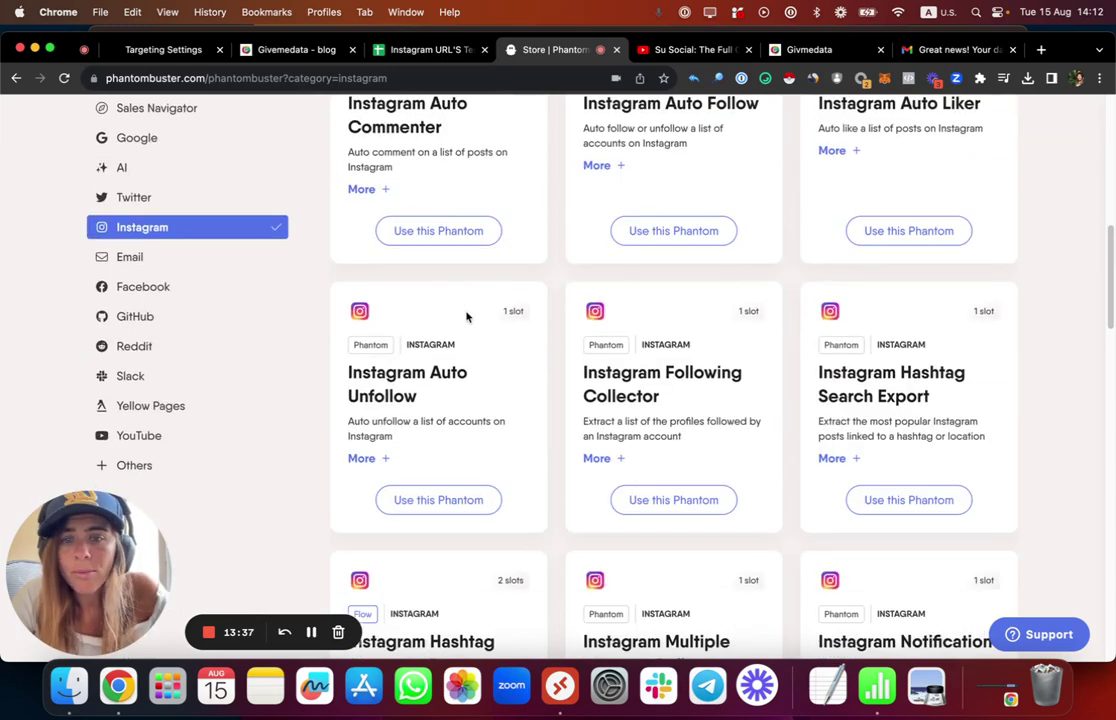
{"action": "scroll", "coordinate": [466, 316], "scroll_direction": "up", "scroll_amount": 20}
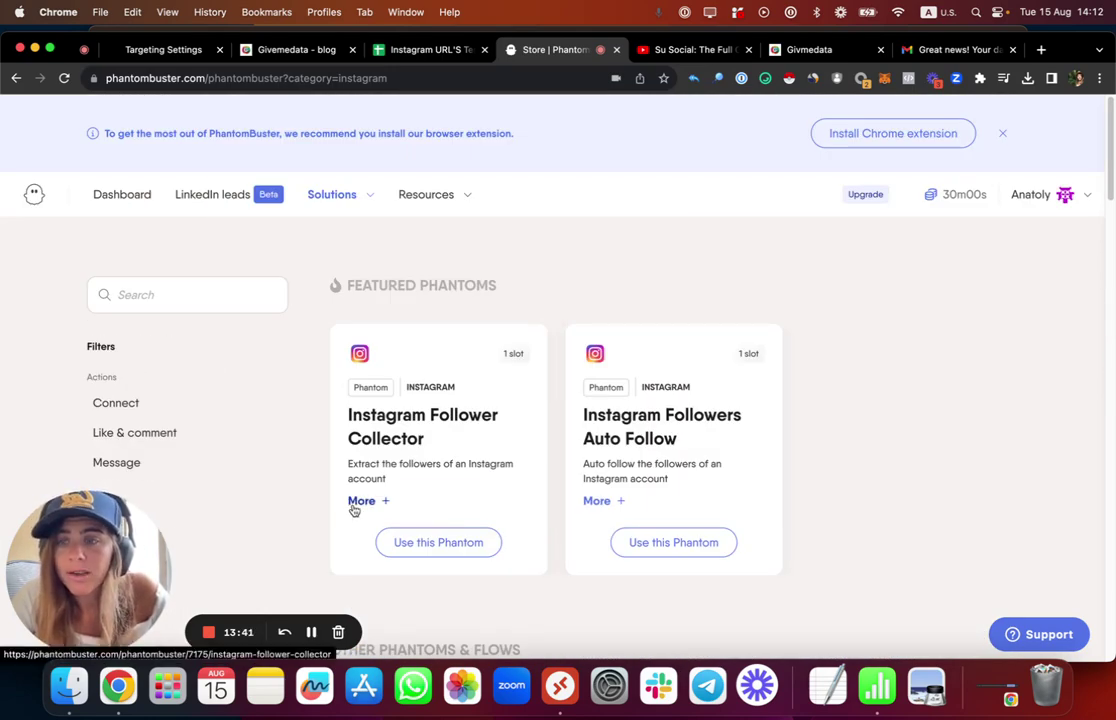
- View the Instagram Follower Collector's details and Connect to Instagram setup, and return to the Instagram Phantoms list
{"action": "left_click", "coordinate": [352, 508]}
{"action": "scroll", "coordinate": [373, 470], "scroll_direction": "down", "scroll_amount": 2}
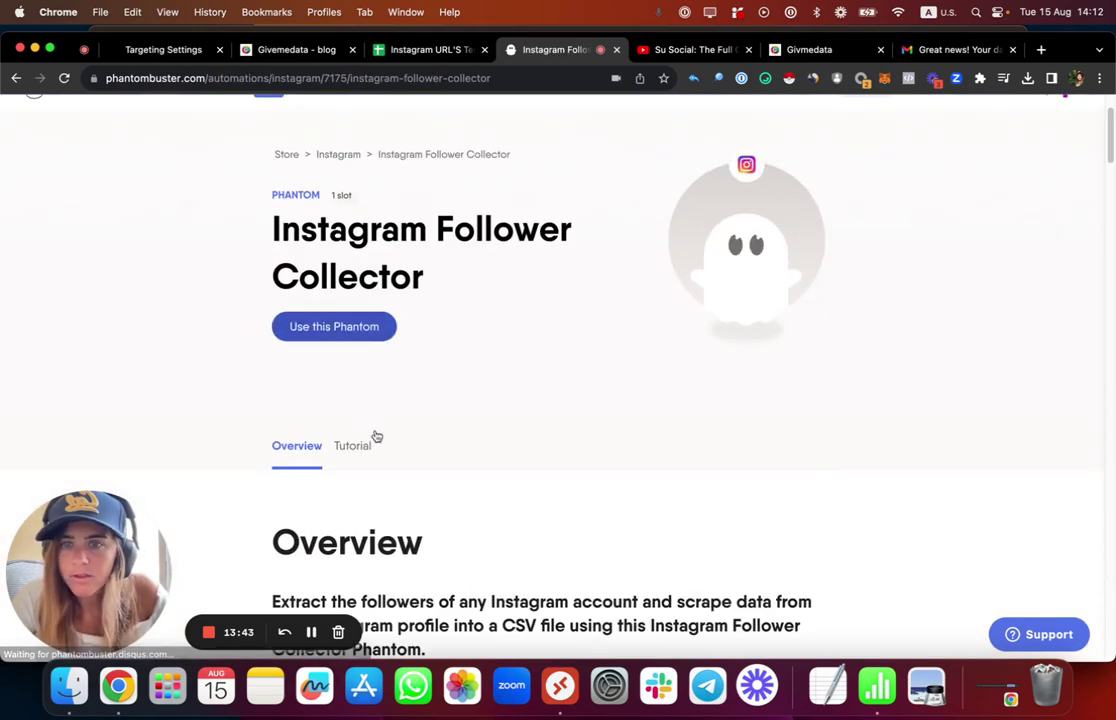
{"action": "left_click", "coordinate": [364, 330]}
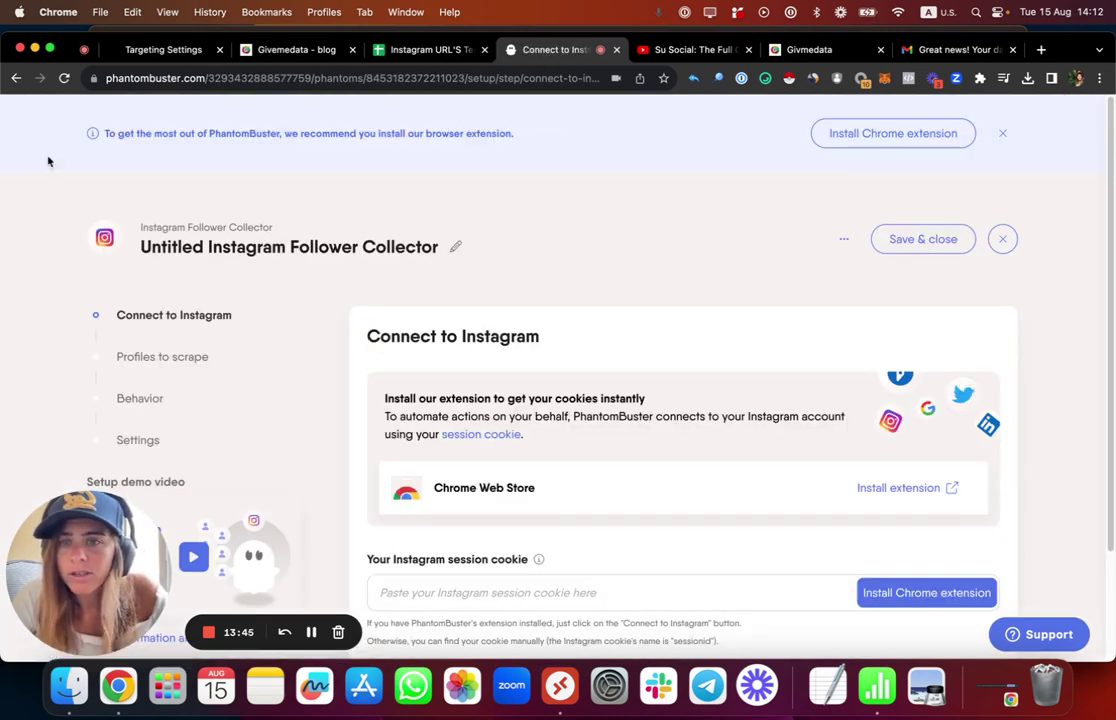
{"action": "left_click", "coordinate": [16, 78]}
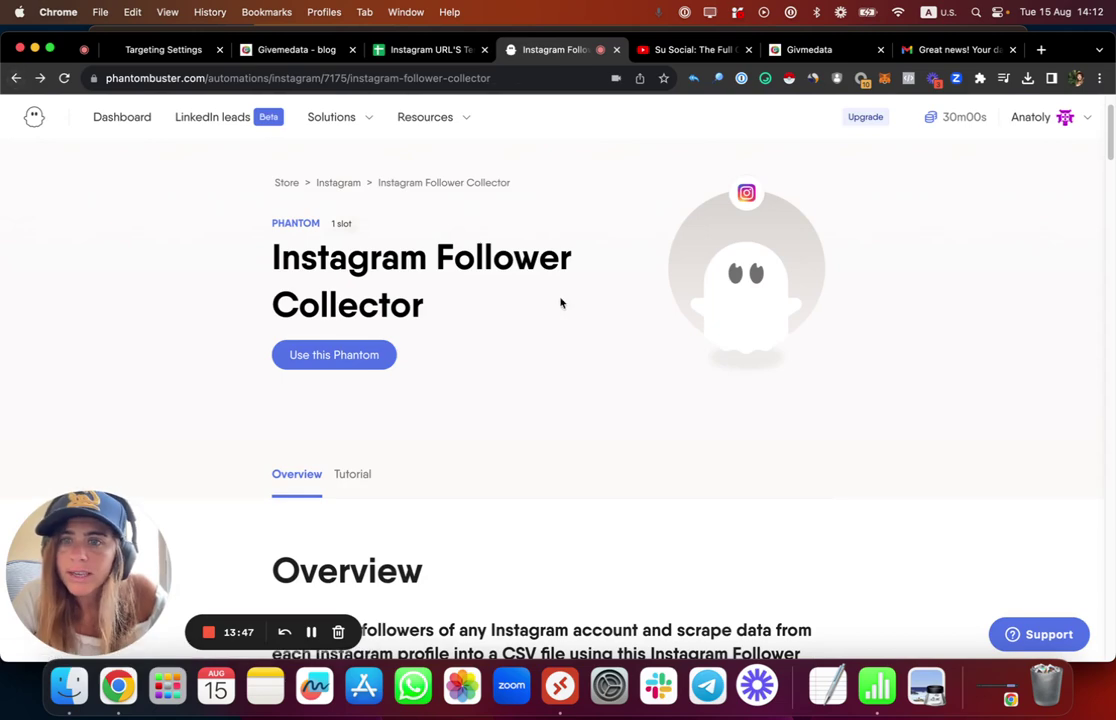
{"action": "left_click", "coordinate": [17, 79]}
{"action": "scroll", "coordinate": [520, 377], "scroll_direction": "down", "scroll_amount": 5}
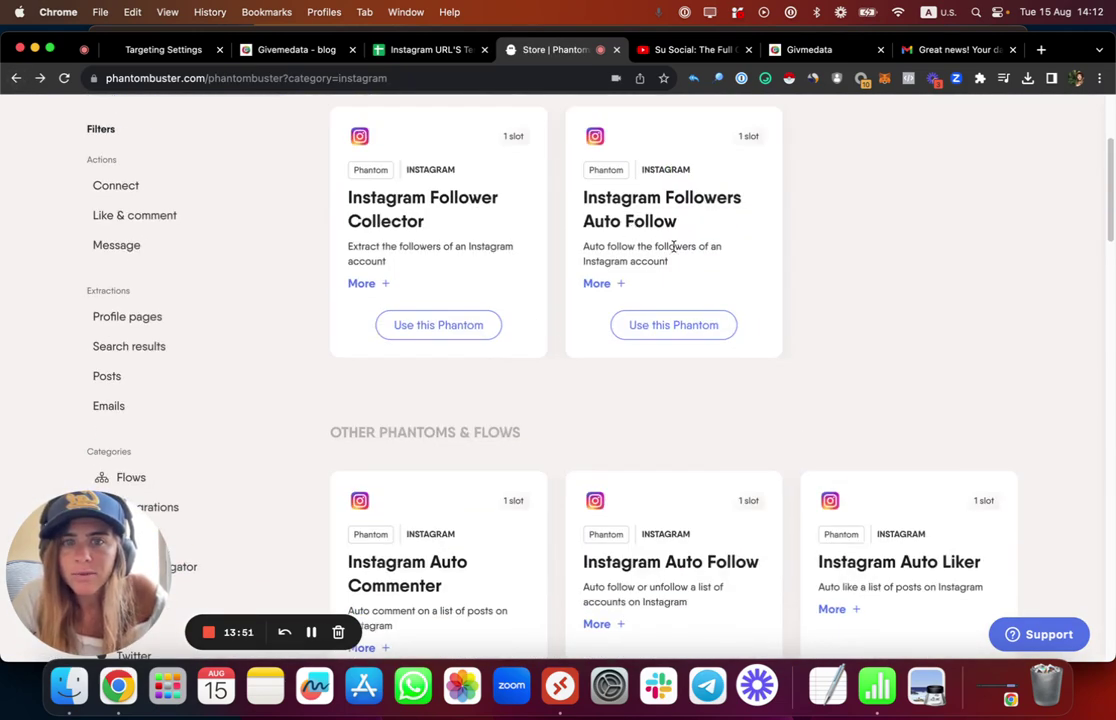
- Look over the featured and other Instagram Phantoms, focusing on the Instagram Auto Follow description
{"action": "scroll", "coordinate": [456, 280], "scroll_direction": "down", "scroll_amount": 5}
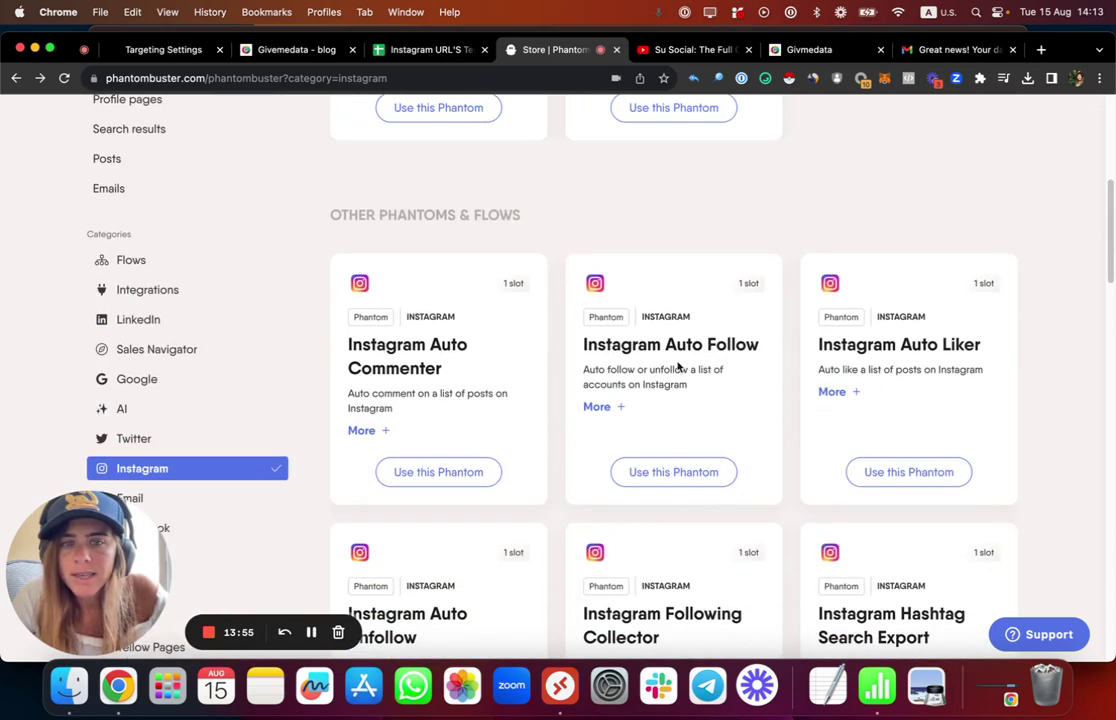
{"action": "left_click_drag", "start_coordinate": [606, 370], "coordinate": [687, 386]}
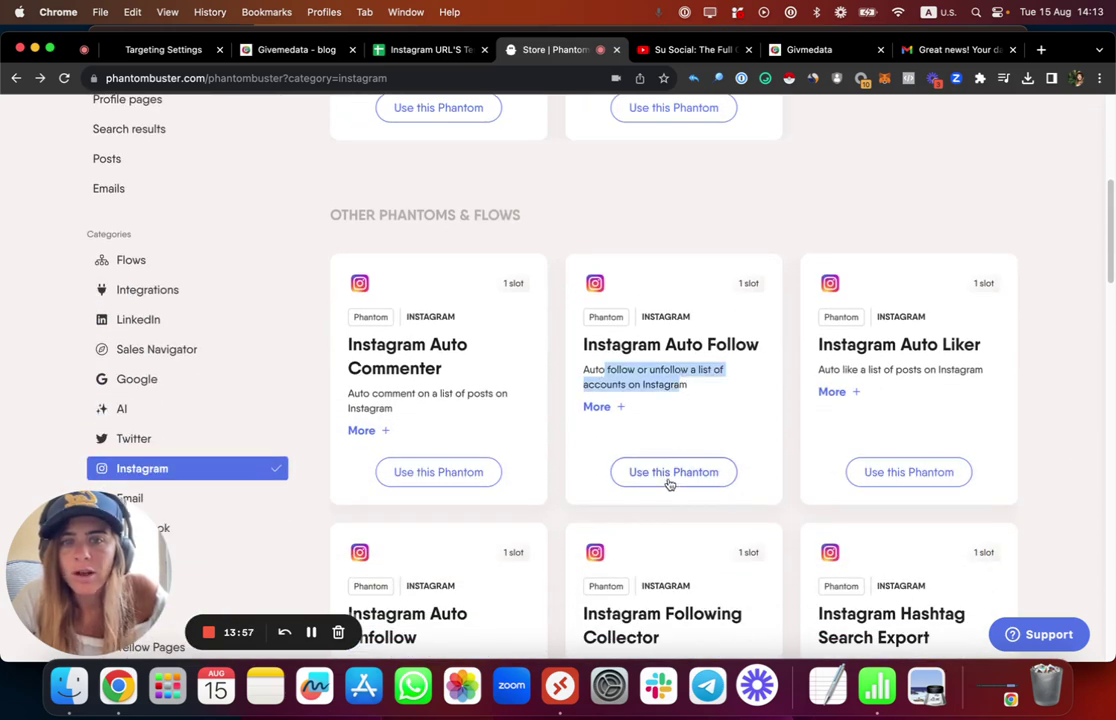
{"action": "scroll", "coordinate": [660, 461], "scroll_direction": "up", "scroll_amount": 5}
{"action": "scroll", "coordinate": [520, 360], "scroll_direction": "up", "scroll_amount": 2}
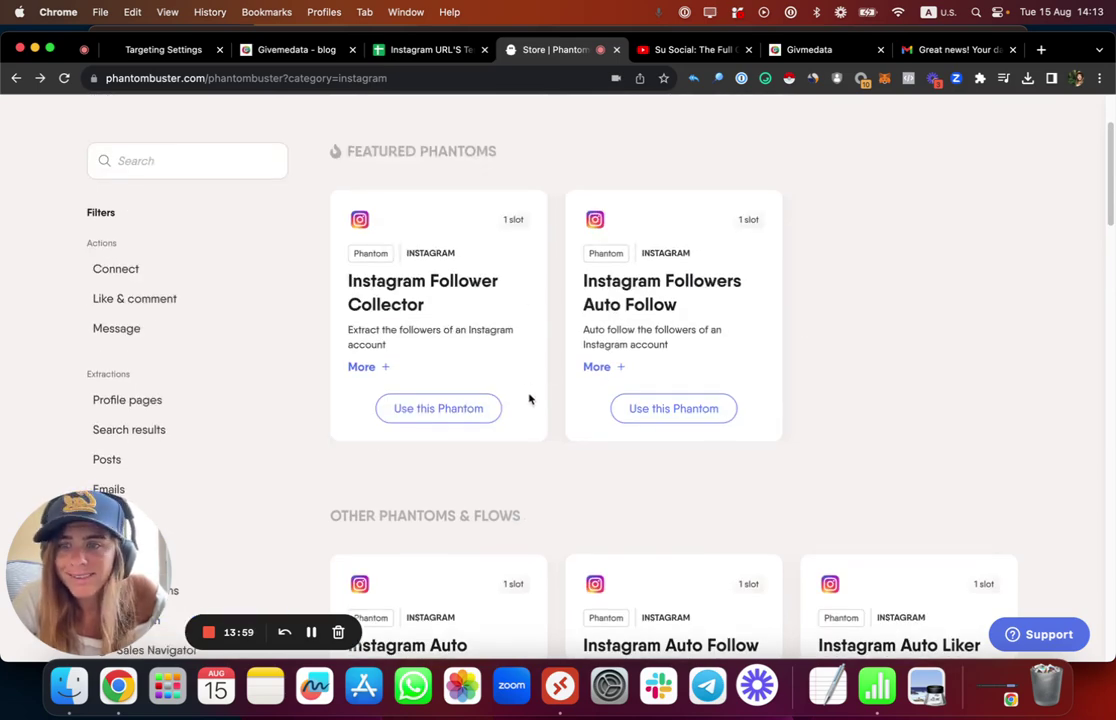
{"action": "scroll", "coordinate": [529, 400], "scroll_direction": "down", "scroll_amount": 2}
{"action": "scroll", "coordinate": [546, 369], "scroll_direction": "up", "scroll_amount": 3}
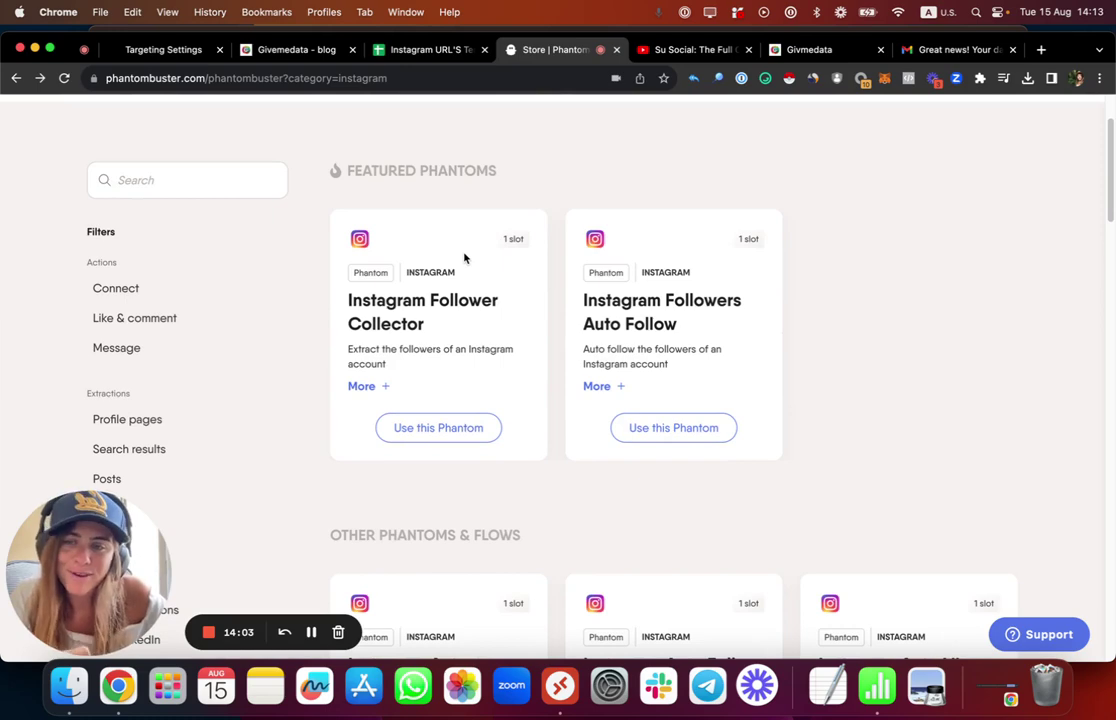
{"action": "scroll", "coordinate": [464, 256], "scroll_direction": "down", "scroll_amount": 3}
{"action": "scroll", "coordinate": [545, 366], "scroll_direction": "down", "scroll_amount": 3}
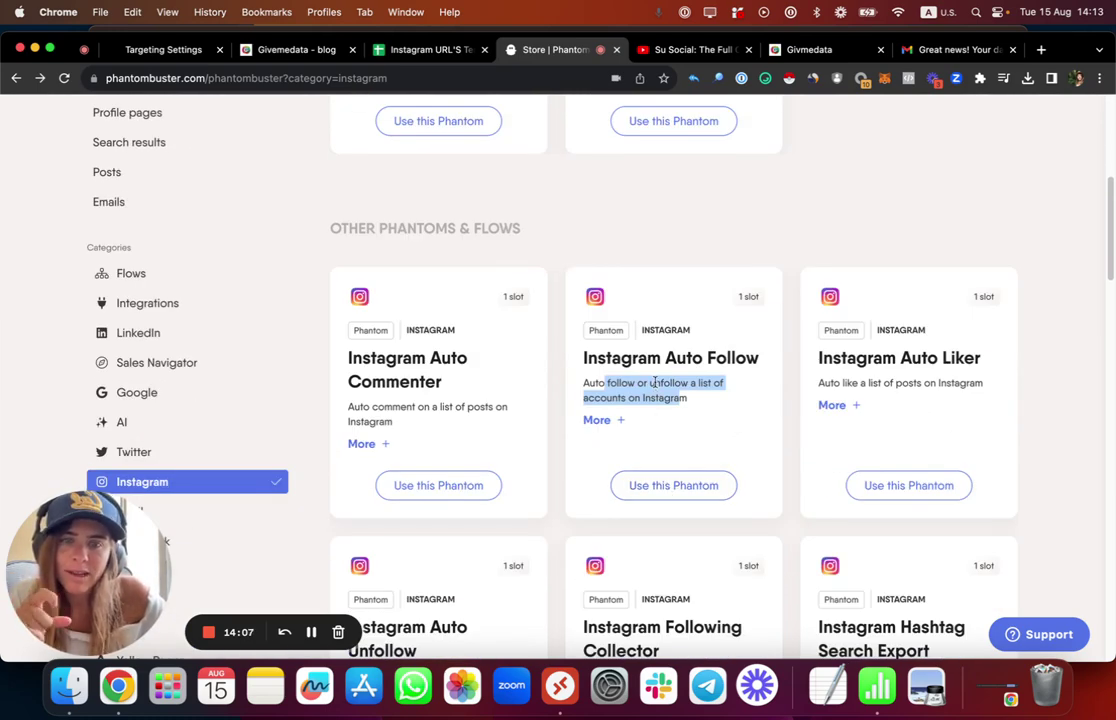
- Try to use the Instagram Auto Follow Phantom and decline the plan upgrade
{"action": "left_click", "coordinate": [674, 486]}
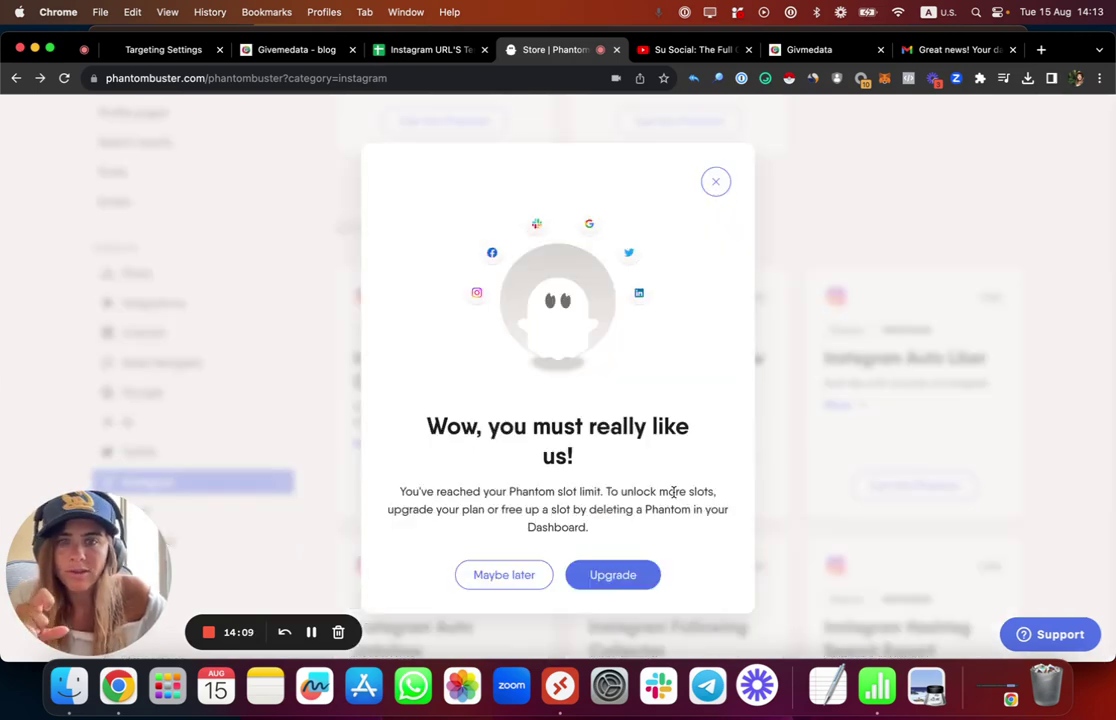
{"action": "left_click", "coordinate": [500, 572]}
{"action": "scroll", "coordinate": [515, 488], "scroll_direction": "up", "scroll_amount": 5}
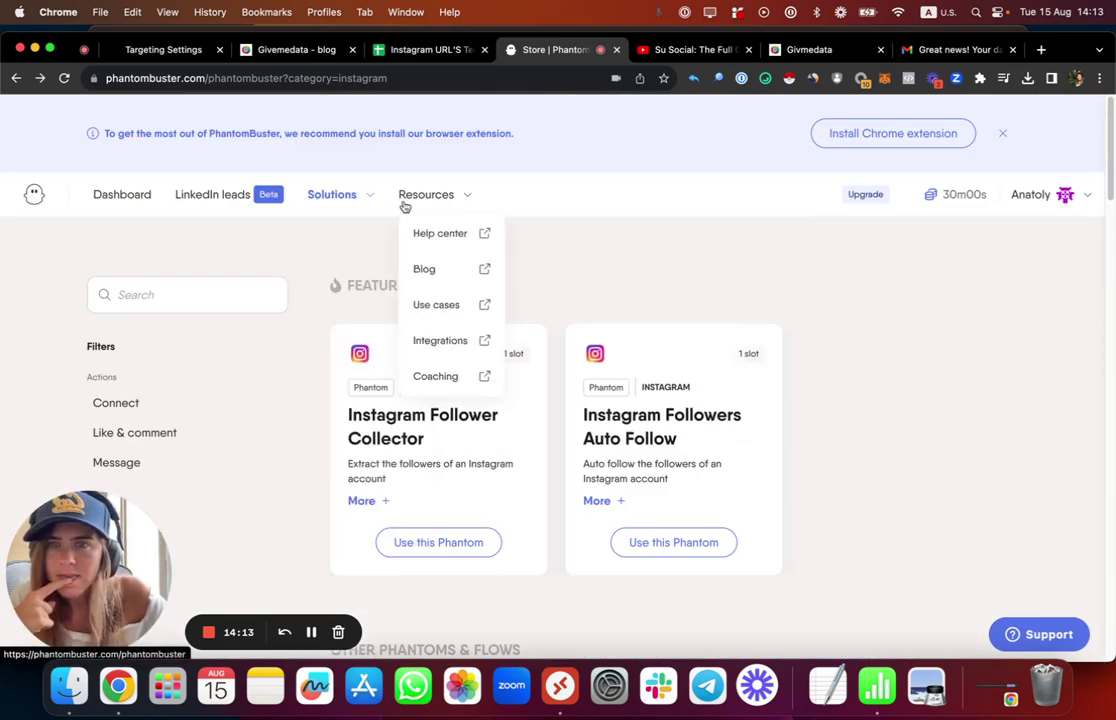
- Delete the Untitled Instagram Follower Collector Phantom from the dashboard to free its slot
{"action": "left_click", "coordinate": [118, 200]}
{"action": "scroll", "coordinate": [658, 391], "scroll_direction": "down", "scroll_amount": 3}
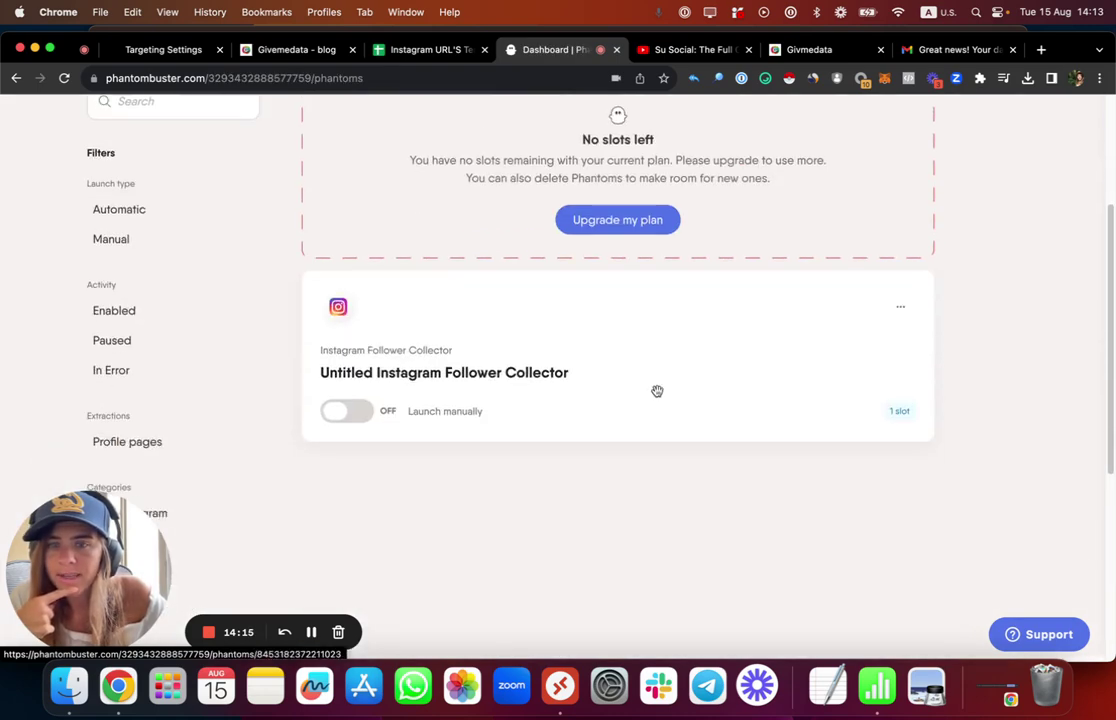
{"action": "left_click", "coordinate": [903, 305]}
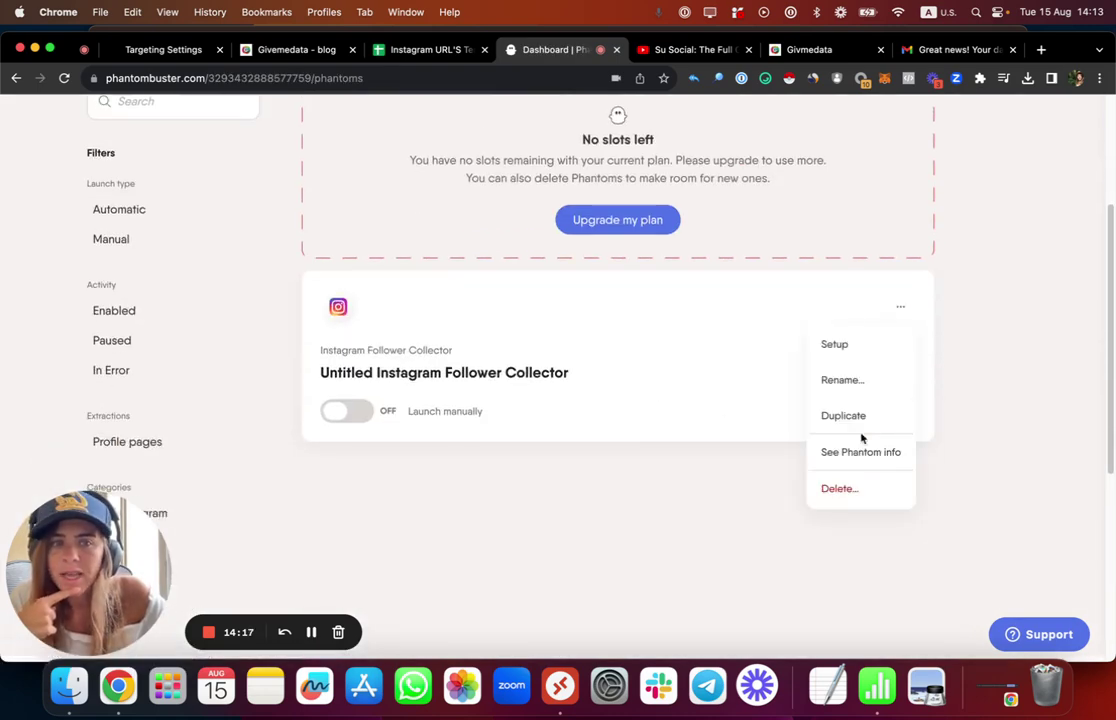
{"action": "left_click", "coordinate": [848, 489]}
{"action": "left_click", "coordinate": [706, 198]}
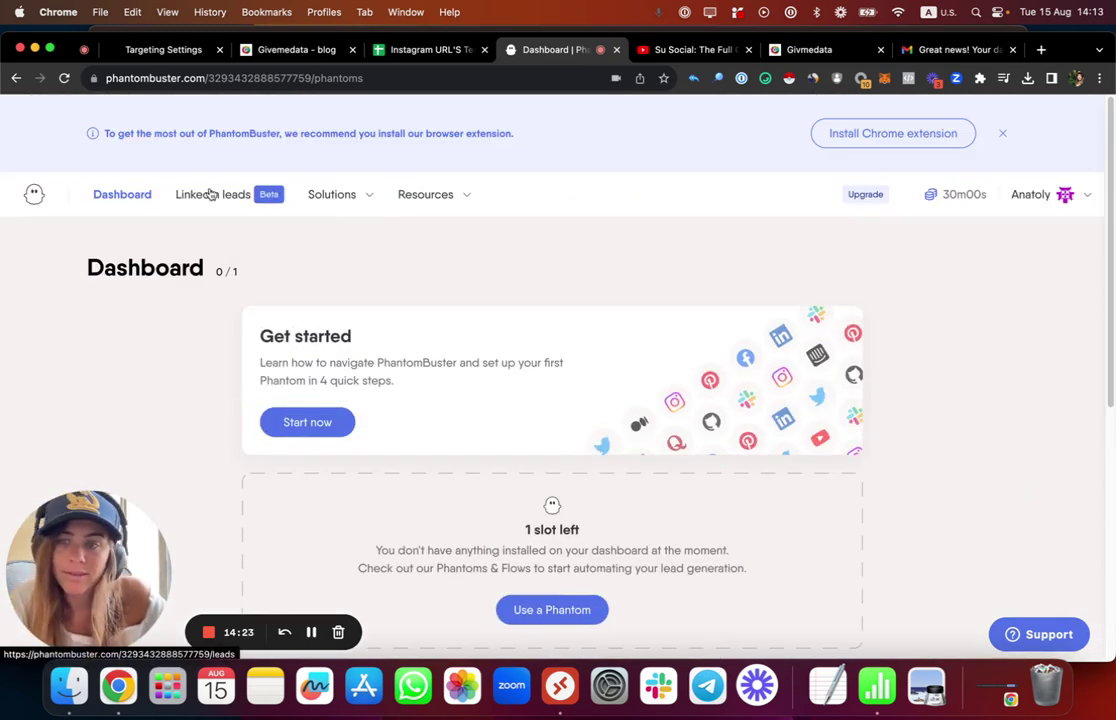
- Find Instagram Auto Follow among the Instagram solutions and start setting up this Phantom
{"action": "mouse_move", "coordinate": [330, 204]}
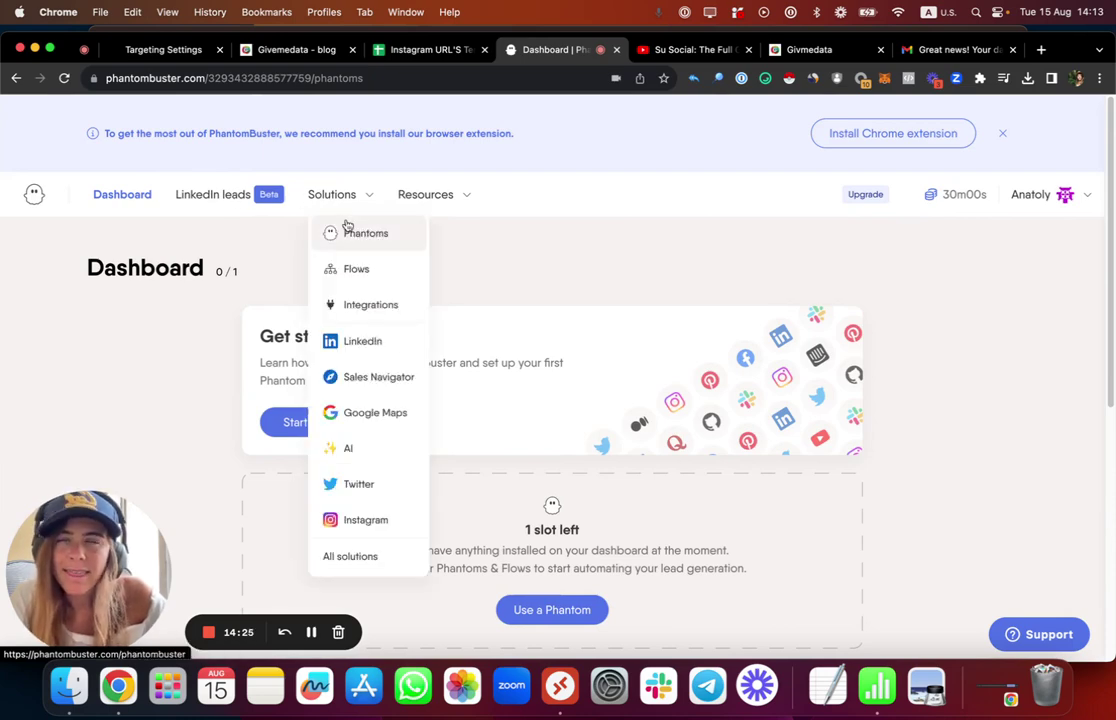
{"action": "left_click", "coordinate": [375, 520]}
{"action": "scroll", "coordinate": [520, 448], "scroll_direction": "down", "scroll_amount": 5}
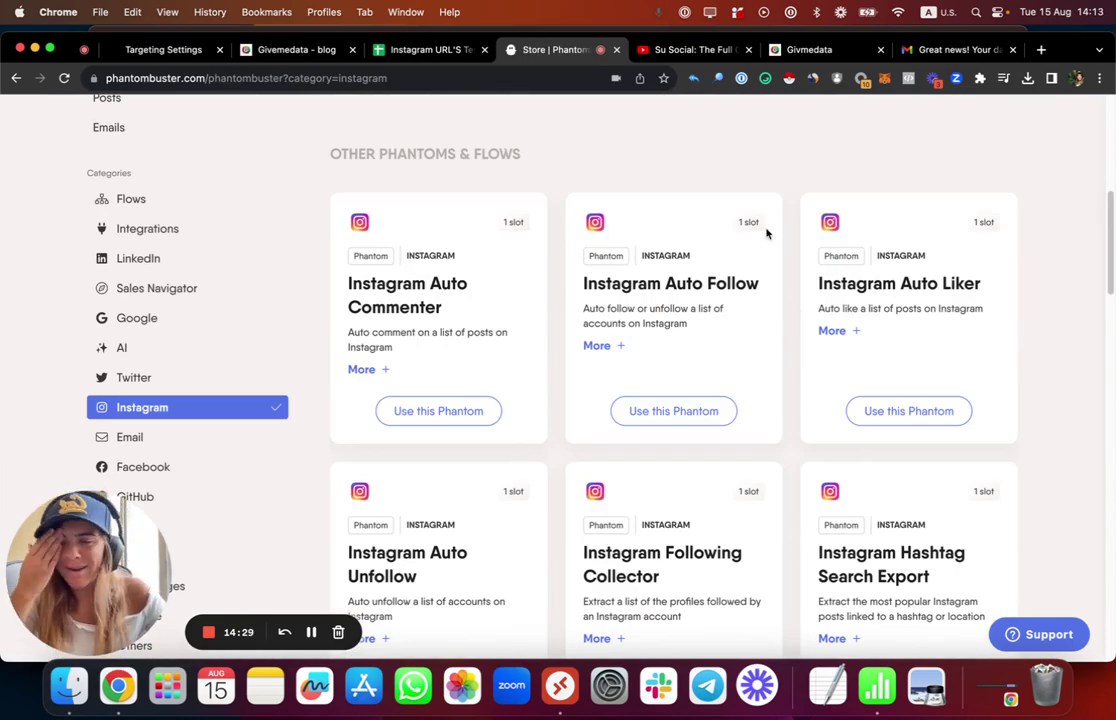
{"action": "scroll", "coordinate": [725, 418], "scroll_direction": "down", "scroll_amount": 5}
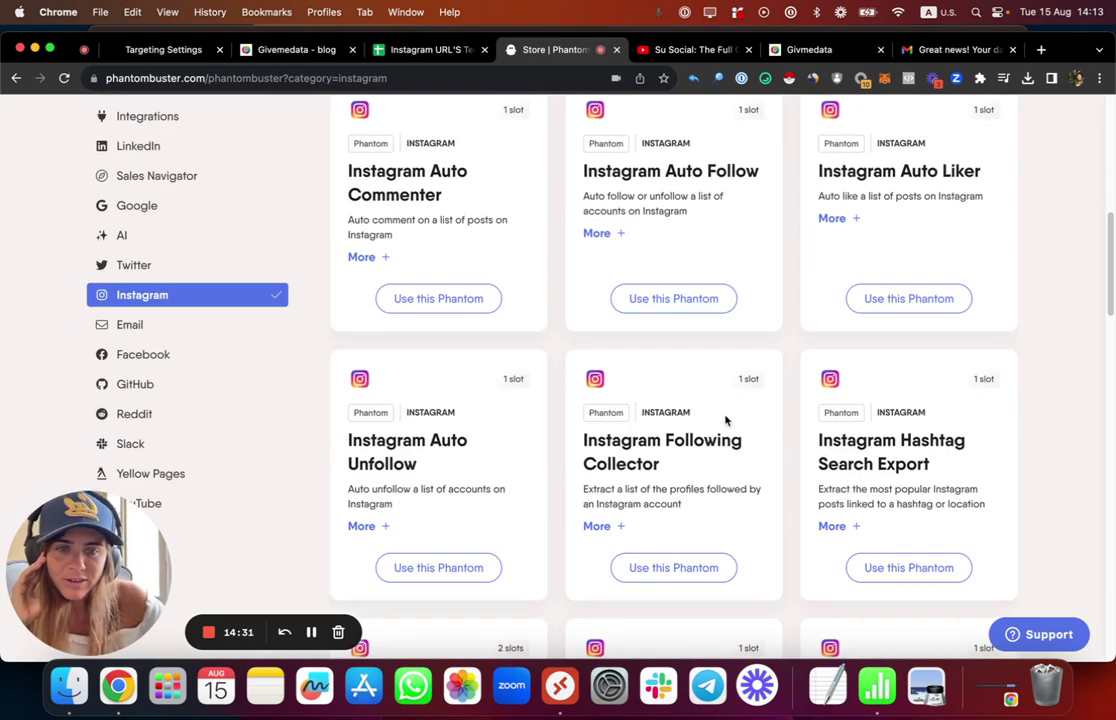
{"action": "scroll", "coordinate": [657, 431], "scroll_direction": "up", "scroll_amount": 3}
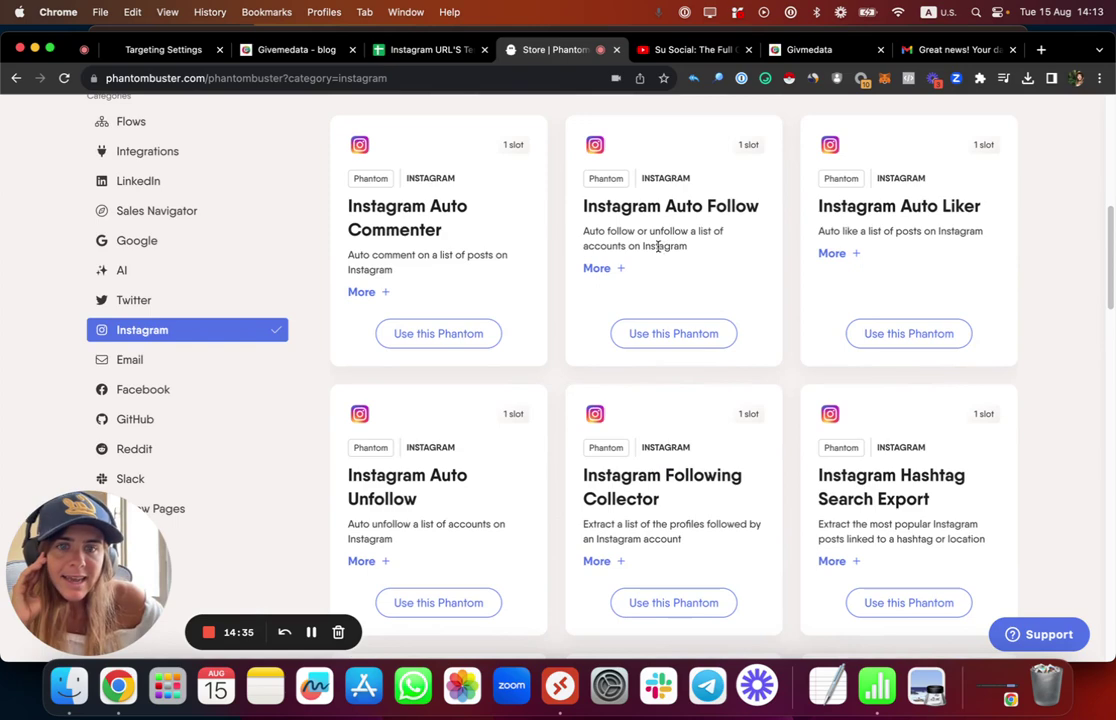
{"action": "left_click_drag", "start_coordinate": [624, 206], "coordinate": [697, 208]}
{"action": "left_click", "coordinate": [687, 333]}
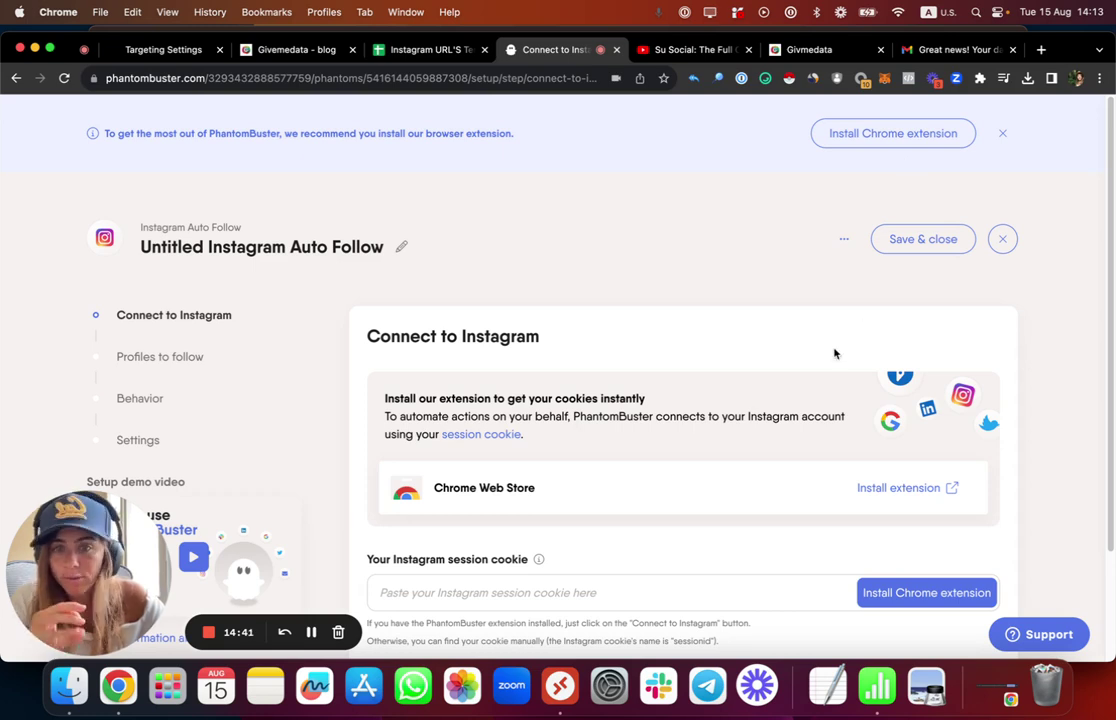
- Enable the PhantomBuster extension from its Chrome Web Store page and pin it to the browser toolbar
{"action": "scroll", "coordinate": [685, 245], "scroll_direction": "down", "scroll_amount": 3}
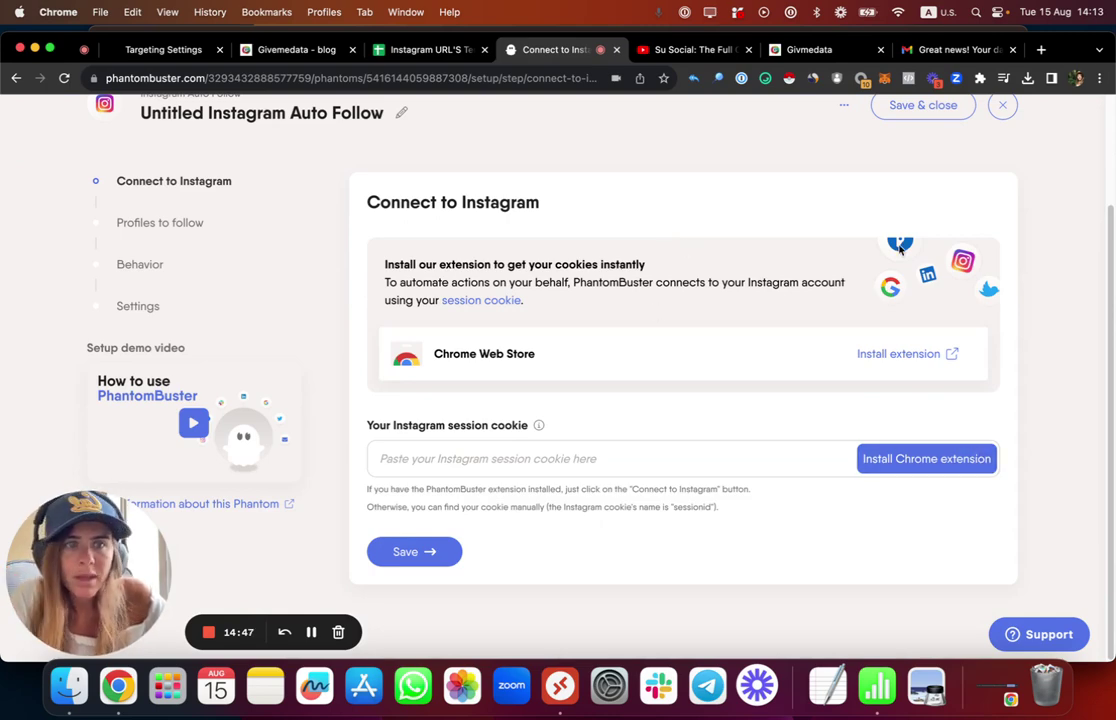
{"action": "left_click", "coordinate": [930, 458]}
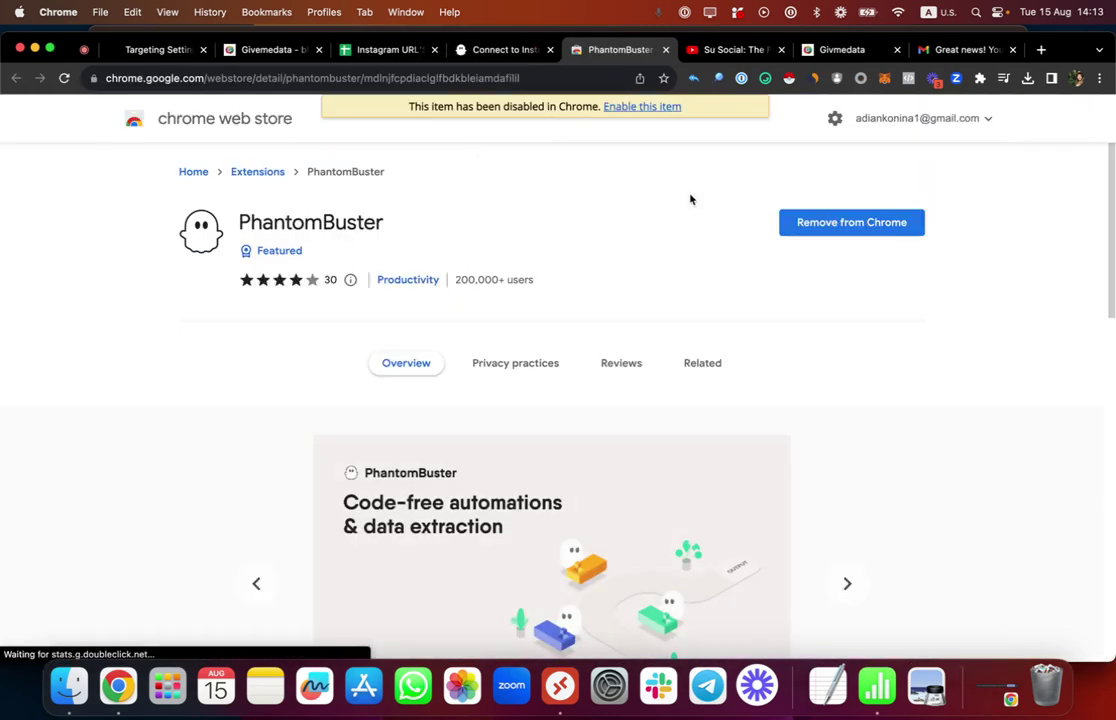
{"action": "left_click", "coordinate": [645, 112]}
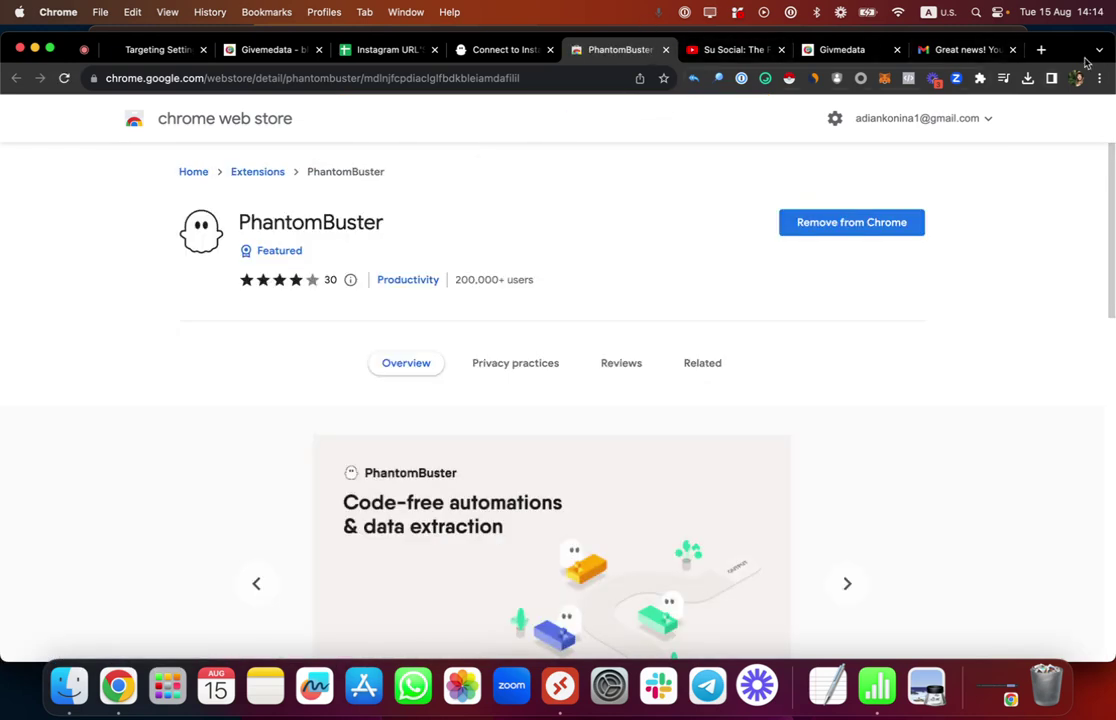
{"action": "left_click", "coordinate": [980, 78]}
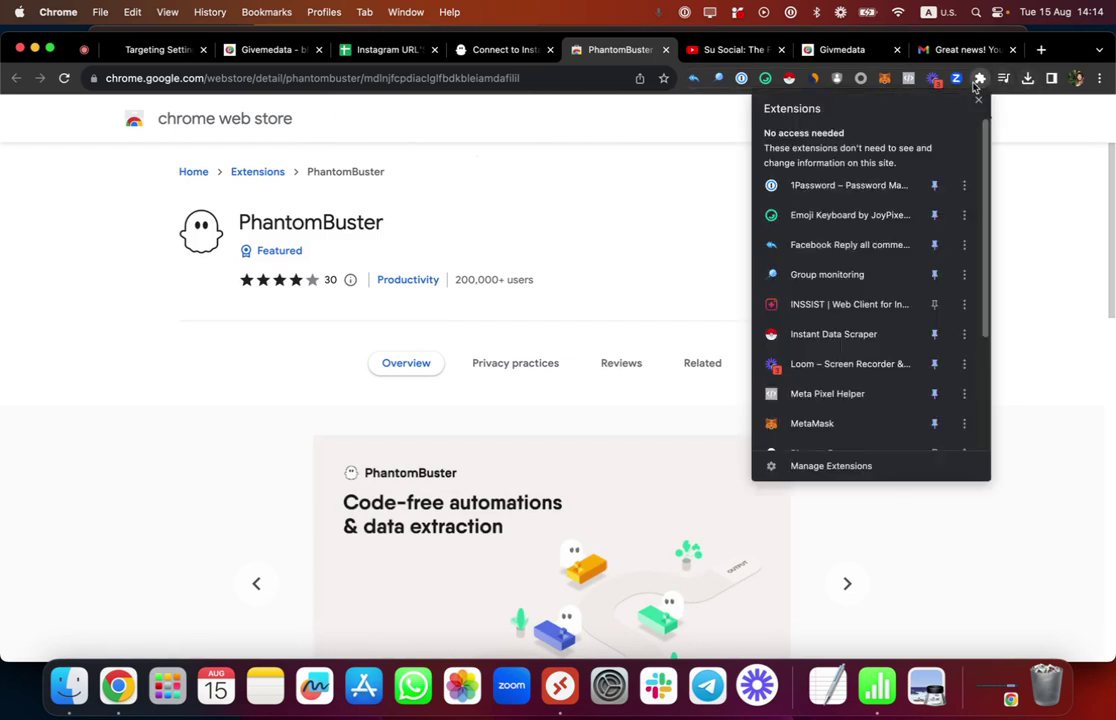
{"action": "scroll", "coordinate": [912, 260], "scroll_direction": "down", "scroll_amount": 5}
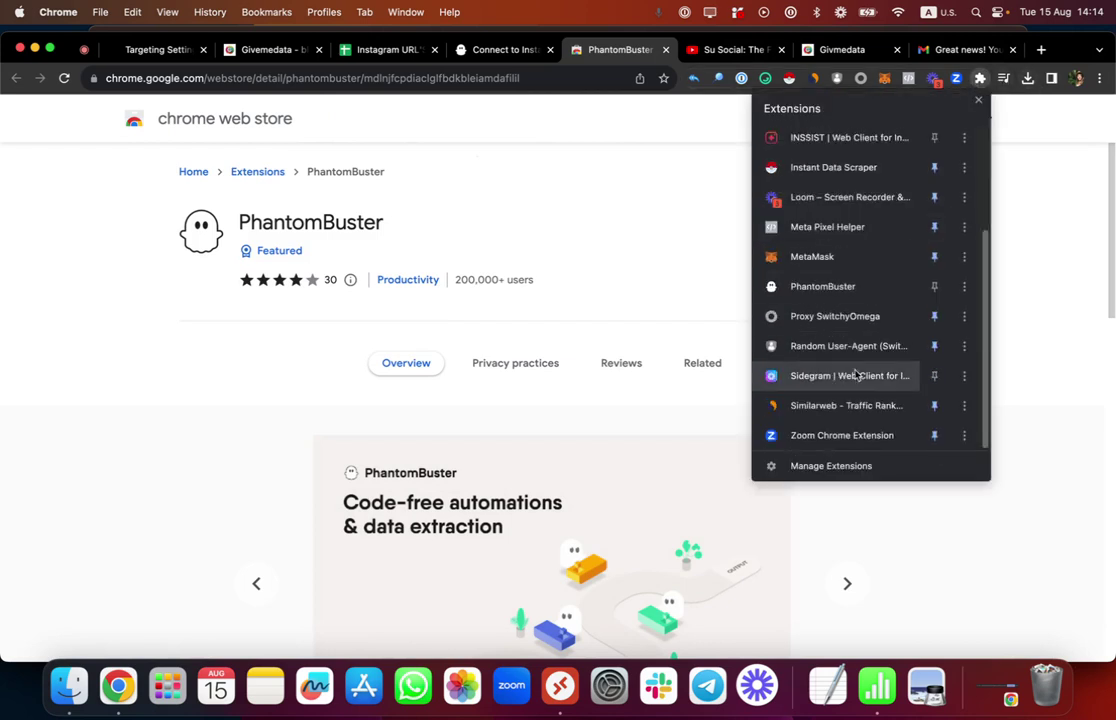
{"action": "left_click", "coordinate": [934, 286]}
{"action": "scroll", "coordinate": [920, 300], "scroll_direction": "up", "scroll_amount": 1}
- Return to the Auto Follow setup and open the PhantomBuster dashboard through the browser extension
{"action": "left_click", "coordinate": [864, 57]}
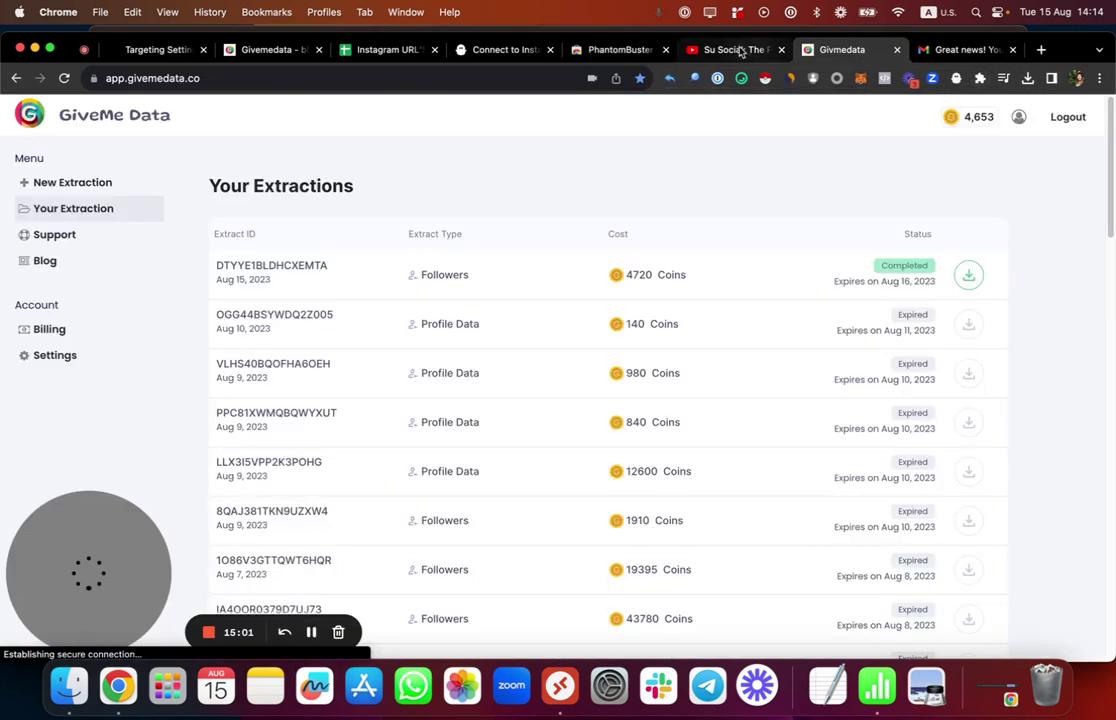
{"action": "left_click", "coordinate": [505, 49]}
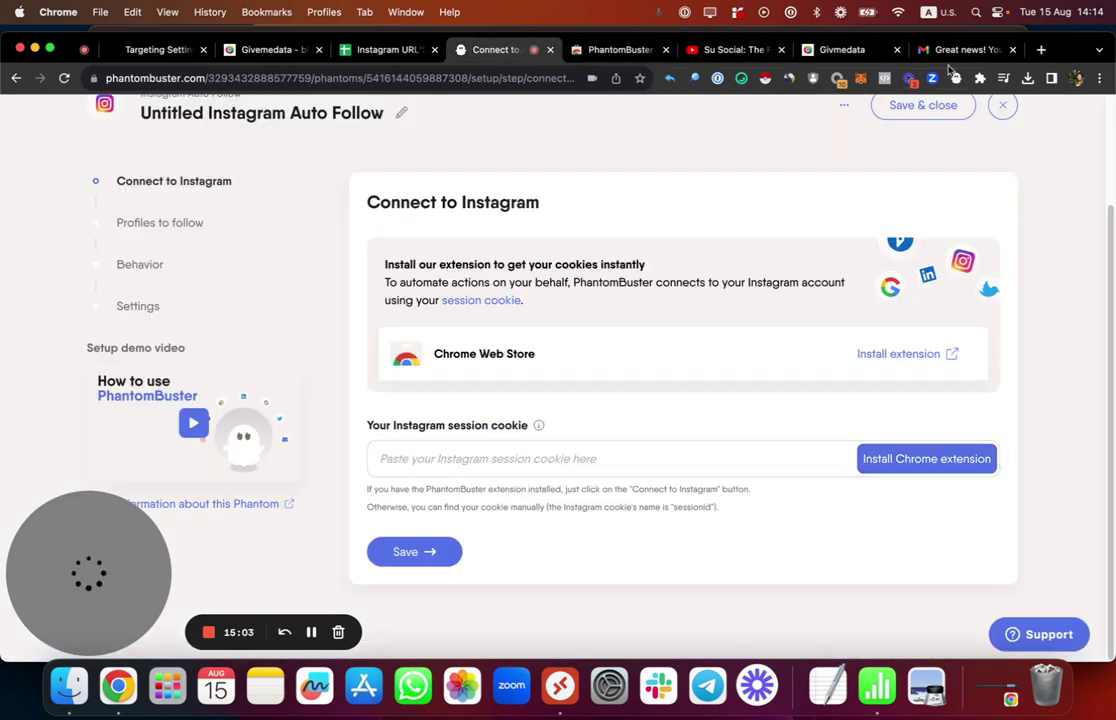
{"action": "left_click", "coordinate": [957, 78]}
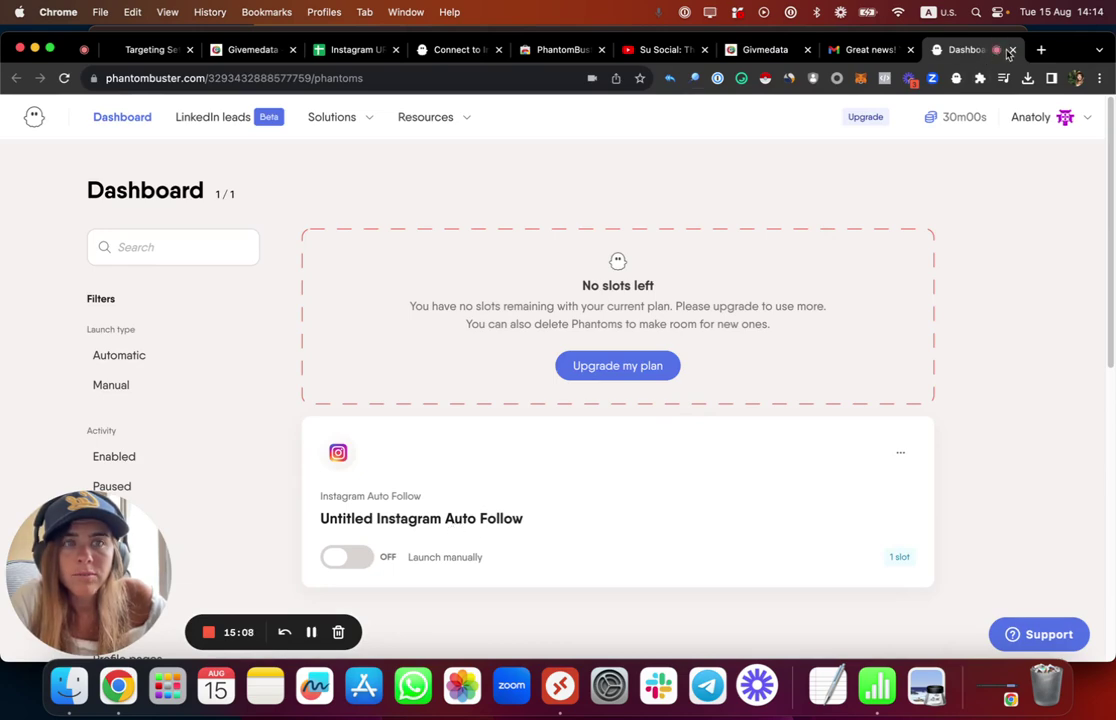
- Close the Su Social YouTube video page and the PhantomBuster Chrome Web Store page
{"action": "left_click", "coordinate": [711, 52]}
{"action": "left_click", "coordinate": [705, 49]}
{"action": "left_click", "coordinate": [560, 49]}
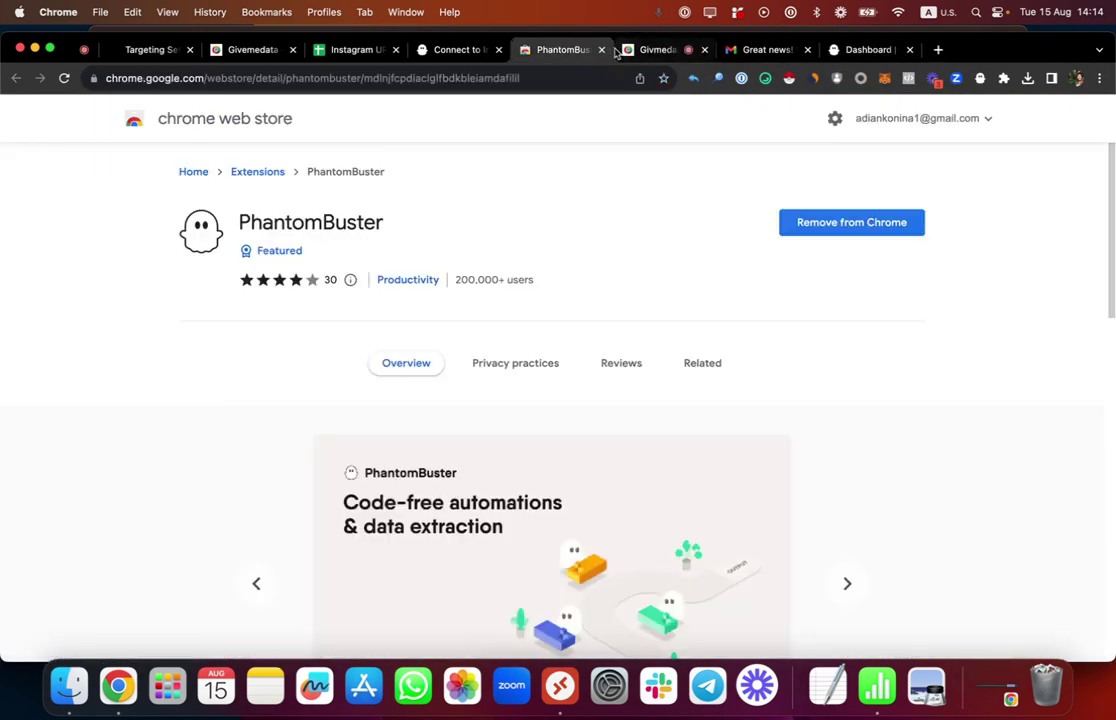
{"action": "left_click", "coordinate": [601, 49]}
- Try to link the extension from the original Connect to Instagram page, and close the store page it opens
{"action": "left_click", "coordinate": [461, 50]}
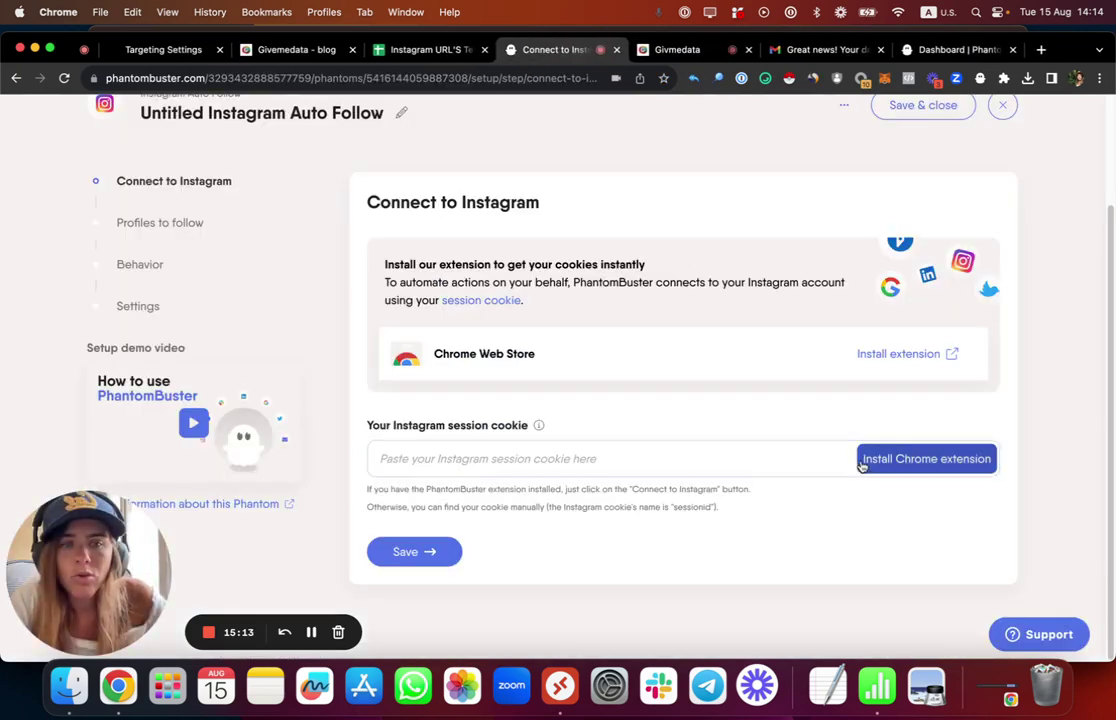
{"action": "left_click", "coordinate": [859, 460]}
{"action": "left_click", "coordinate": [665, 50]}
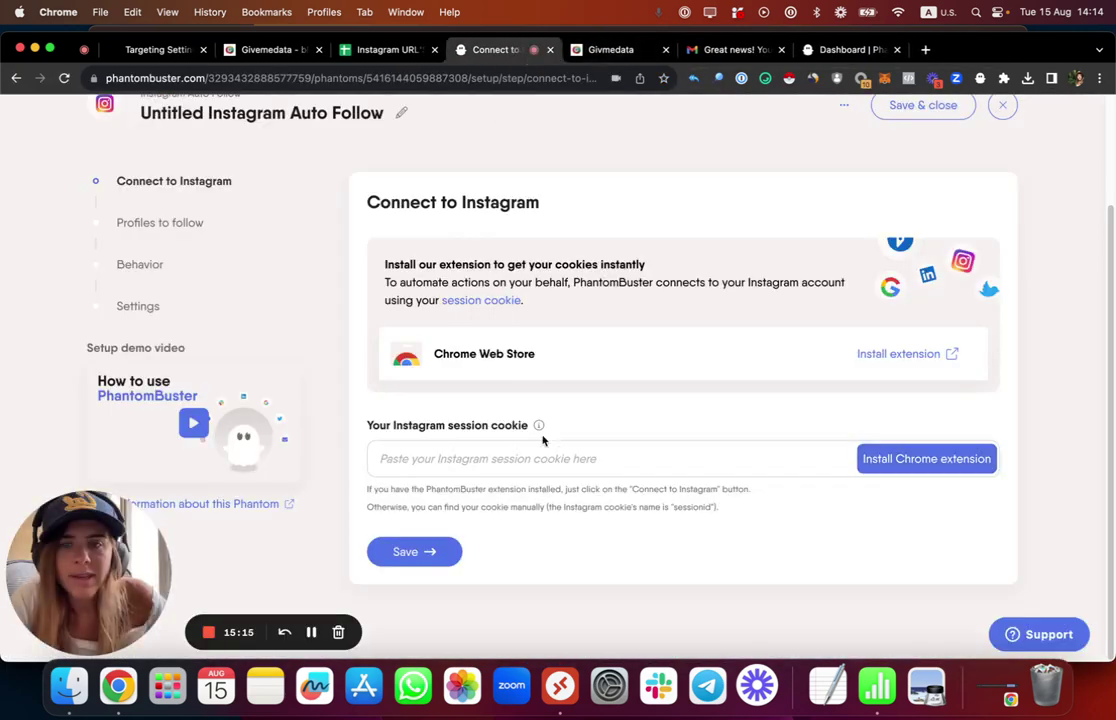
{"action": "left_click", "coordinate": [531, 460]}
- Open the Untitled Instagram Auto Follow Phantom from the newly opened dashboard and go to its setup
{"action": "left_click", "coordinate": [950, 50]}
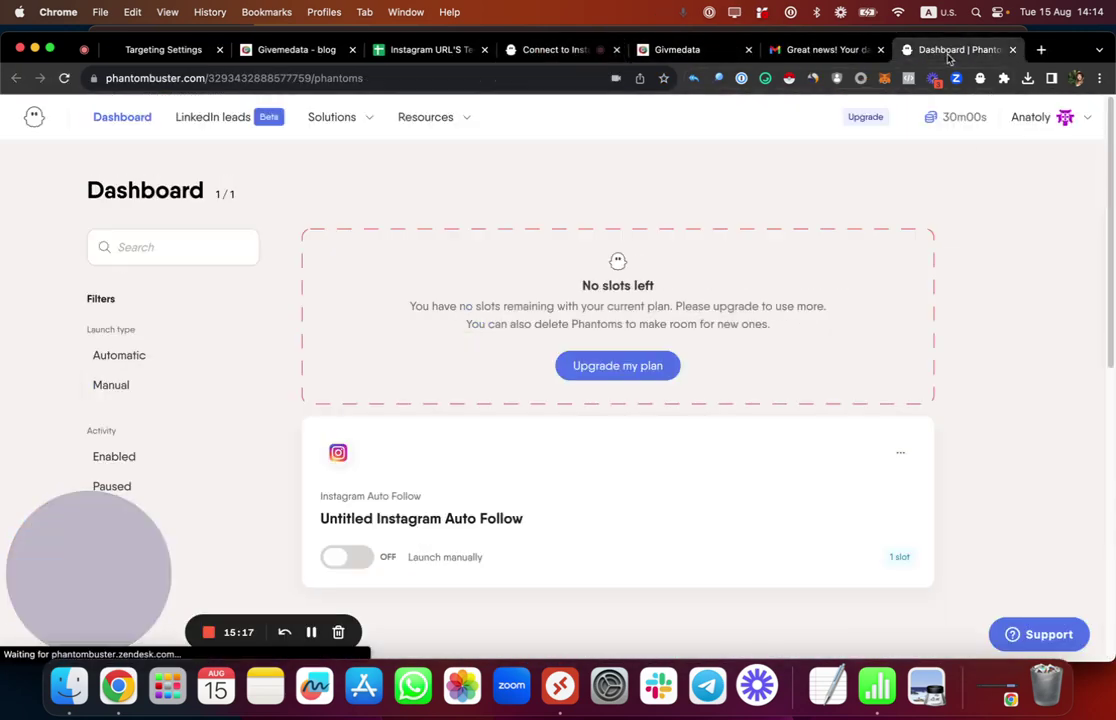
{"action": "left_click", "coordinate": [478, 488]}
{"action": "scroll", "coordinate": [710, 341], "scroll_direction": "down", "scroll_amount": 5}
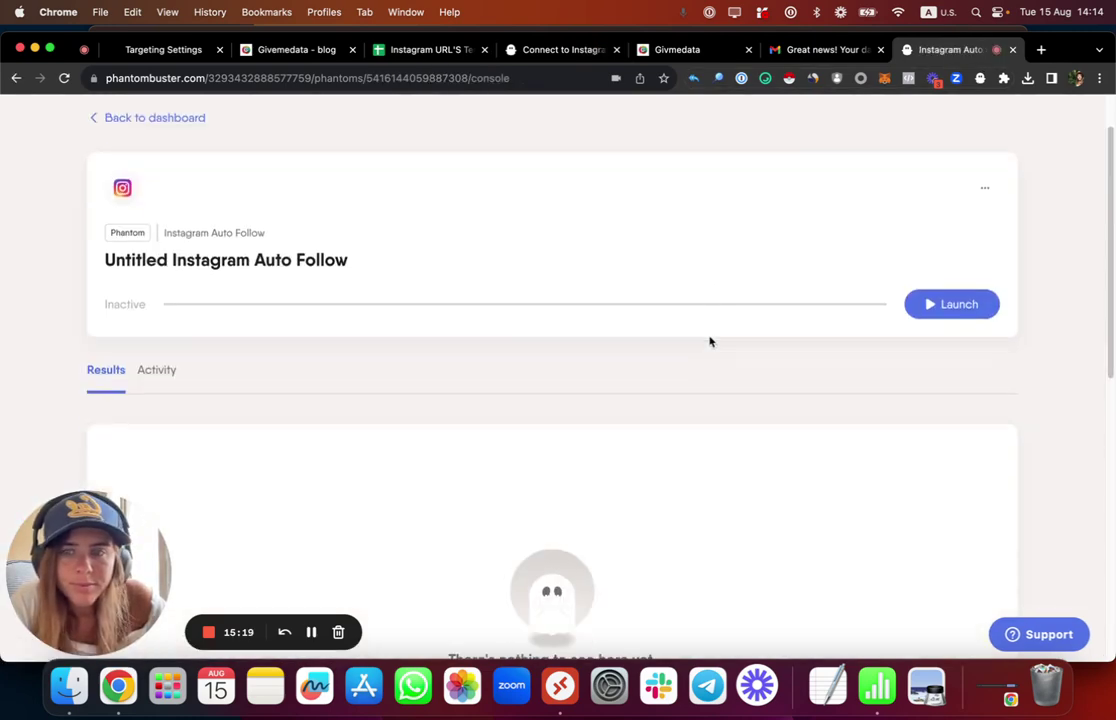
{"action": "scroll", "coordinate": [399, 316], "scroll_direction": "up", "scroll_amount": 3}
{"action": "scroll", "coordinate": [400, 317], "scroll_direction": "down", "scroll_amount": 5}
{"action": "scroll", "coordinate": [399, 316], "scroll_direction": "up", "scroll_amount": 10}
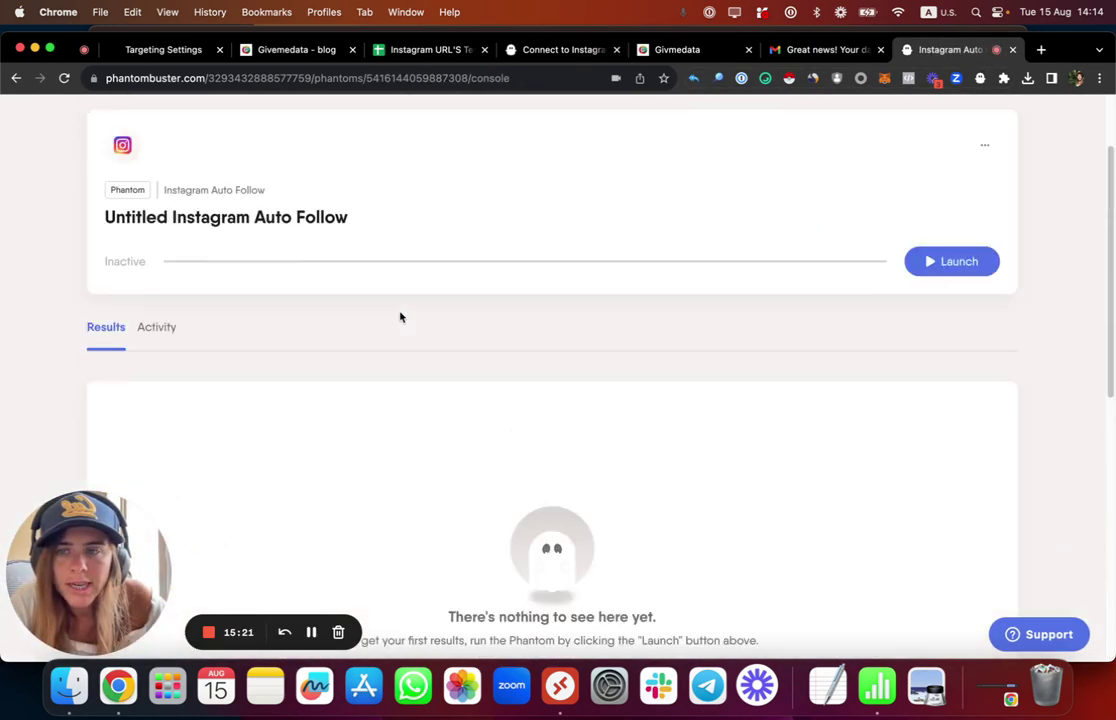
{"action": "scroll", "coordinate": [792, 336], "scroll_direction": "up", "scroll_amount": 2}
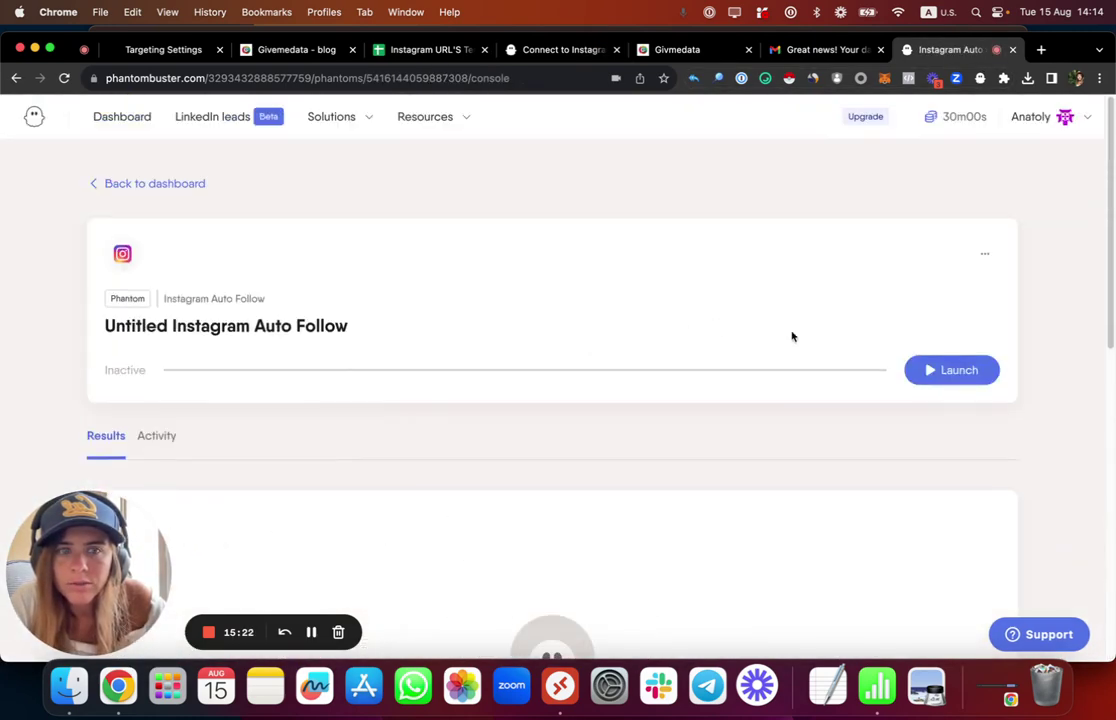
{"action": "left_click", "coordinate": [986, 258]}
{"action": "left_click", "coordinate": [966, 291]}
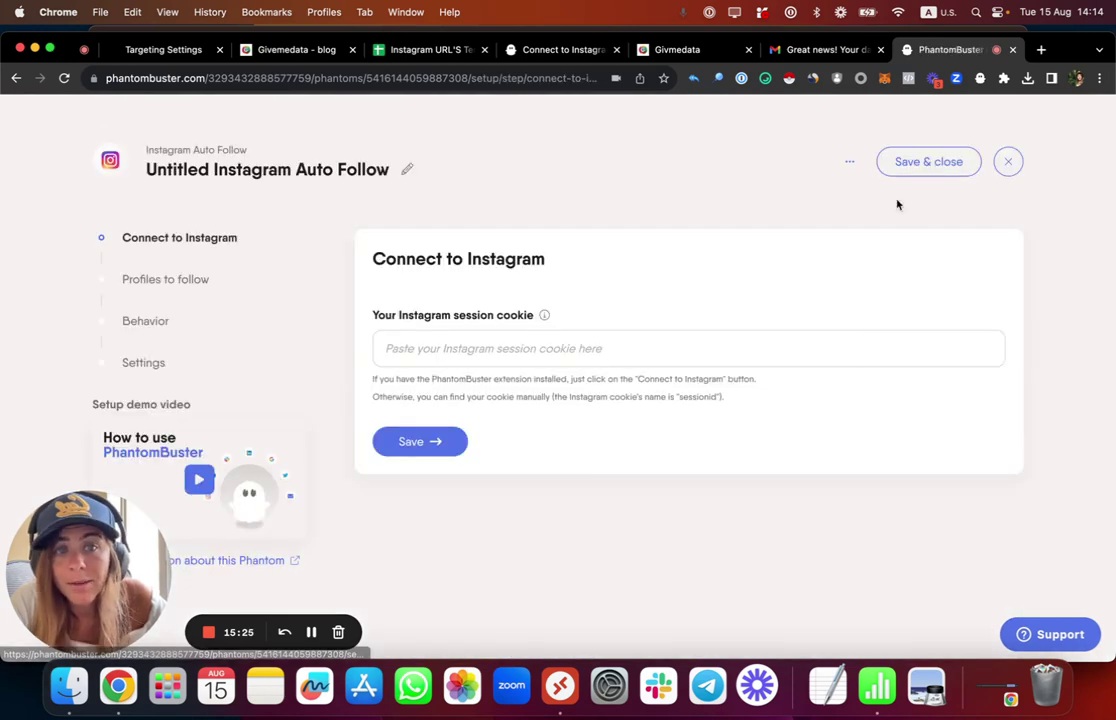
- Connect the Phantom to Instagram by retrieving the Instagram session cookie through the extension, and save this setup stage
{"action": "left_click", "coordinate": [525, 359]}
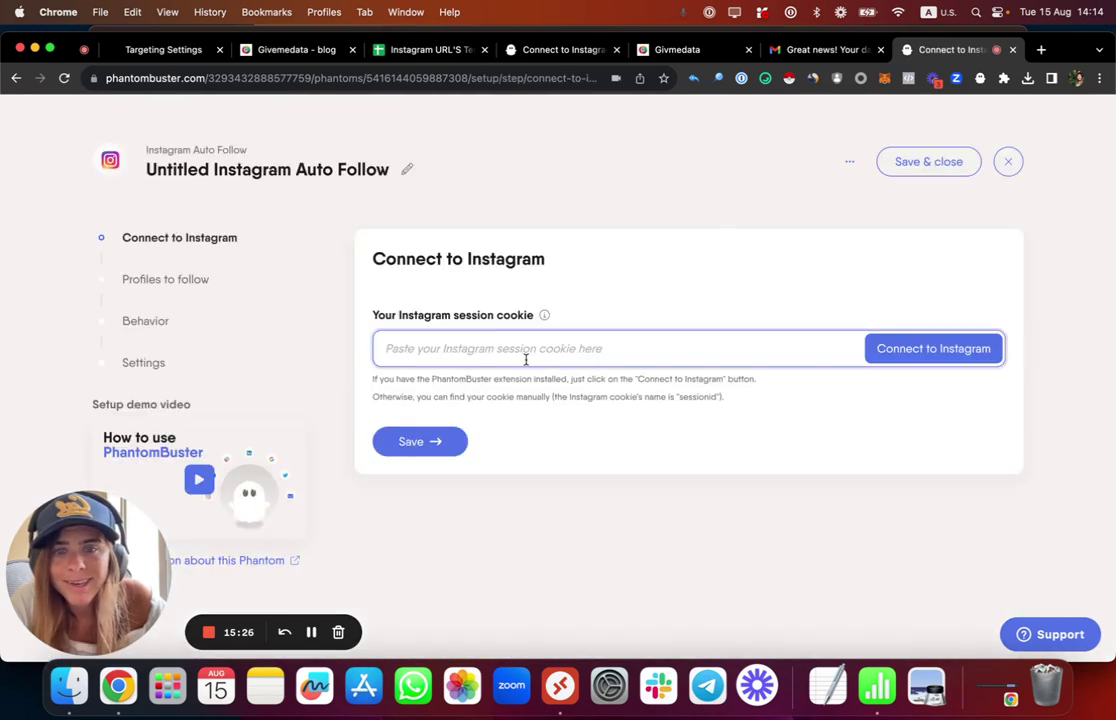
{"action": "left_click", "coordinate": [899, 356]}
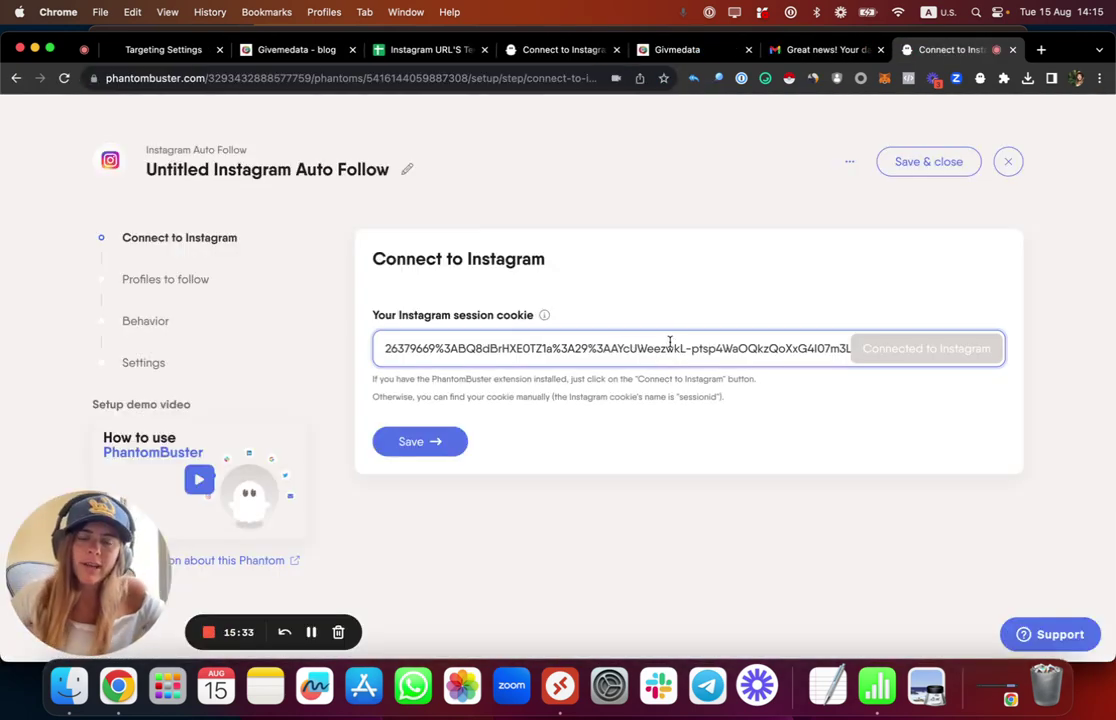
{"action": "left_click", "coordinate": [562, 333]}
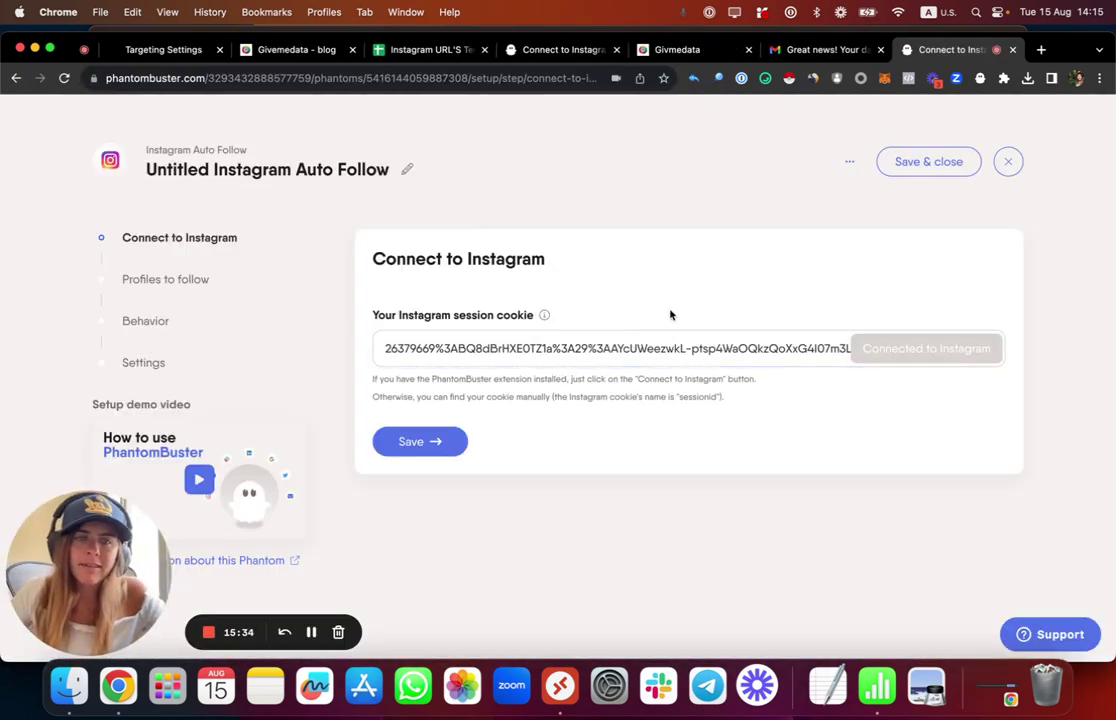
{"action": "left_click", "coordinate": [418, 442]}
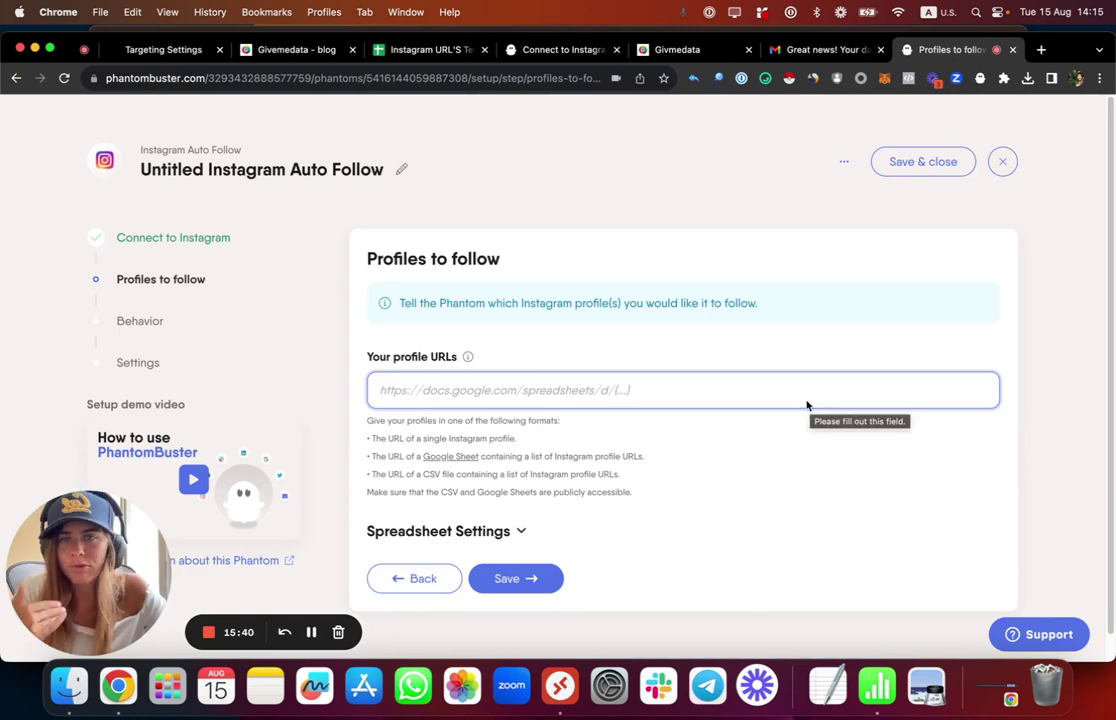
- Examine the Instagram URL template spreadsheet, its copy option, and how column C combines the base URLs in column A with the usernames in column B
{"action": "left_click", "coordinate": [411, 49]}
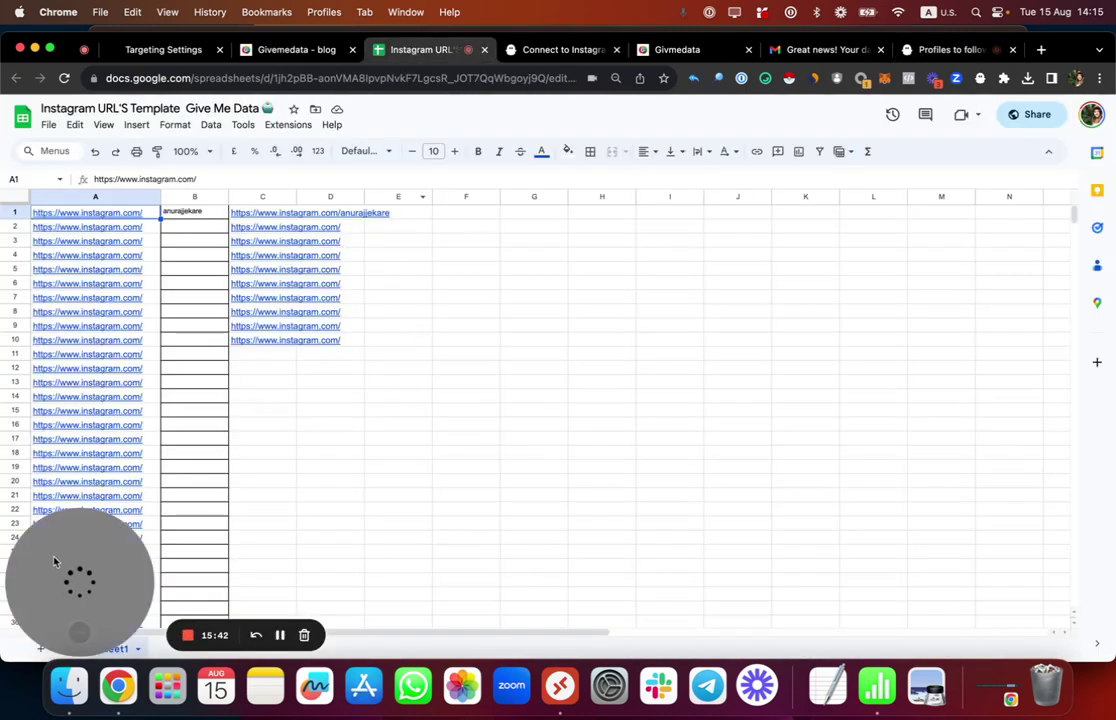
{"action": "left_click_drag", "start_coordinate": [100, 578], "coordinate": [1050, 570]}
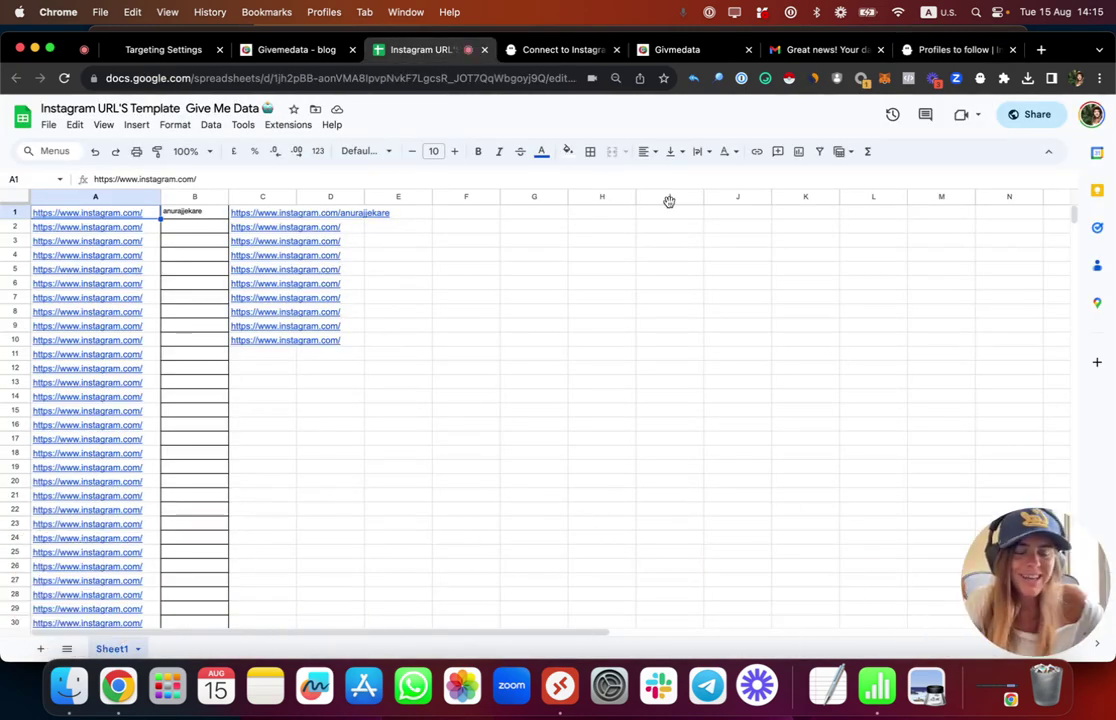
{"action": "left_click", "coordinate": [48, 125]}
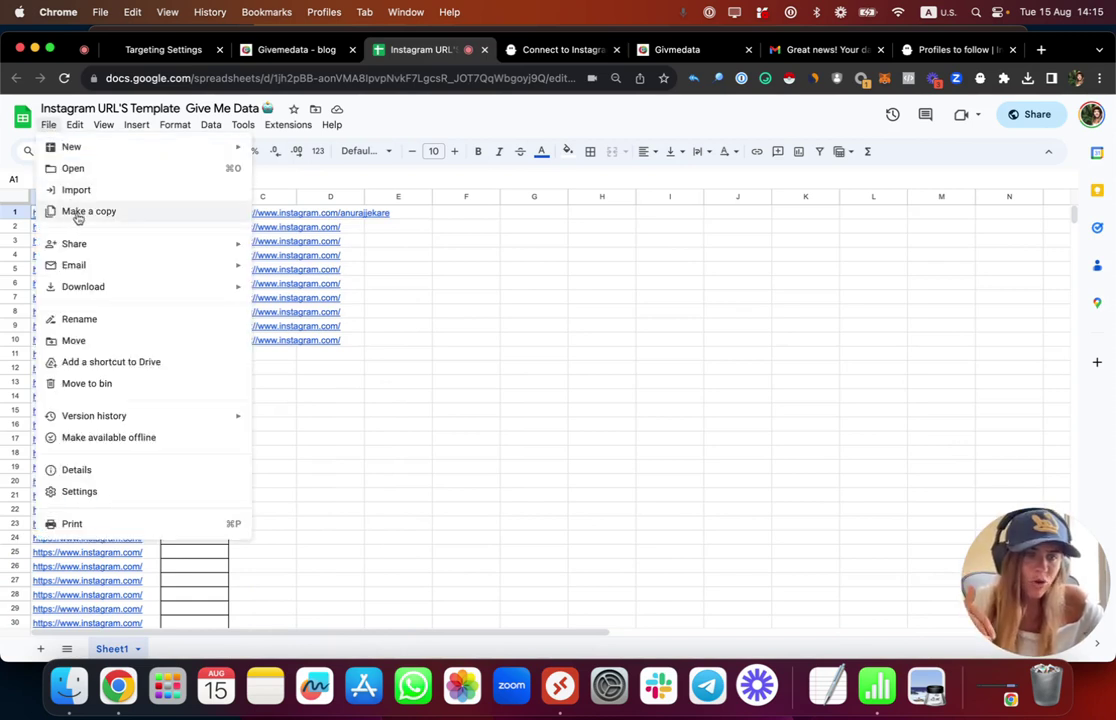
{"action": "left_click", "coordinate": [440, 367]}
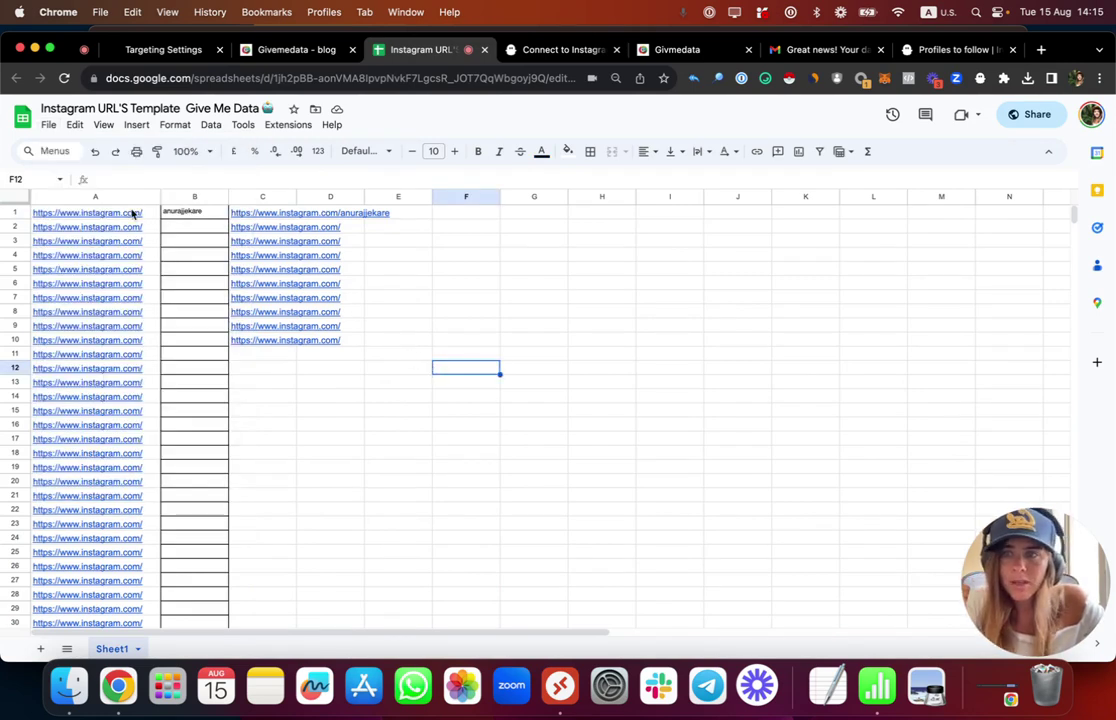
{"action": "mouse_move", "coordinate": [132, 214]}
{"action": "left_click_drag", "start_coordinate": [130, 214], "coordinate": [140, 247]}
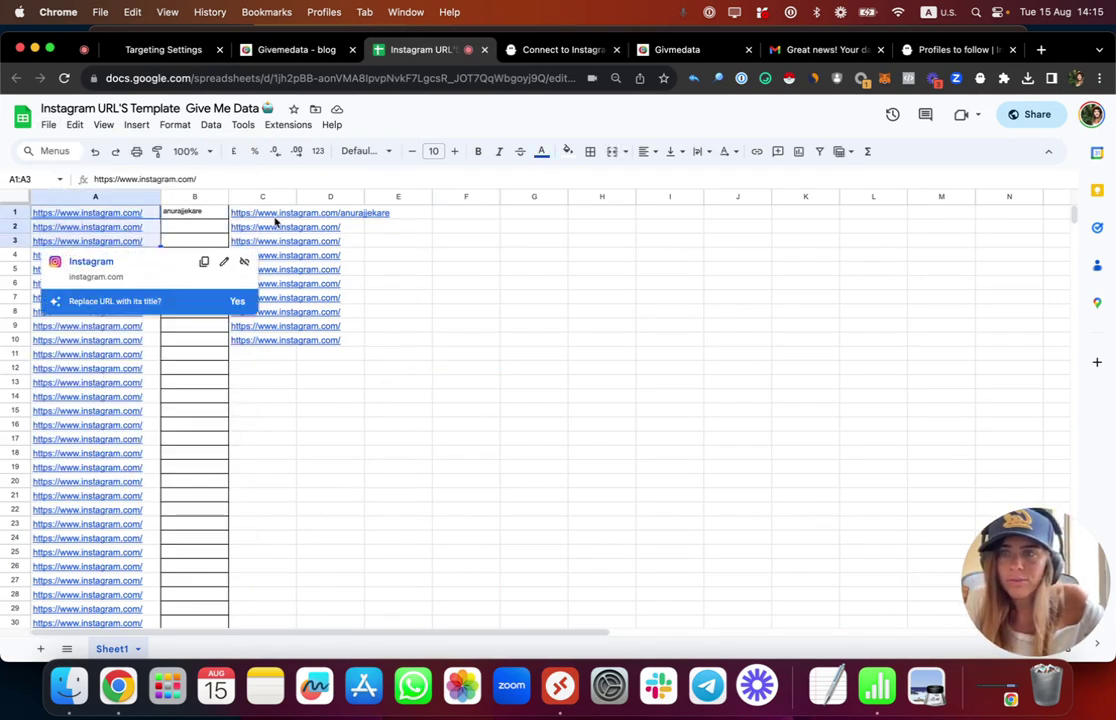
{"action": "left_click_drag", "start_coordinate": [275, 215], "coordinate": [281, 341]}
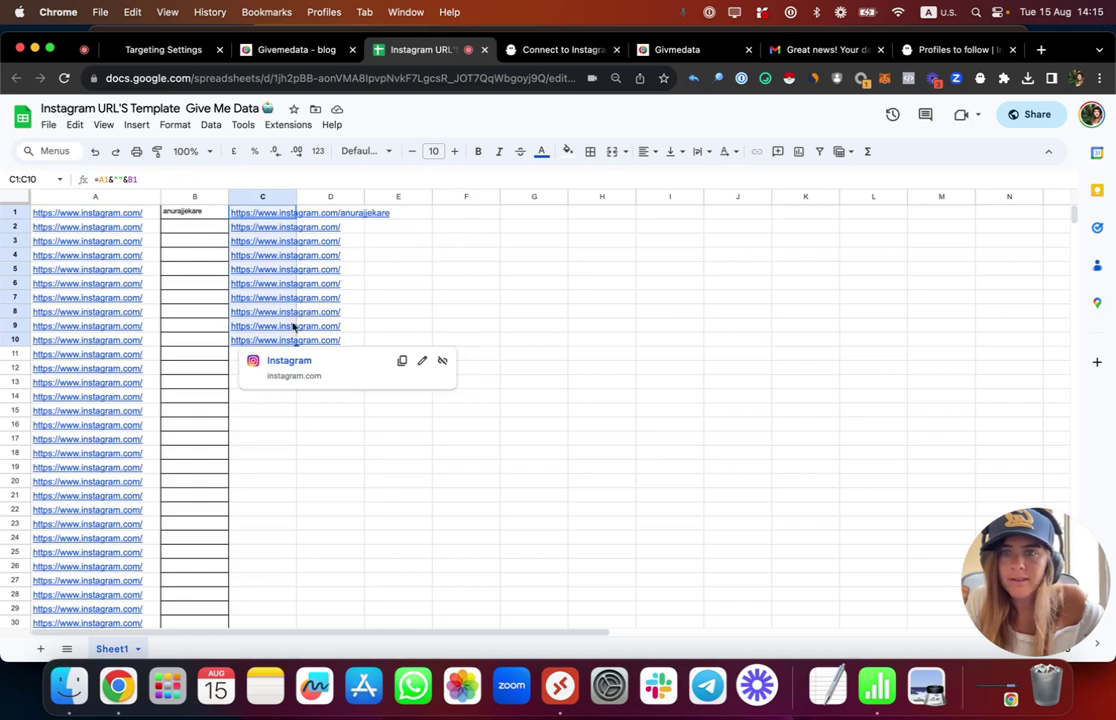
{"action": "left_click", "coordinate": [331, 214]}
{"action": "left_click", "coordinate": [262, 228]}
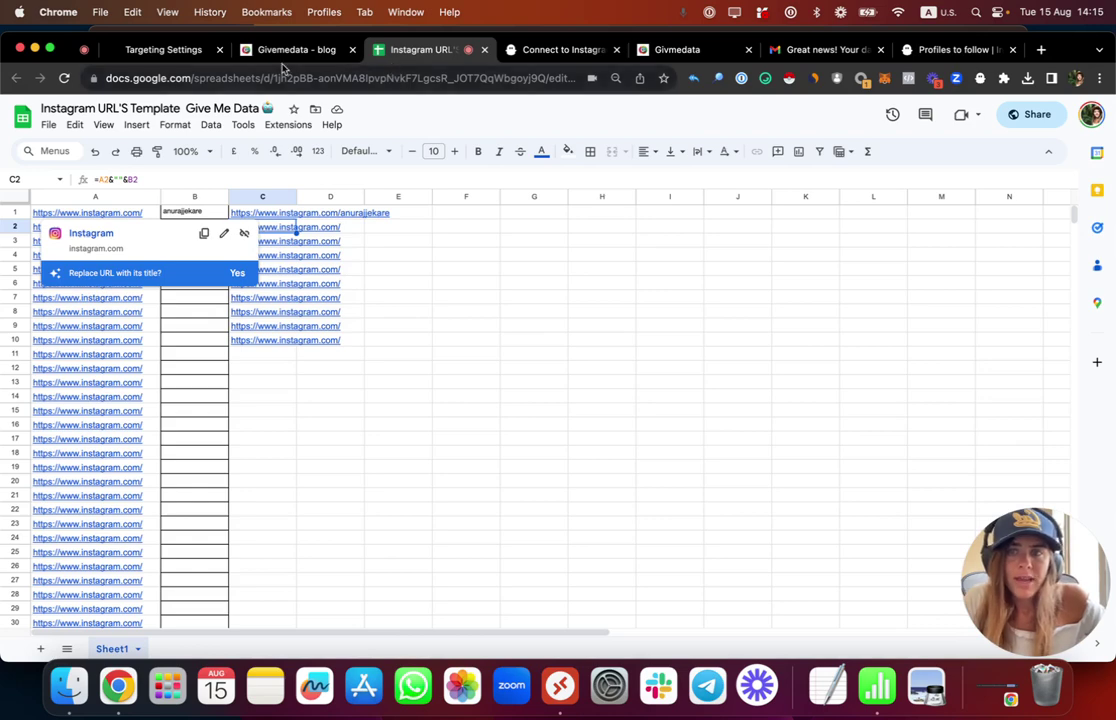
{"action": "key", "text": "Up"}
{"action": "key", "text": "Left"}
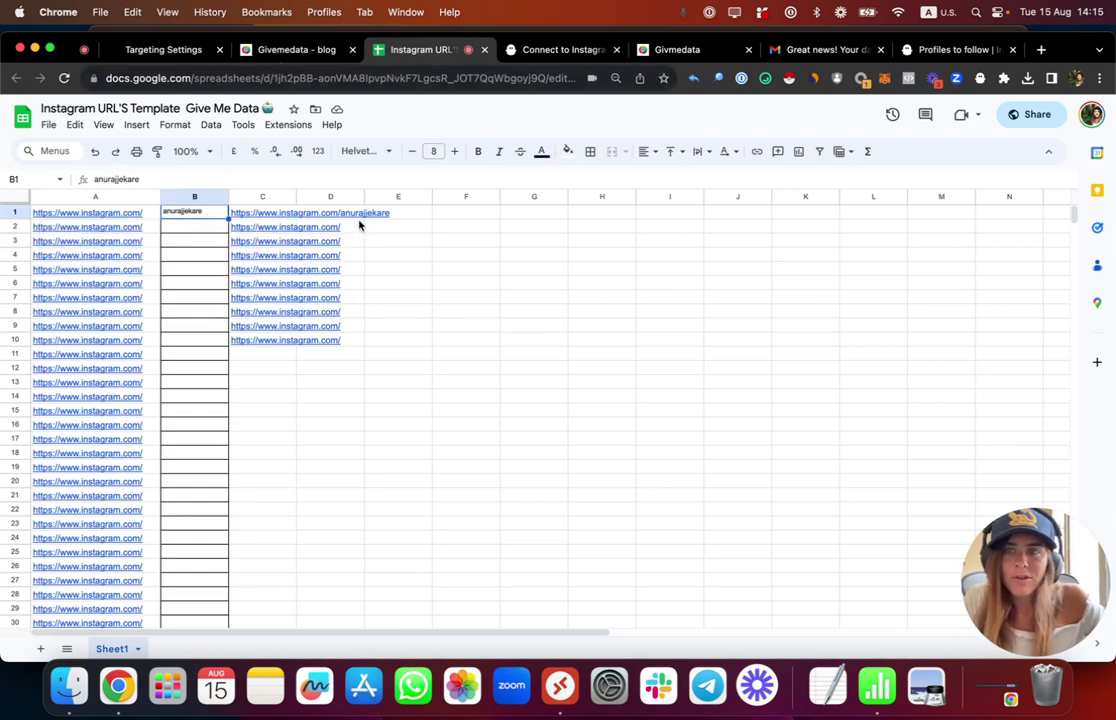
- Copy all usernames from the followers file in Numbers and paste them into column B of the Google Sheets template, starting at B2
{"action": "left_click", "coordinate": [877, 686]}
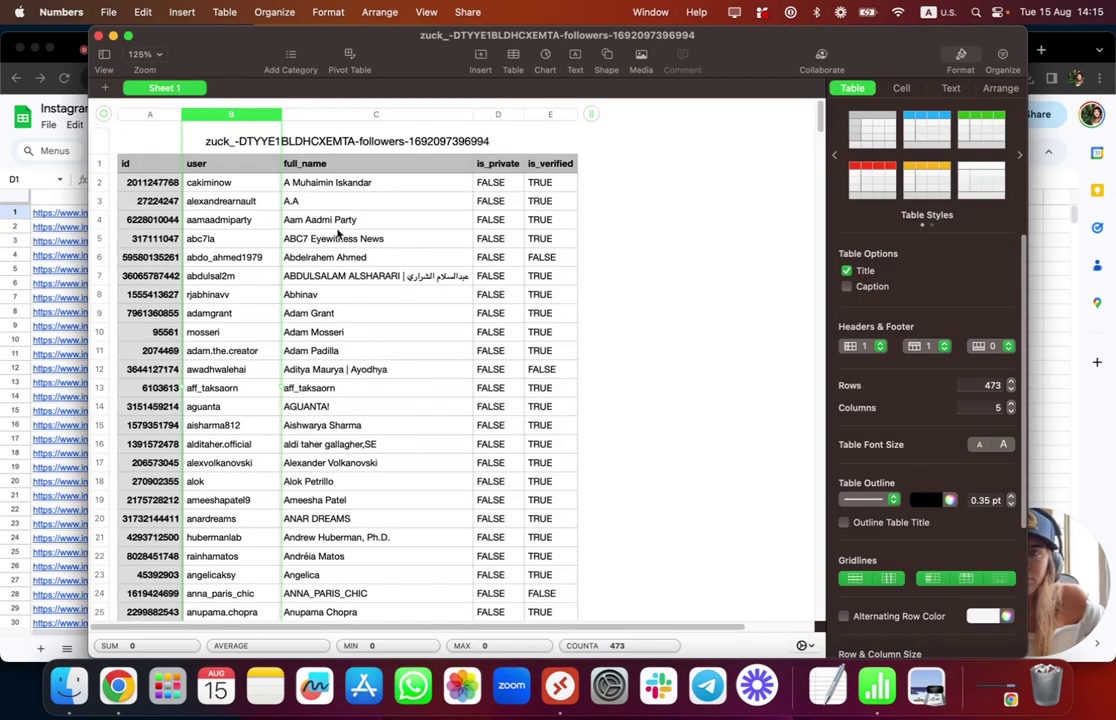
{"action": "left_click_drag", "start_coordinate": [209, 182], "coordinate": [219, 349]}
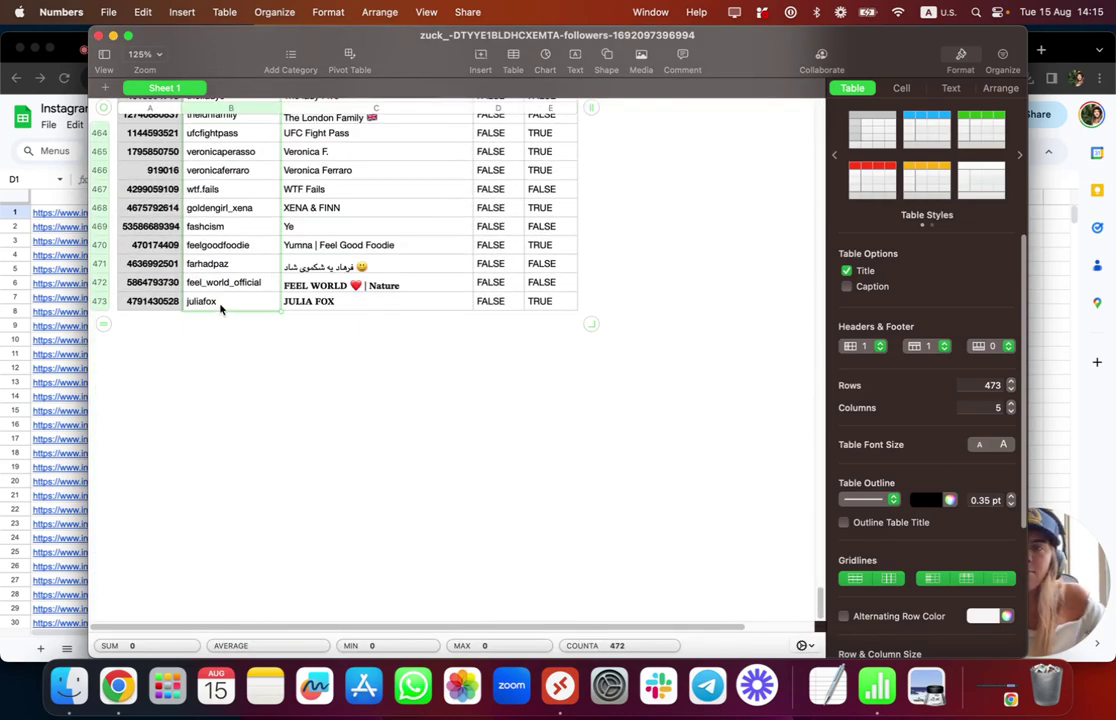
{"action": "key", "text": "super+Tab"}
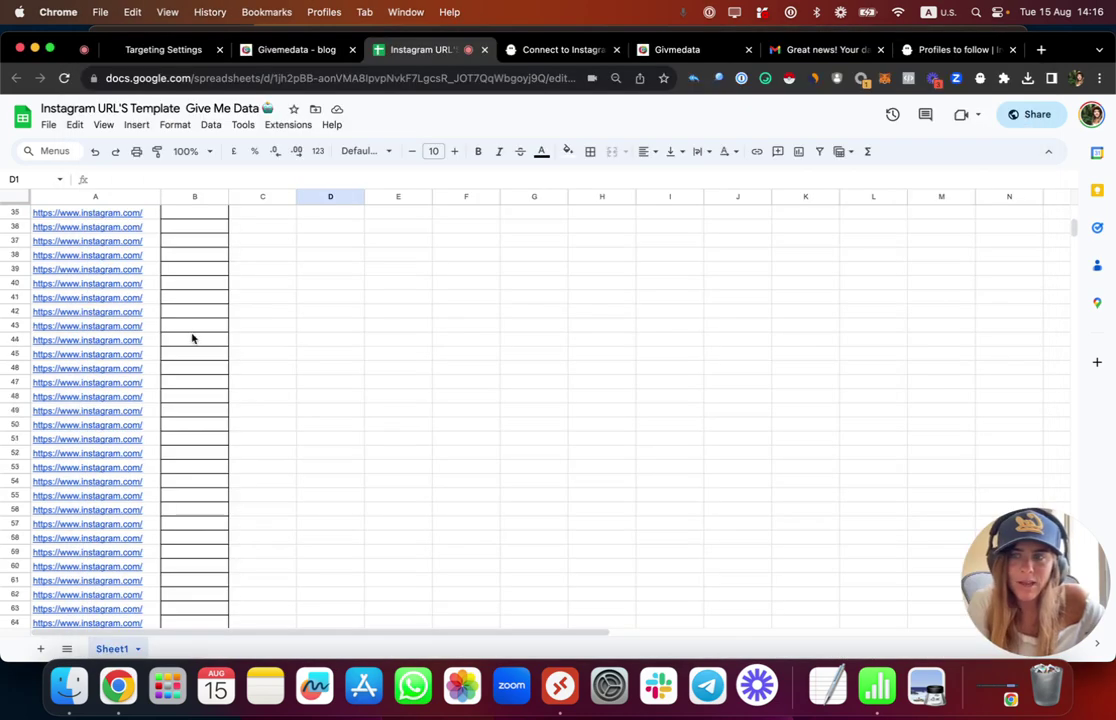
{"action": "scroll", "coordinate": [217, 316], "scroll_direction": "up", "scroll_amount": 10}
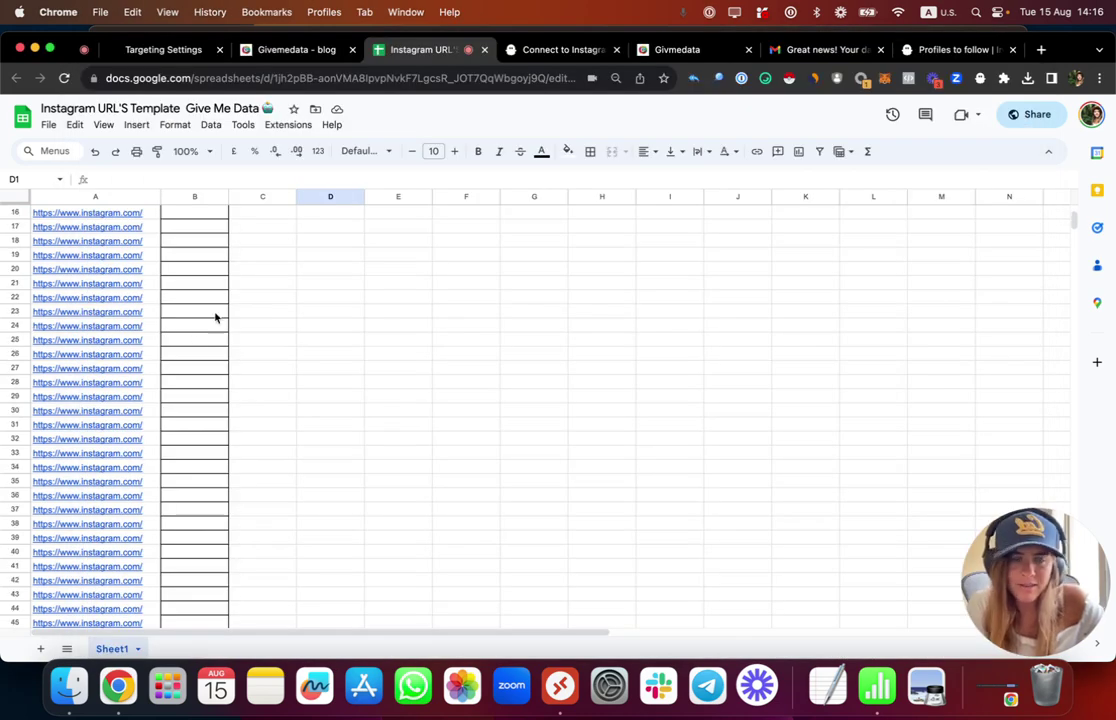
{"action": "left_click", "coordinate": [193, 231]}
{"action": "key", "text": "super+v"}
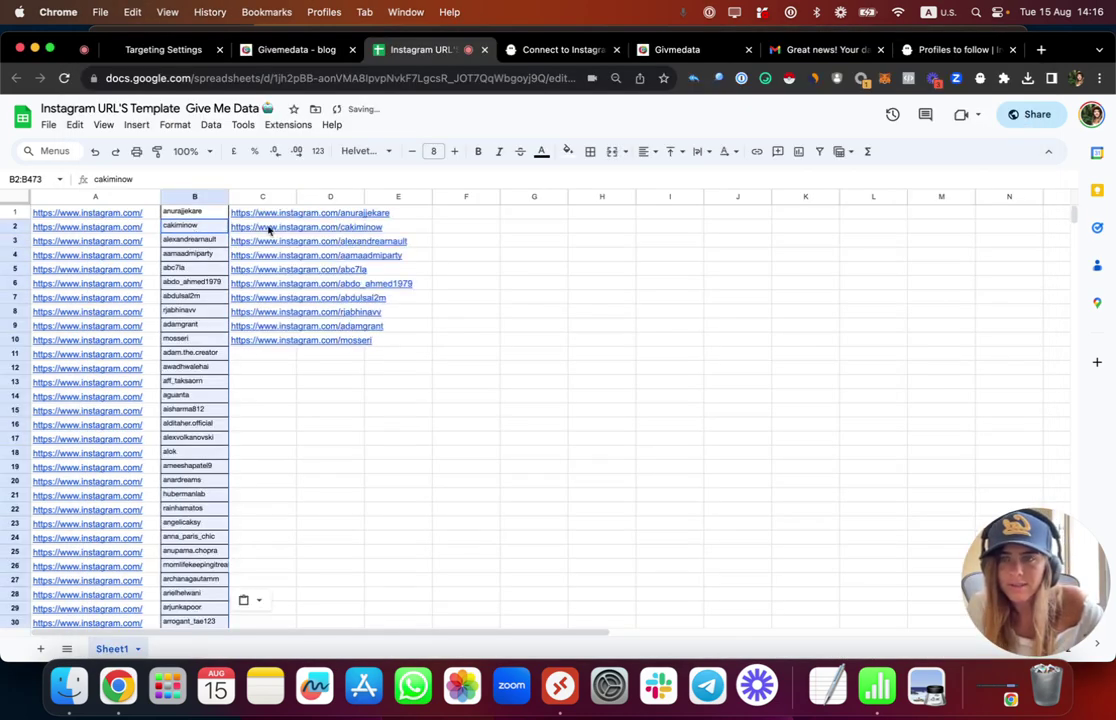
- Fill the combined profile URL formula from C10 down column C for all the pasted usernames
{"action": "left_click", "coordinate": [355, 228]}
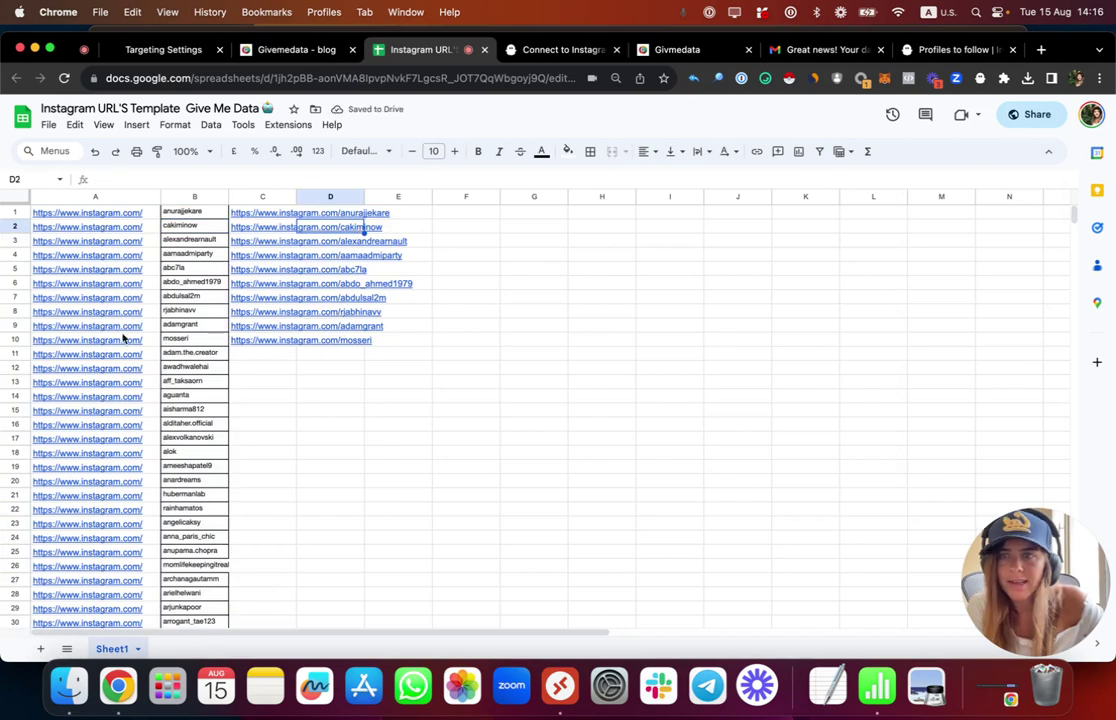
{"action": "left_click", "coordinate": [333, 346]}
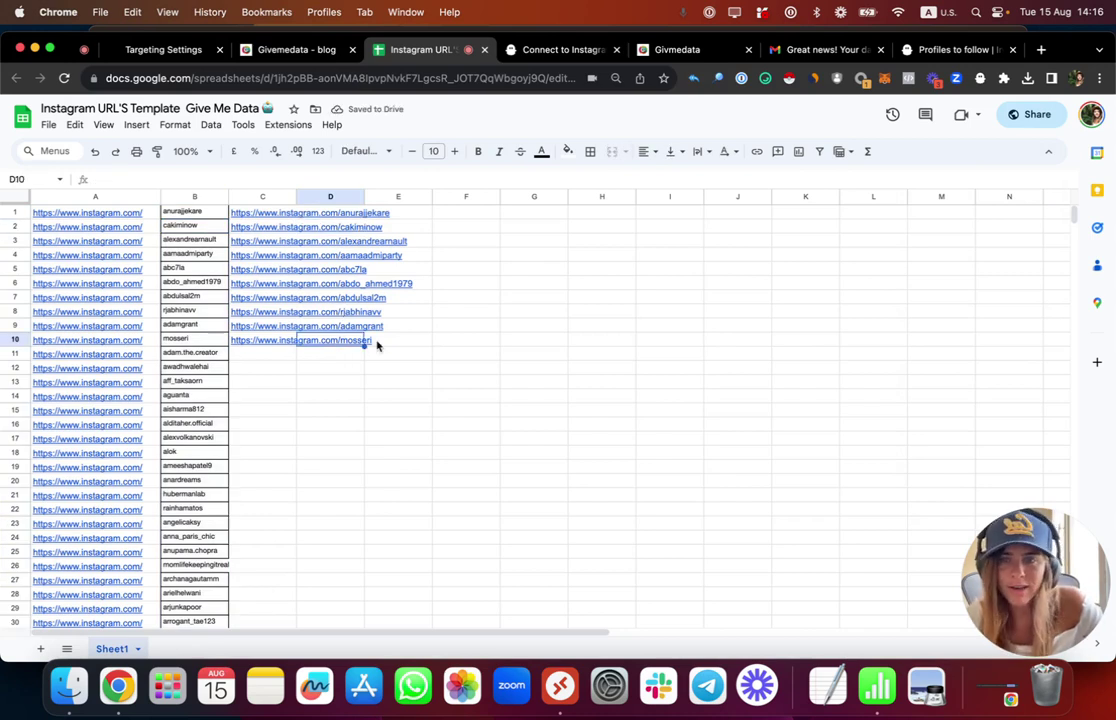
{"action": "left_click", "coordinate": [263, 340]}
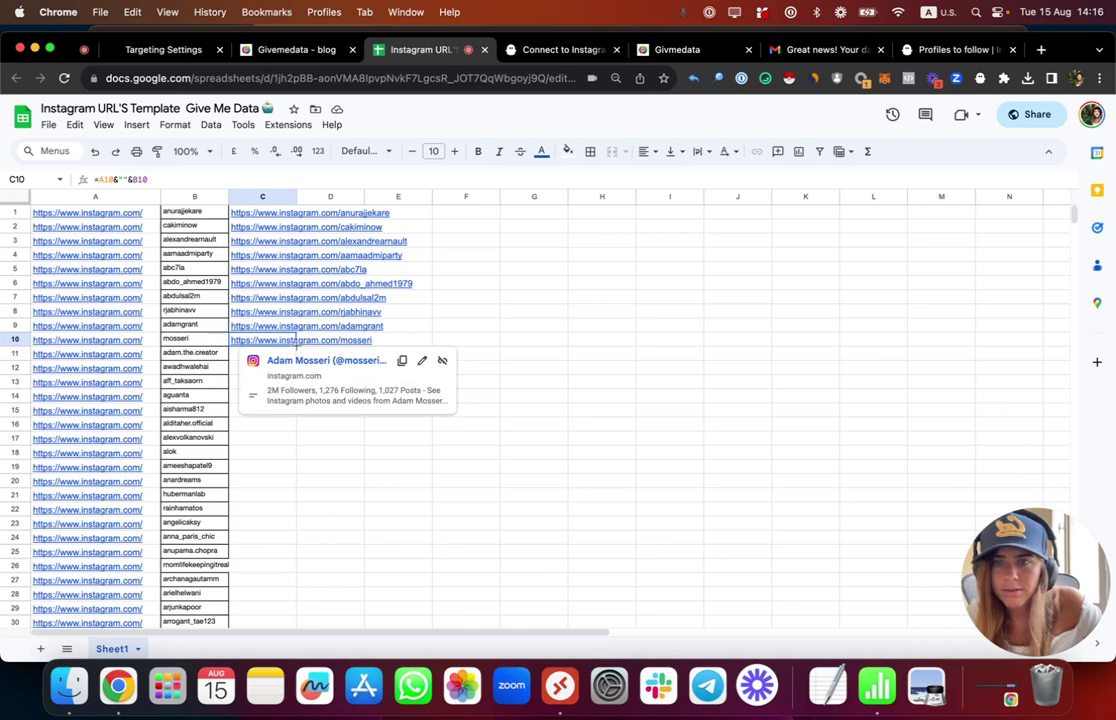
{"action": "left_click_drag", "start_coordinate": [298, 507], "coordinate": [298, 508]}
{"action": "scroll", "coordinate": [300, 505], "scroll_direction": "down", "scroll_amount": 20}
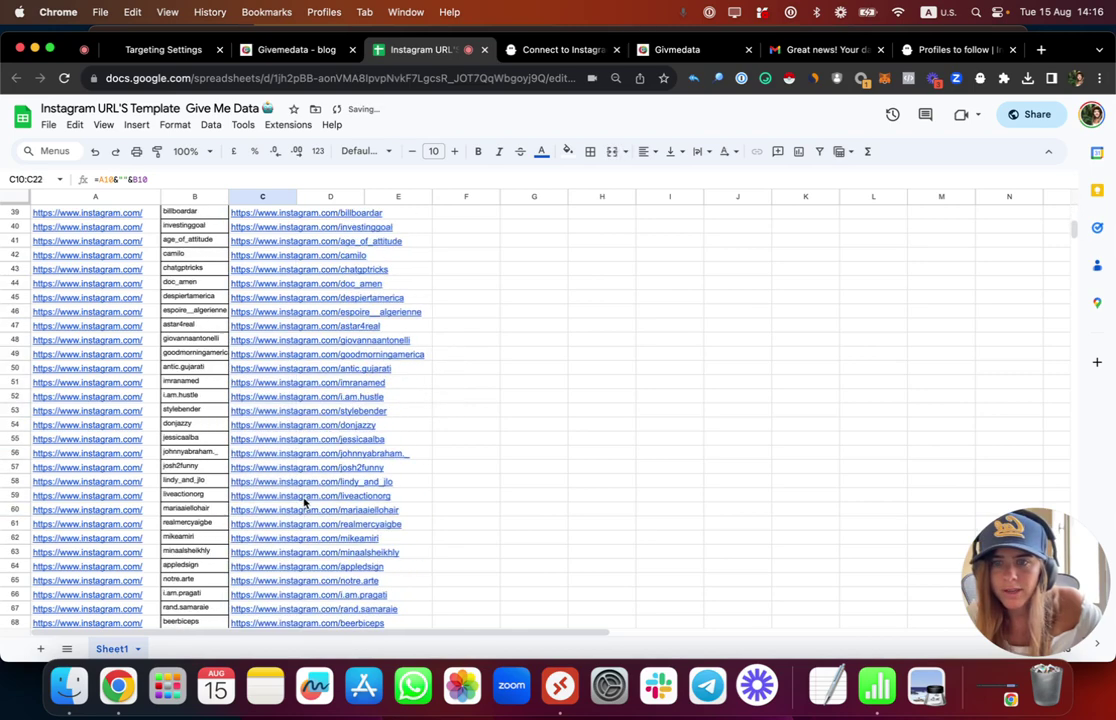
{"action": "scroll", "coordinate": [307, 493], "scroll_direction": "down", "scroll_amount": 20}
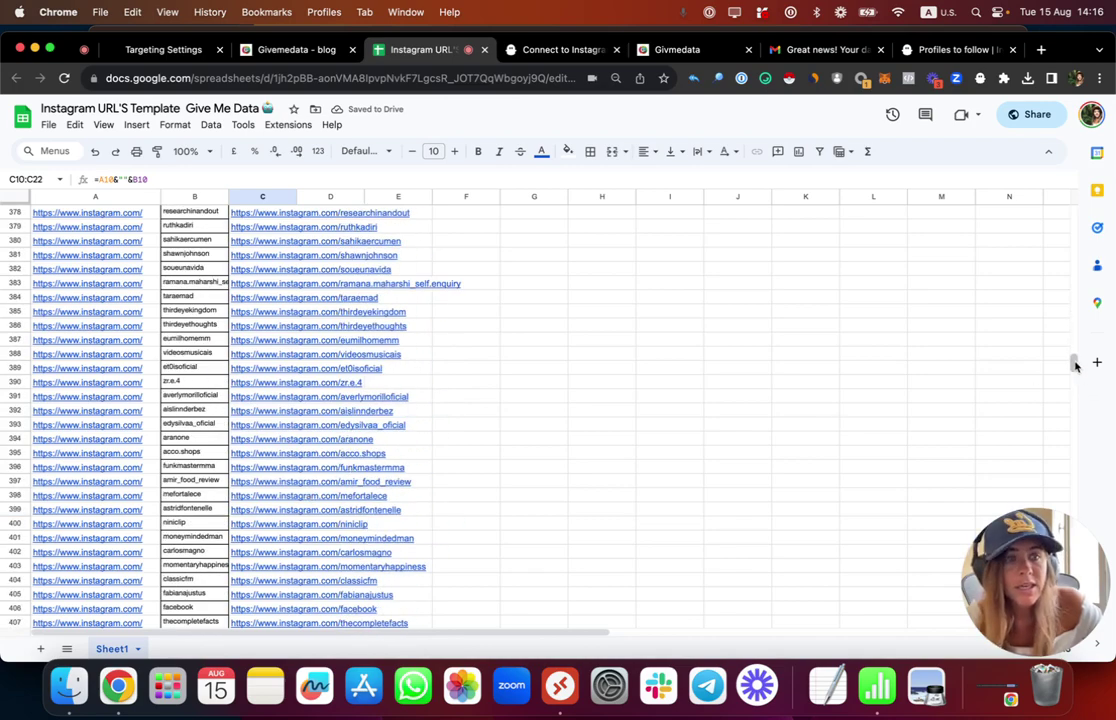
- Copy the sharing link of the Instagram URL template spreadsheet
{"action": "left_click_drag", "start_coordinate": [1076, 364], "coordinate": [1076, 216]}
{"action": "left_click", "coordinate": [1010, 120]}
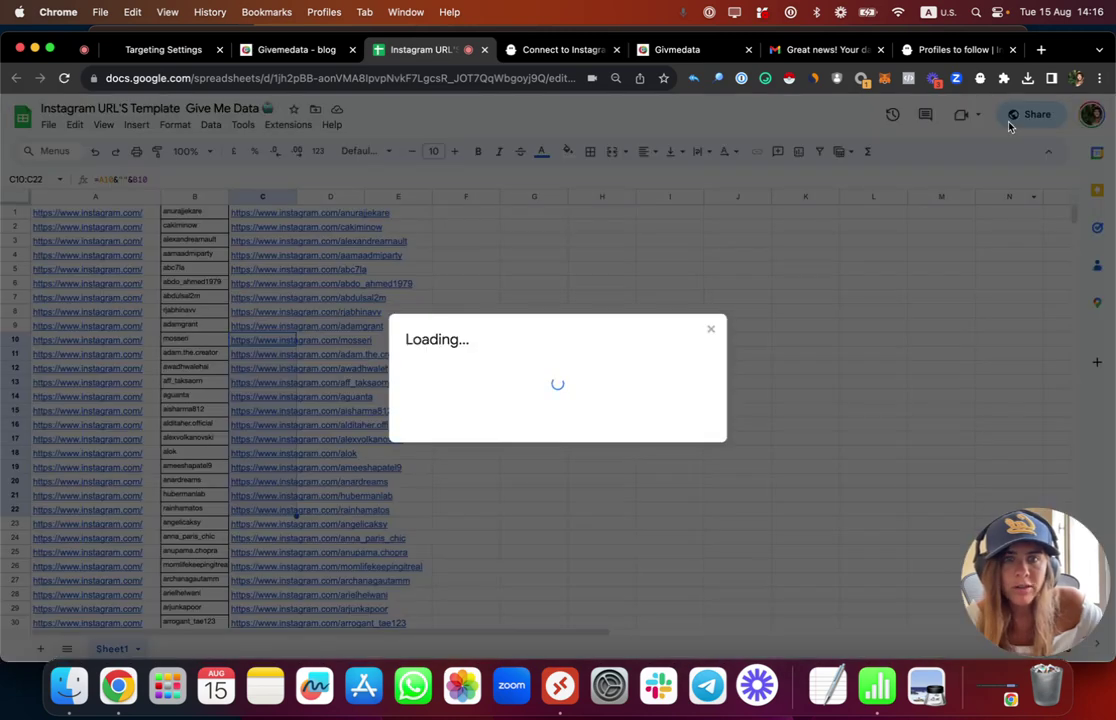
{"action": "left_click", "coordinate": [447, 516]}
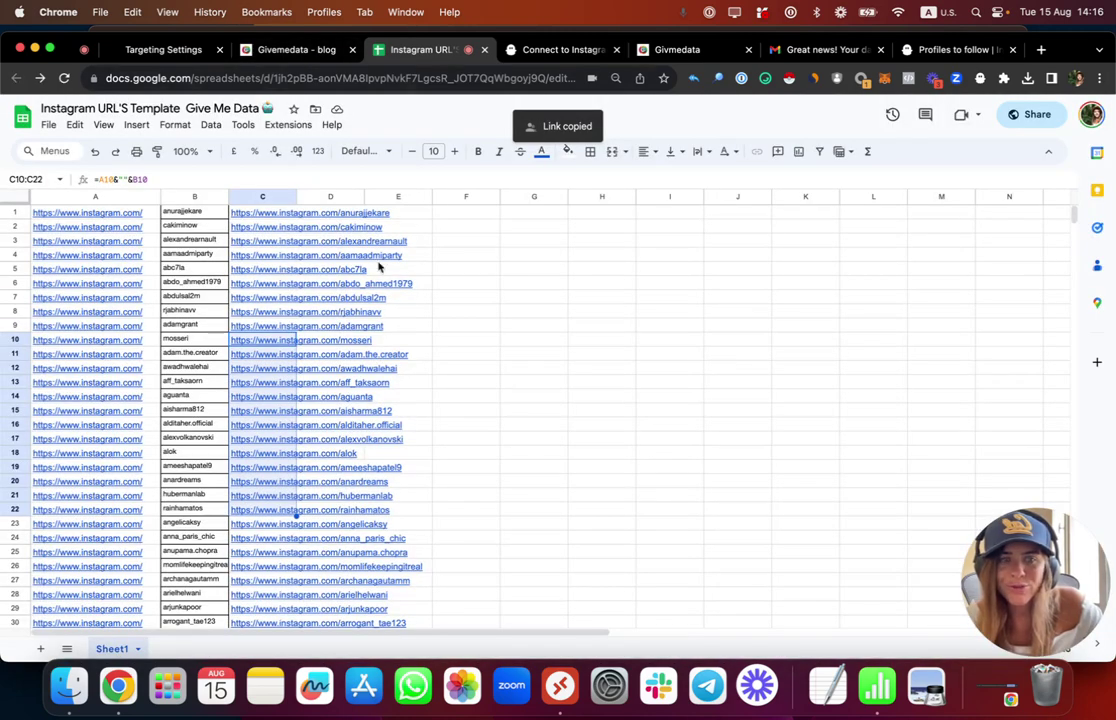
{"action": "left_click", "coordinate": [48, 124]}
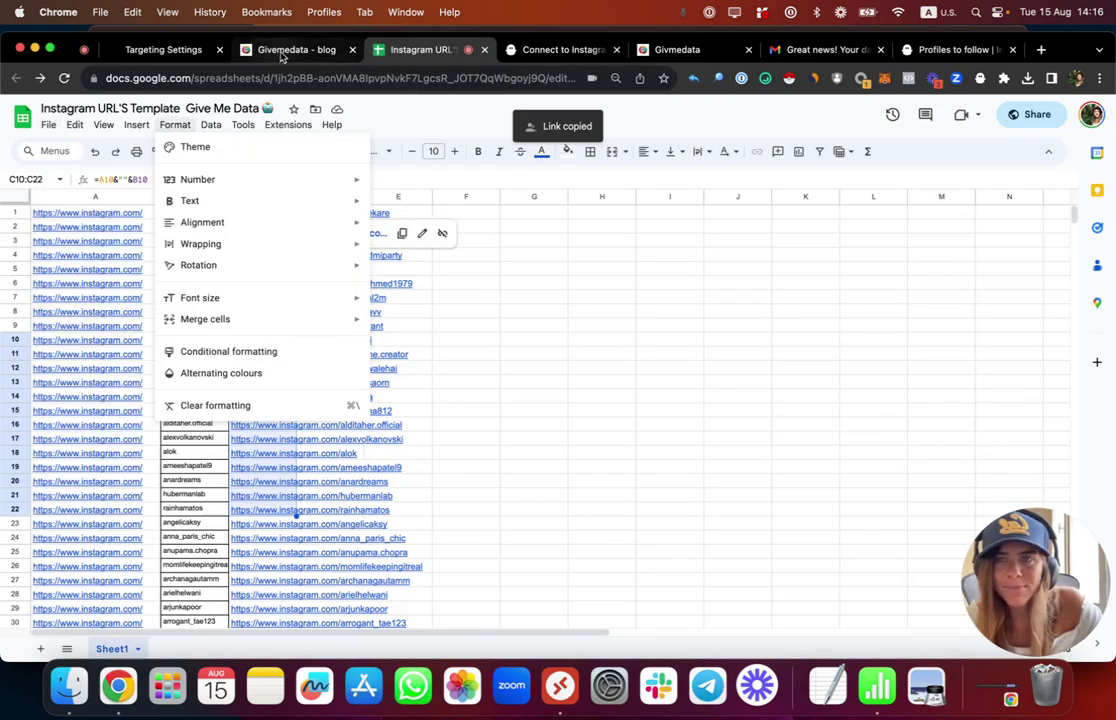
- Close the leftover Connect to Instagram page and paste the spreadsheet link as the profile URLs in the Phantom's Profiles to follow stage
{"action": "left_click", "coordinate": [568, 50]}
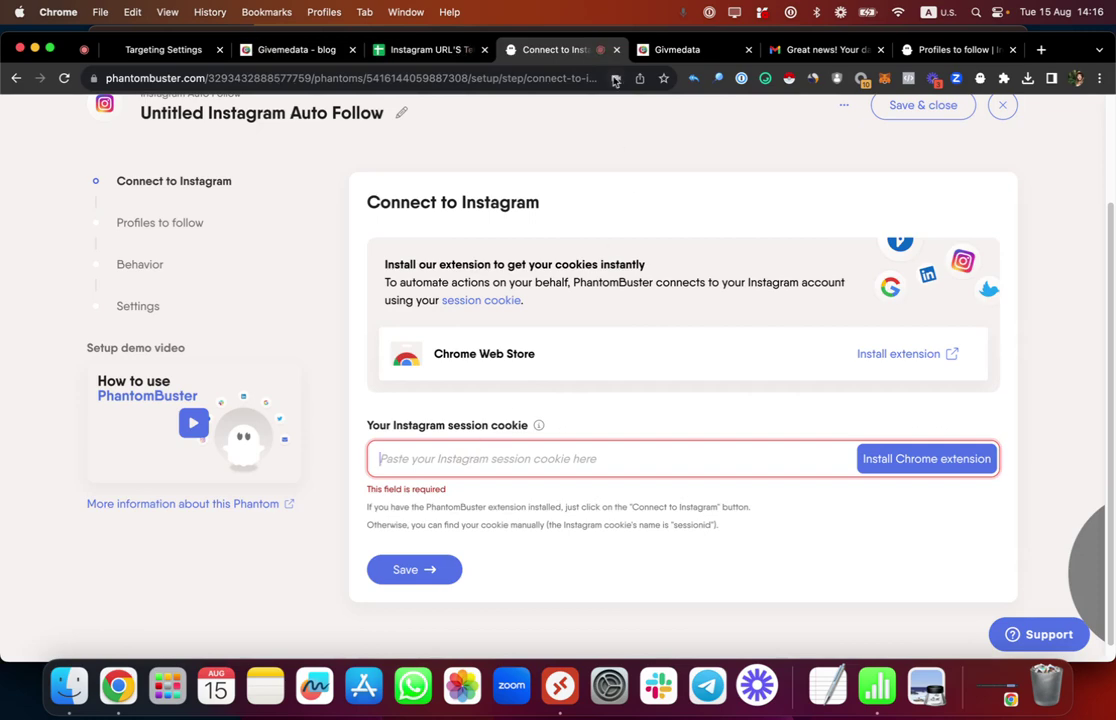
{"action": "key", "text": "super+w"}
{"action": "left_click", "coordinate": [665, 52]}
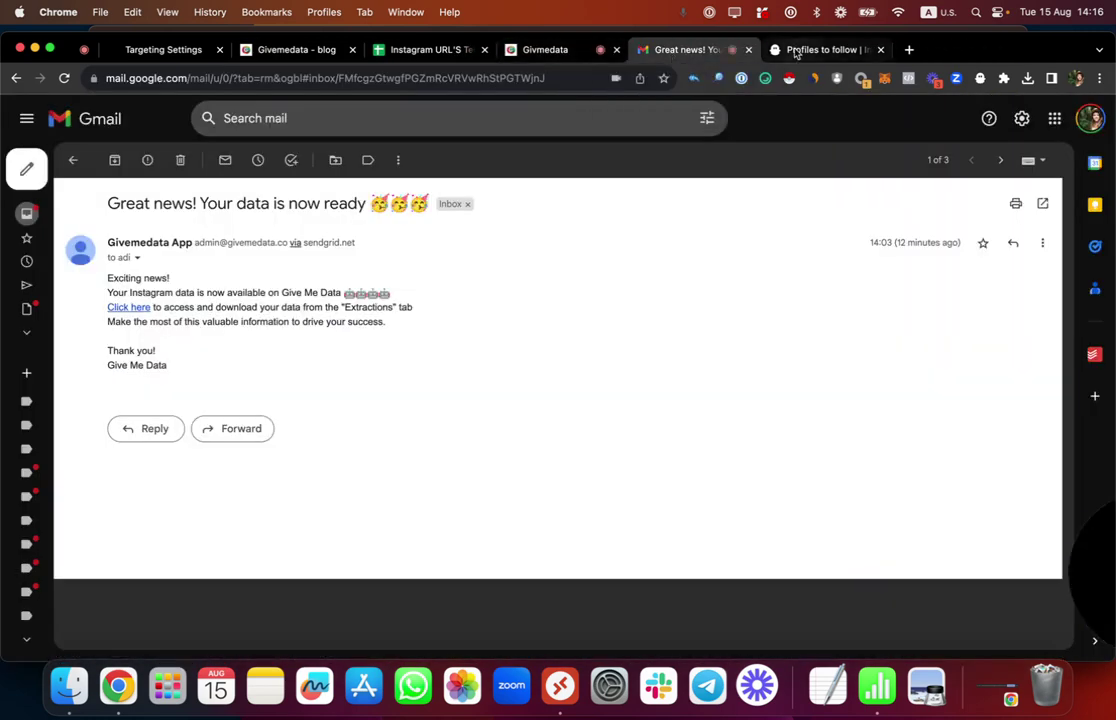
{"action": "left_click", "coordinate": [792, 50]}
{"action": "left_click", "coordinate": [525, 391]}
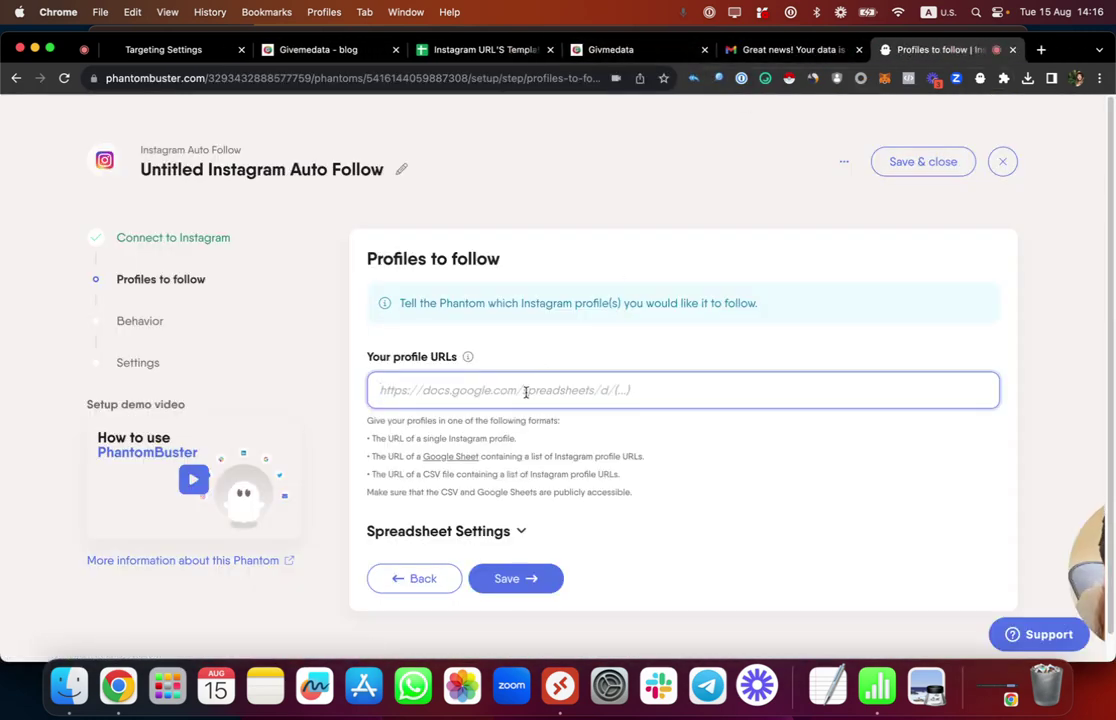
{"action": "key", "text": "super+v"}
- Choose the spreadsheet's third column, with the full Instagram profile URLs, as the profile URL column and save the Profiles to follow stage
{"action": "left_click", "coordinate": [474, 530]}
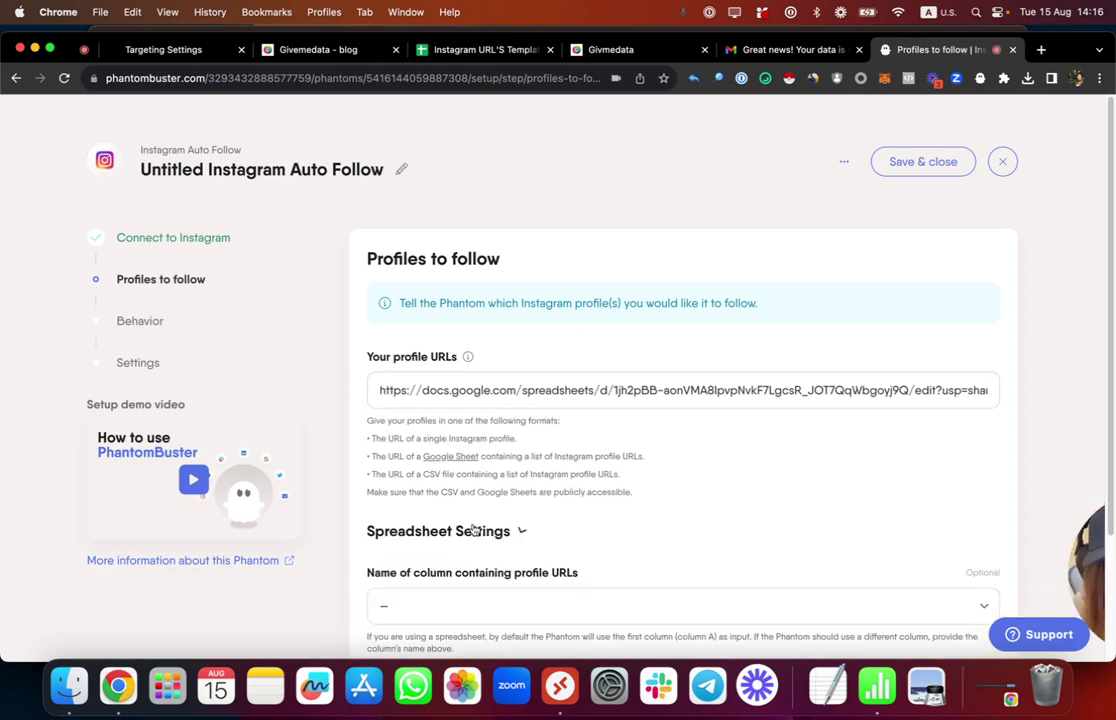
{"action": "scroll", "coordinate": [600, 480], "scroll_direction": "down", "scroll_amount": 2}
{"action": "left_click", "coordinate": [489, 483]}
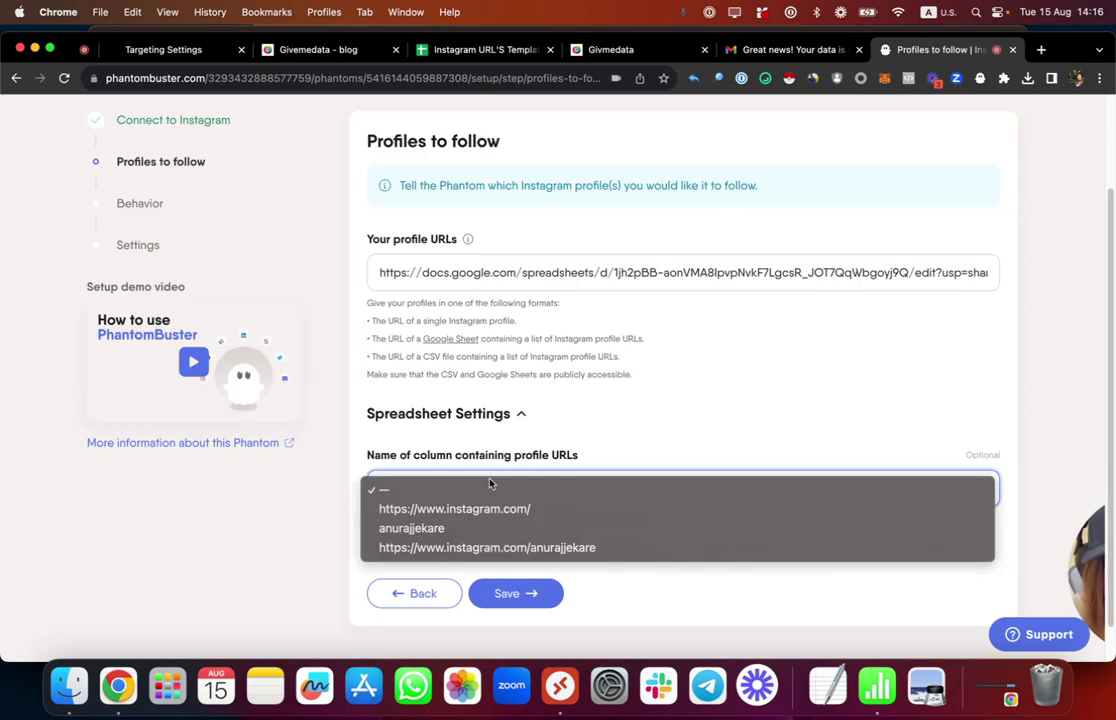
{"action": "left_click", "coordinate": [490, 547]}
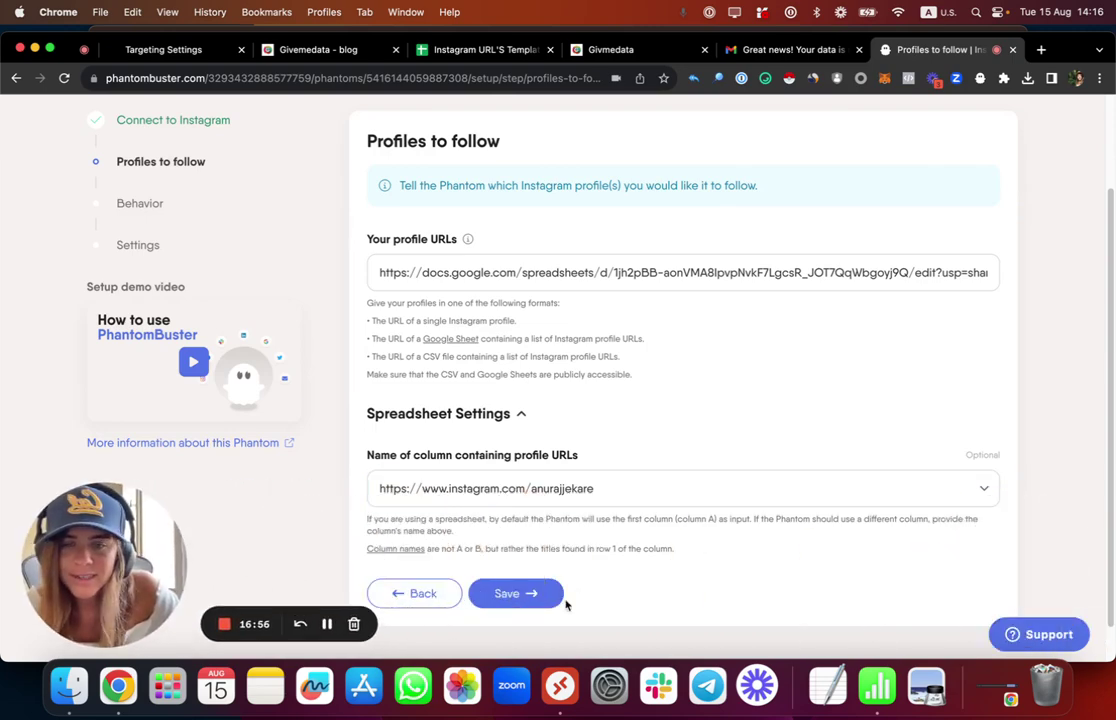
{"action": "left_click", "coordinate": [522, 600]}
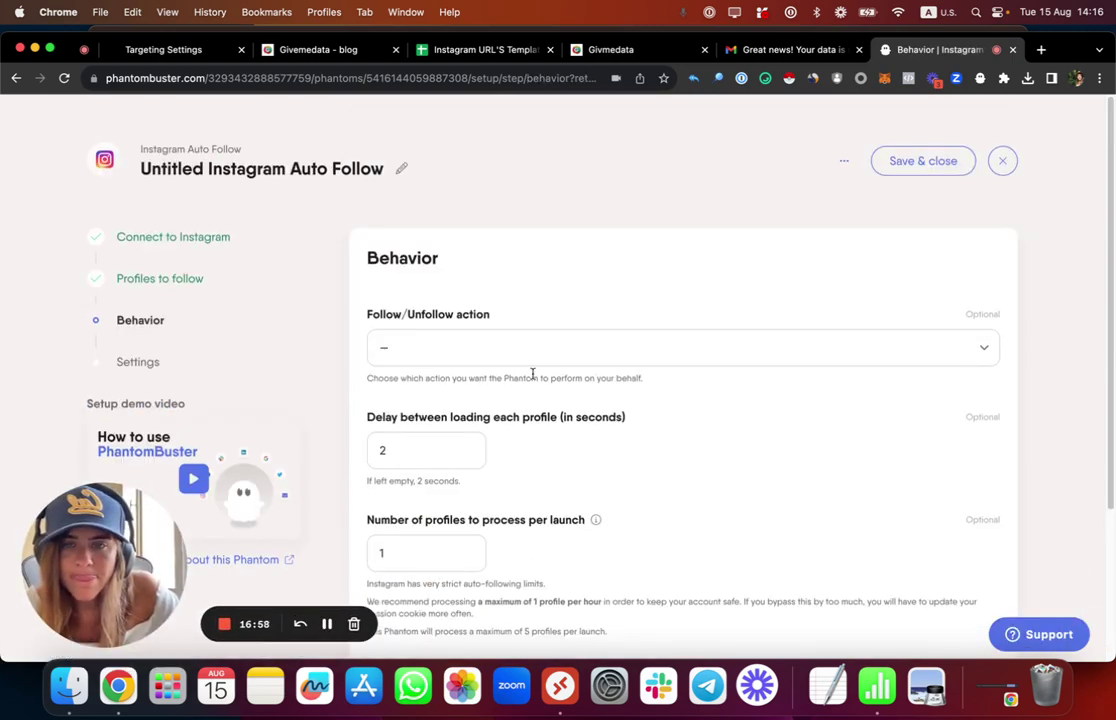
- Set the Phantom's Follow/Unfollow action to Follow and the number of profiles to process per launch to 2
{"action": "scroll", "coordinate": [531, 372], "scroll_direction": "down", "scroll_amount": 4}
{"action": "scroll", "coordinate": [531, 374], "scroll_direction": "up", "scroll_amount": 4}
{"action": "left_click", "coordinate": [466, 354]}
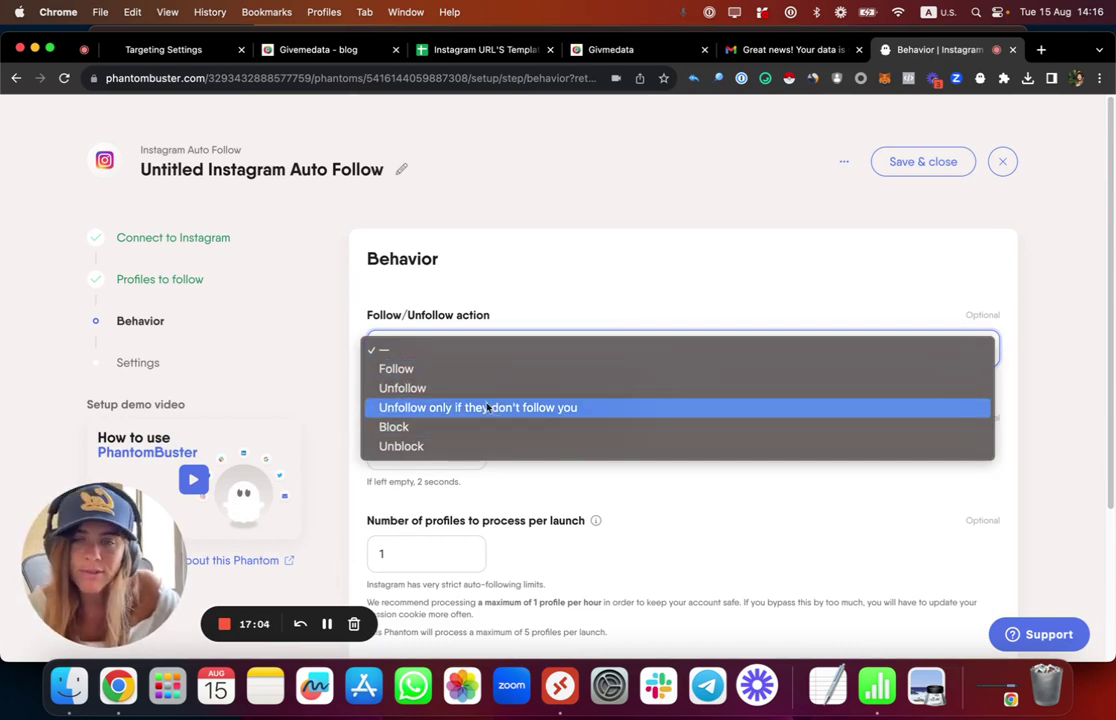
{"action": "left_click", "coordinate": [443, 368]}
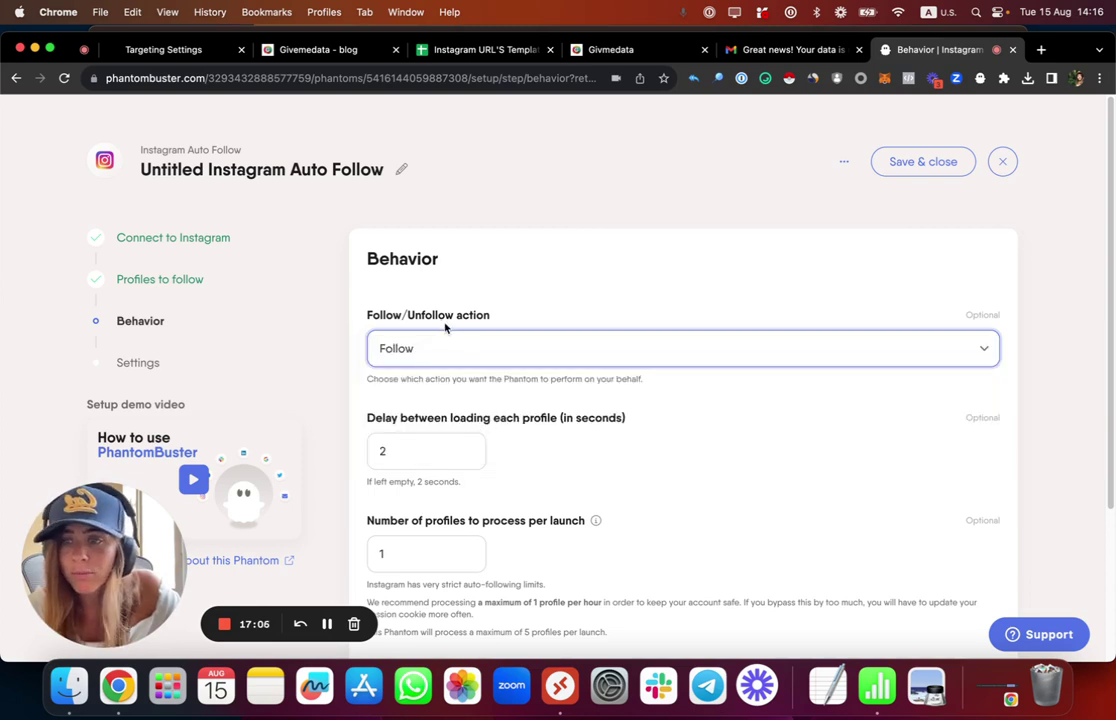
{"action": "scroll", "coordinate": [528, 388], "scroll_direction": "down", "scroll_amount": 1}
{"action": "left_click", "coordinate": [533, 374]}
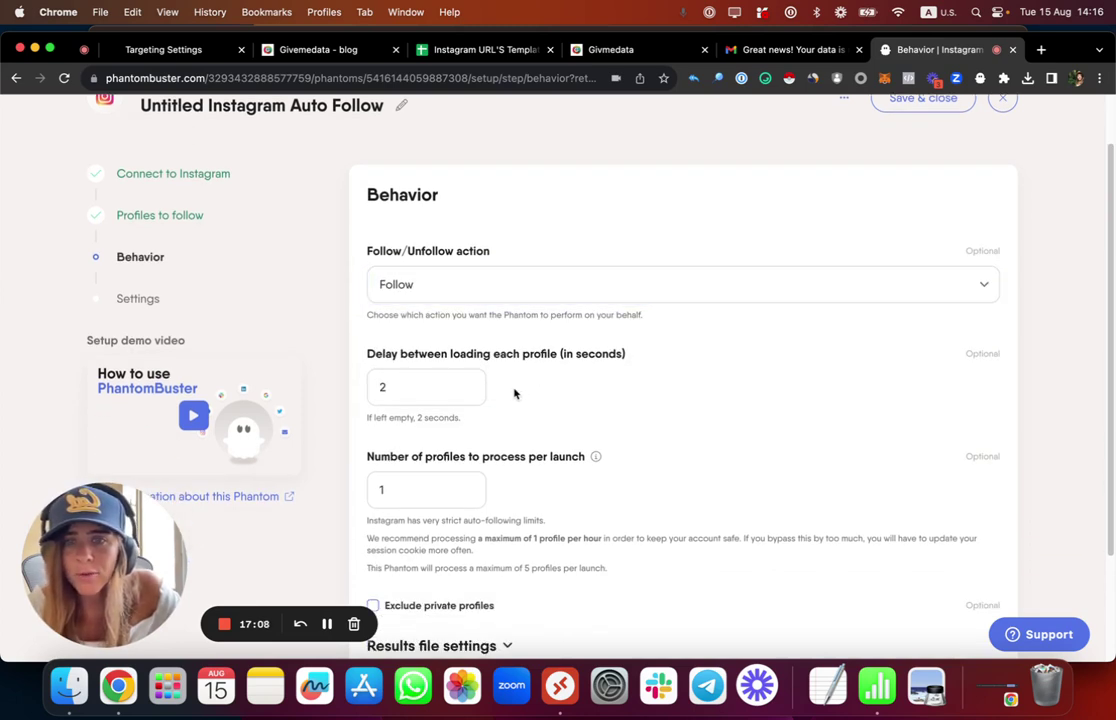
{"action": "scroll", "coordinate": [411, 380], "scroll_direction": "down", "scroll_amount": 2}
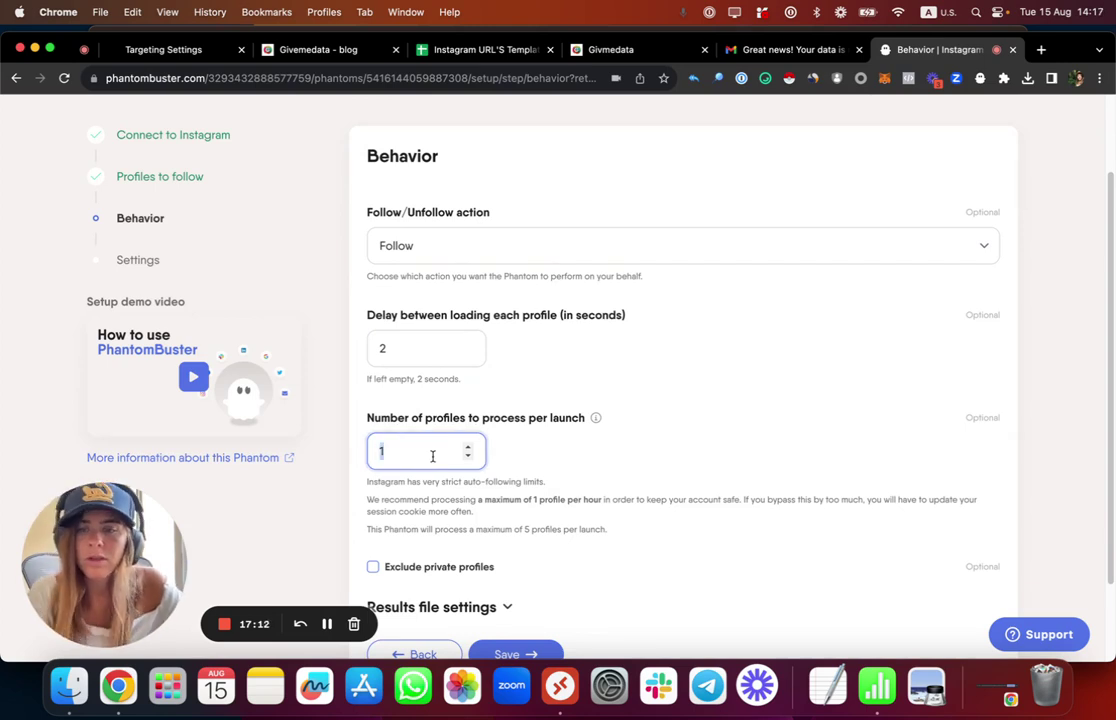
{"action": "type", "text": "2"}
{"action": "scroll", "coordinate": [600, 481], "scroll_direction": "down", "scroll_amount": 2}
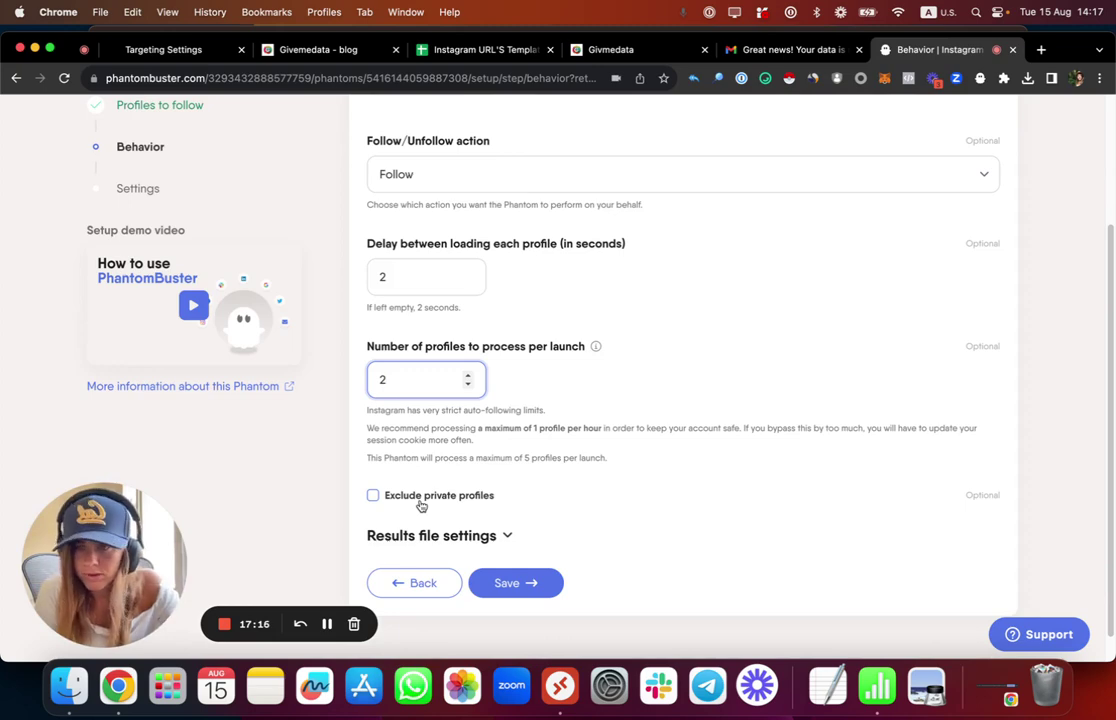
- Expand the results file settings and save the Behavior stage
{"action": "left_click", "coordinate": [440, 535]}
{"action": "scroll", "coordinate": [490, 525], "scroll_direction": "down", "scroll_amount": 5}
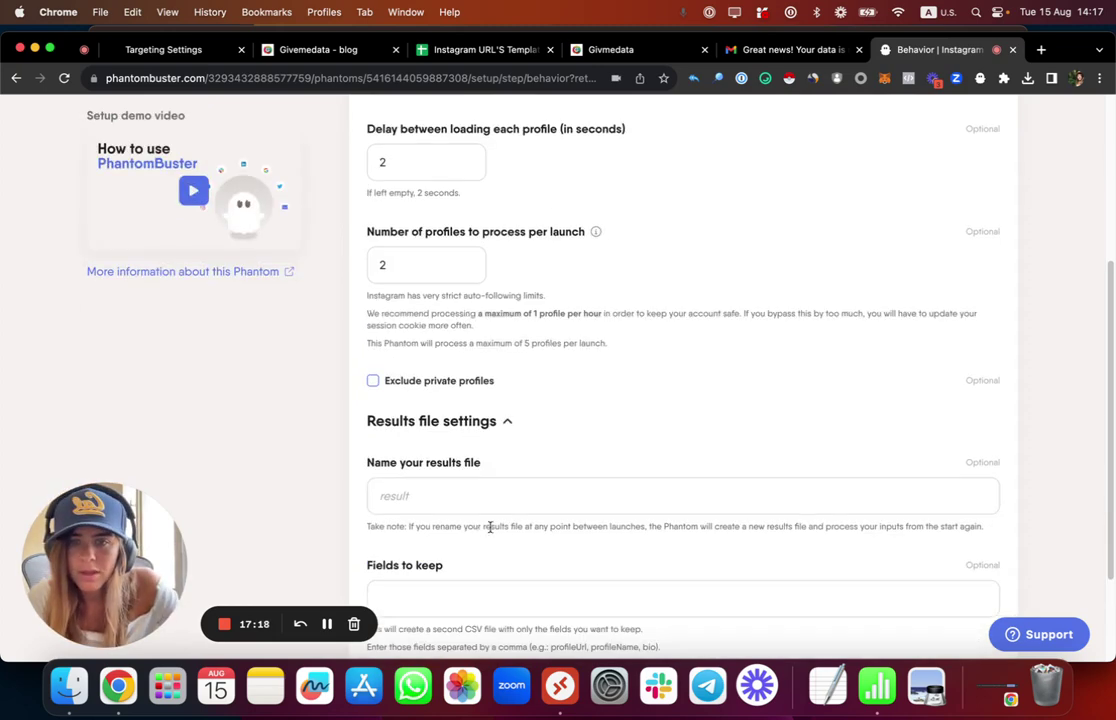
{"action": "left_click", "coordinate": [515, 553]}
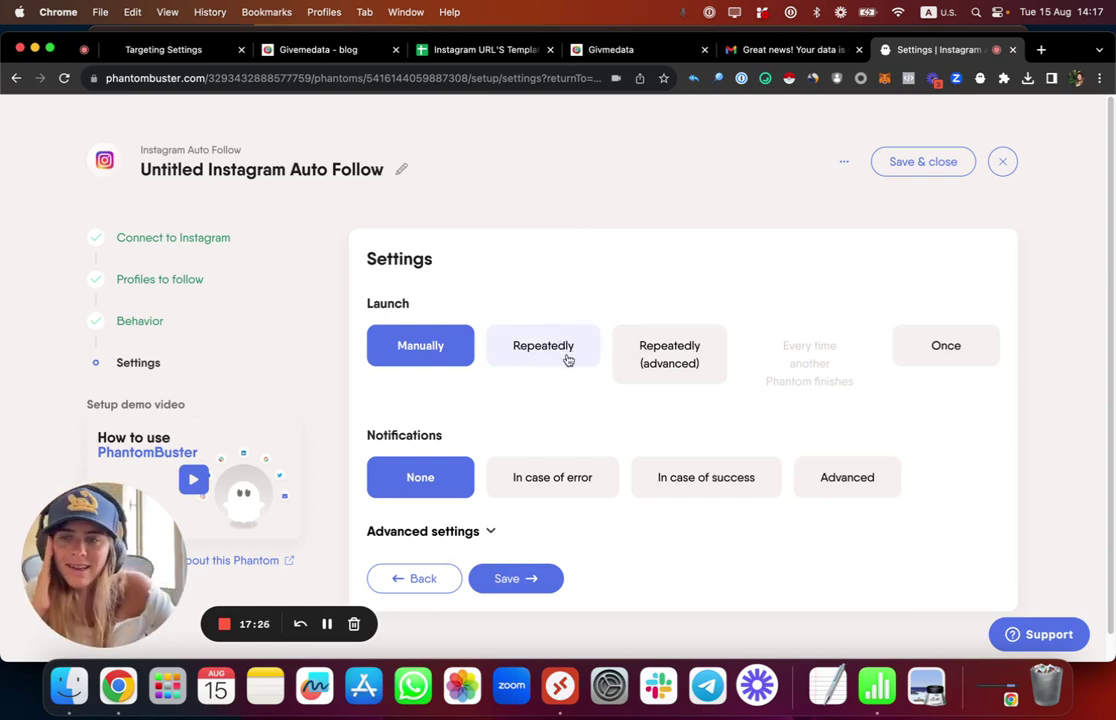
- Save the Settings stage with manual launch and no notifications, and launch the Instagram Auto Follow Phantom
{"action": "left_click", "coordinate": [517, 577]}
{"action": "left_click", "coordinate": [914, 378]}
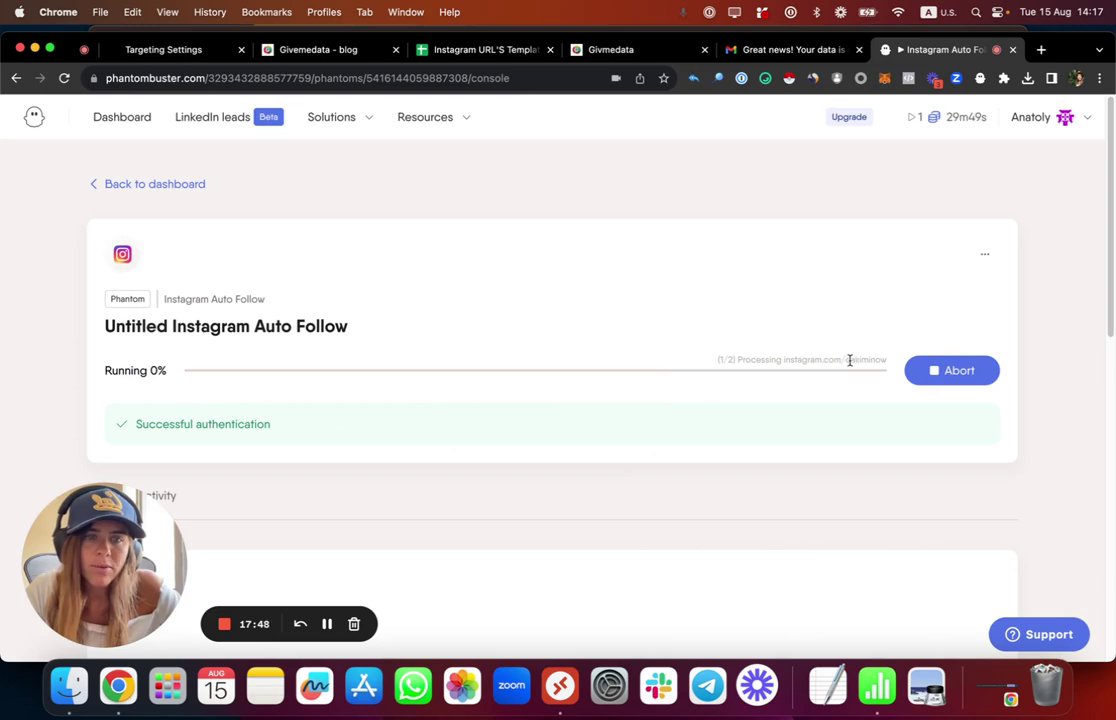
- Check the running Phantom's Results and Activity sections for output from the launch
{"action": "scroll", "coordinate": [853, 358], "scroll_direction": "down", "scroll_amount": 5}
{"action": "scroll", "coordinate": [852, 359], "scroll_direction": "up", "scroll_amount": 3}
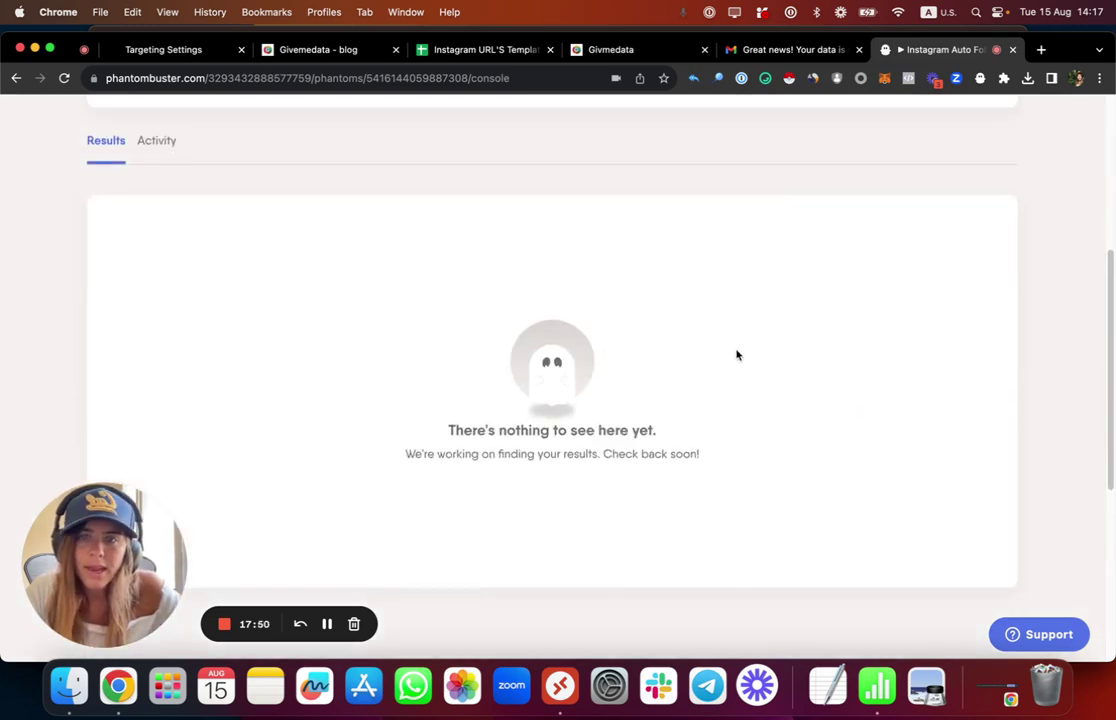
{"action": "left_click", "coordinate": [155, 200]}
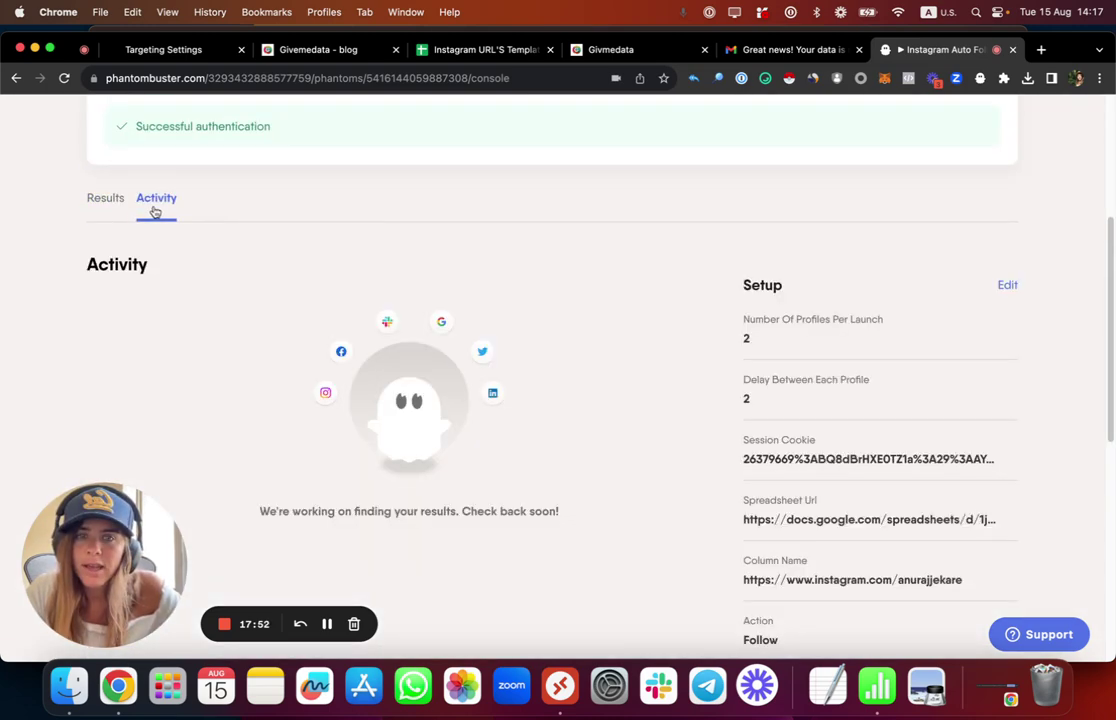
{"action": "left_click", "coordinate": [105, 198]}
{"action": "scroll", "coordinate": [453, 401], "scroll_direction": "up", "scroll_amount": 3}
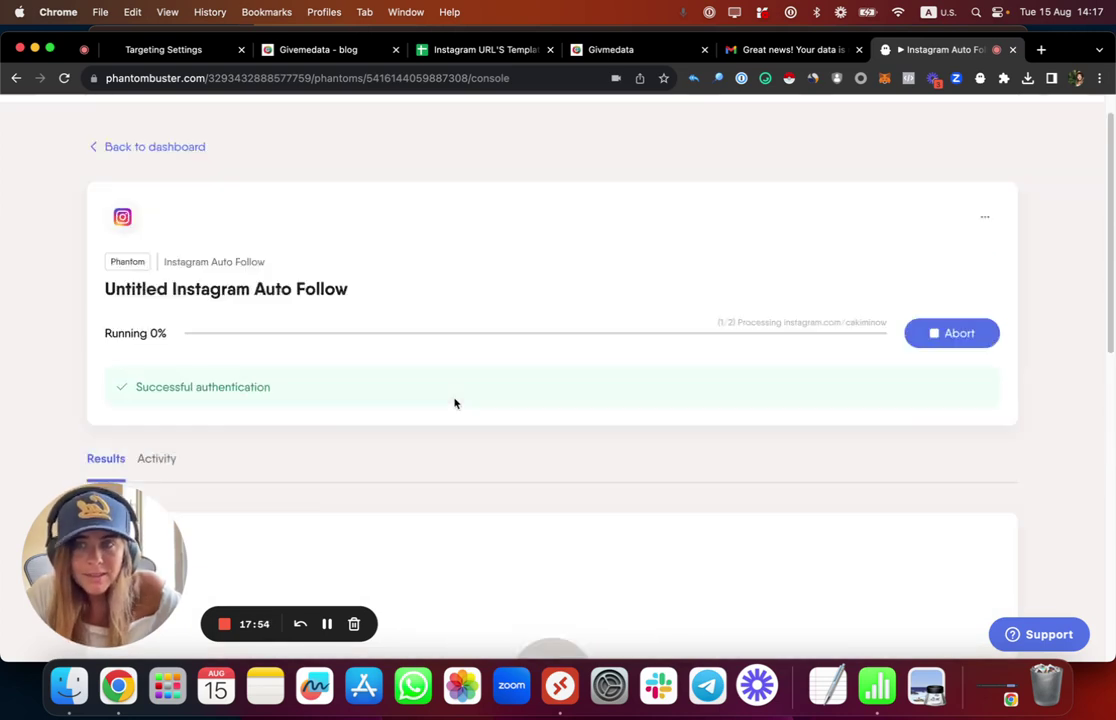
{"action": "scroll", "coordinate": [454, 403], "scroll_direction": "up", "scroll_amount": 1}
{"action": "scroll", "coordinate": [454, 403], "scroll_direction": "down", "scroll_amount": 3}
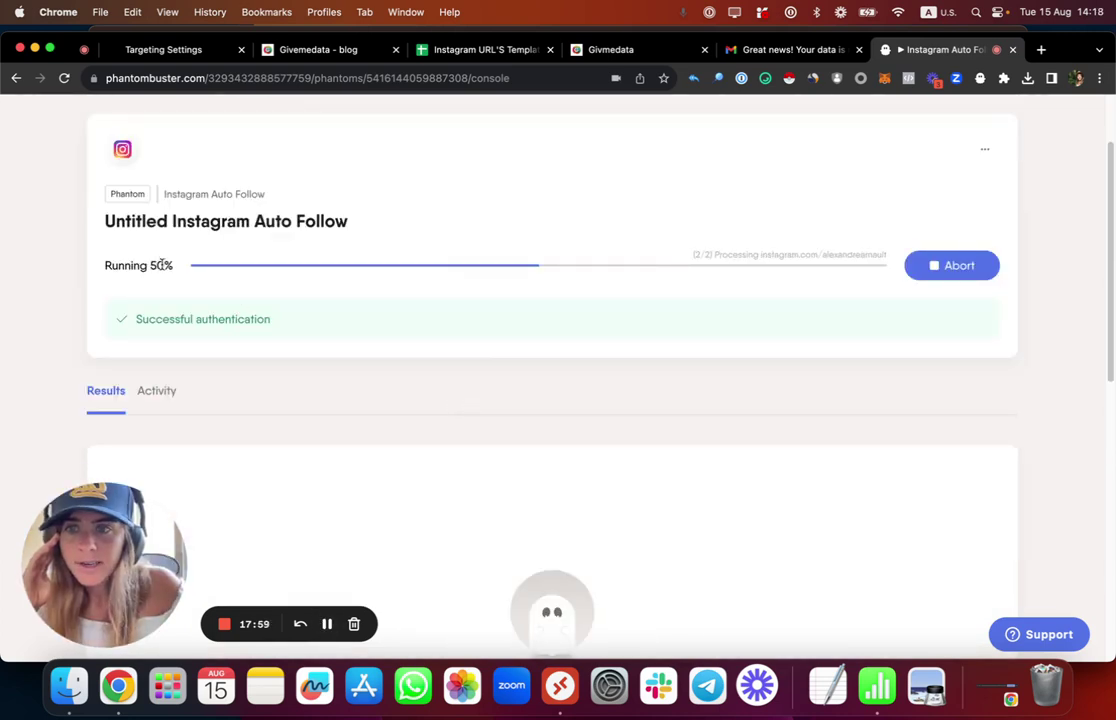
- Examine the run's progress status and the profile URL being processed, highlighting parts of that status text
{"action": "left_click_drag", "start_coordinate": [698, 256], "coordinate": [757, 257]}
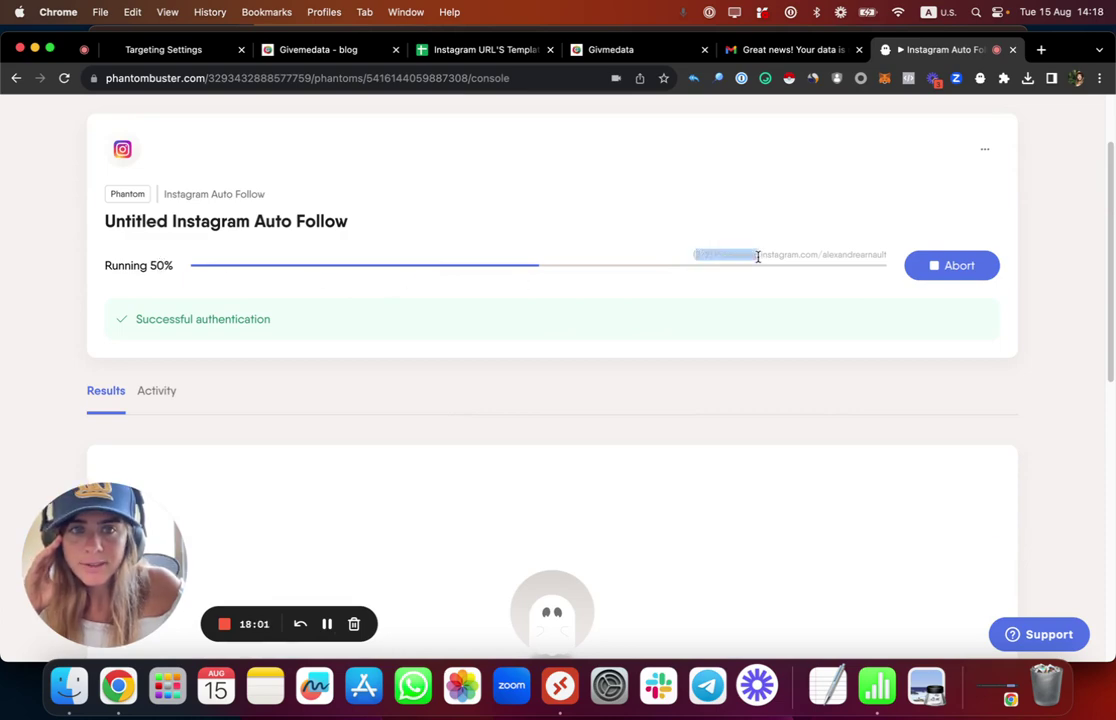
{"action": "scroll", "coordinate": [757, 267], "scroll_direction": "down", "scroll_amount": 10}
{"action": "scroll", "coordinate": [757, 267], "scroll_direction": "up", "scroll_amount": 12}
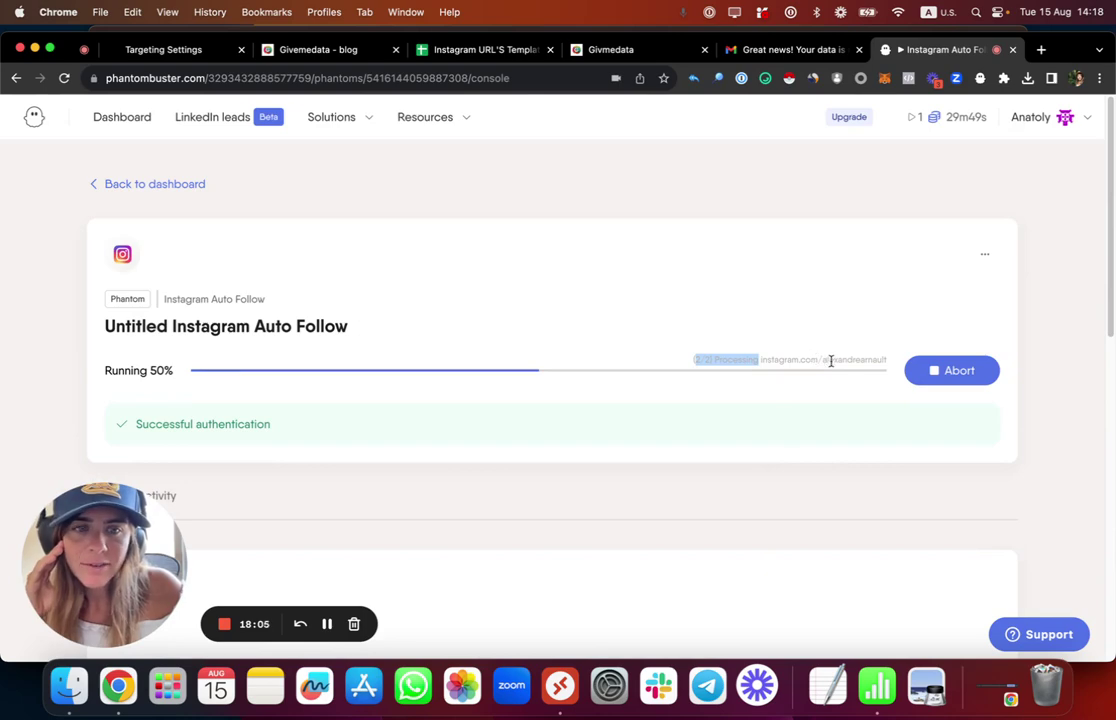
{"action": "left_click_drag", "start_coordinate": [819, 359], "coordinate": [838, 359]}
{"action": "scroll", "coordinate": [503, 421], "scroll_direction": "down", "scroll_amount": 5}
- Review the setup summary in the Phantom's Activity section and return to Results to check for followed profiles
{"action": "left_click", "coordinate": [164, 249]}
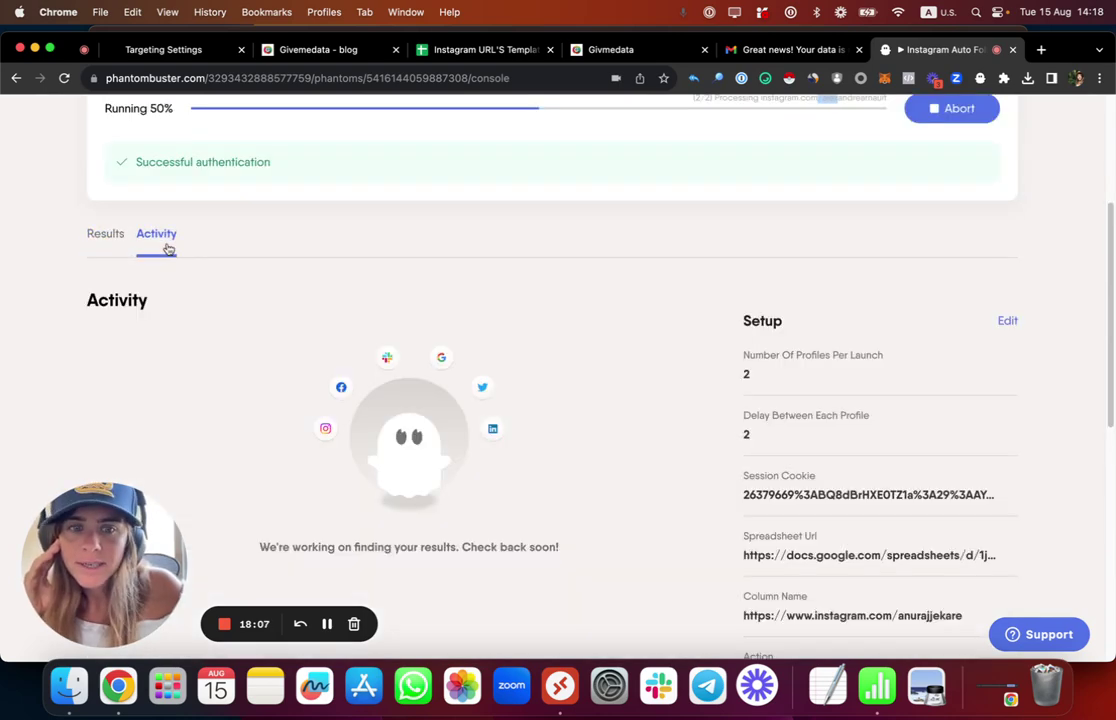
{"action": "scroll", "coordinate": [705, 376], "scroll_direction": "down", "scroll_amount": 3}
{"action": "scroll", "coordinate": [778, 467], "scroll_direction": "up", "scroll_amount": 4}
{"action": "scroll", "coordinate": [778, 467], "scroll_direction": "up", "scroll_amount": 3}
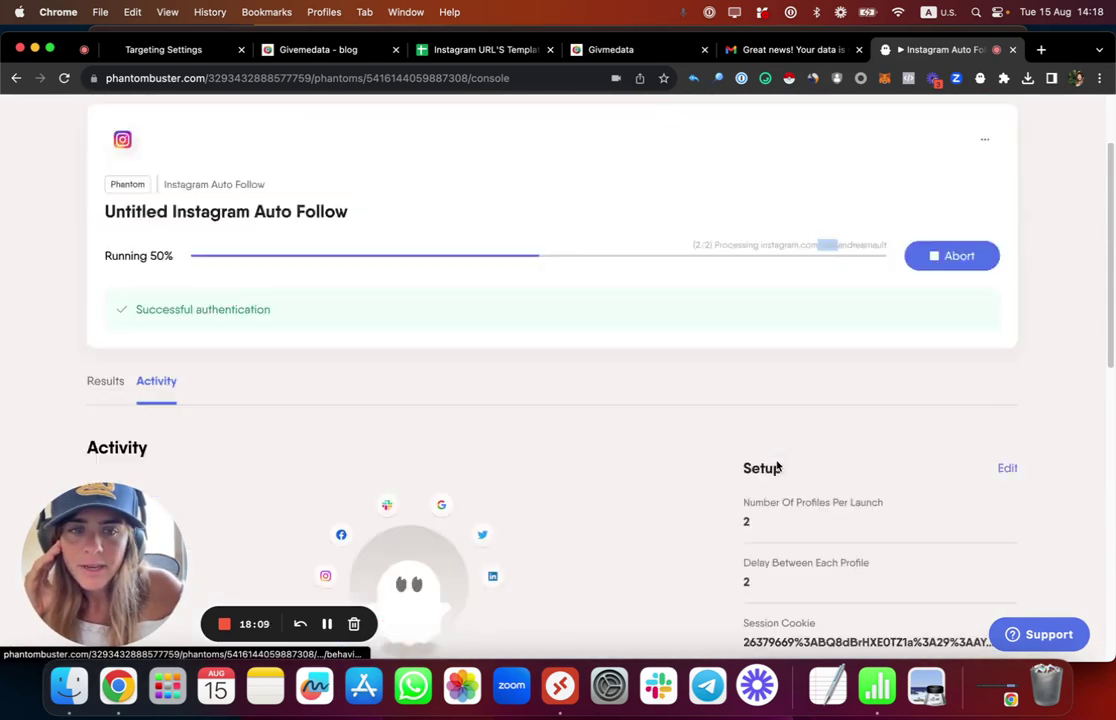
{"action": "scroll", "coordinate": [780, 466], "scroll_direction": "down", "scroll_amount": 6}
{"action": "scroll", "coordinate": [772, 393], "scroll_direction": "up", "scroll_amount": 4}
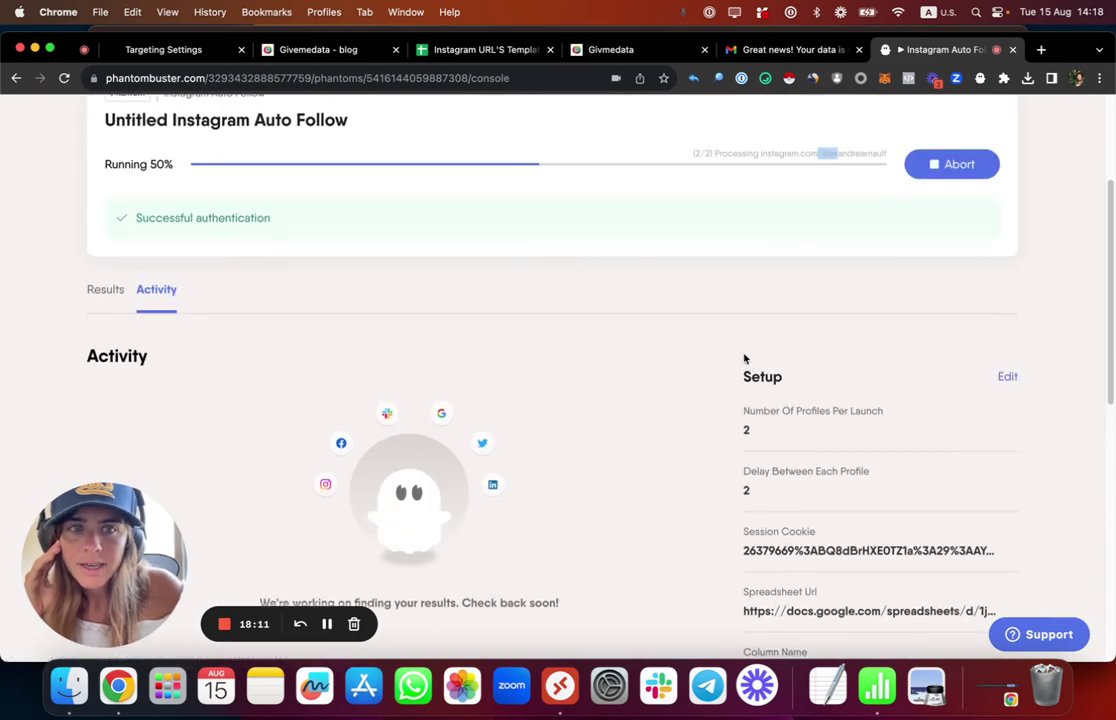
{"action": "scroll", "coordinate": [730, 294], "scroll_direction": "up", "scroll_amount": 3}
{"action": "left_click", "coordinate": [103, 429]}
{"action": "scroll", "coordinate": [450, 361], "scroll_direction": "down", "scroll_amount": 5}
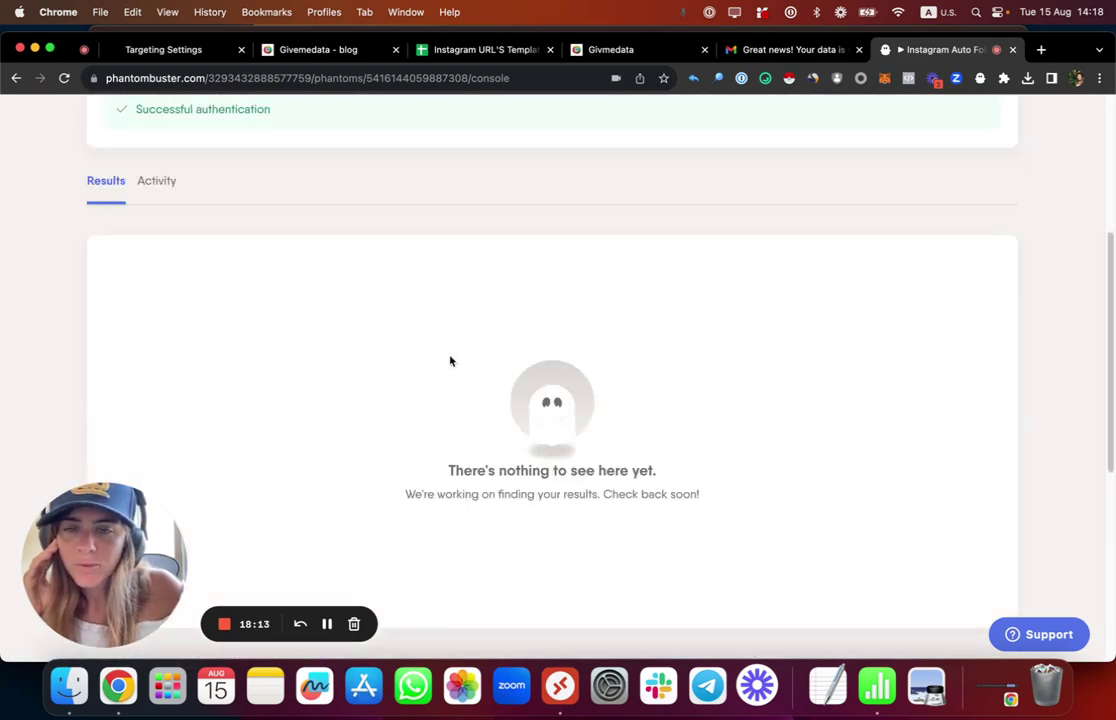
{"action": "scroll", "coordinate": [550, 345], "scroll_direction": "up", "scroll_amount": 3}
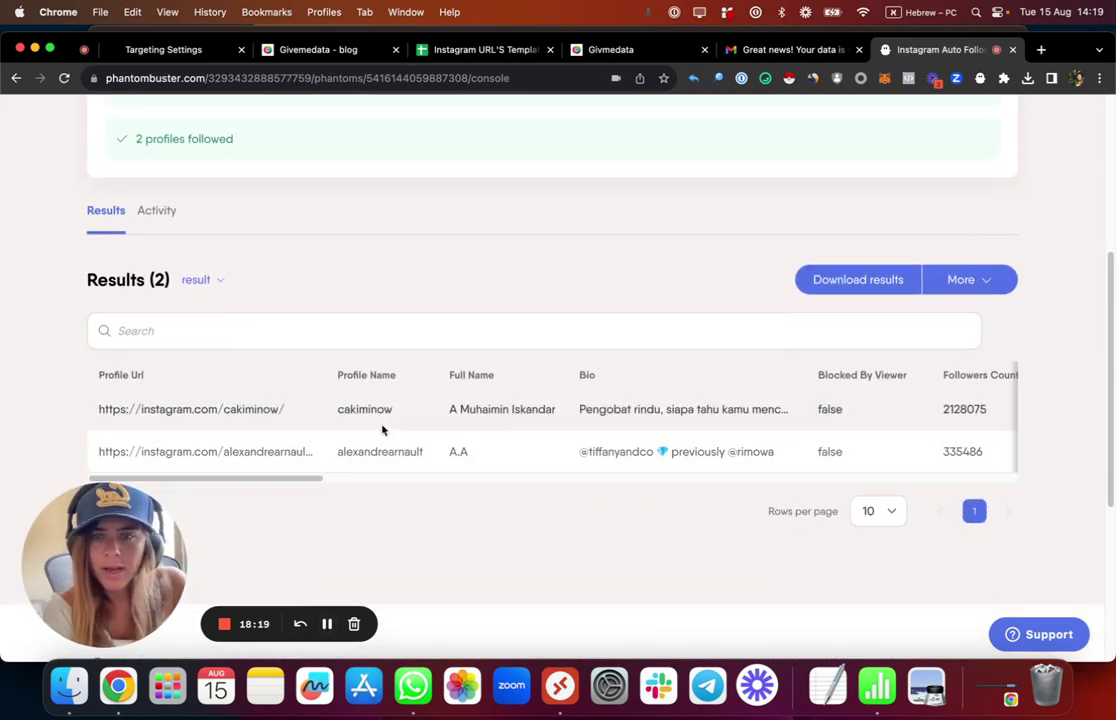
- Examine the followed profiles' details across the results table through the Timestamp column, and review the launch summary
{"action": "left_click_drag", "start_coordinate": [289, 480], "coordinate": [767, 481]}
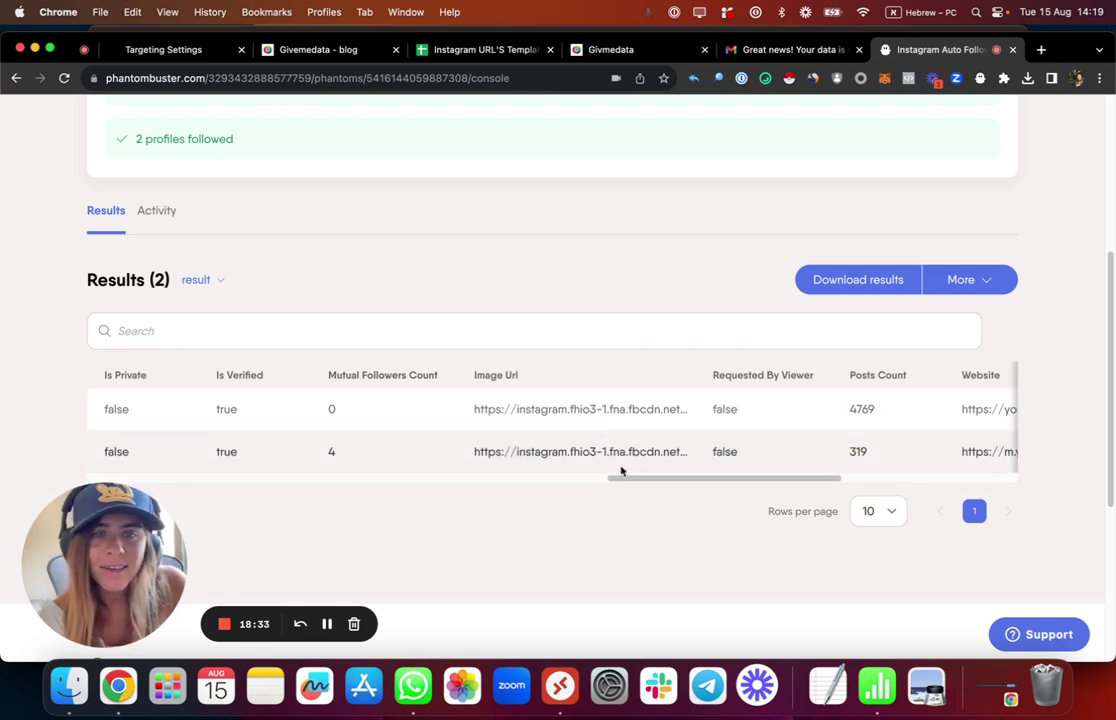
{"action": "left_click_drag", "start_coordinate": [655, 481], "coordinate": [797, 478]}
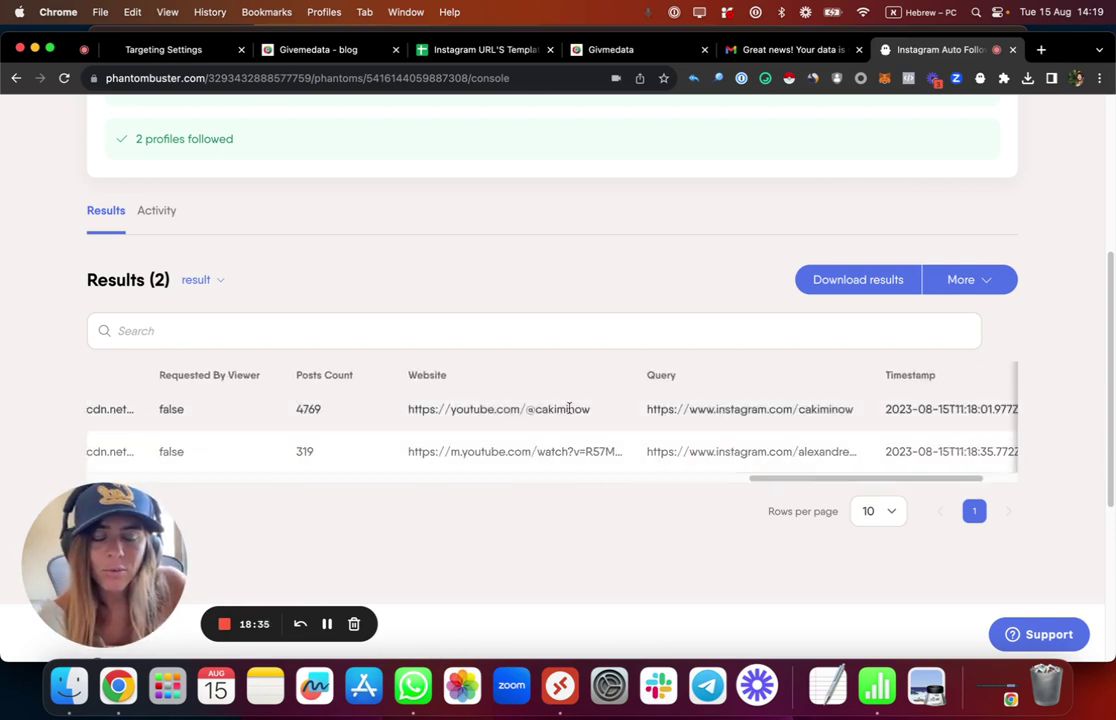
{"action": "scroll", "coordinate": [801, 445], "scroll_direction": "down", "scroll_amount": 2}
{"action": "scroll", "coordinate": [792, 448], "scroll_direction": "up", "scroll_amount": 5}
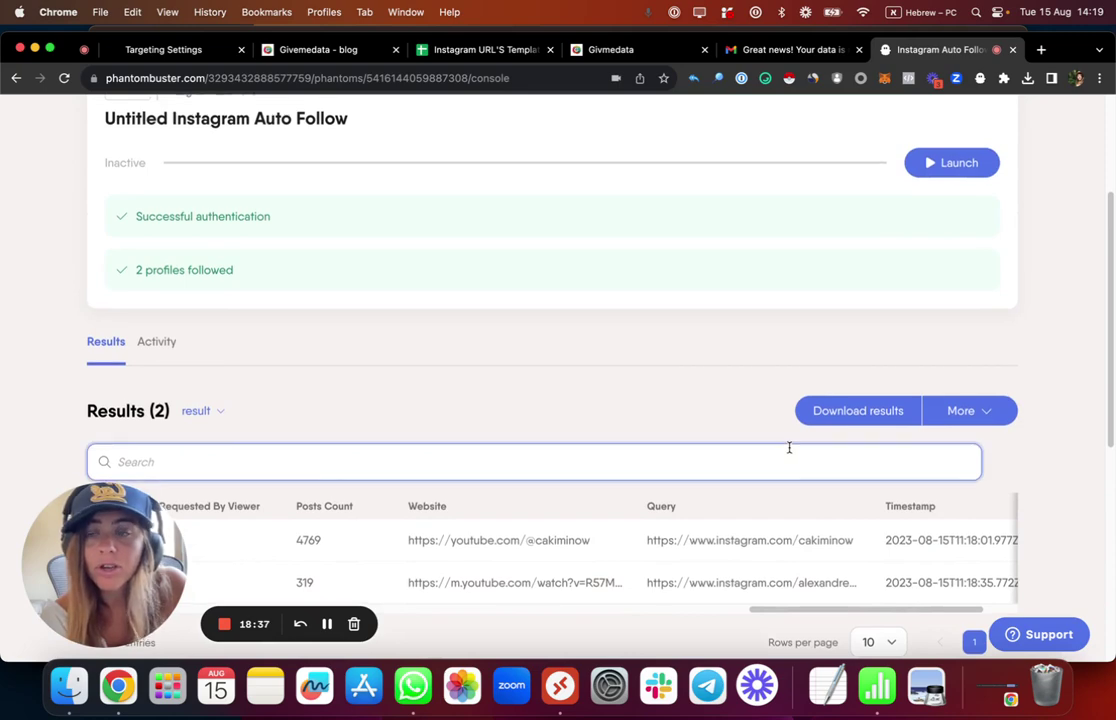
{"action": "scroll", "coordinate": [326, 322], "scroll_direction": "down", "scroll_amount": 5}
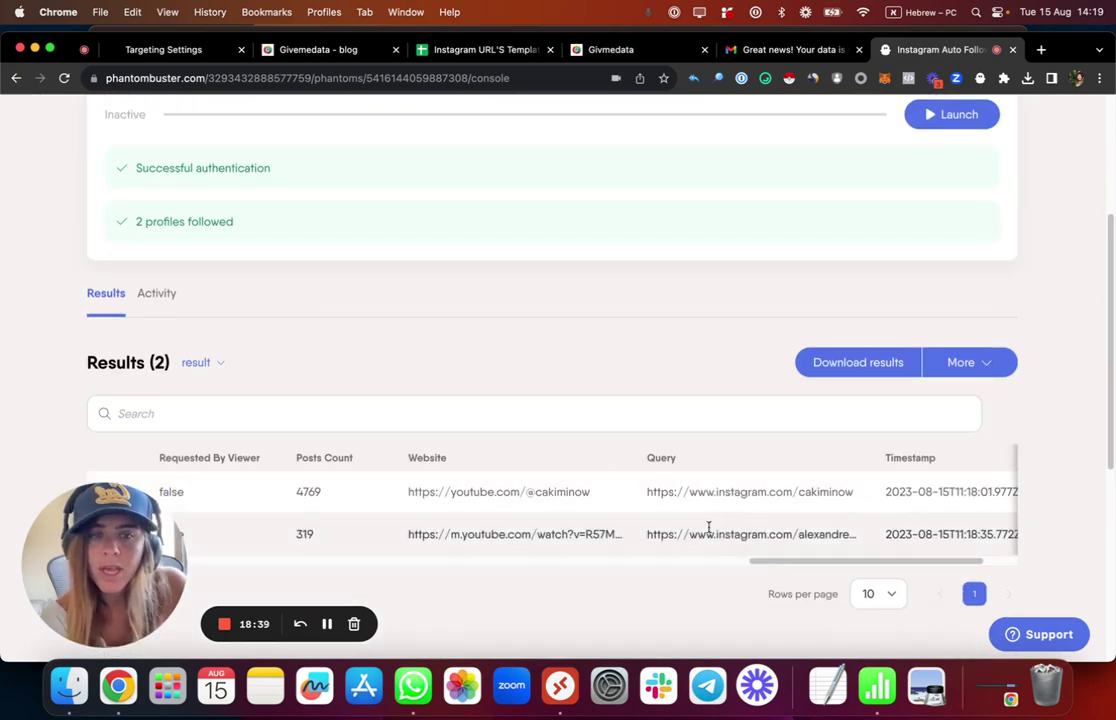
{"action": "scroll", "coordinate": [700, 507], "scroll_direction": "up", "scroll_amount": 5}
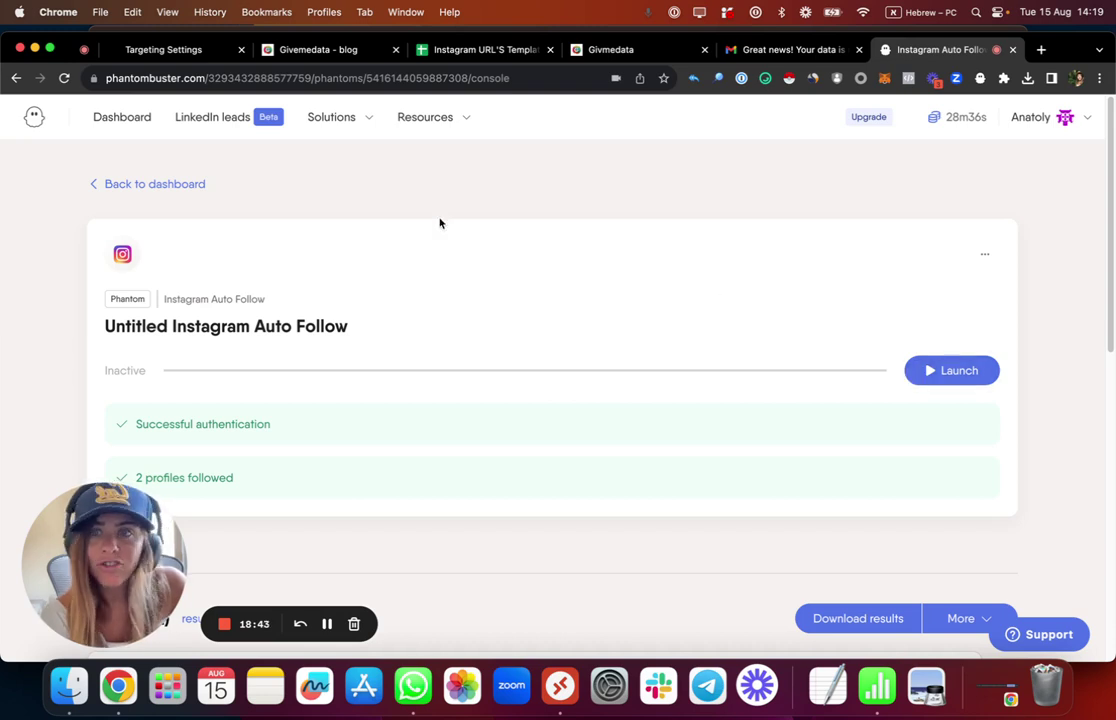
- Go to the dashboard and open the Instagram category of available Phantoms, viewing the other Phantoms and Flows
{"action": "left_click", "coordinate": [117, 117]}
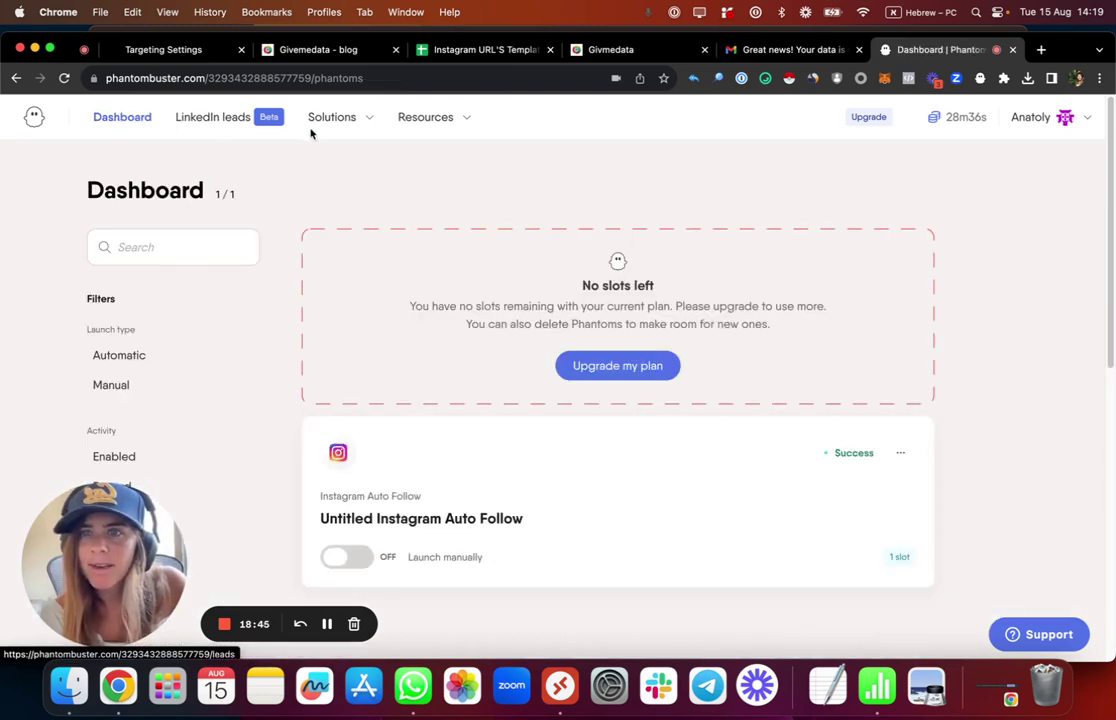
{"action": "mouse_move", "coordinate": [324, 124]}
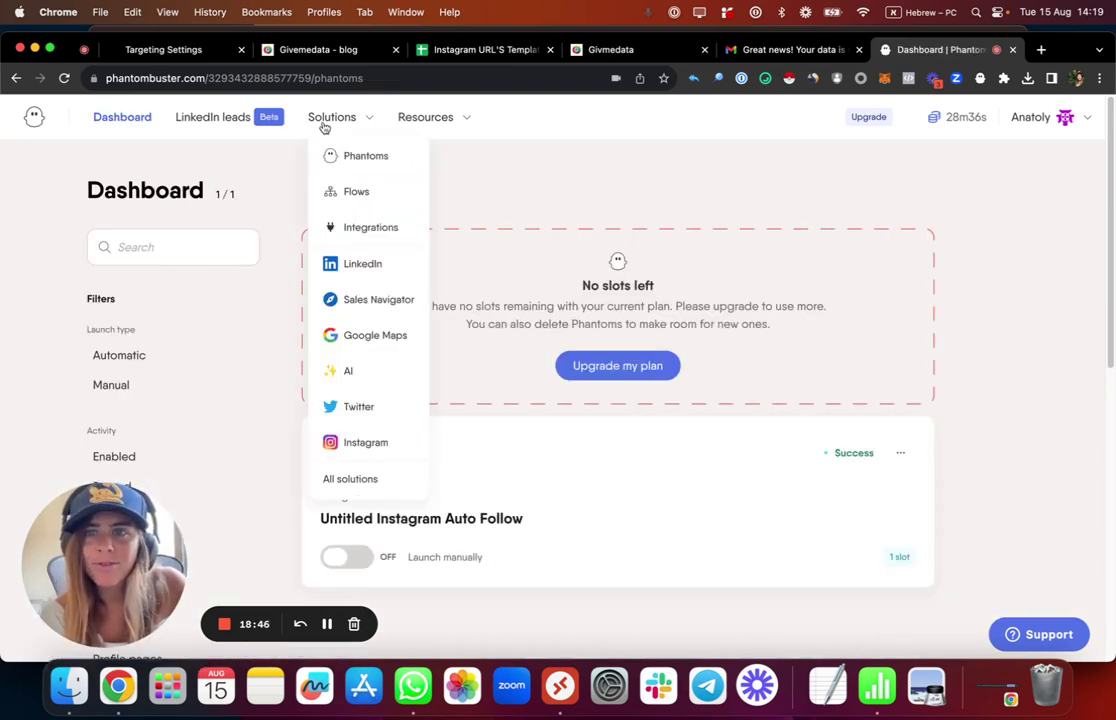
{"action": "left_click", "coordinate": [374, 440]}
{"action": "scroll", "coordinate": [375, 435], "scroll_direction": "down", "scroll_amount": 10}
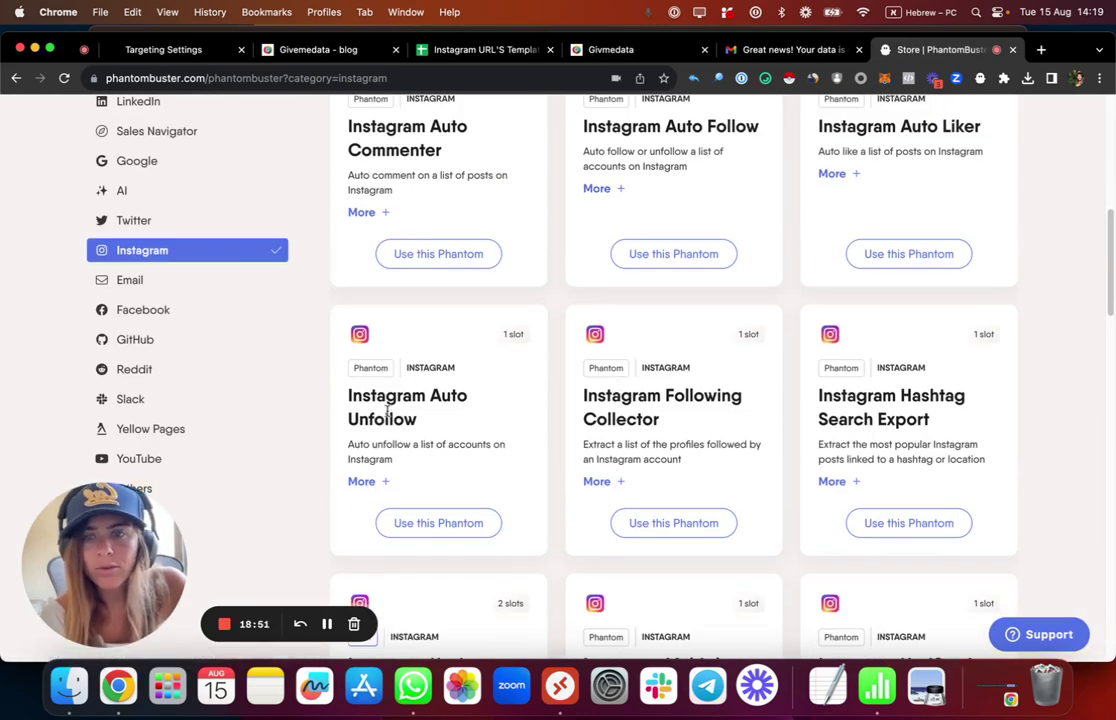
{"action": "scroll", "coordinate": [400, 430], "scroll_direction": "down", "scroll_amount": 3}
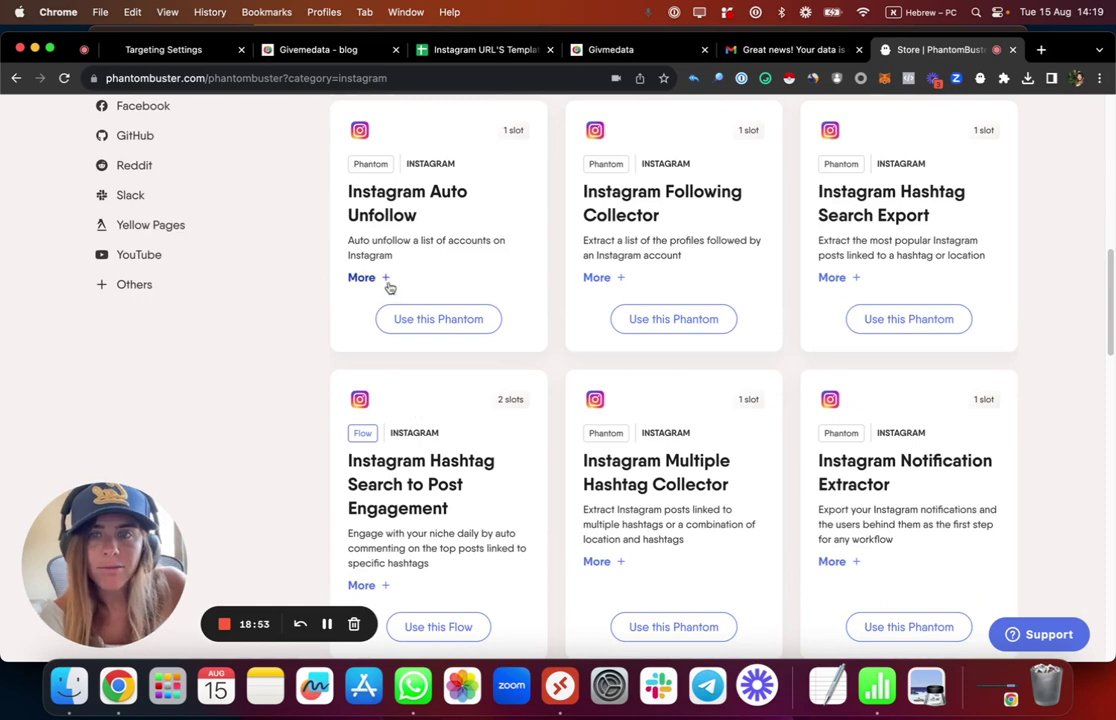
- Browse the Instagram Phantoms from Instagram Auto Unfollow through Instagram Tagged Post Extractor and return to the featured ones
{"action": "left_click", "coordinate": [416, 320]}
{"action": "left_click", "coordinate": [714, 182]}
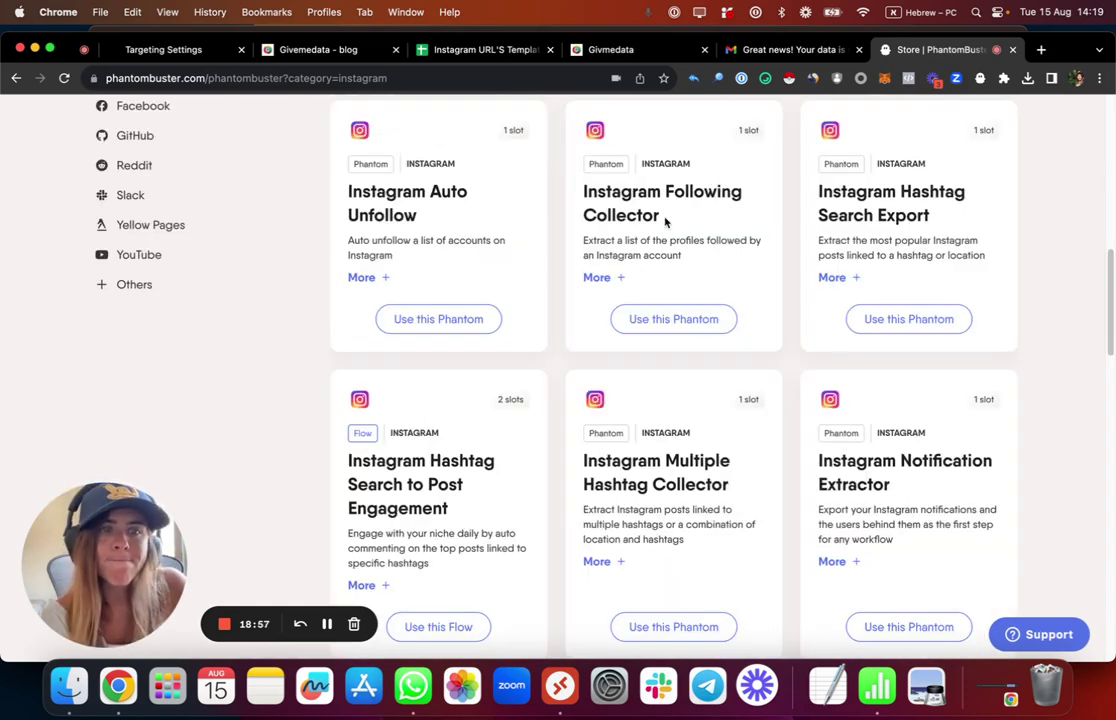
{"action": "scroll", "coordinate": [665, 222], "scroll_direction": "down", "scroll_amount": 5}
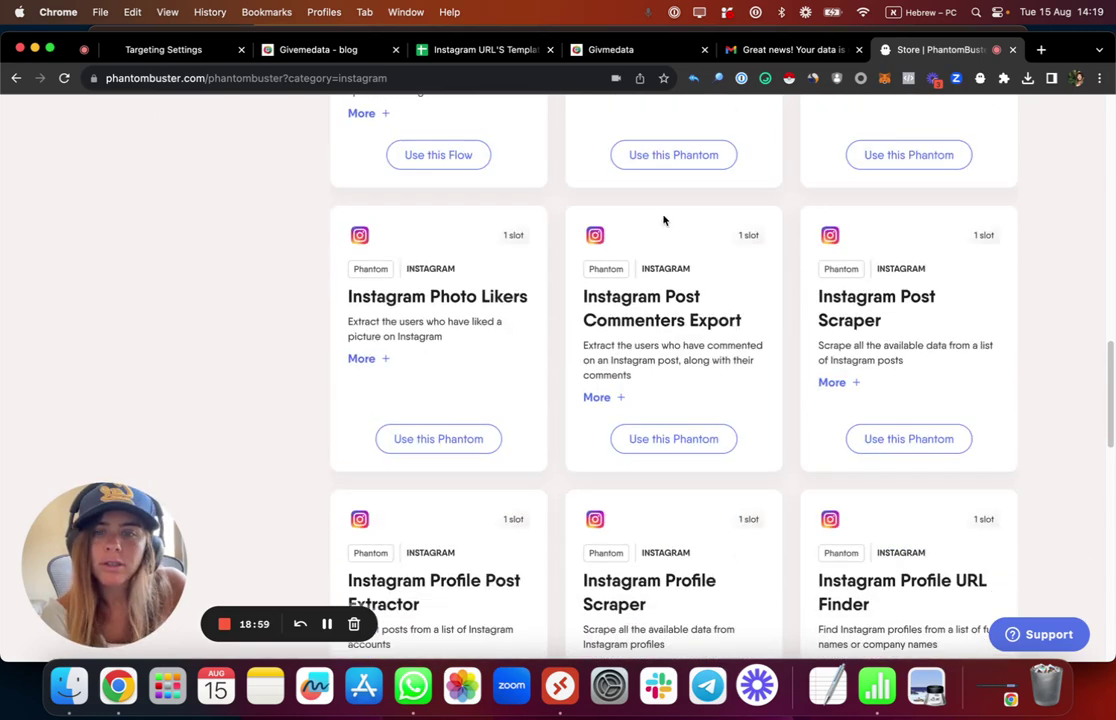
{"action": "scroll", "coordinate": [468, 291], "scroll_direction": "down", "scroll_amount": 3}
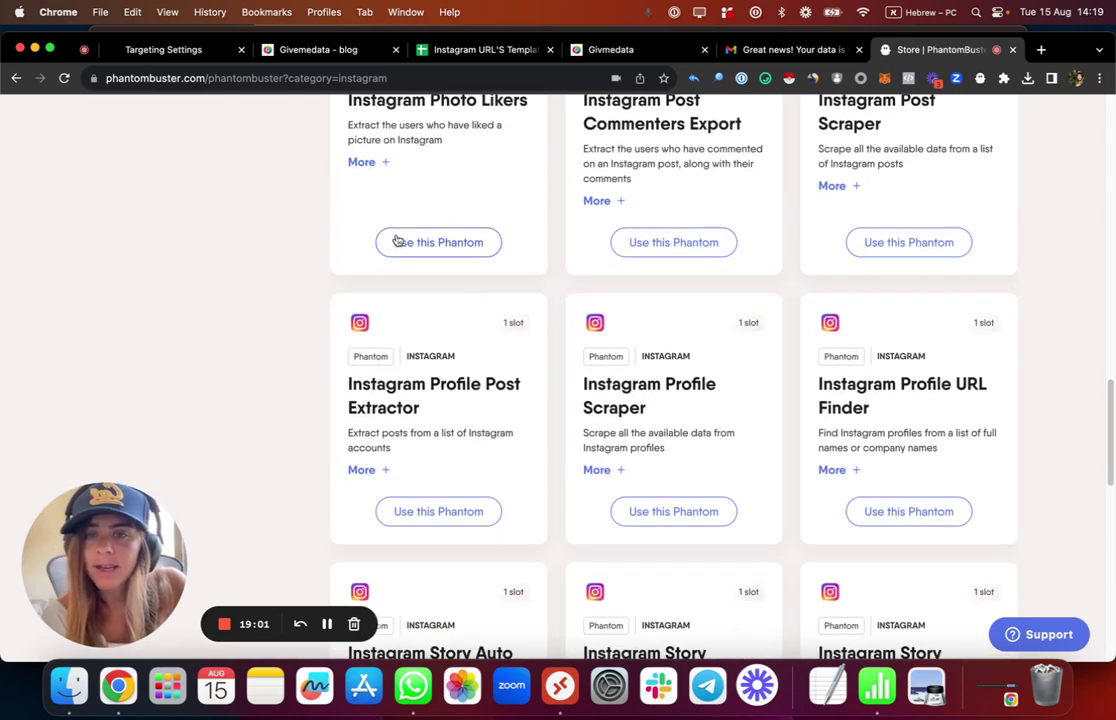
{"action": "scroll", "coordinate": [386, 274], "scroll_direction": "down", "scroll_amount": 1}
{"action": "scroll", "coordinate": [389, 276], "scroll_direction": "down", "scroll_amount": 1}
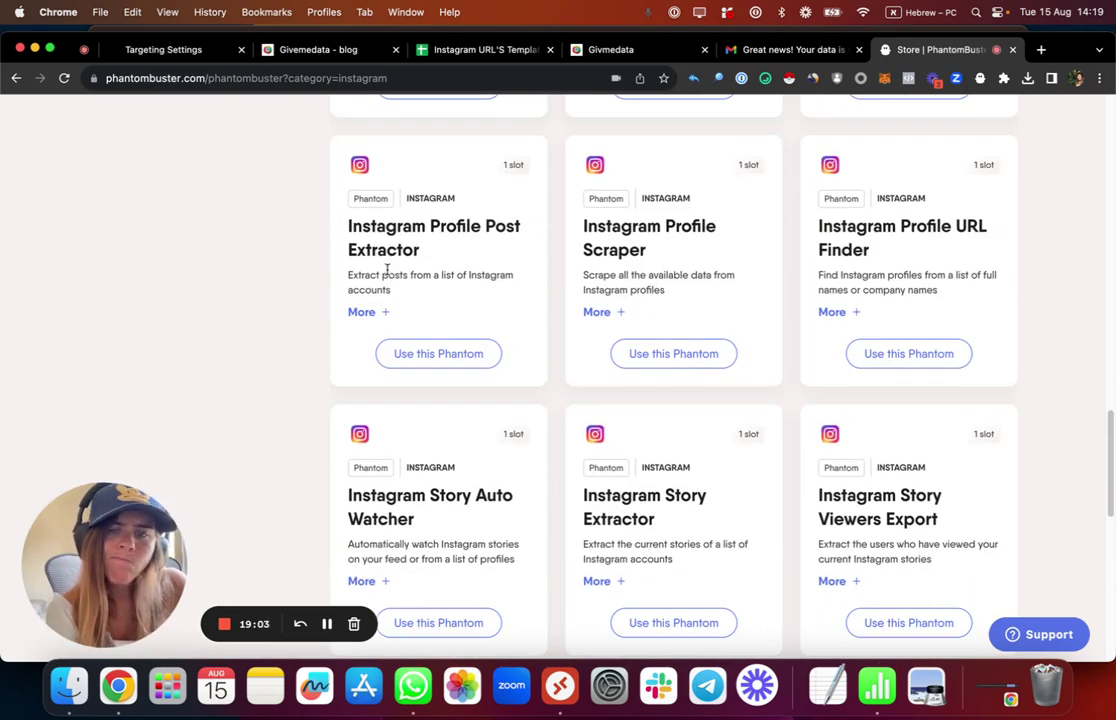
{"action": "scroll", "coordinate": [729, 461], "scroll_direction": "down", "scroll_amount": 3}
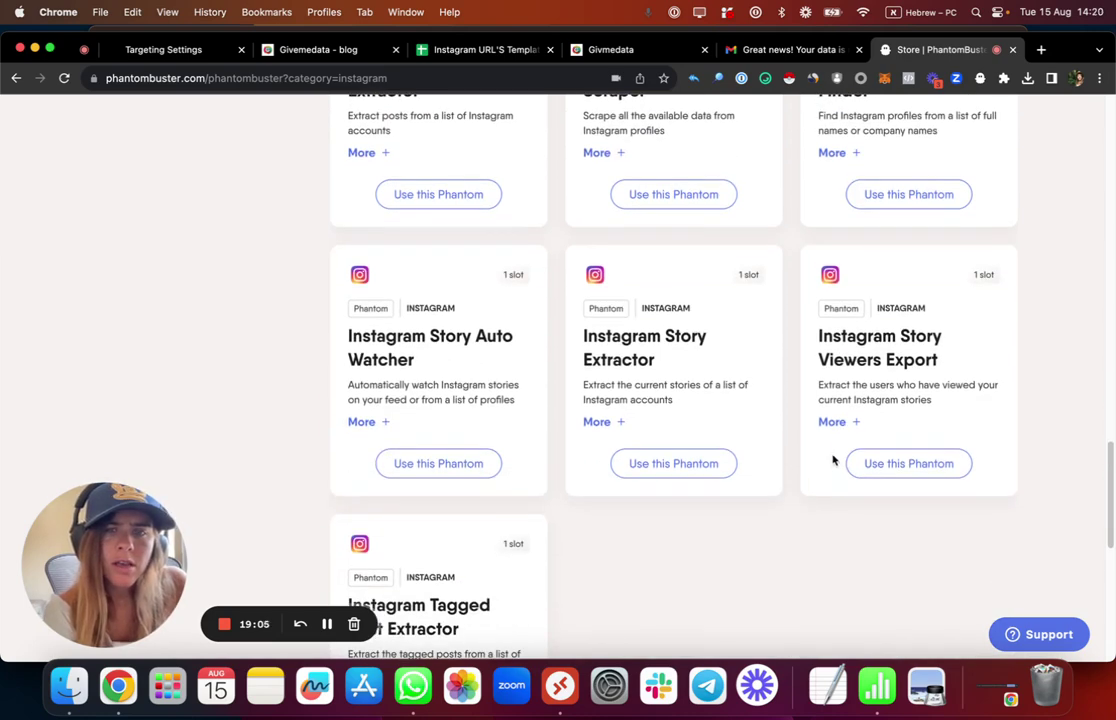
{"action": "scroll", "coordinate": [436, 331], "scroll_direction": "down", "scroll_amount": 3}
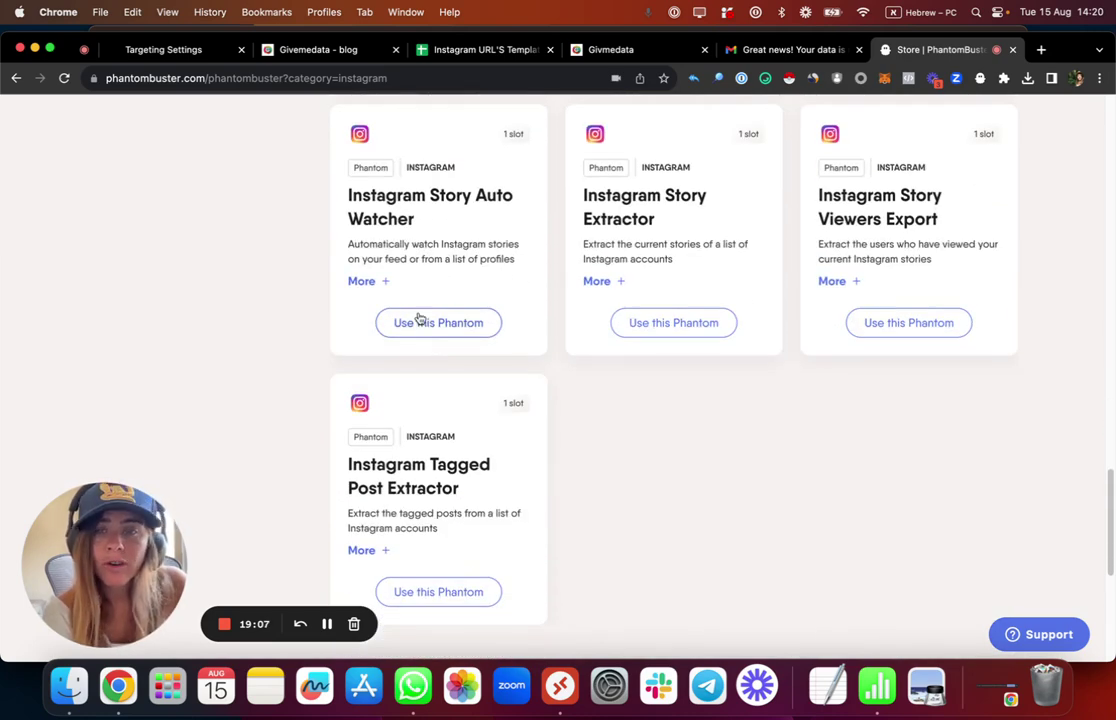
{"action": "scroll", "coordinate": [418, 317], "scroll_direction": "up", "scroll_amount": 10}
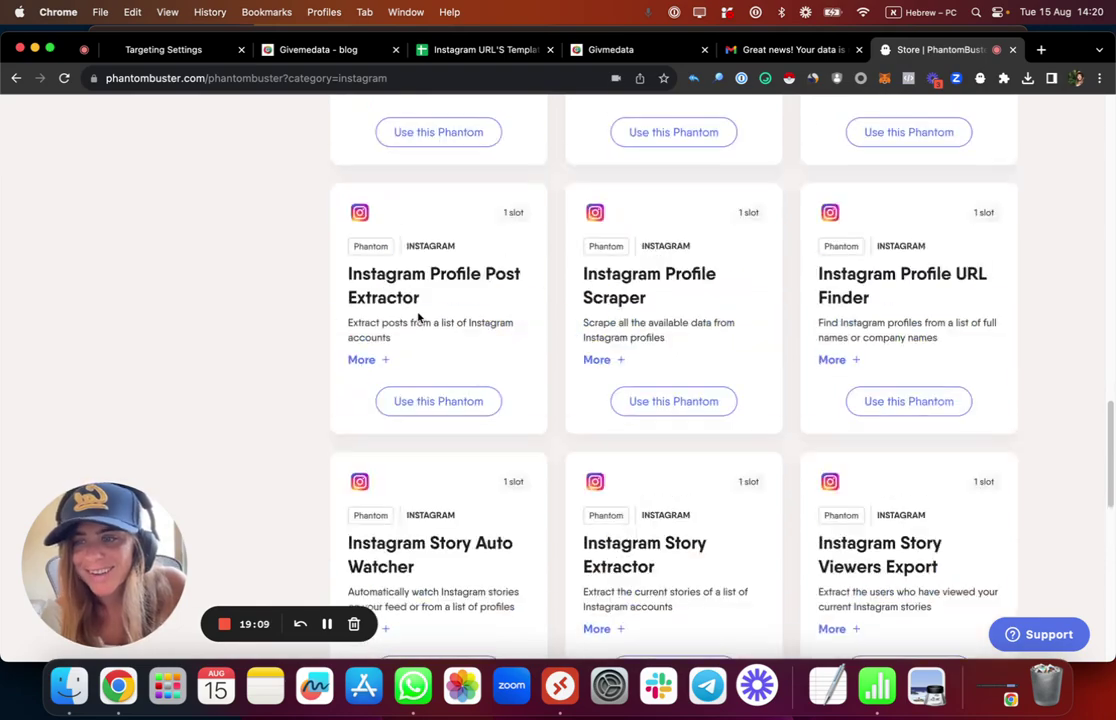
{"action": "scroll", "coordinate": [418, 317], "scroll_direction": "up", "scroll_amount": 15}
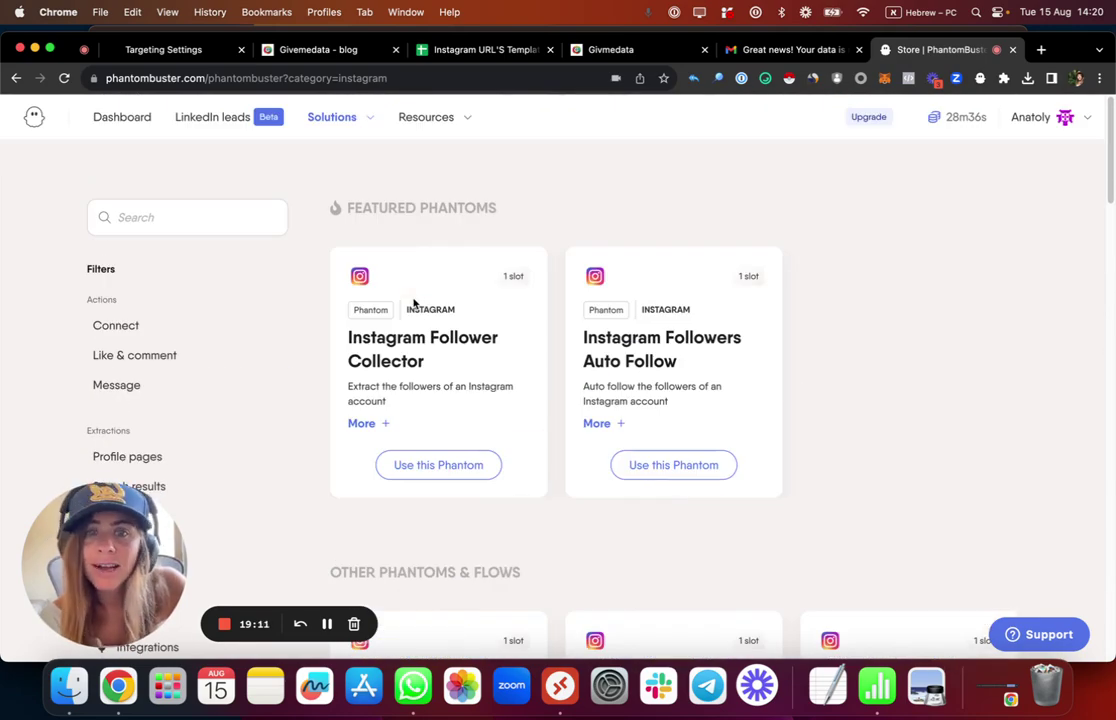
- Look through the Instagram catalogue once more, down to the story-related Phantoms and back to its beginning
{"action": "scroll", "coordinate": [414, 303], "scroll_direction": "down", "scroll_amount": 7}
{"action": "scroll", "coordinate": [410, 295], "scroll_direction": "down", "scroll_amount": 8}
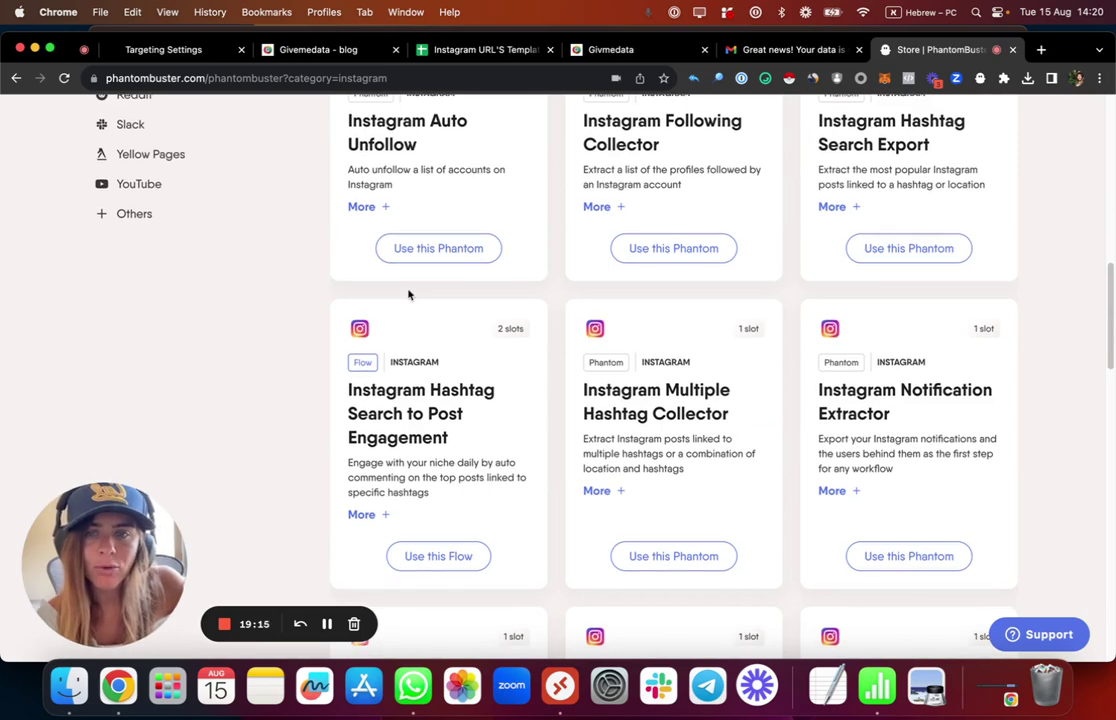
{"action": "scroll", "coordinate": [408, 294], "scroll_direction": "down", "scroll_amount": 7}
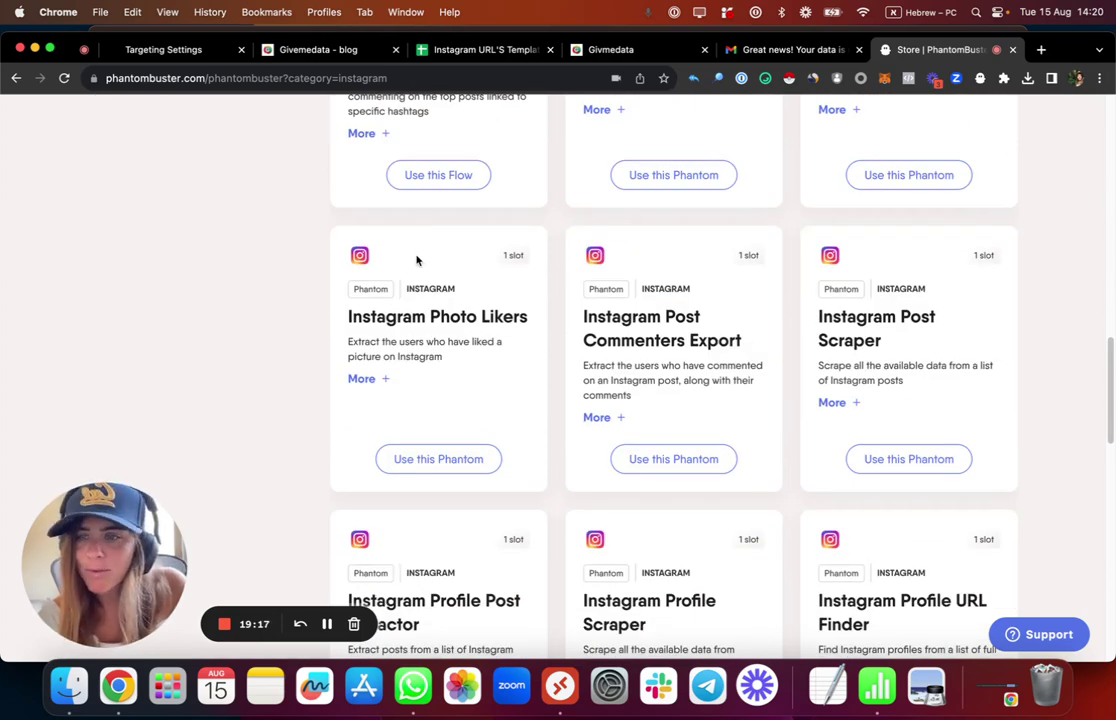
{"action": "scroll", "coordinate": [416, 258], "scroll_direction": "down", "scroll_amount": 8}
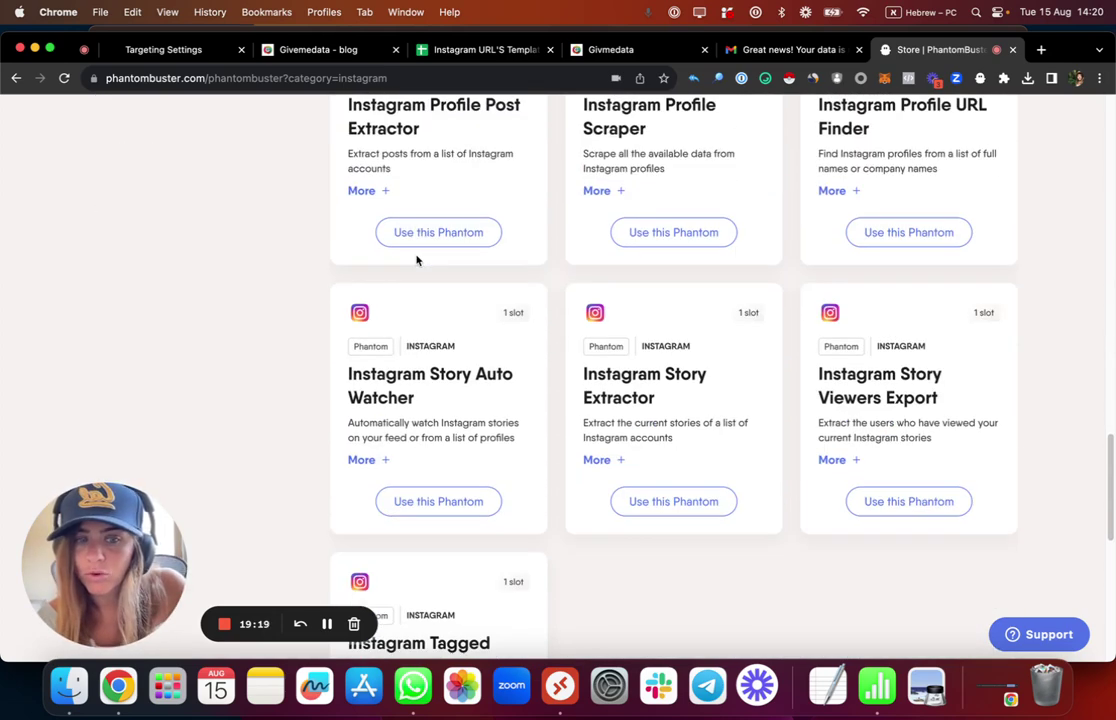
{"action": "scroll", "coordinate": [605, 222], "scroll_direction": "up", "scroll_amount": 20}
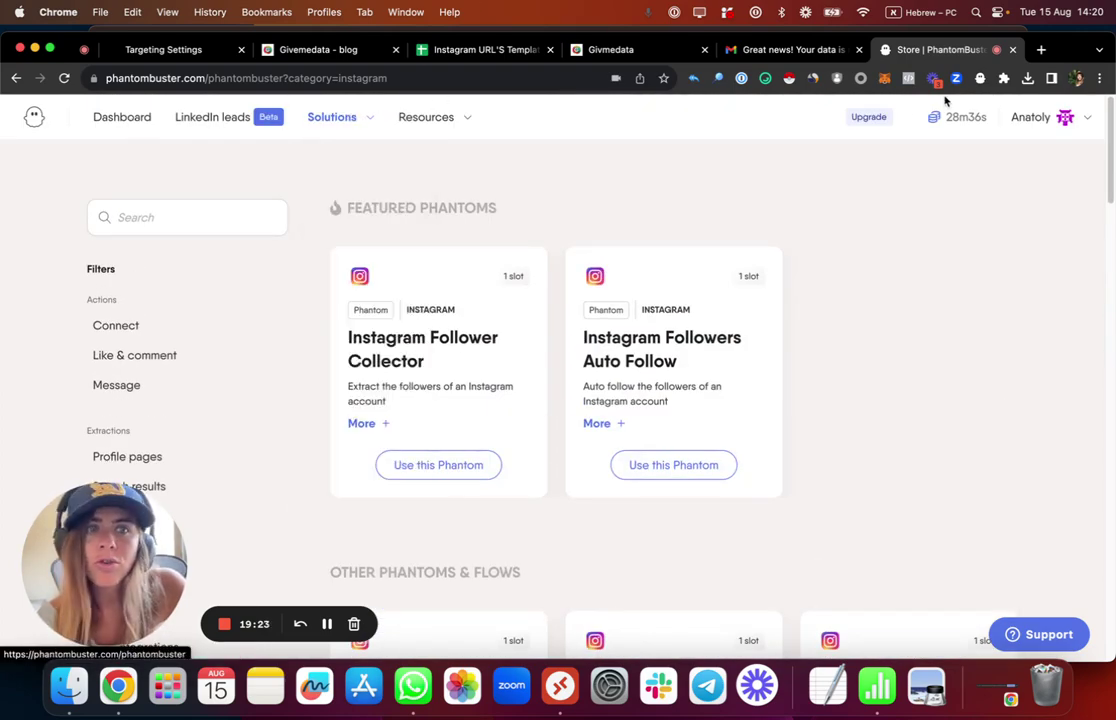
- Open the upgrade pricing page and show the Starter, Pro and Team plans with monthly billing
{"action": "left_click", "coordinate": [866, 118]}
{"action": "scroll", "coordinate": [860, 125], "scroll_direction": "down", "scroll_amount": 5}
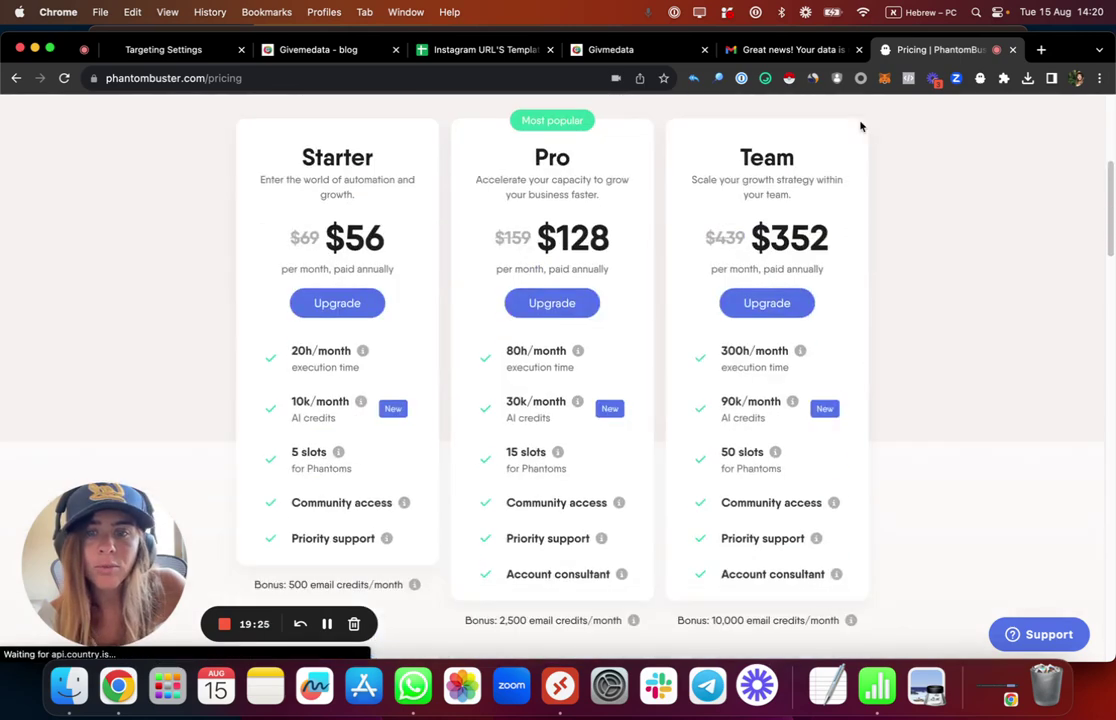
{"action": "scroll", "coordinate": [585, 225], "scroll_direction": "up", "scroll_amount": 3}
{"action": "left_click", "coordinate": [578, 194]}
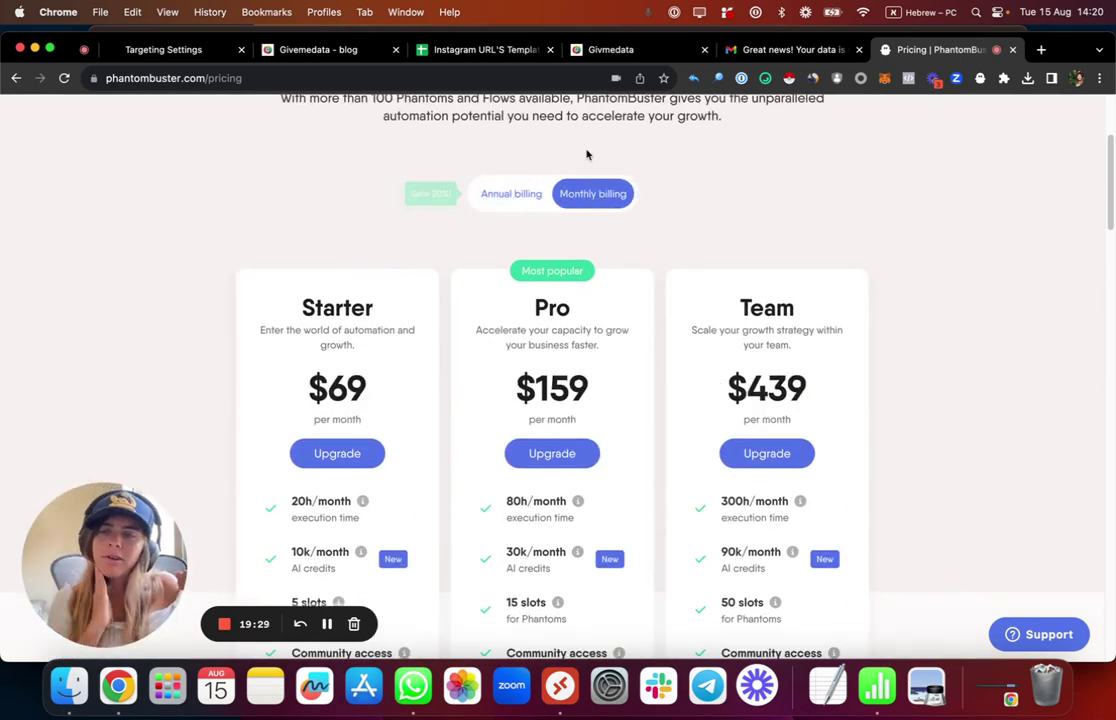
- Examine the monthly plans, highlighting the Starter plan's price, execution time, AI credits and Phantom slots
{"action": "scroll", "coordinate": [560, 160], "scroll_direction": "down", "scroll_amount": 2}
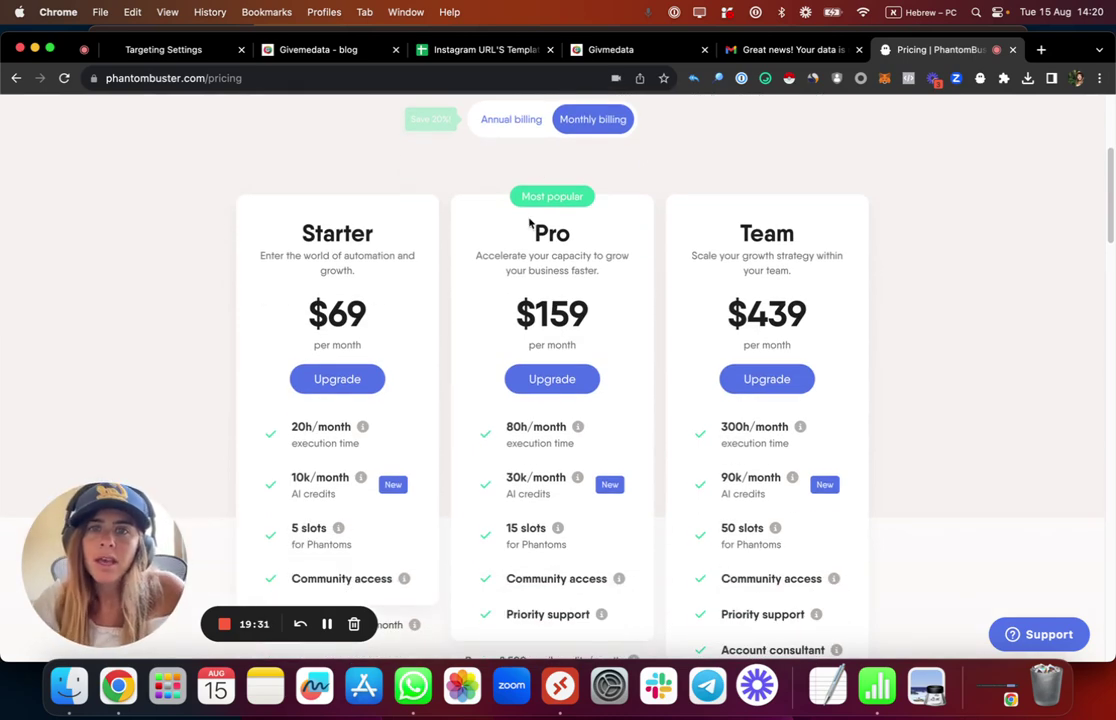
{"action": "scroll", "coordinate": [505, 229], "scroll_direction": "up", "scroll_amount": 3}
{"action": "scroll", "coordinate": [470, 245], "scroll_direction": "down", "scroll_amount": 4}
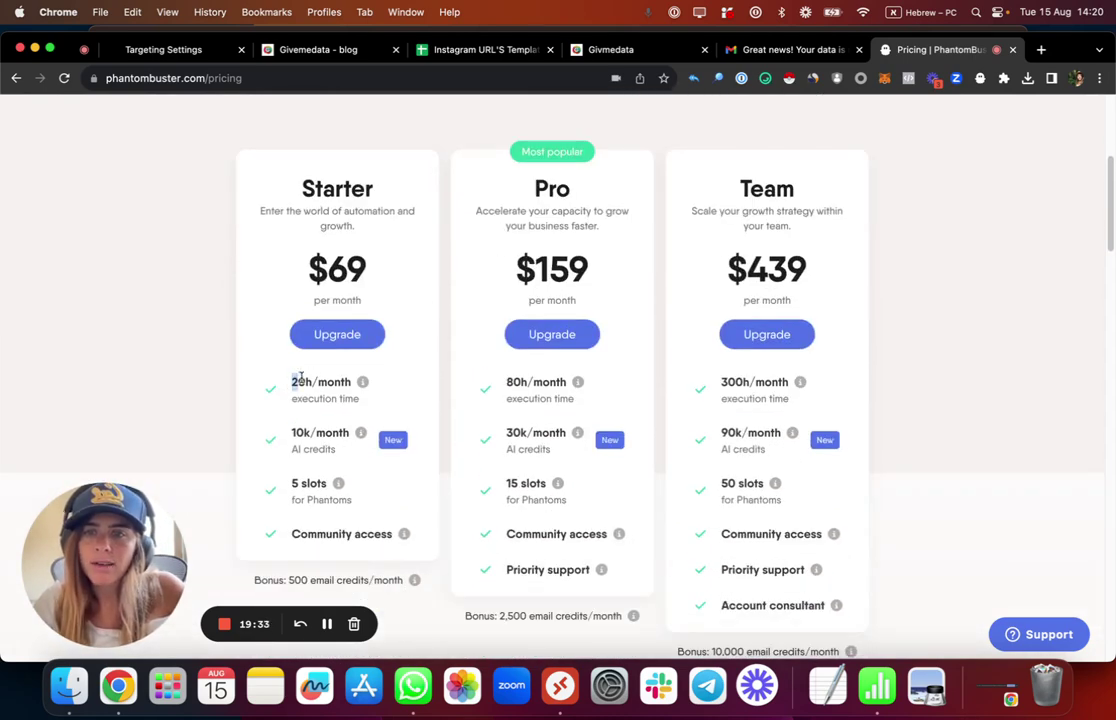
{"action": "left_click_drag", "start_coordinate": [293, 380], "coordinate": [344, 378]}
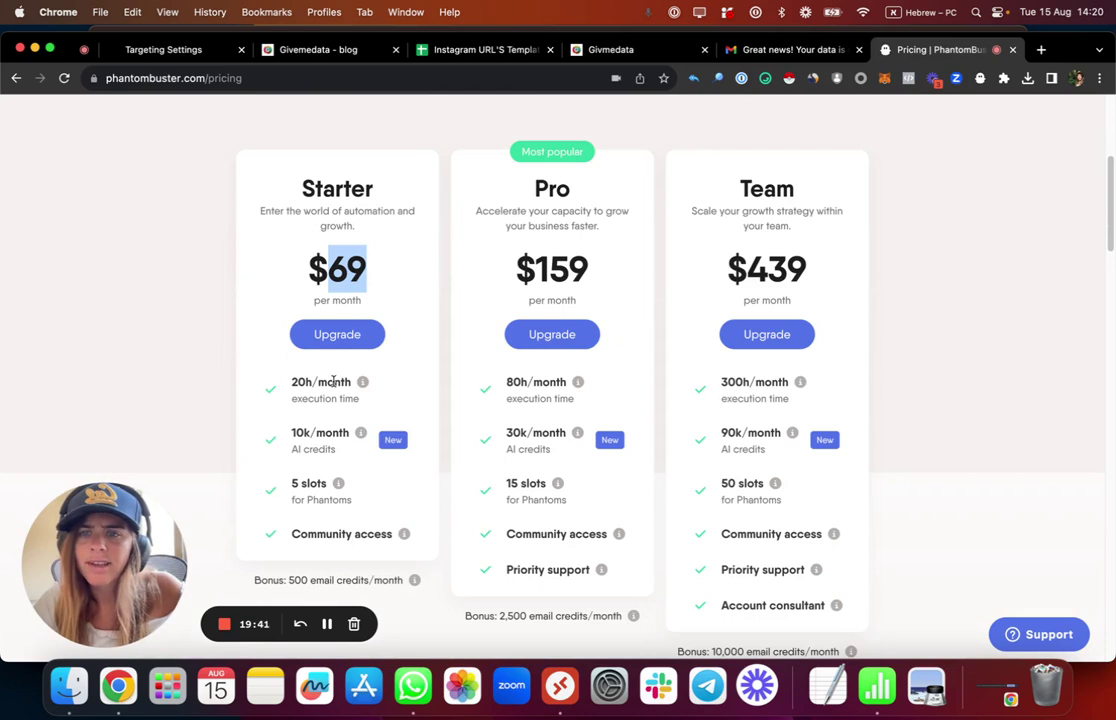
{"action": "scroll", "coordinate": [285, 381], "scroll_direction": "down", "scroll_amount": 2}
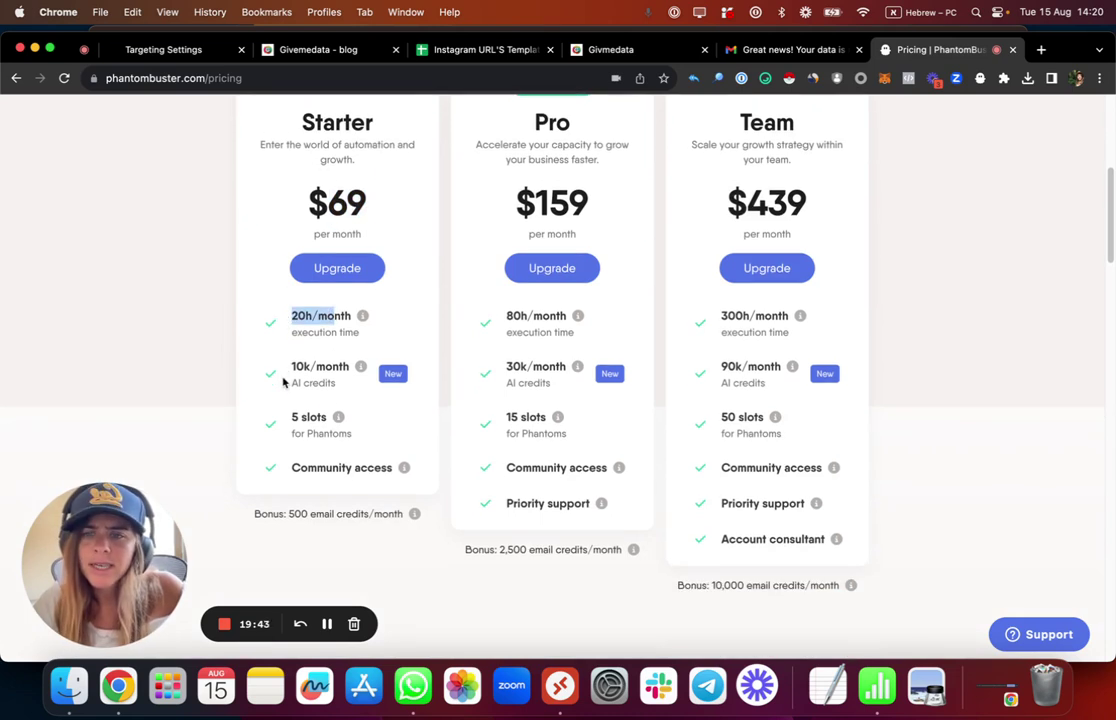
{"action": "left_click_drag", "start_coordinate": [346, 386], "coordinate": [286, 376]}
{"action": "left_click_drag", "start_coordinate": [379, 441], "coordinate": [282, 431]}
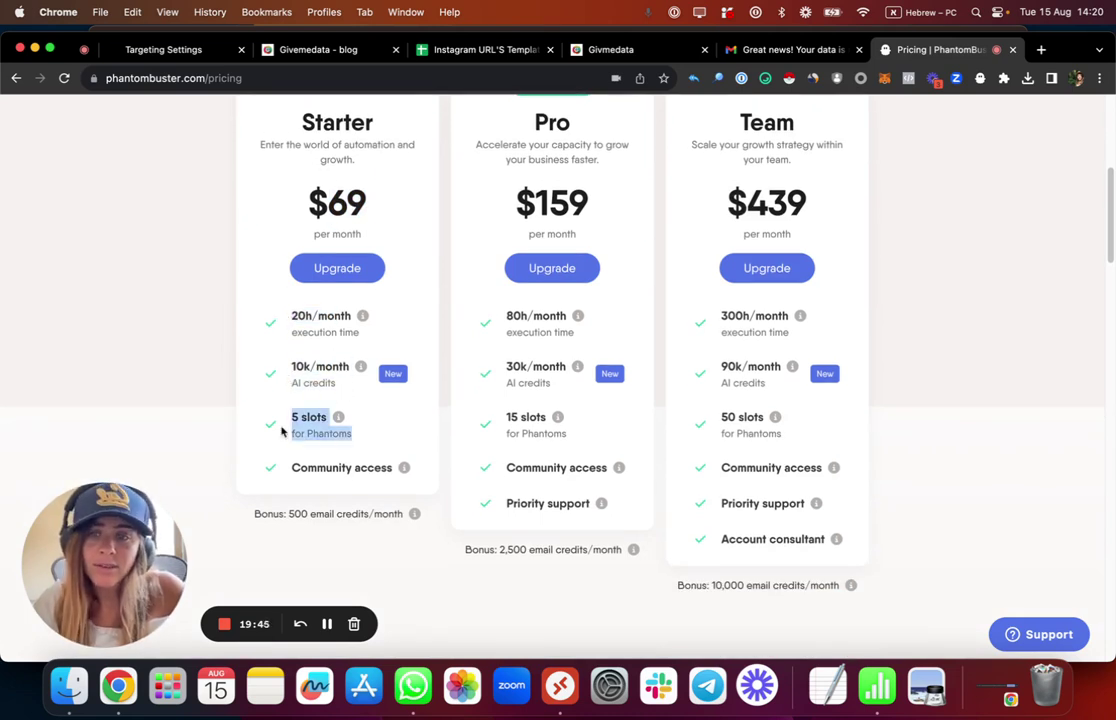
{"action": "scroll", "coordinate": [352, 421], "scroll_direction": "up", "scroll_amount": 5}
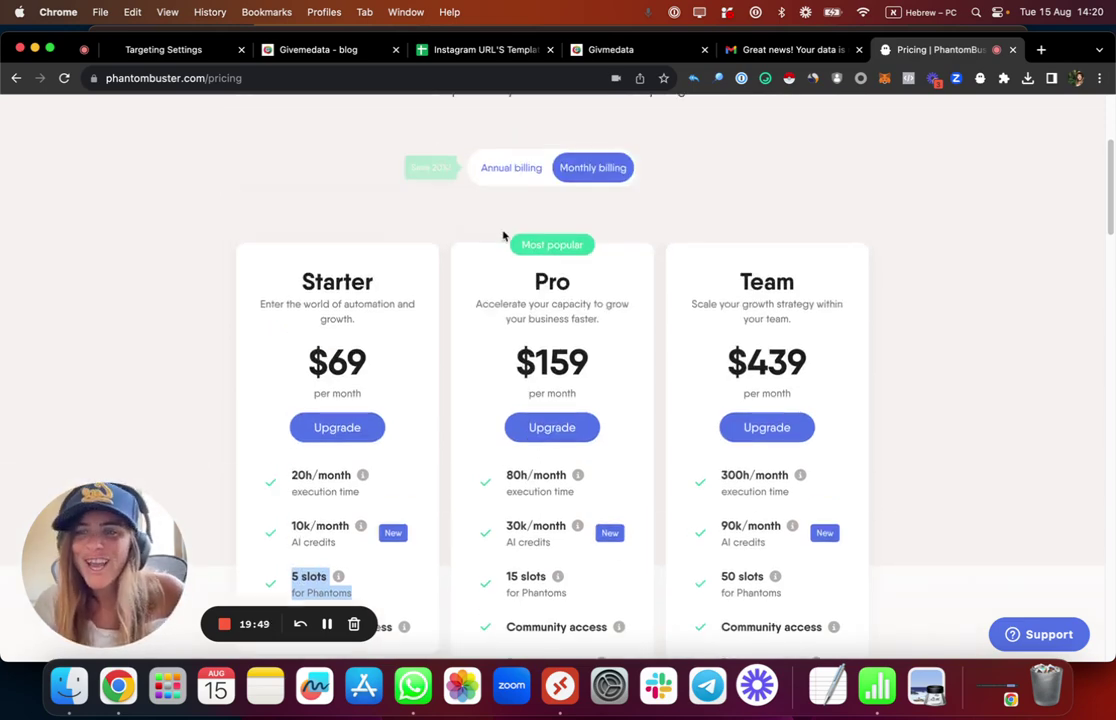
{"action": "scroll", "coordinate": [504, 236], "scroll_direction": "up", "scroll_amount": 6}
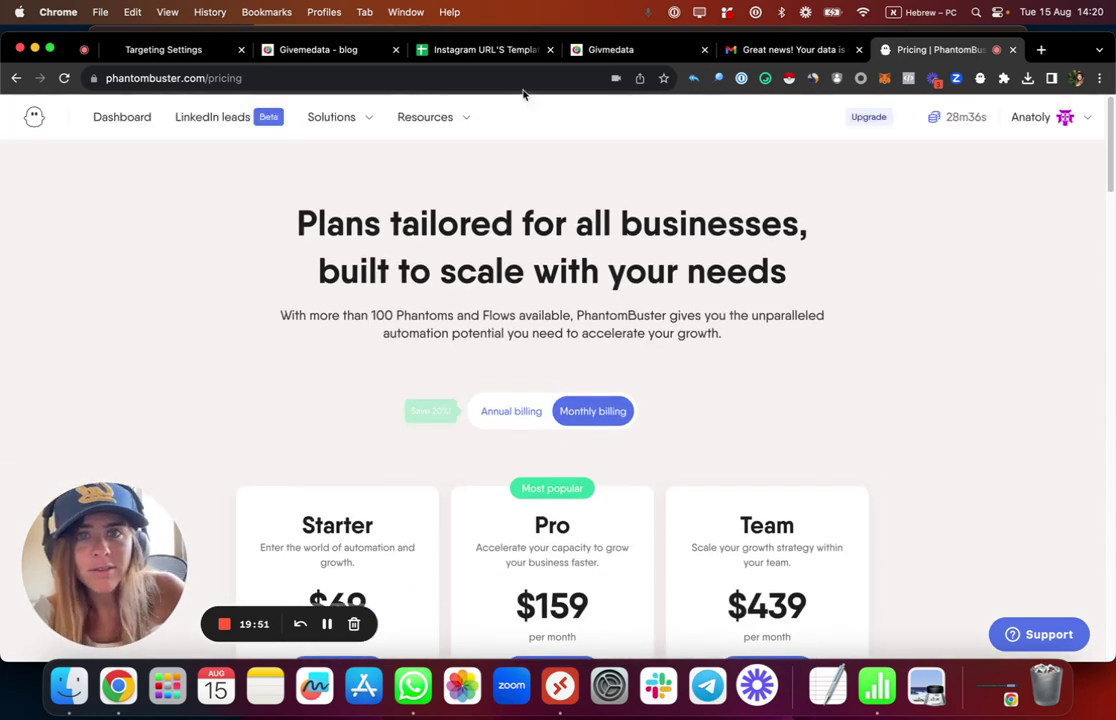
- Go to the SU Social website at susocial.com in place of the PhantomBuster pricing page
{"action": "left_click", "coordinate": [530, 80]}
{"action": "type", "text": "su"}
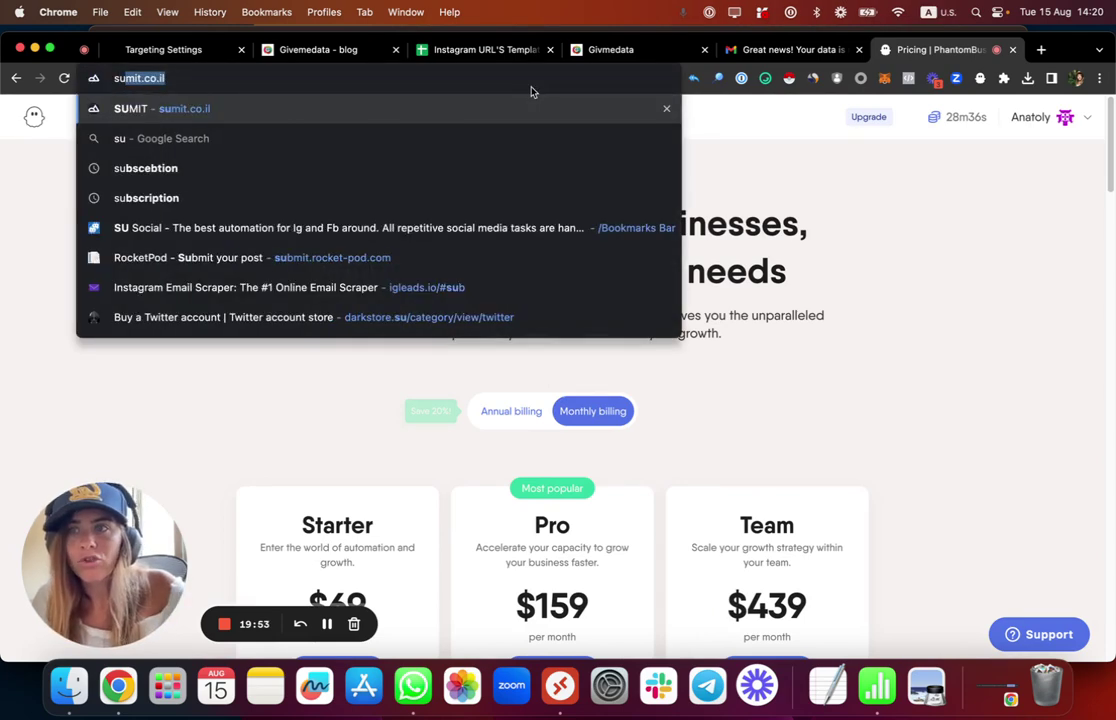
{"action": "type", "text": "soci"}
{"action": "key", "text": "Return"}
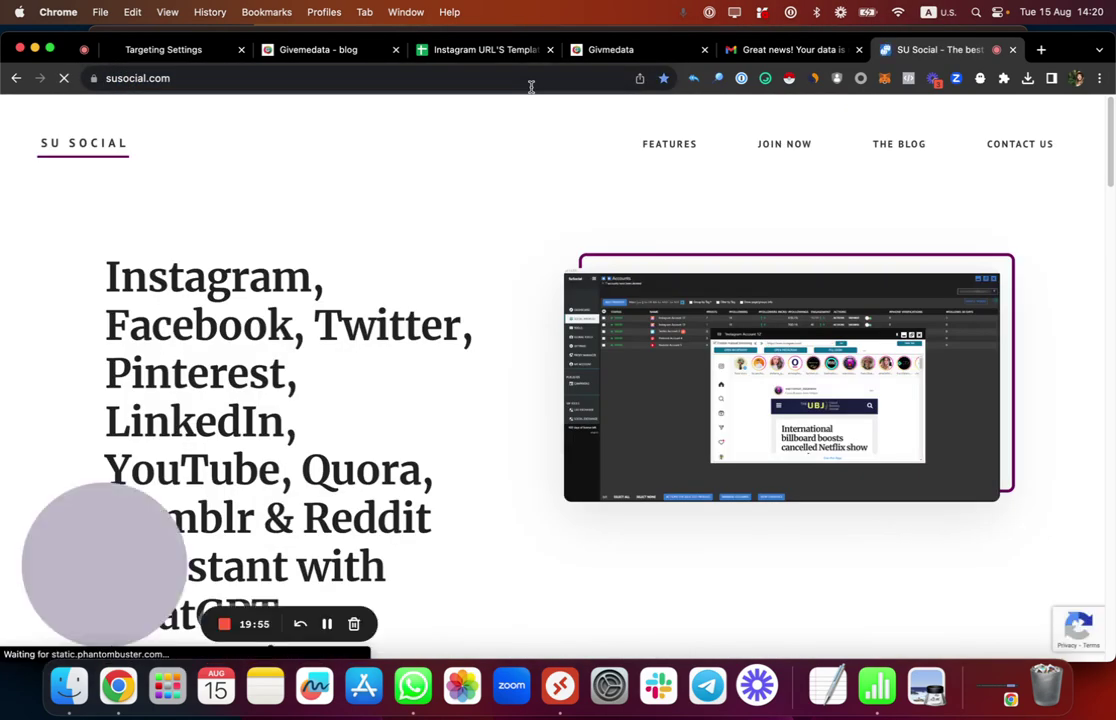
- Open SU Social's Join Now page and look over the prices of the Basic, Plus and Elite packages
{"action": "left_click", "coordinate": [766, 150]}
{"action": "scroll", "coordinate": [466, 374], "scroll_direction": "down", "scroll_amount": 5}
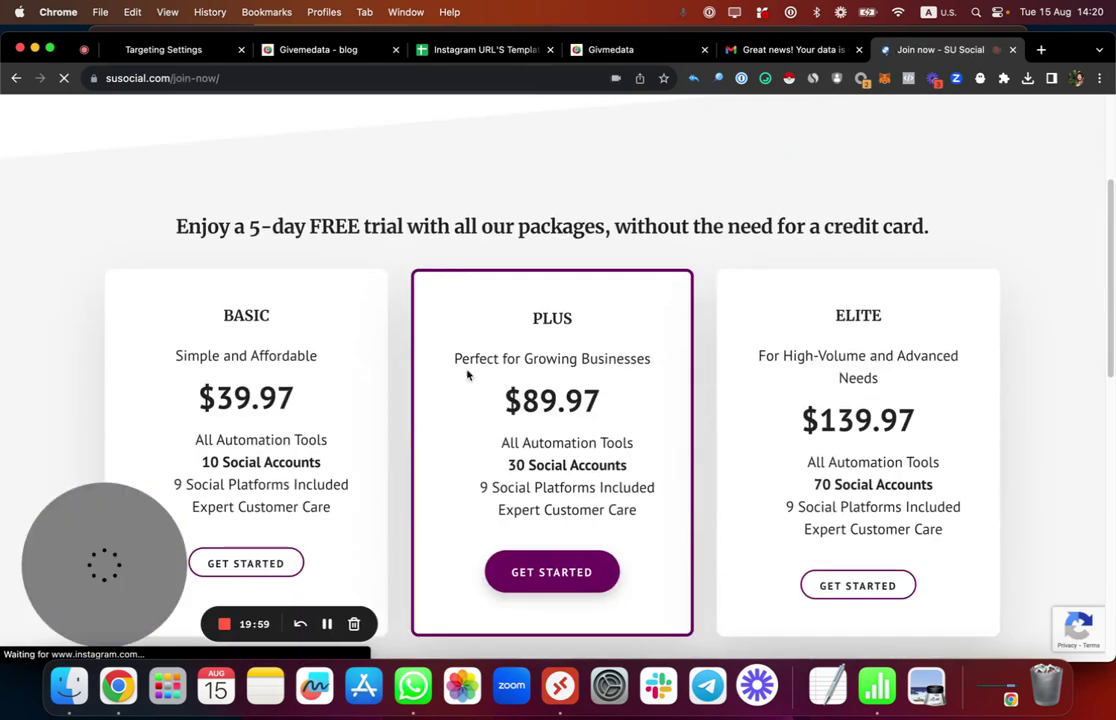
{"action": "double_click", "coordinate": [262, 285]}
{"action": "scroll", "coordinate": [389, 314], "scroll_direction": "up", "scroll_amount": 5}
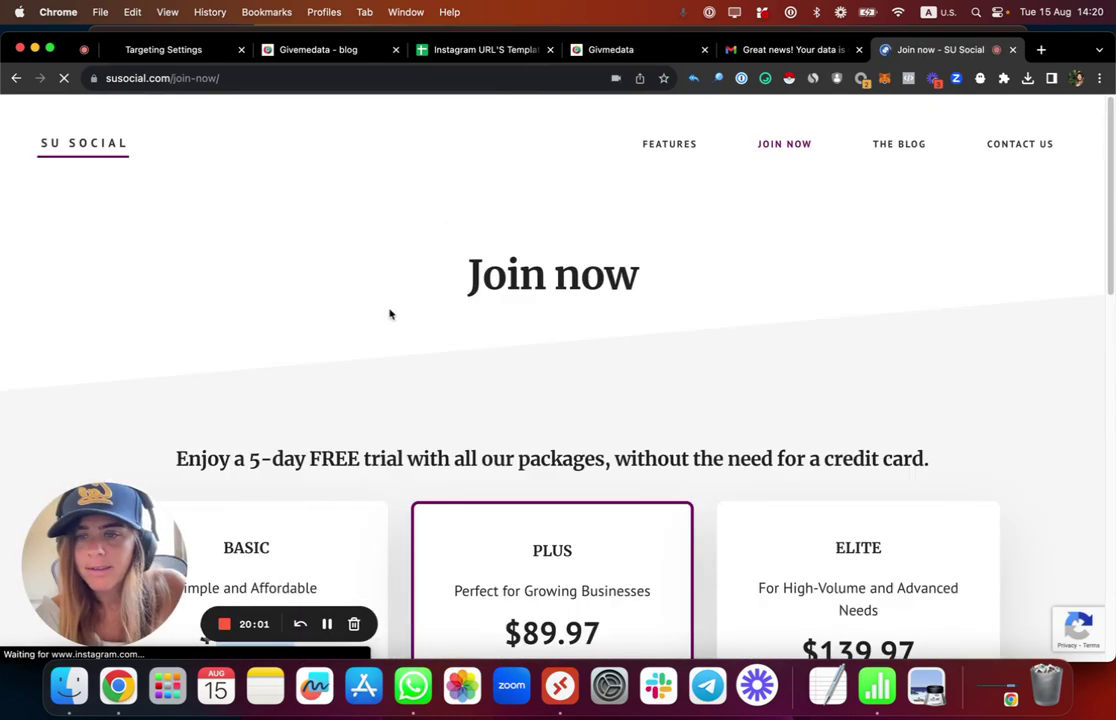
{"action": "left_click", "coordinate": [441, 80]}
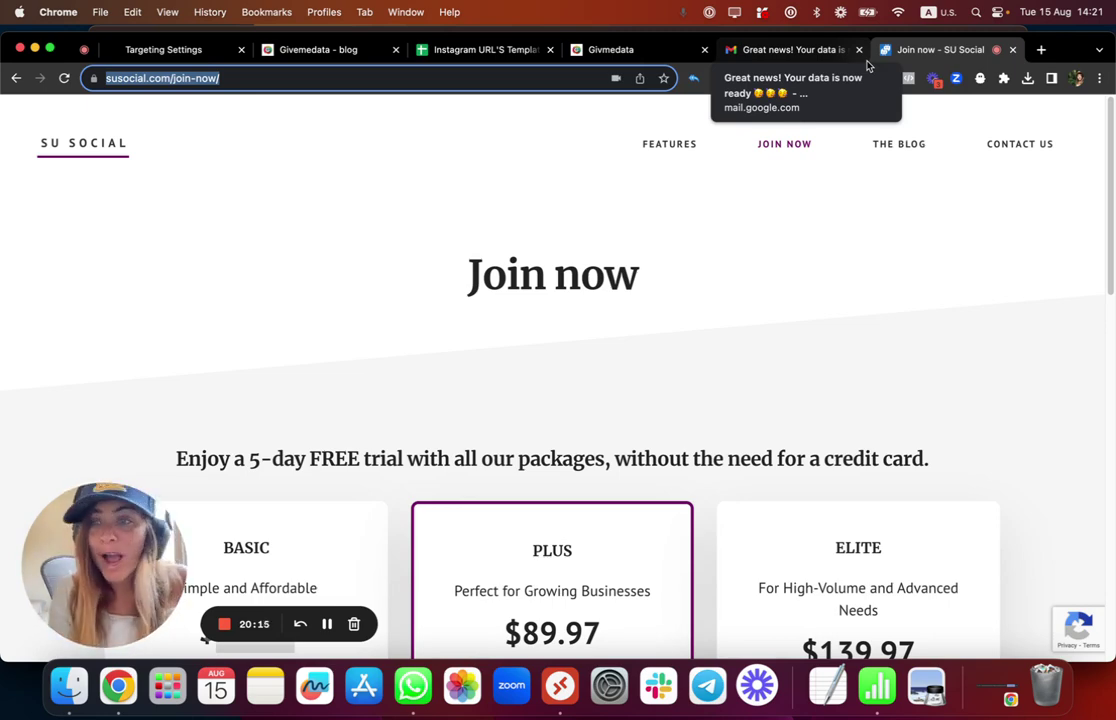
- Switch to the GiveMe Data app and open the plan upgrade options from its billing page
{"action": "left_click", "coordinate": [635, 50]}
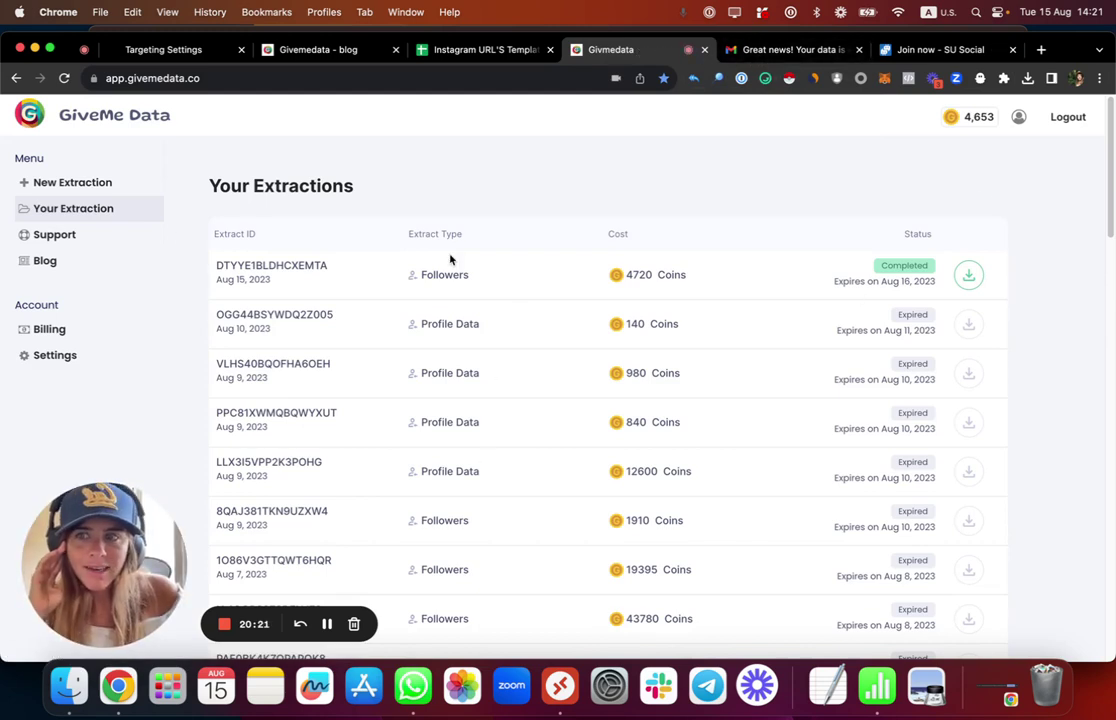
{"action": "left_click", "coordinate": [82, 334]}
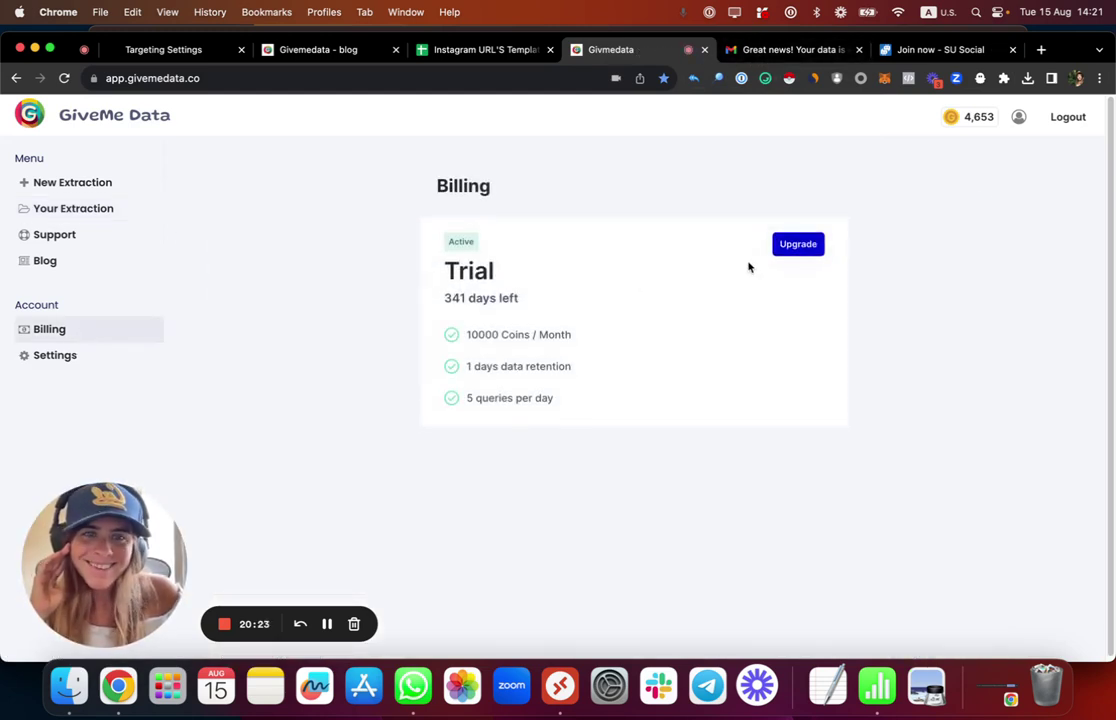
{"action": "left_click", "coordinate": [797, 246]}
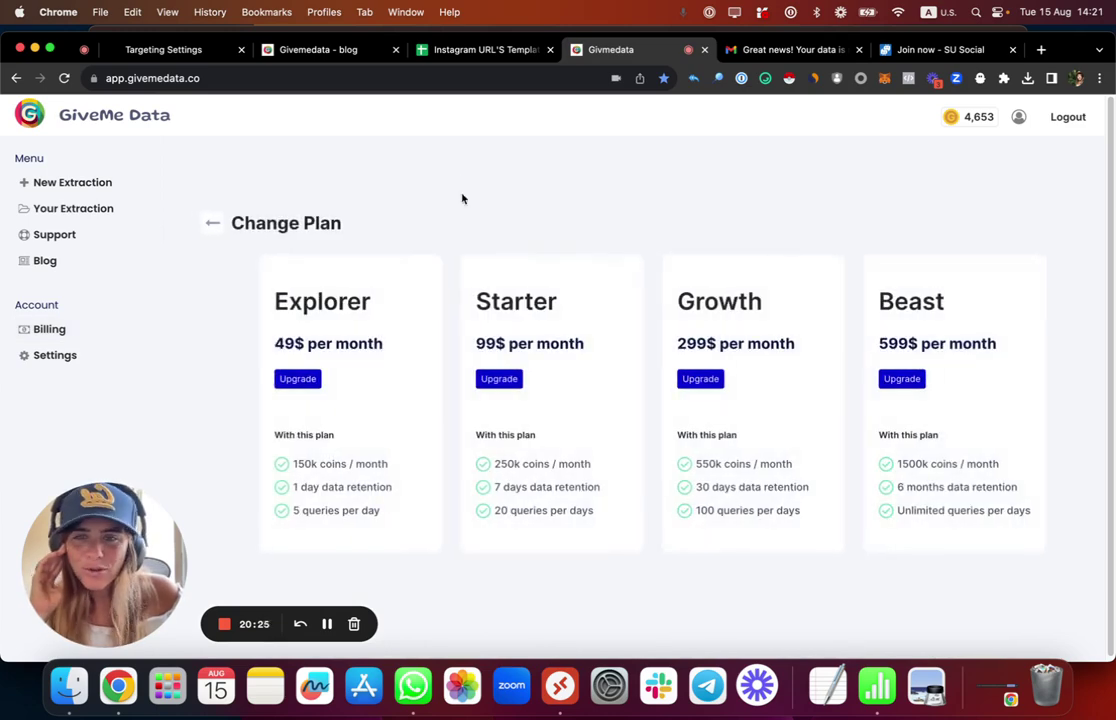